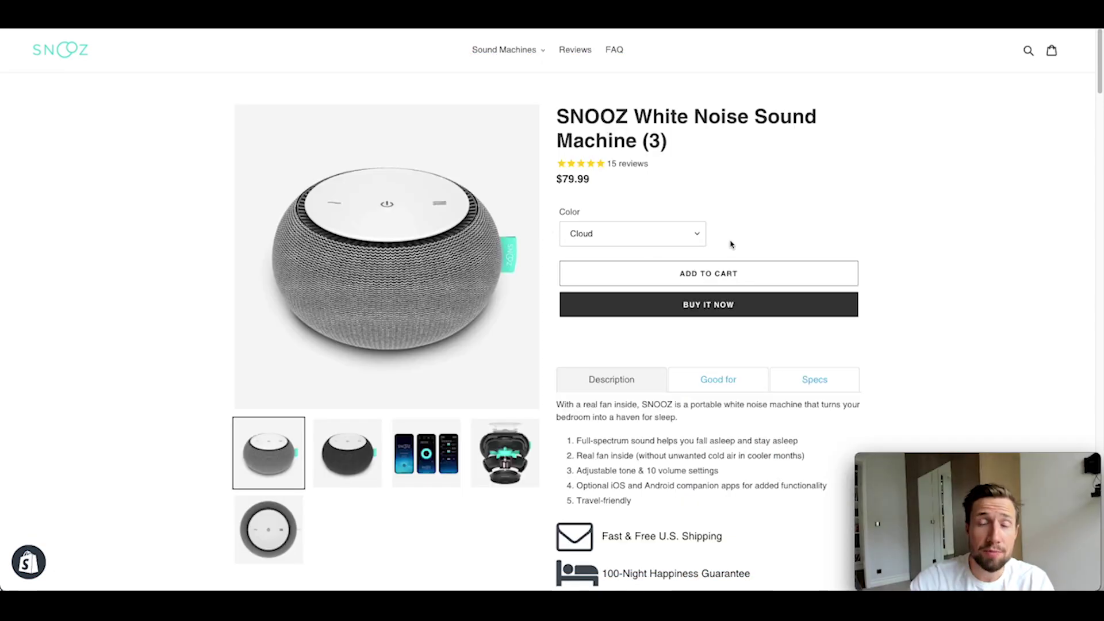
# - Scroll the SNOOZ product page past the banner, features, video and FAQ to 'You may also like'
pyautogui.scroll(-5, 429, 345)
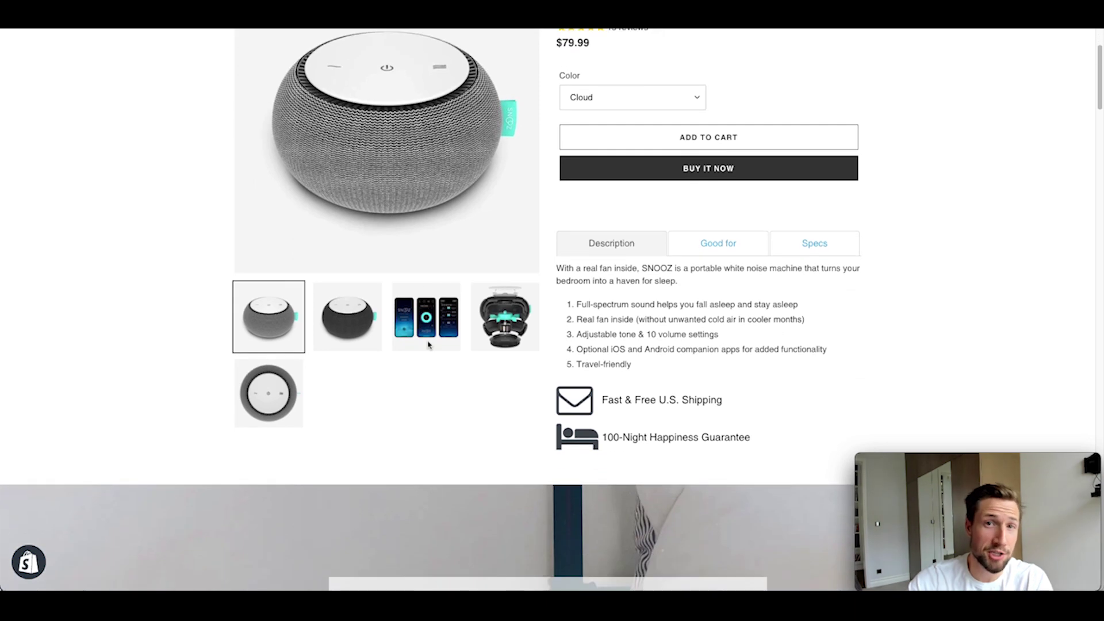
pyautogui.scroll(-5, 472, 354)
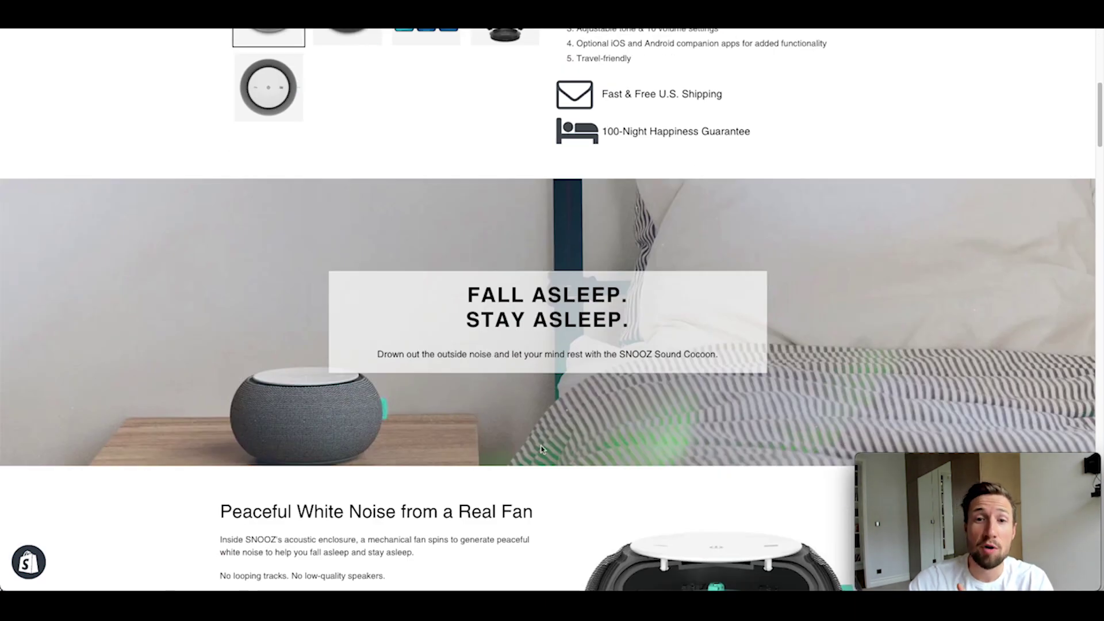
pyautogui.scroll(-3, 530, 343)
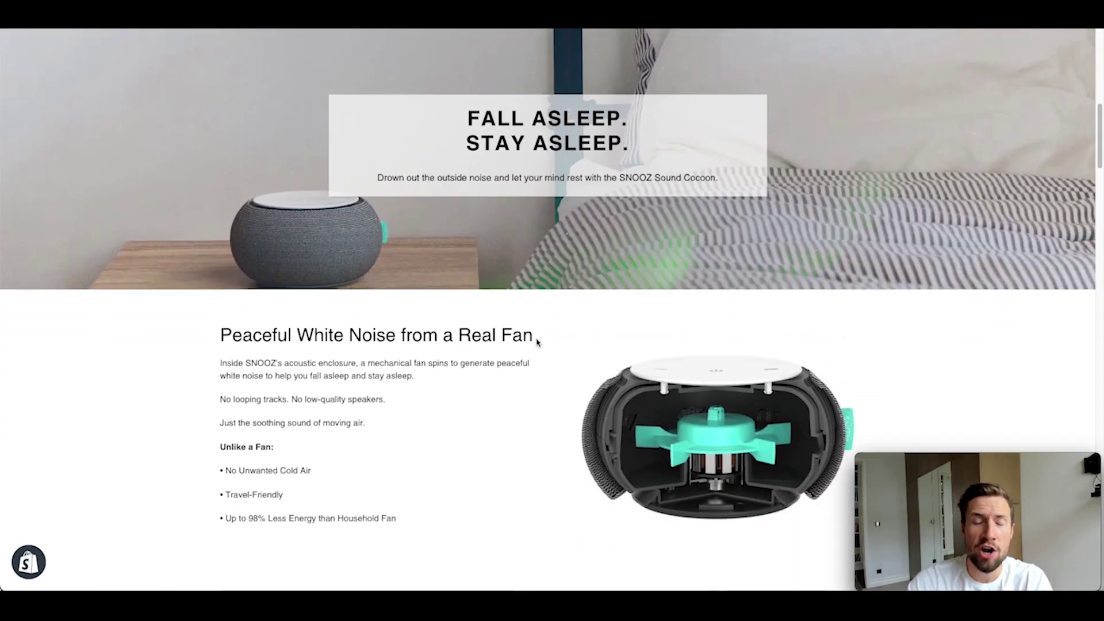
pyautogui.scroll(-3, 543, 346)
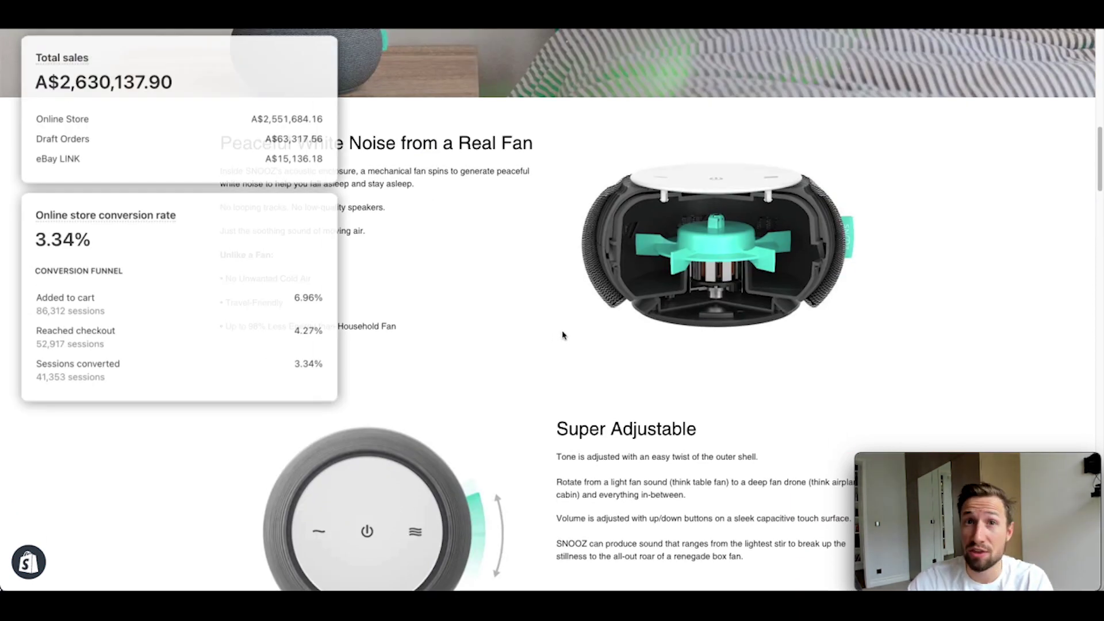
pyautogui.scroll(-8, 543, 345)
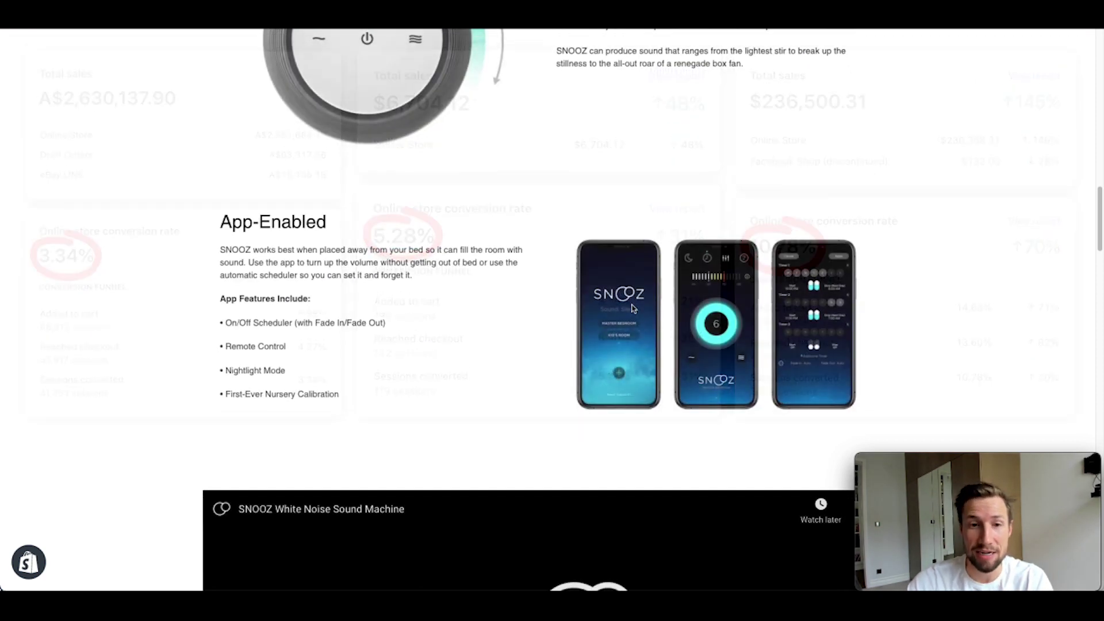
pyautogui.scroll(-11, 658, 247)
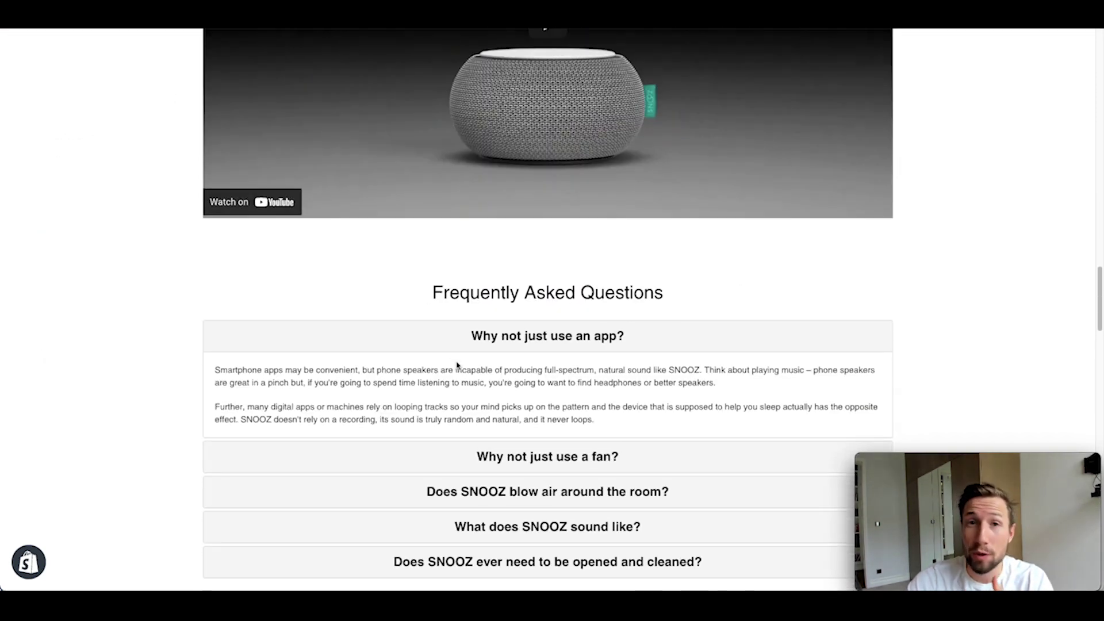
pyautogui.scroll(-6, 483, 365)
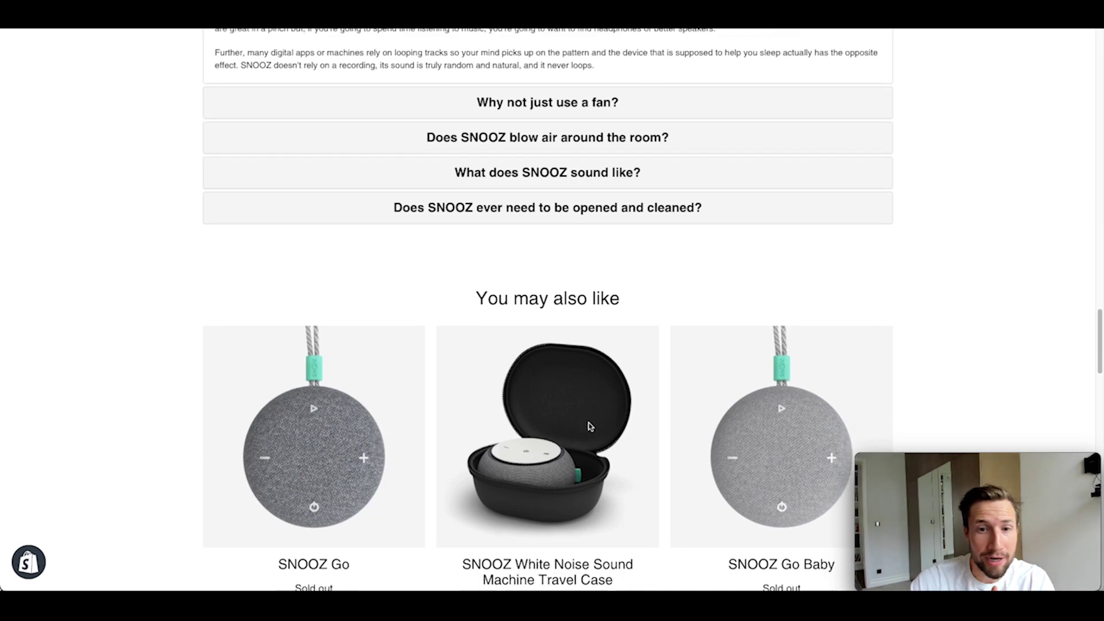
pyautogui.scroll(-8, 589, 426)
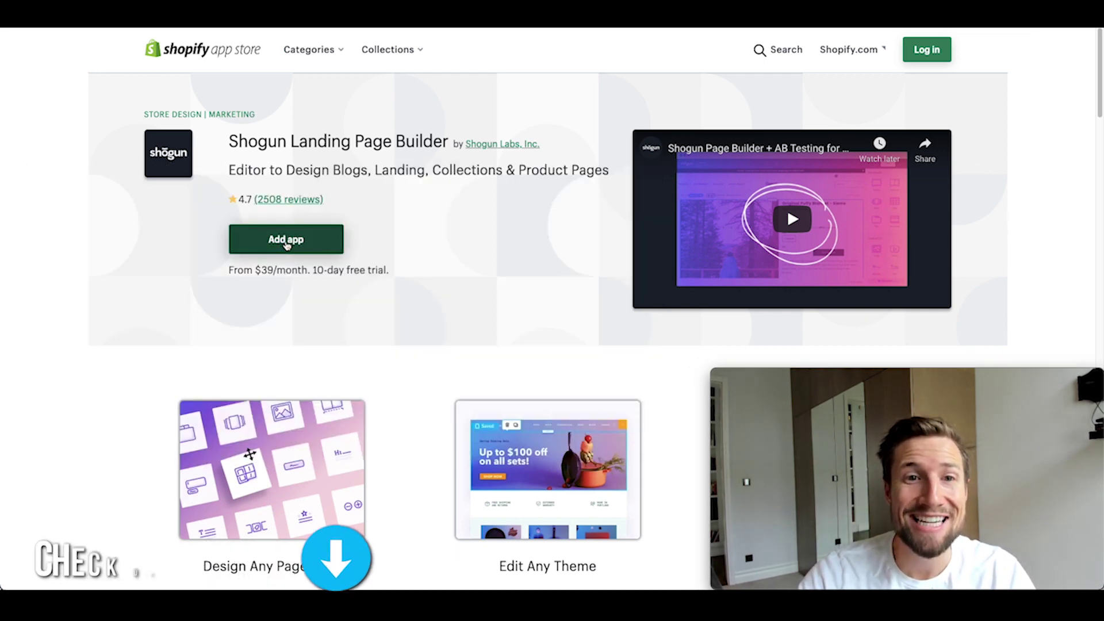
# - Log in to the store admin and launch Shogun Page Builder from the installed Apps list
pyautogui.click(286, 243)
pyautogui.click(426, 298)
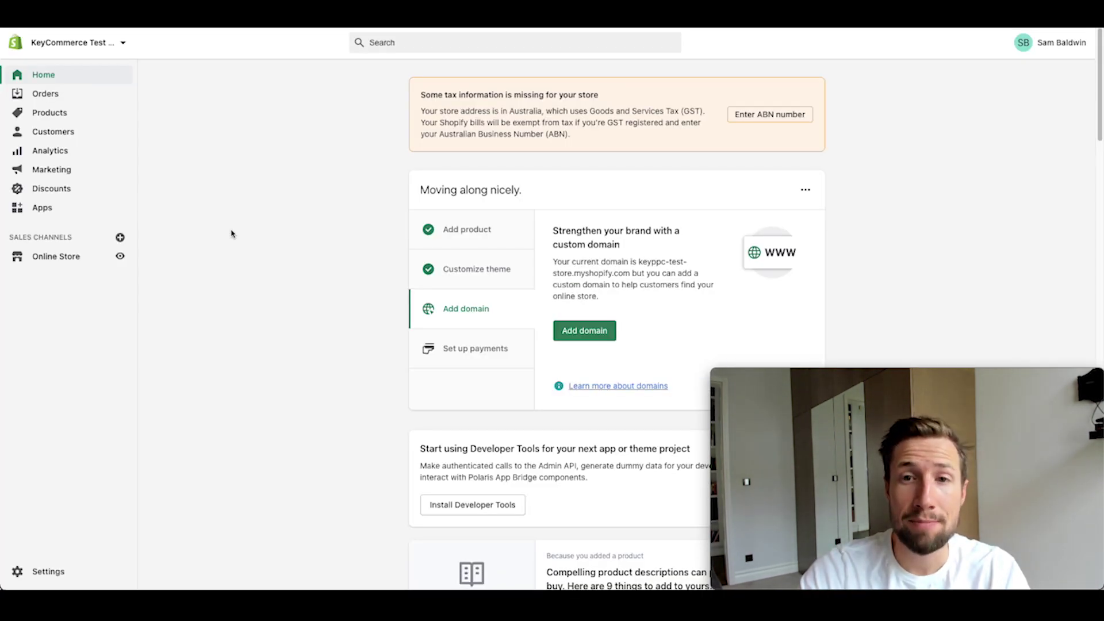
pyautogui.click(46, 209)
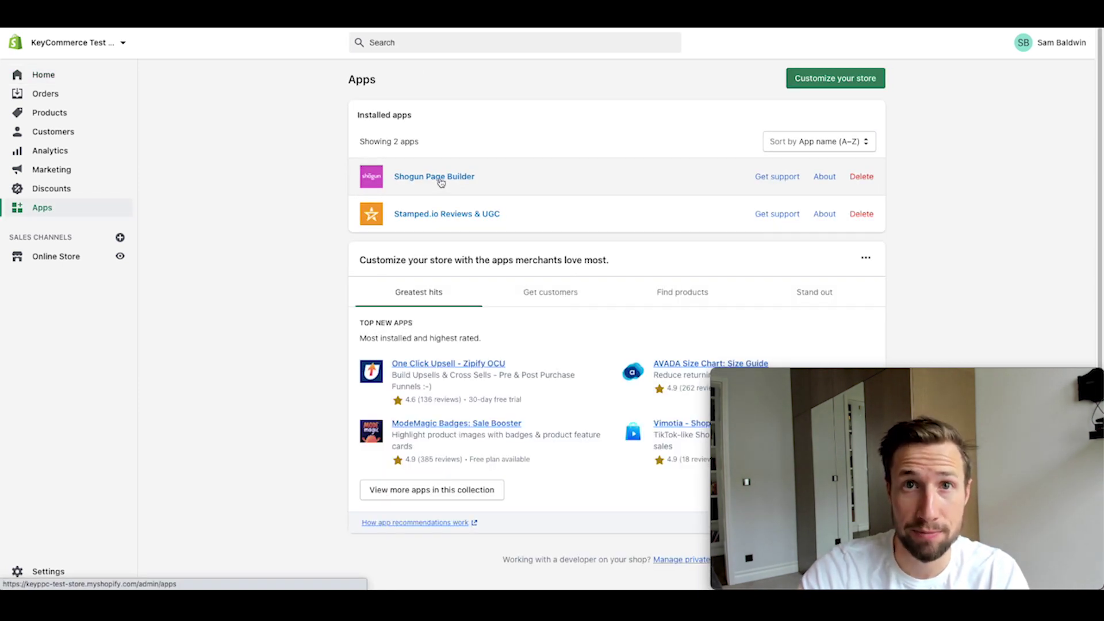
pyautogui.click(441, 182)
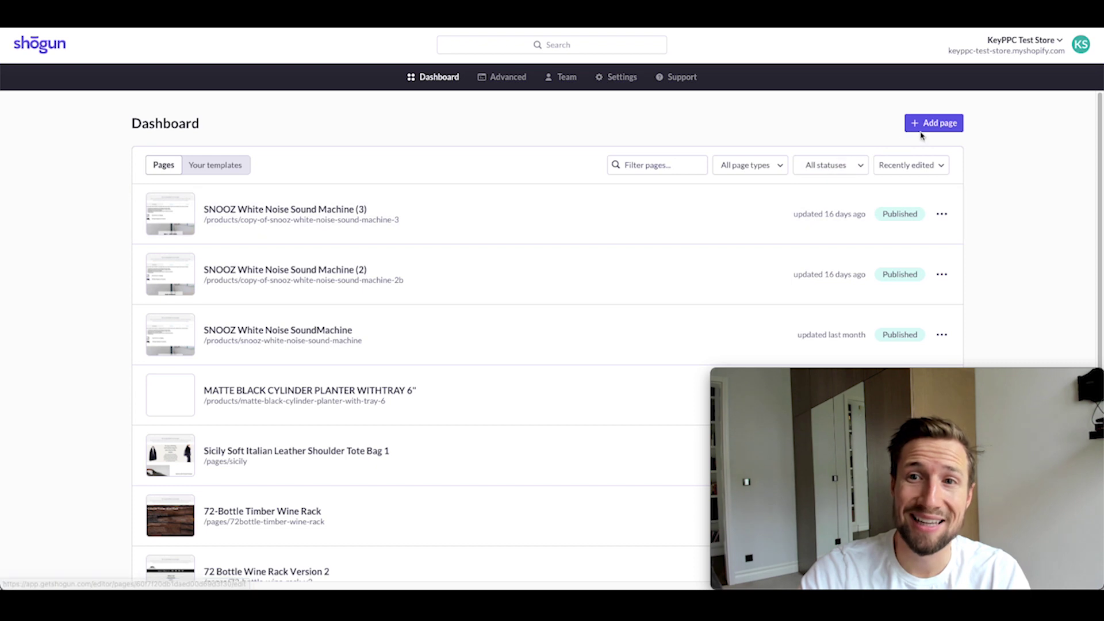
# - Create a product page by importing the SNOOZ travel case (search 'snooz') with its existing layout
pyautogui.click(933, 123)
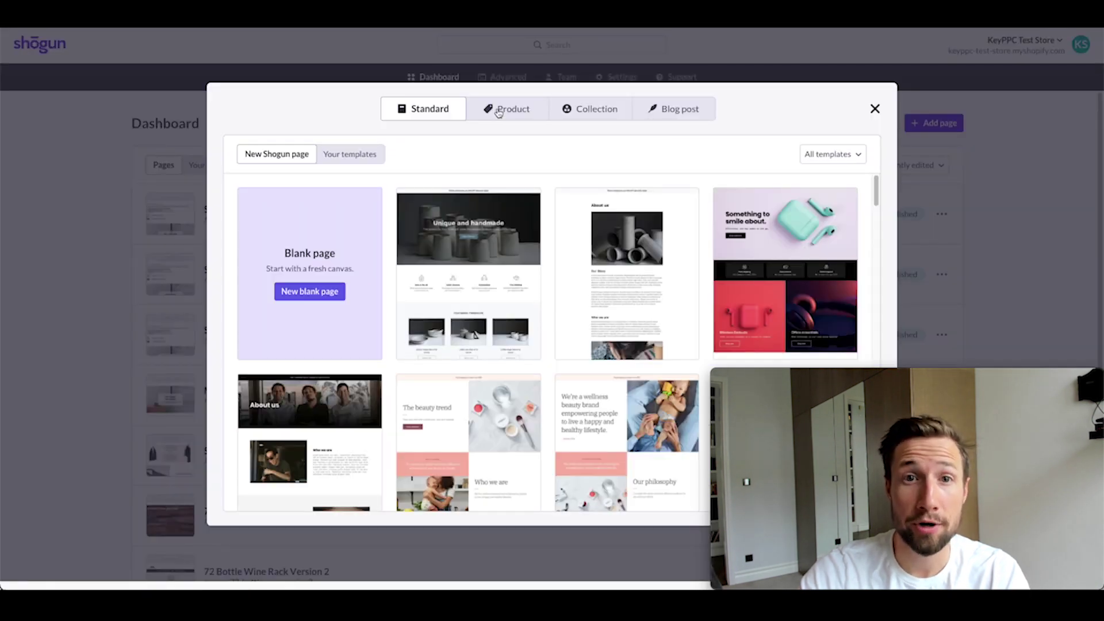
pyautogui.click(497, 111)
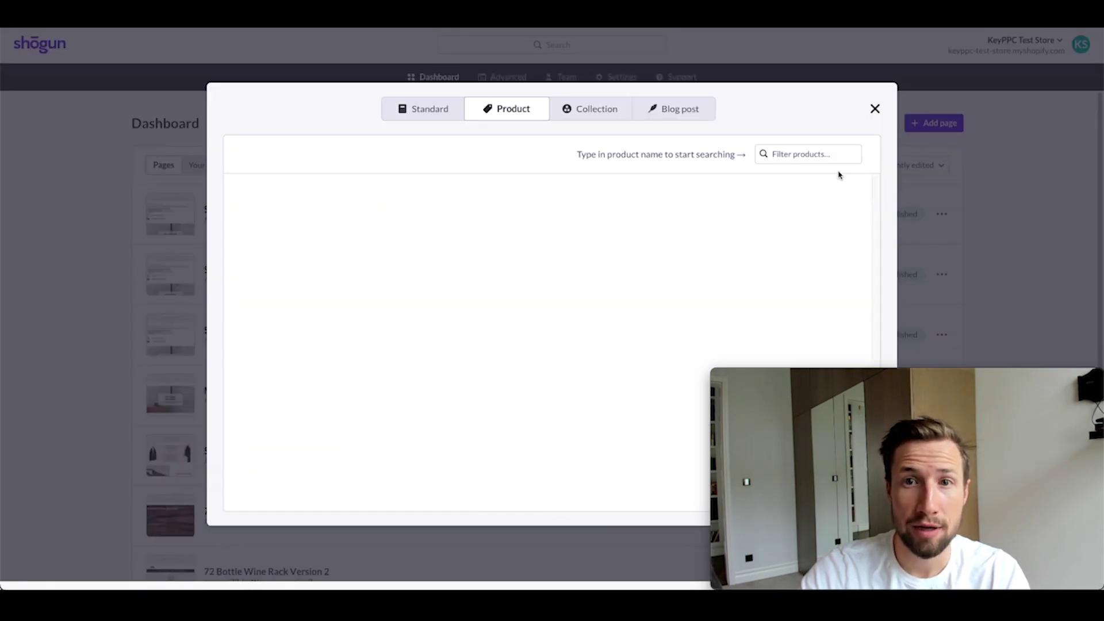
pyautogui.click(814, 154)
pyautogui.write('snooz')
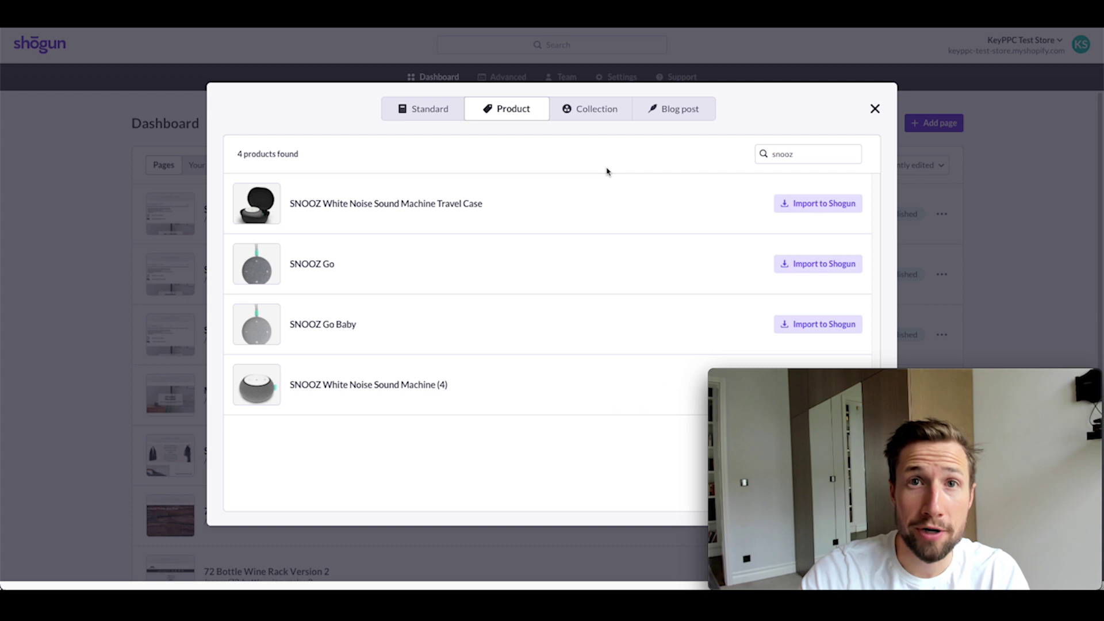
pyautogui.click(807, 207)
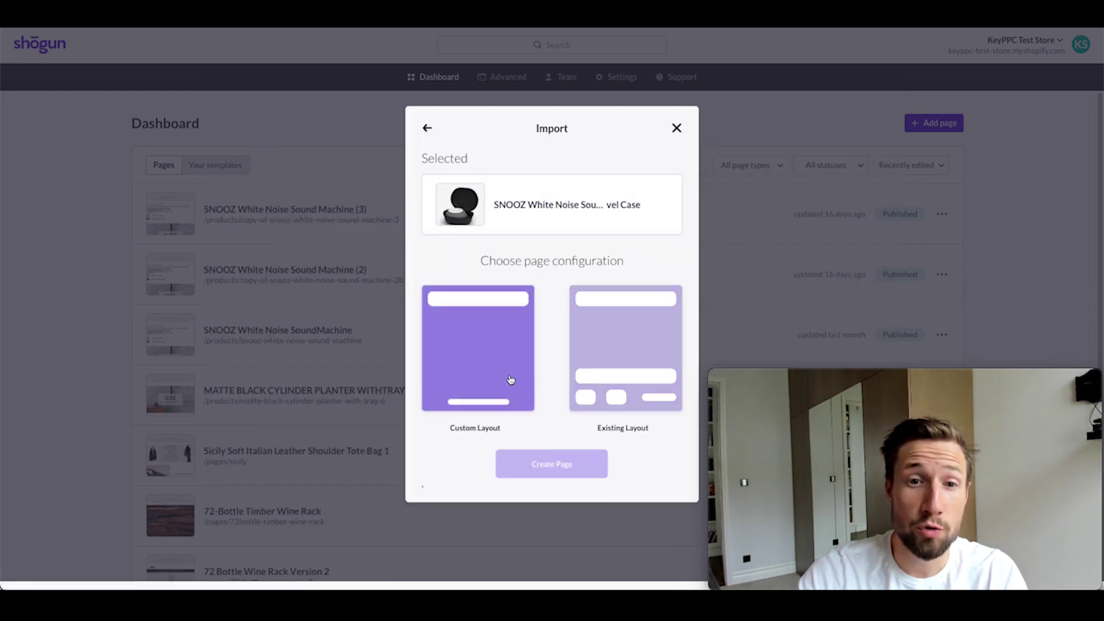
pyautogui.click(624, 346)
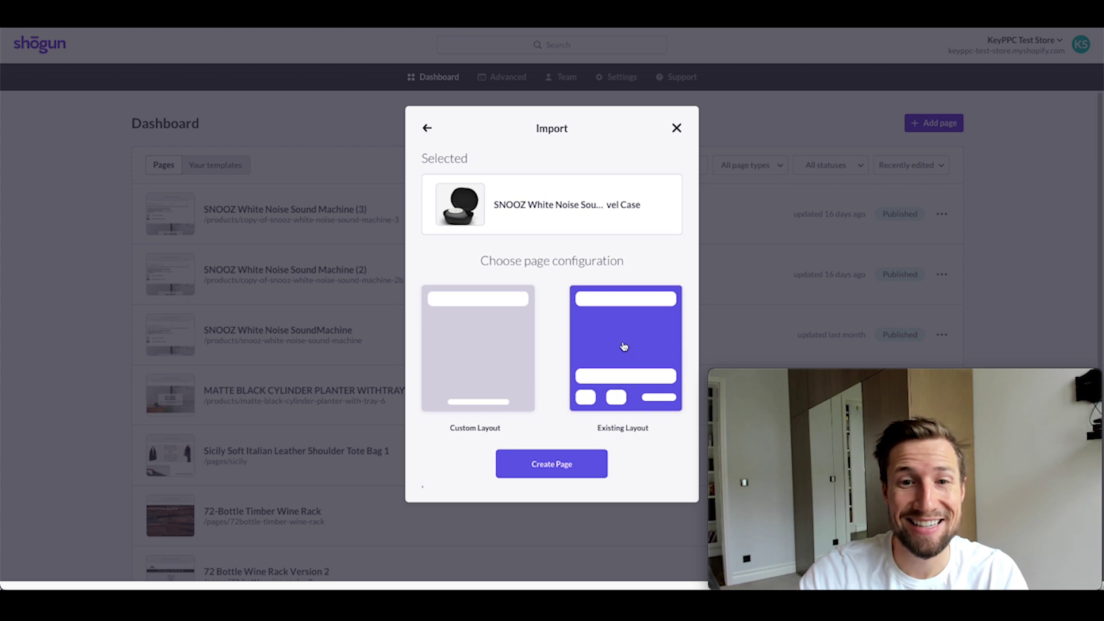
pyautogui.click(567, 471)
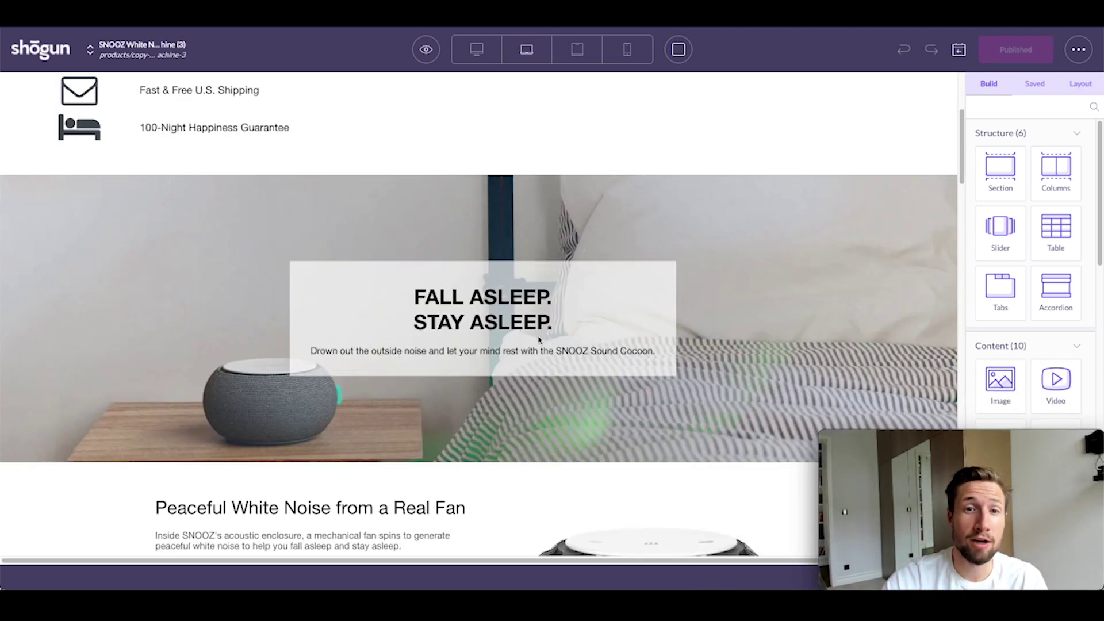
# - Scroll through the imported SNOOZ page in the editor to review its sections
pyautogui.scroll(-3, 538, 340)
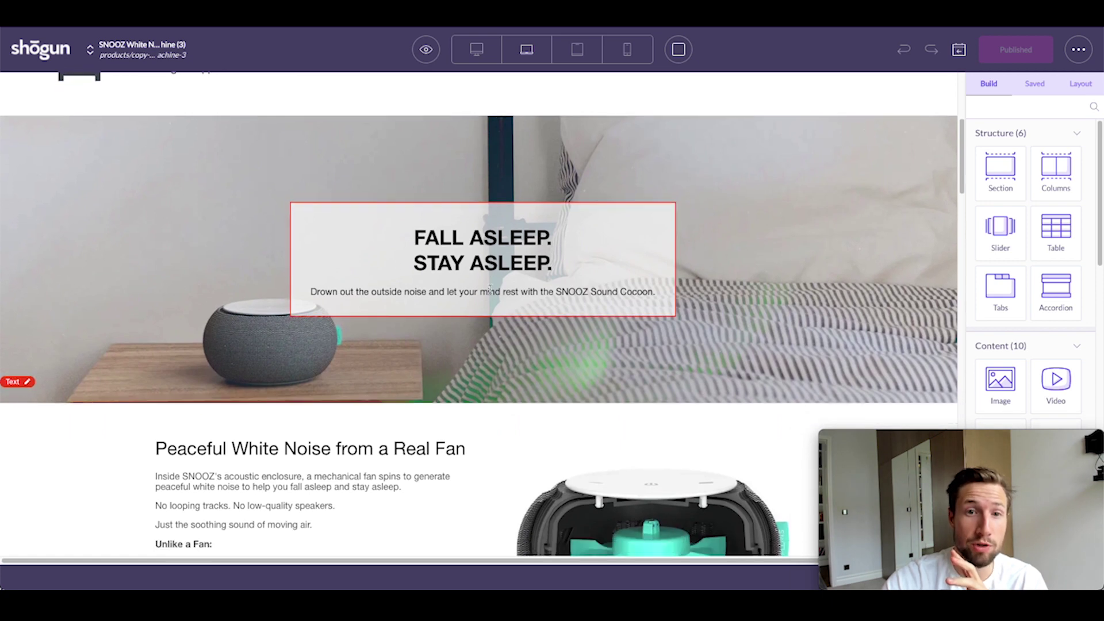
pyautogui.scroll(-5, 490, 287)
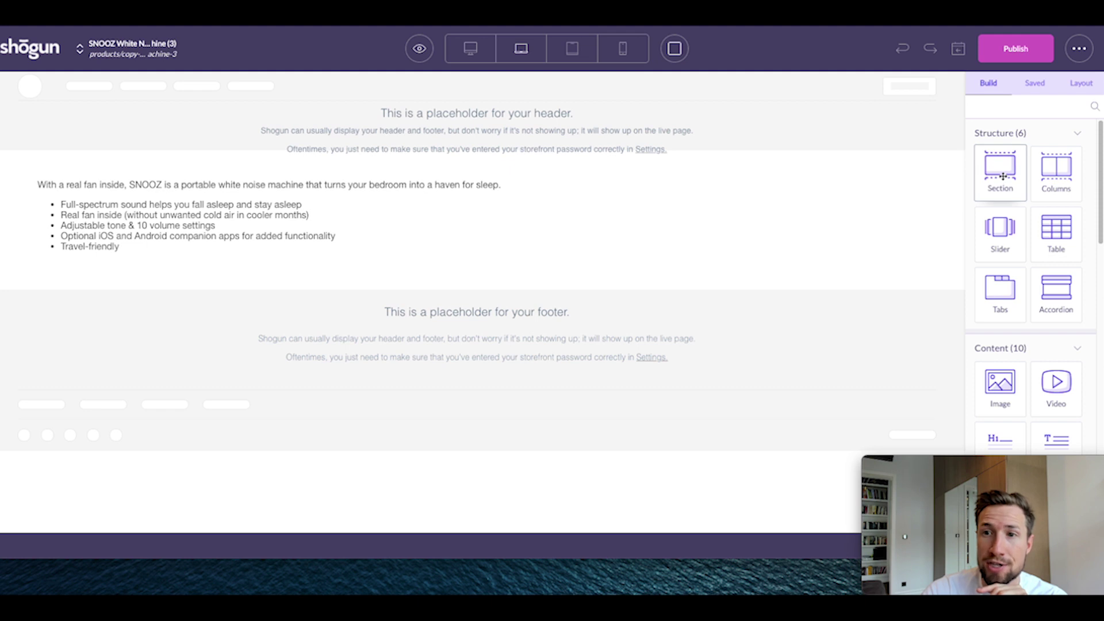
# - Insert an empty section, delete the description text block, and drop a Tabs block into the section
pyautogui.moveTo(1000, 172); pyautogui.dragTo(642, 173)
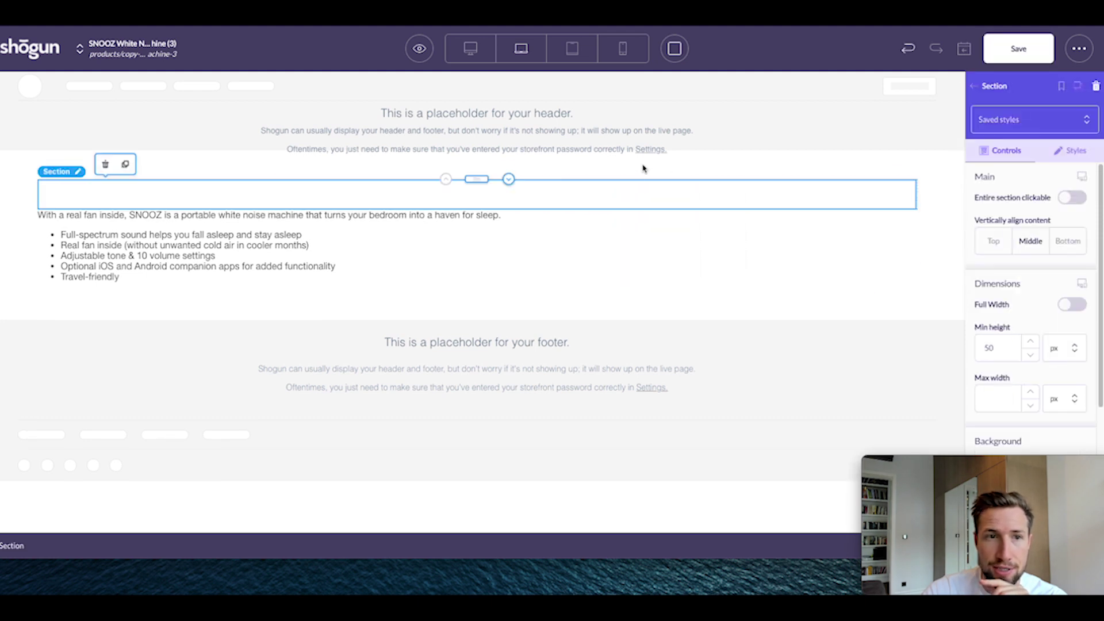
pyautogui.click(337, 215)
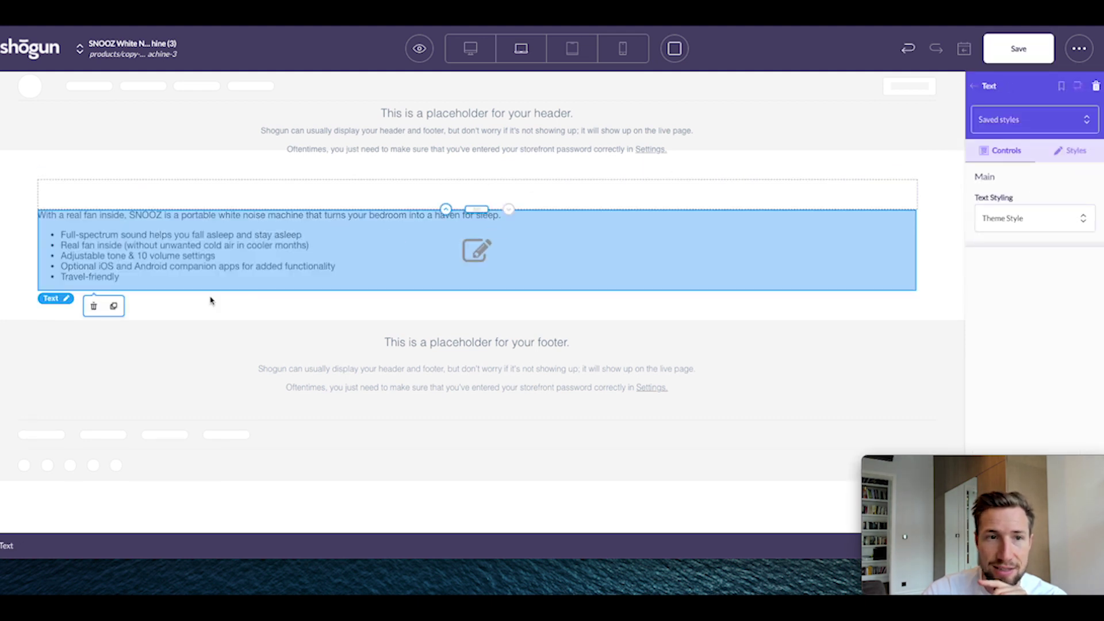
pyautogui.click(94, 306)
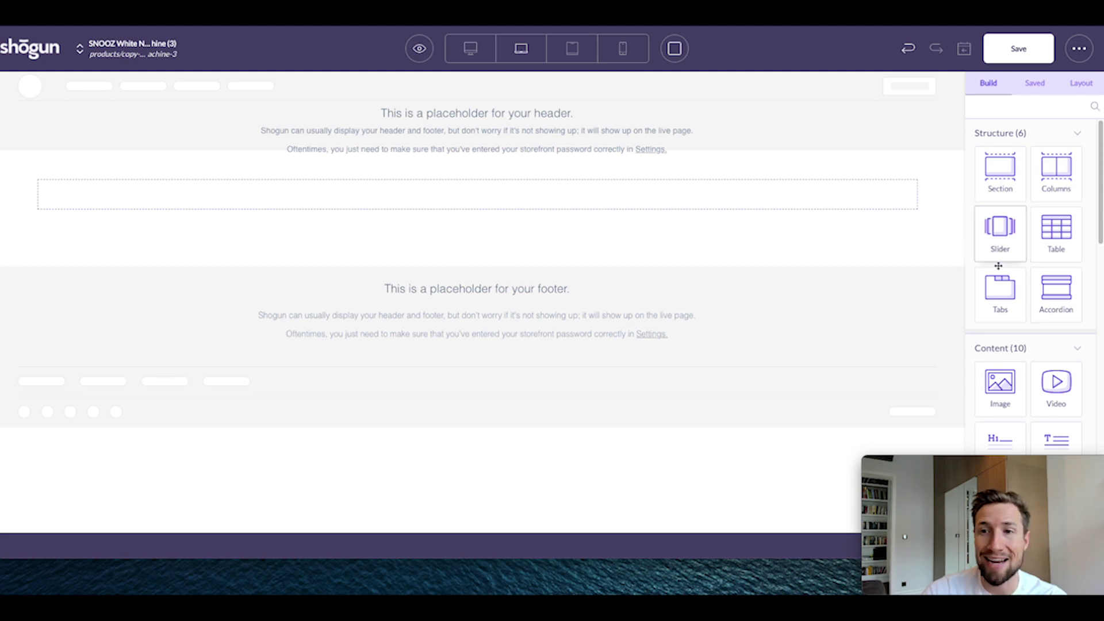
pyautogui.moveTo(1005, 305); pyautogui.dragTo(448, 206)
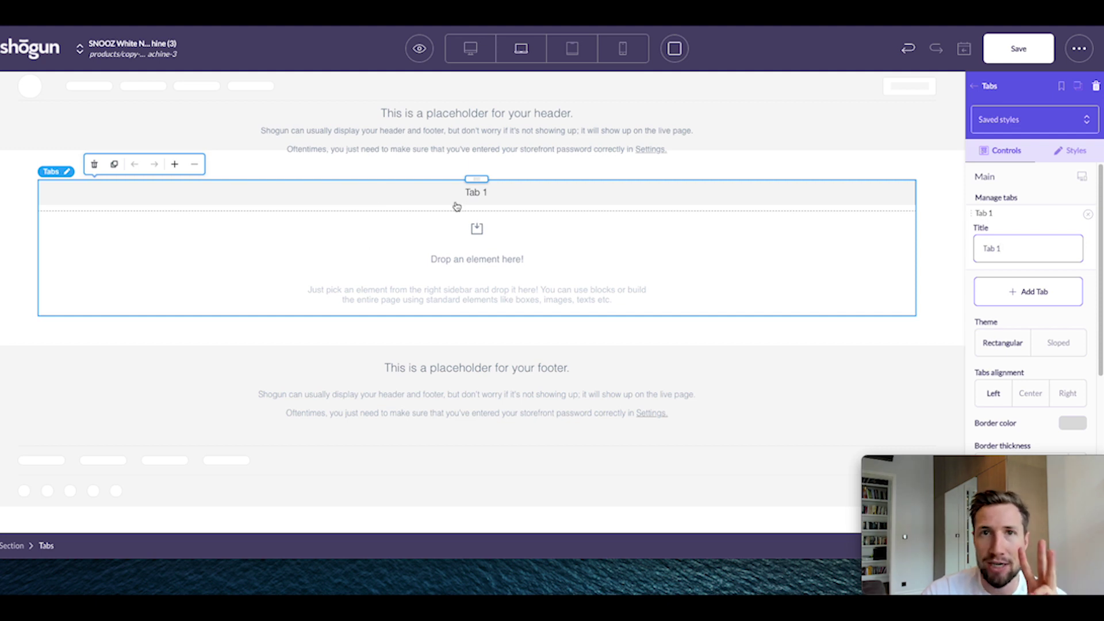
# - Add two more tabs and title the three tabs Description, Good for and Specs
pyautogui.click(1026, 292)
pyautogui.click(1026, 356)
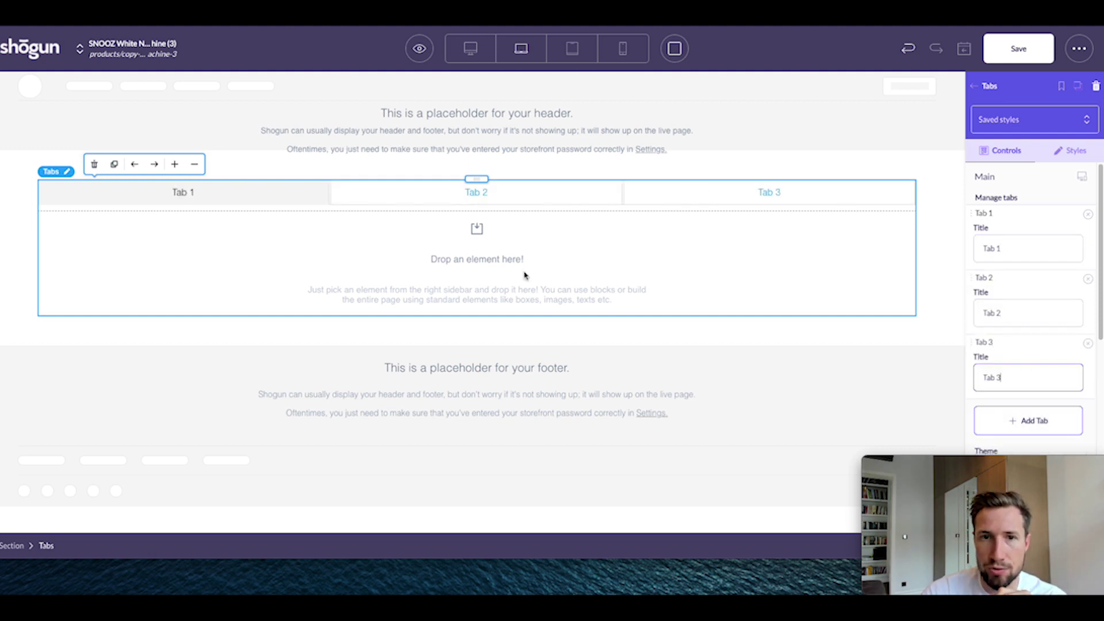
pyautogui.moveTo(1015, 251); pyautogui.dragTo(957, 246)
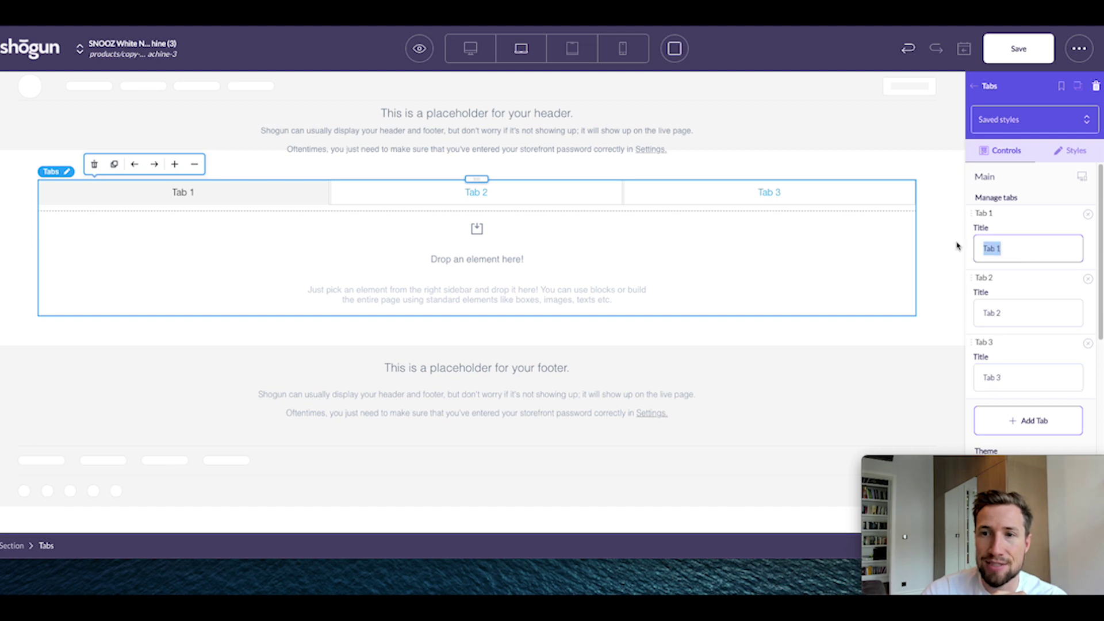
pyautogui.write('Description')
pyautogui.press('Tab')
pyautogui.press('Tab')
pyautogui.write('Good for')
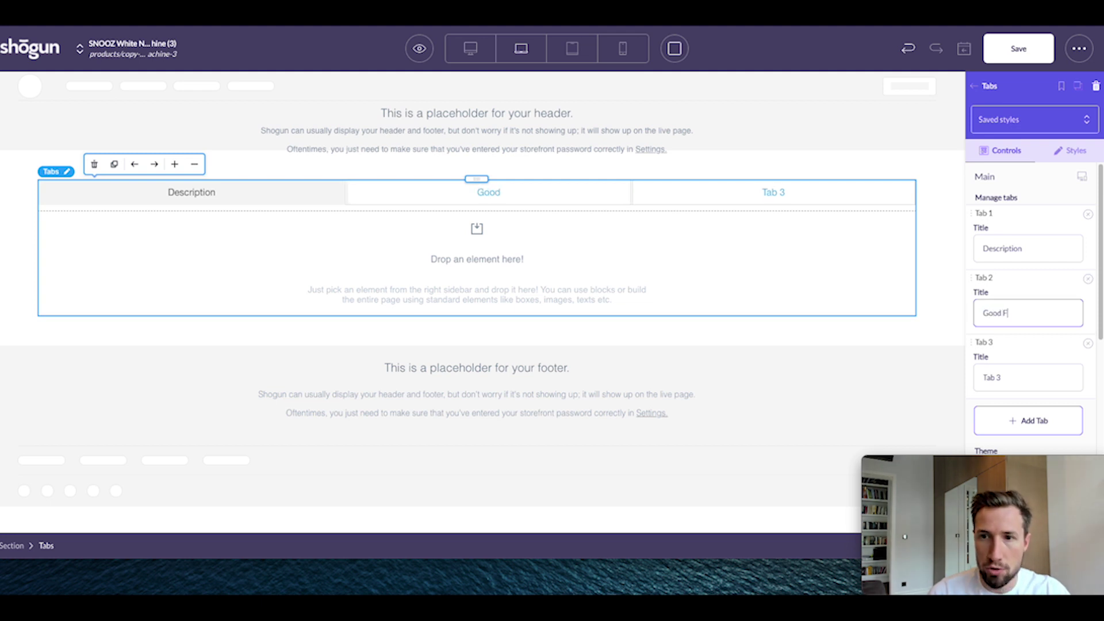
pyautogui.press('Tab')
pyautogui.press('Tab')
pyautogui.write('Specs')
# - Preview the Good for and Specs tabs, then return to the Description tab
pyautogui.click(432, 197)
pyautogui.click(671, 196)
pyautogui.click(234, 198)
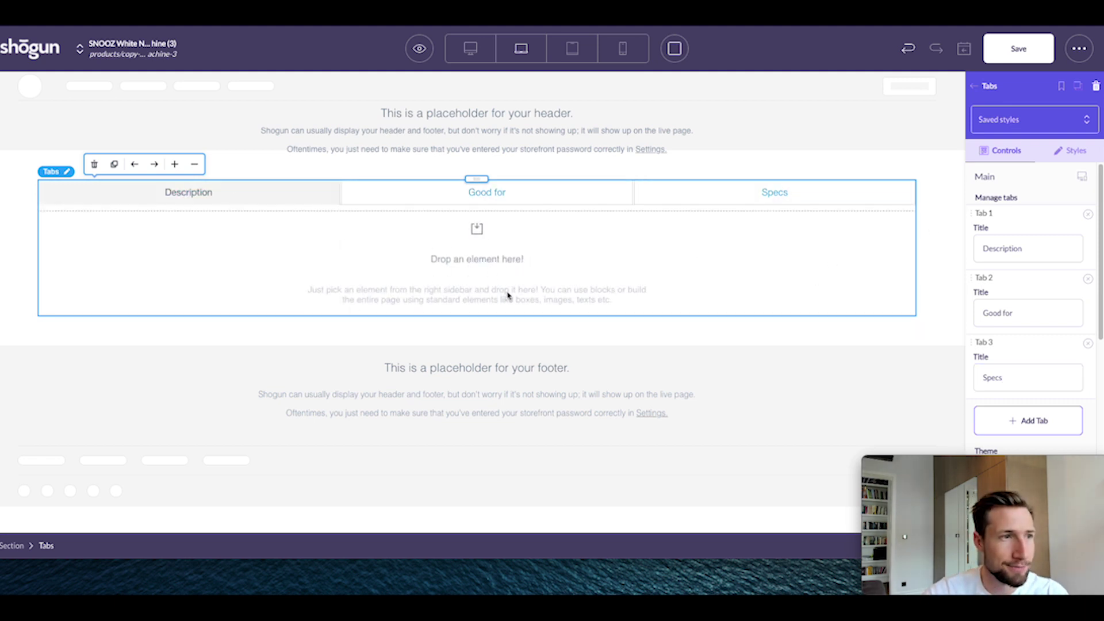
pyautogui.click(973, 86)
# - Add a Text element to the Description tab holding the SNOOZ intro paragraph and five-point feature list
pyautogui.scroll(-3, 1013, 310)
pyautogui.scroll(-1, 1023, 357)
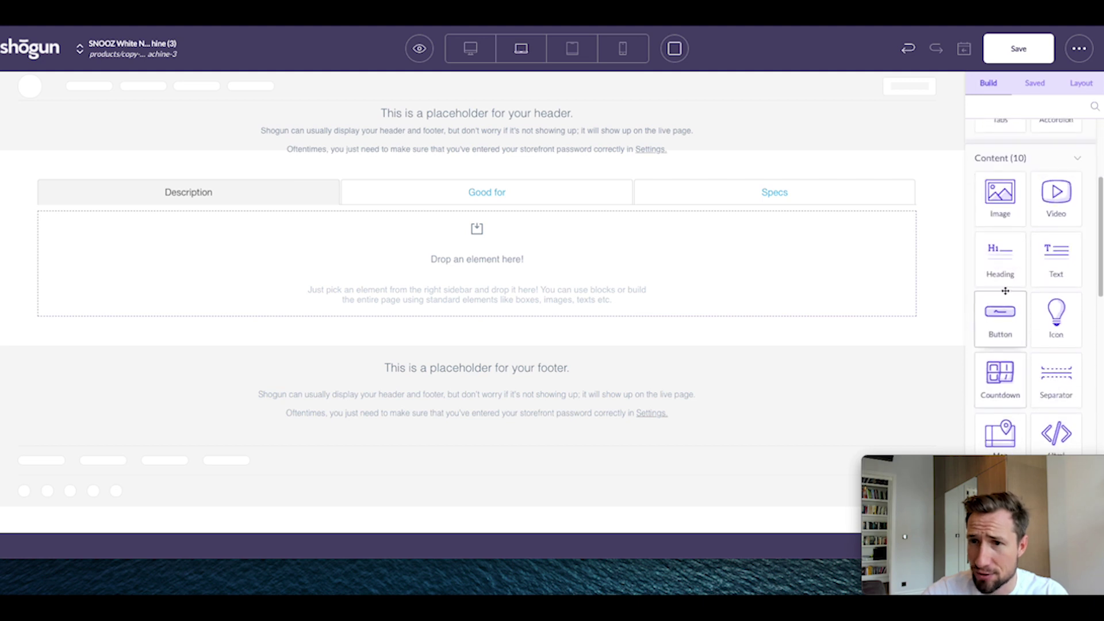
pyautogui.moveTo(1061, 267); pyautogui.dragTo(338, 253)
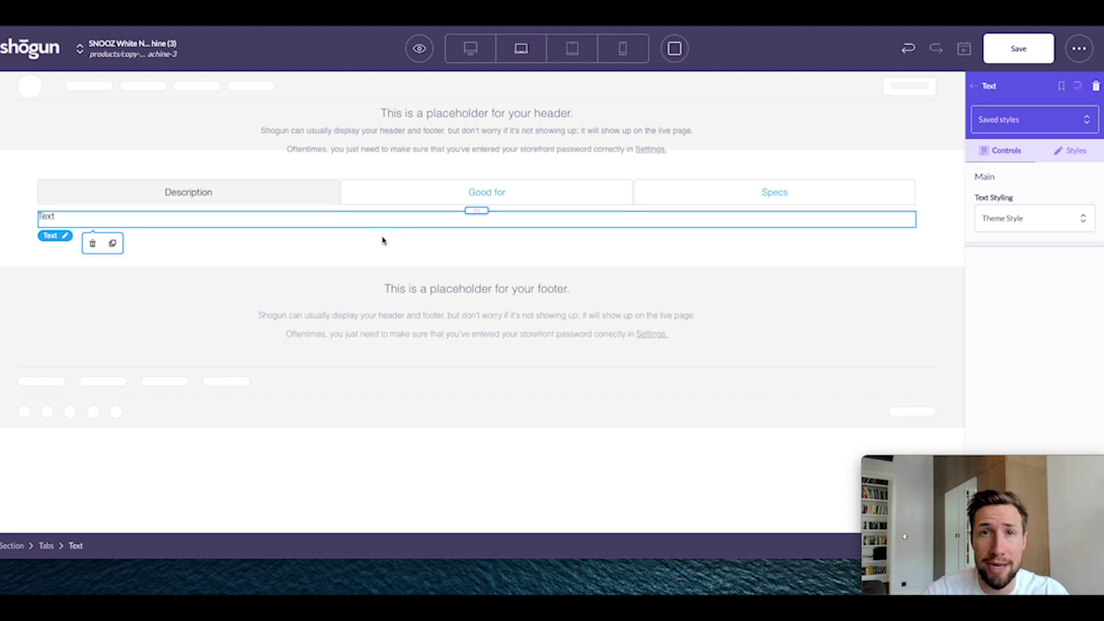
pyautogui.click(415, 222)
pyautogui.hotkey('ctrl', 'a')
pyautogui.write('With a real fan inside, SNOOZ is a portable white noise machine that turns your bedroom into a haven for sleep. Full-spectrum sound helps you fall asleep and stay asleep Real fan inside (without unwanted cold air in cooler months) Adjustable tone & 10 volume settings Optional iOS and Android companion apps for added functionality Travel-friendly')
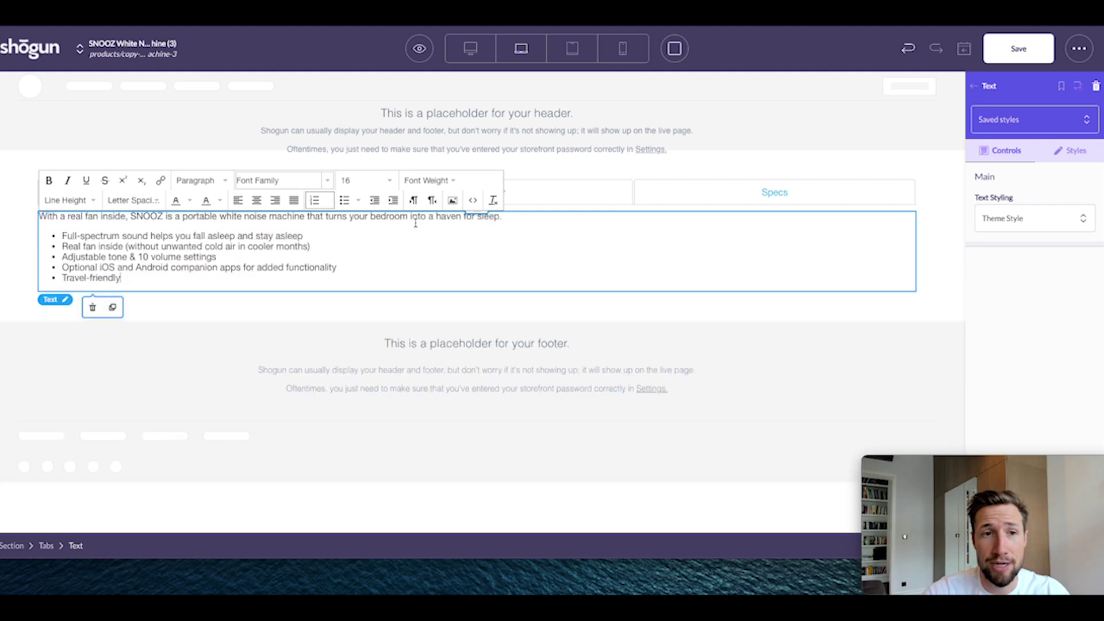
pyautogui.click(244, 322)
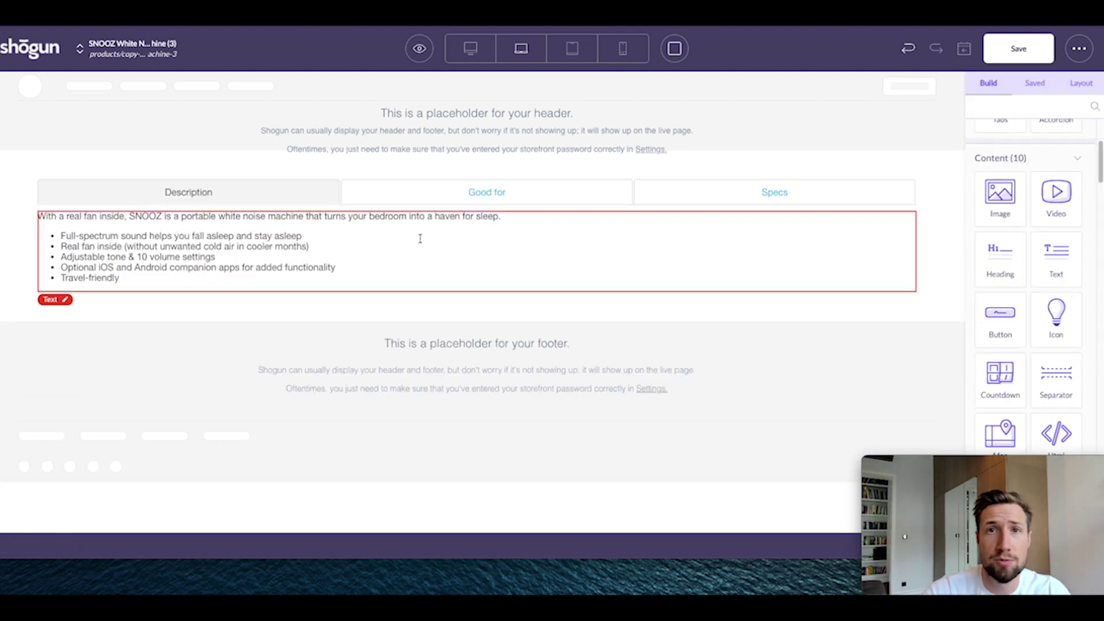
# - Fill the Good for tab with a Text list of uses like Loud Neighbors, Hotel Rooms and Snoring
pyautogui.click(475, 199)
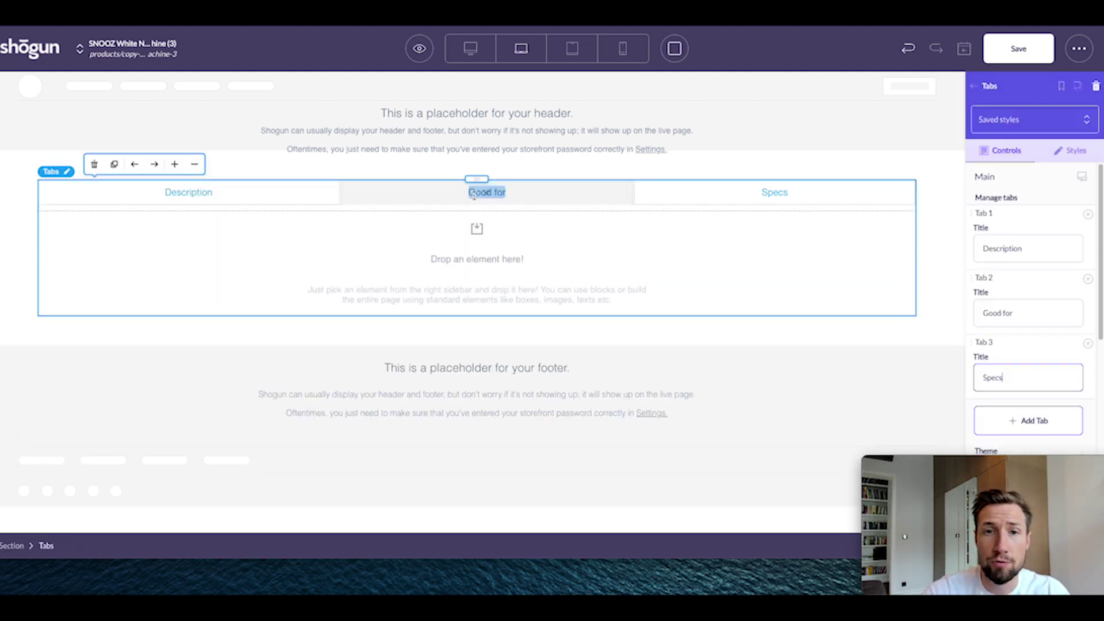
pyautogui.click(985, 86)
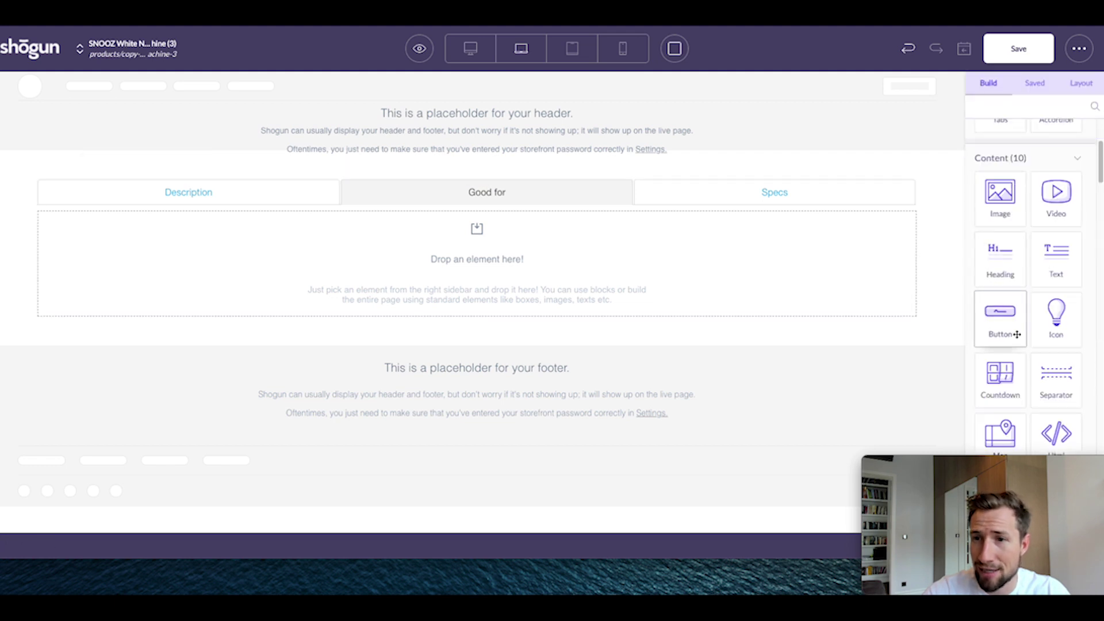
pyautogui.scroll(-1, 1001, 336)
pyautogui.moveTo(1056, 273); pyautogui.dragTo(574, 259)
pyautogui.click(322, 222)
pyautogui.hotkey('ctrl', 'a')
pyautogui.hotkey('ctrl', 'v')
pyautogui.click(271, 338)
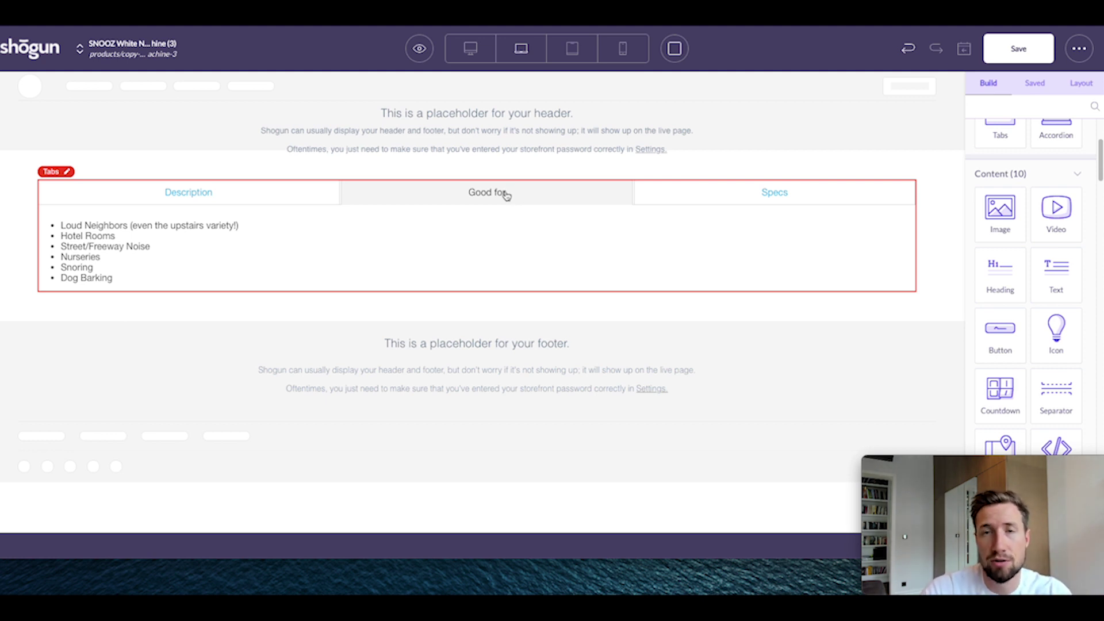
pyautogui.doubleClick(764, 194)
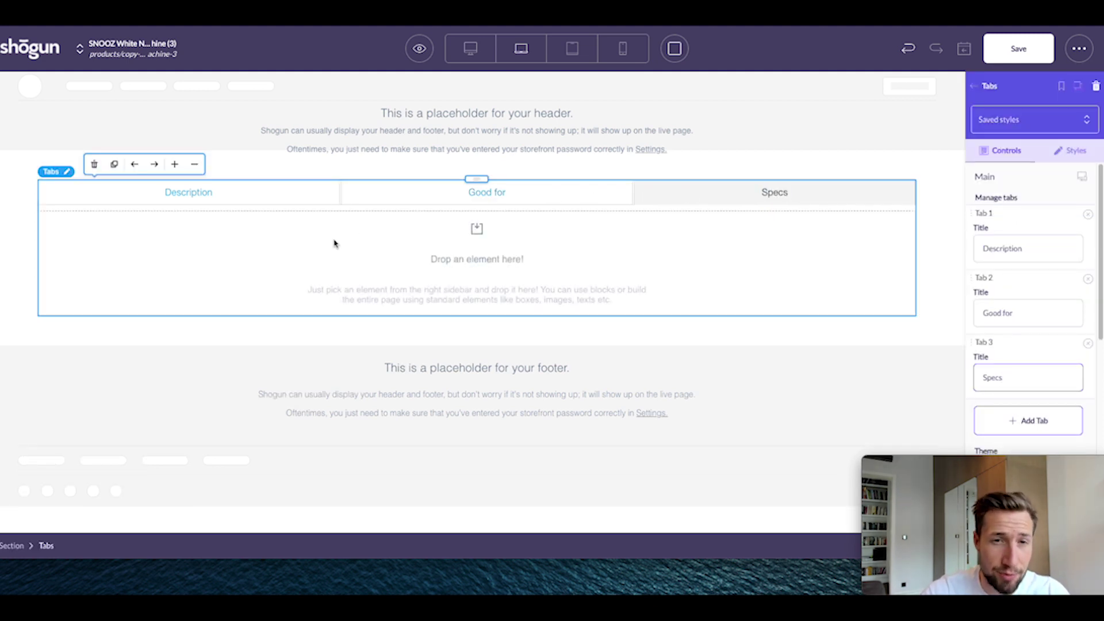
pyautogui.click(165, 278)
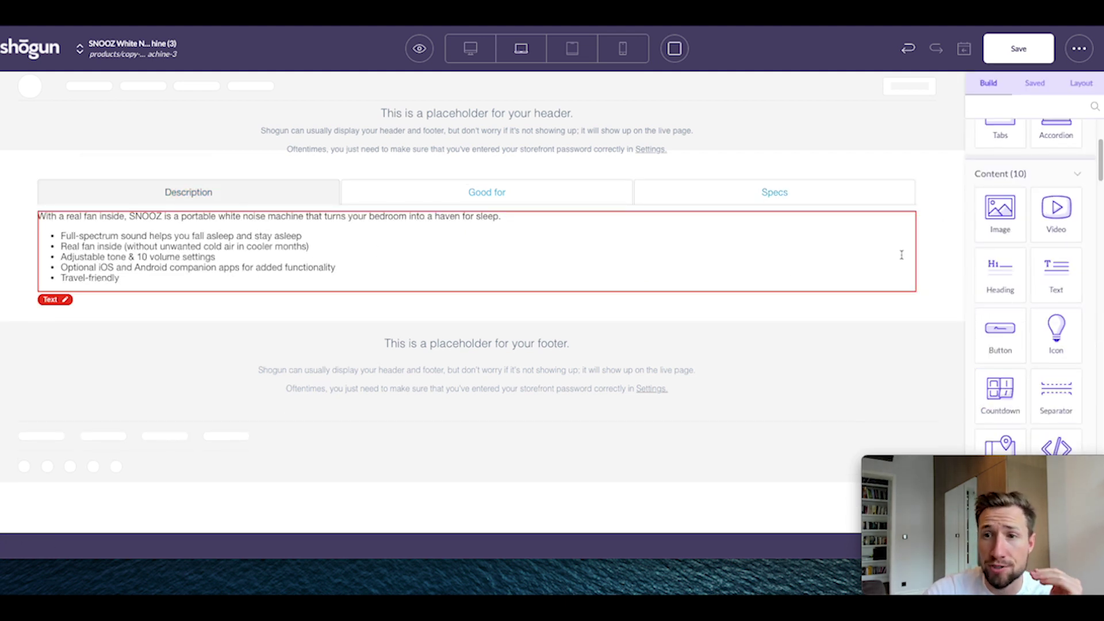
pyautogui.scroll(3, 1058, 231)
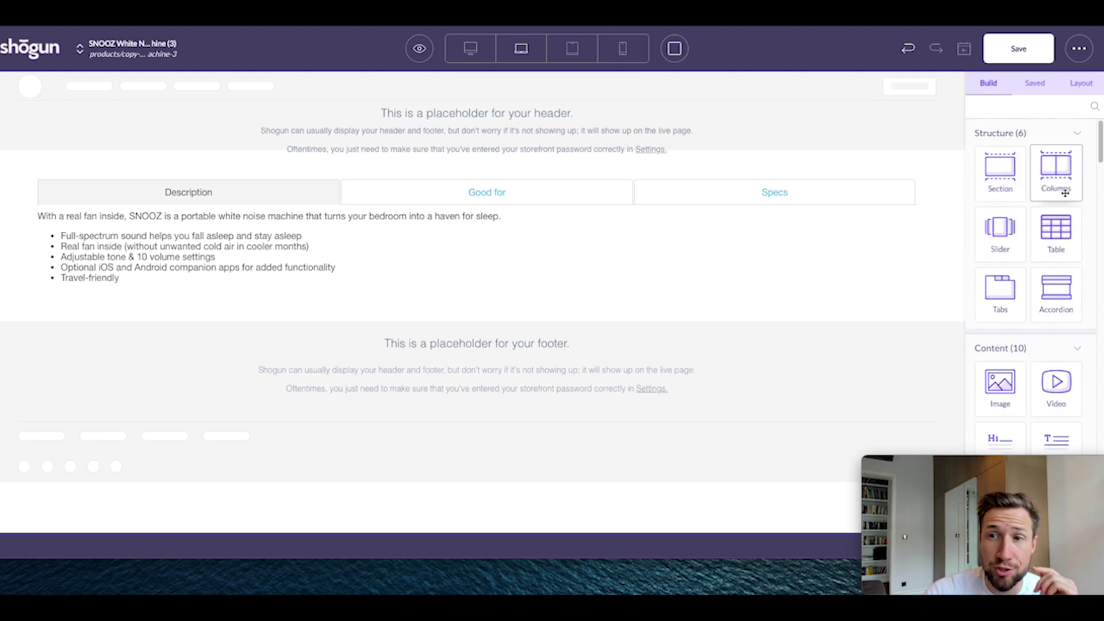
# - Add a two-column row below the description with a very narrow left column
pyautogui.moveTo(1064, 183); pyautogui.dragTo(566, 306)
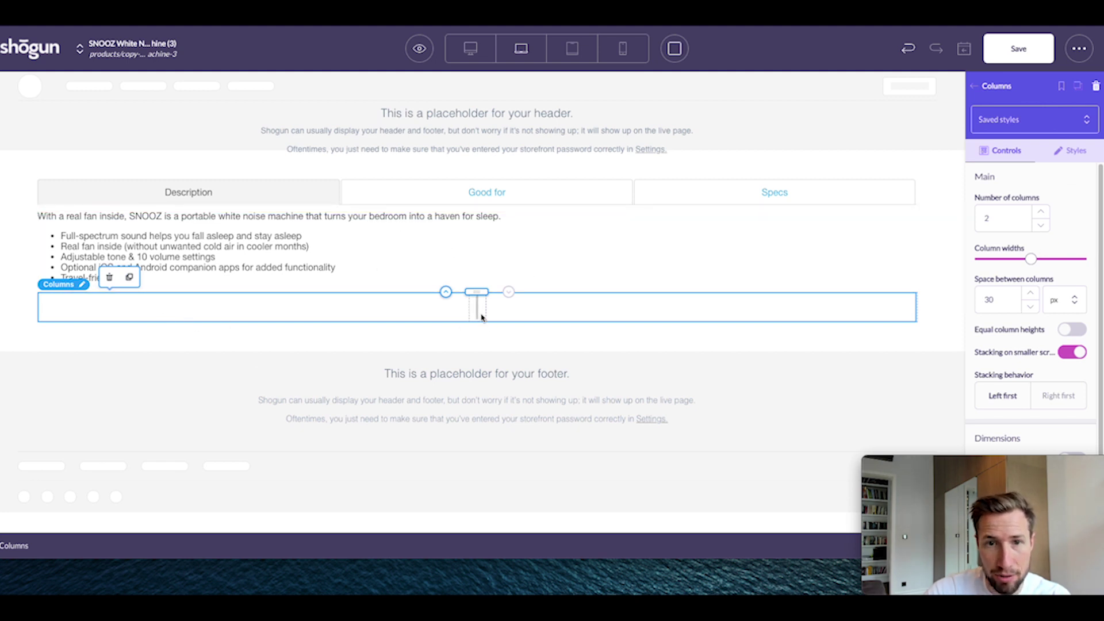
pyautogui.moveTo(477, 310); pyautogui.dragTo(89, 310)
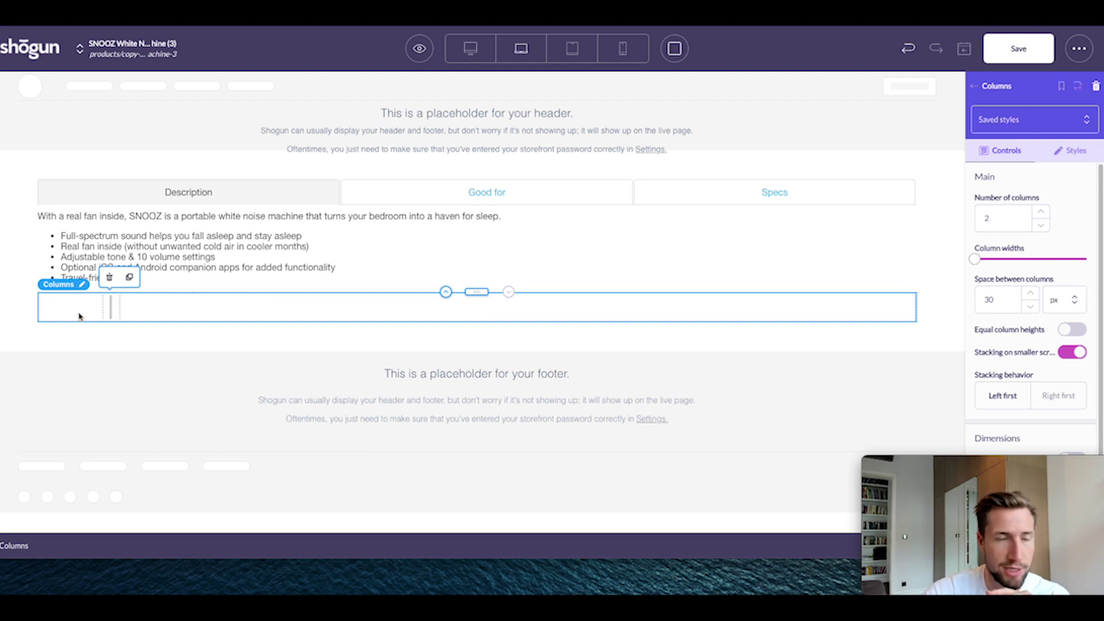
pyautogui.press('Escape')
# - Place an envelope icon in the left column and a heading in the right column
pyautogui.scroll(-3, 1040, 281)
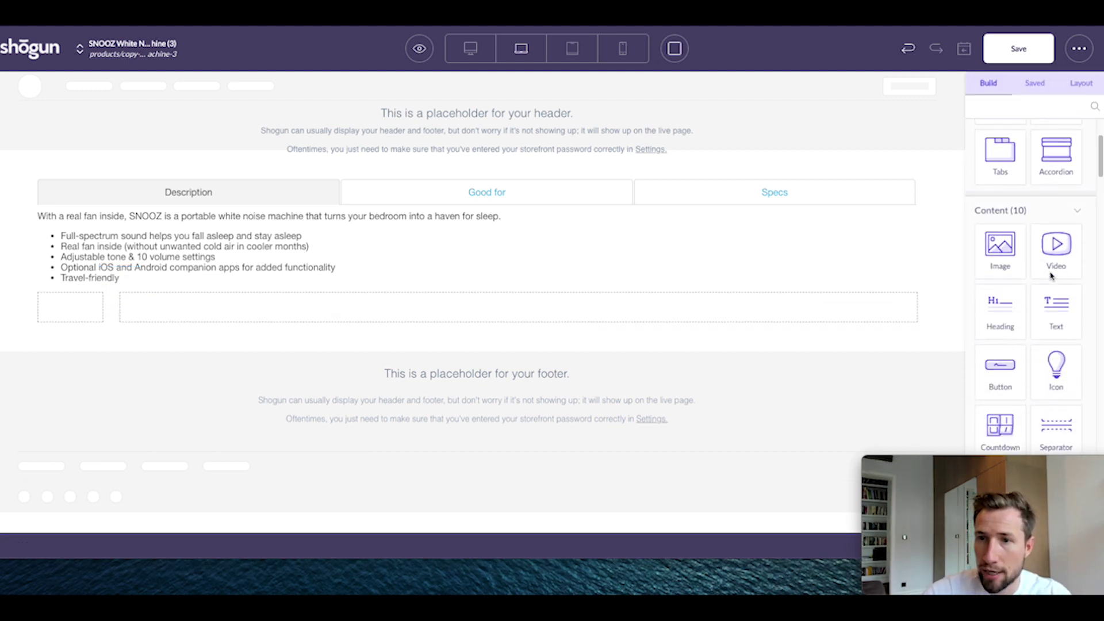
pyautogui.scroll(-1, 1051, 276)
pyautogui.moveTo(1052, 276); pyautogui.dragTo(74, 313)
pyautogui.click(1003, 222)
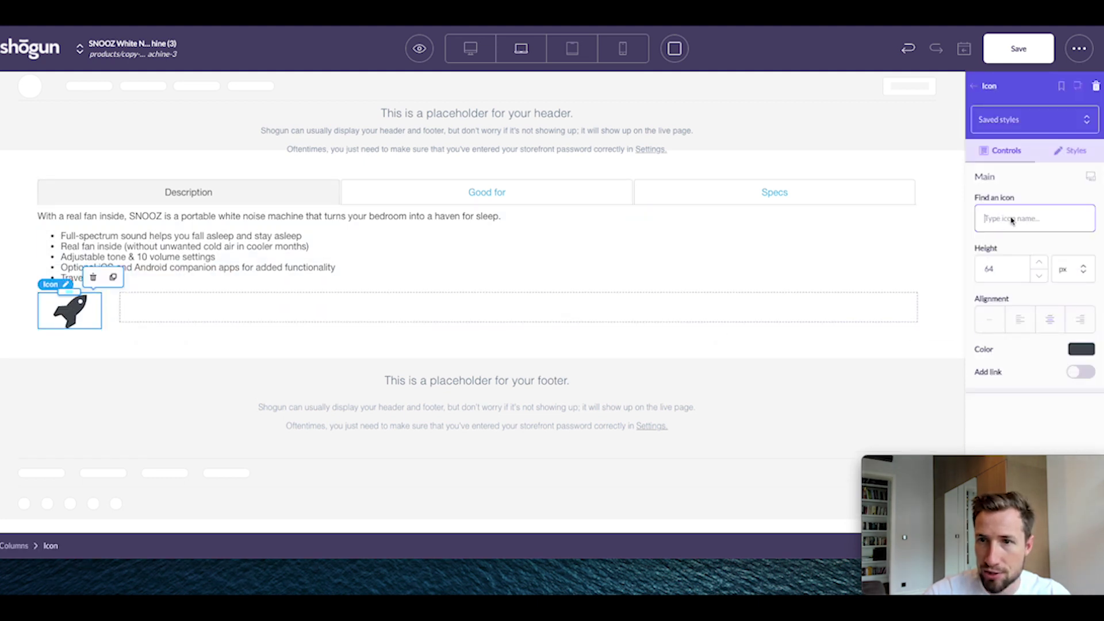
pyautogui.write('eneve')
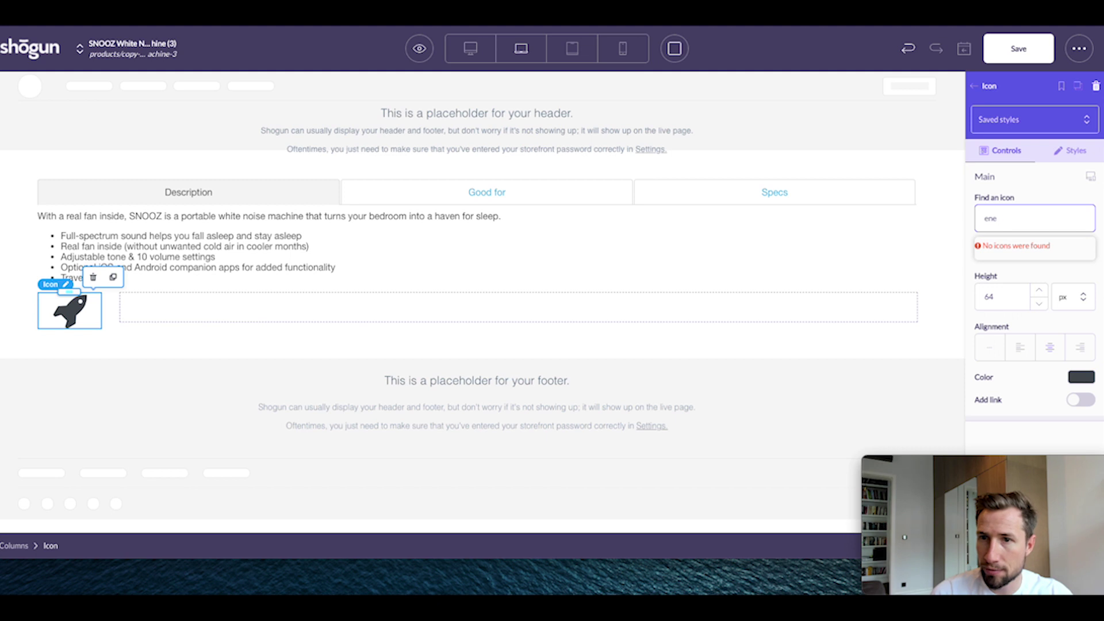
pyautogui.press('Return')
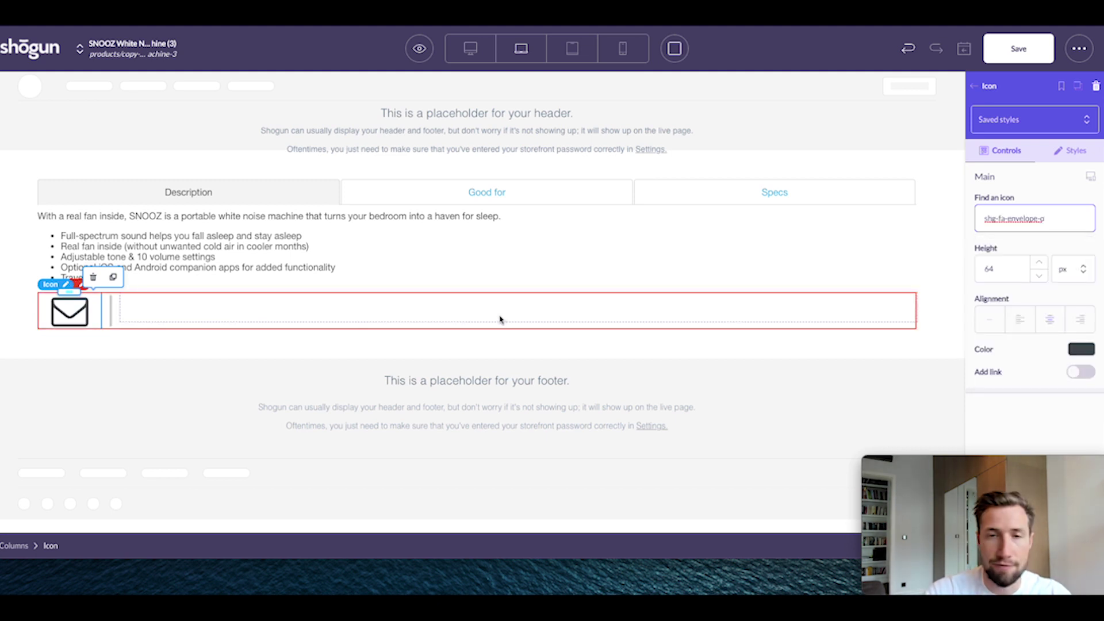
pyautogui.click(973, 86)
pyautogui.moveTo(1003, 224); pyautogui.dragTo(234, 307)
# - Change the heading text to 'Fast & Free U.S. Shipping'
pyautogui.doubleClick(546, 310)
pyautogui.click(546, 310)
pyautogui.doubleClick(547, 311)
pyautogui.write('F')
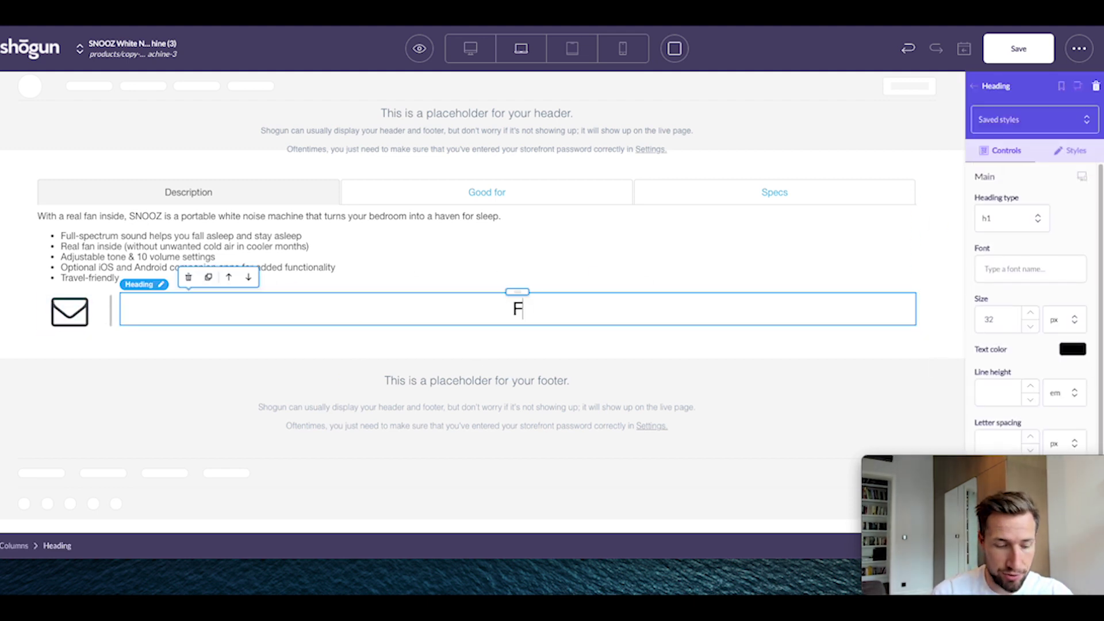
pyautogui.write('ast & Free U.S. Shipping')
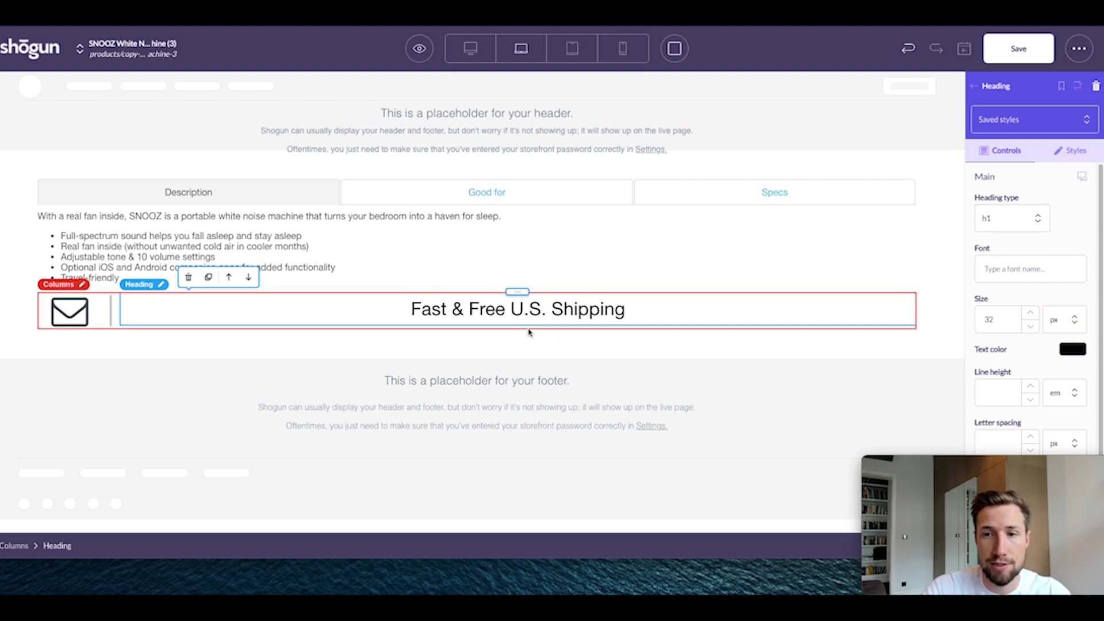
# - Make the heading a left-aligned h3 with 2.5 em line height
pyautogui.scroll(-1, 1023, 338)
pyautogui.click(1007, 209)
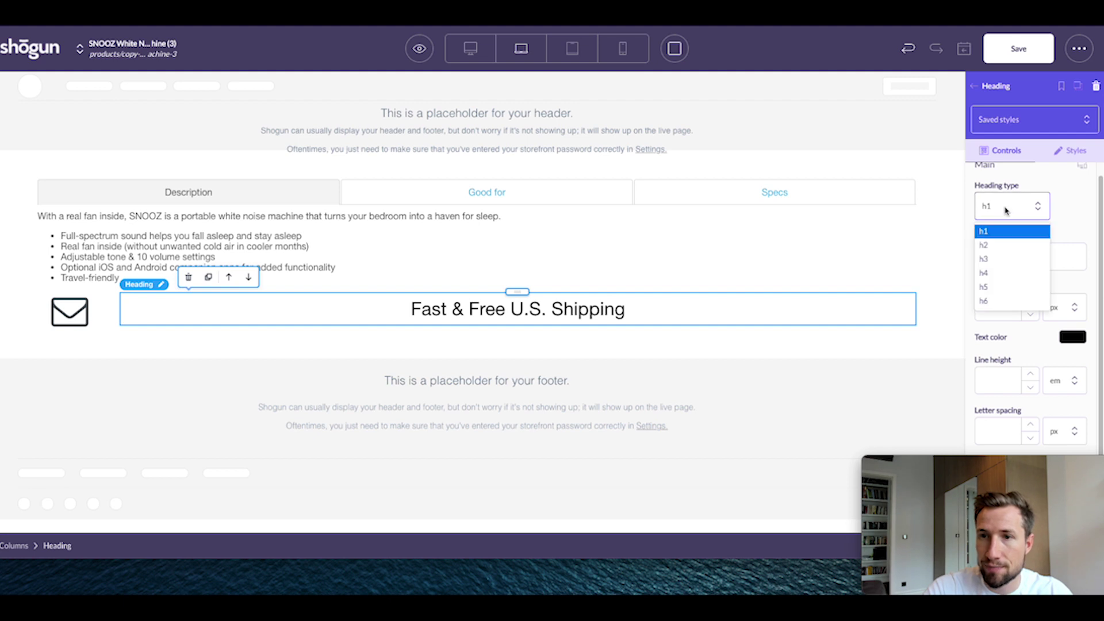
pyautogui.click(1004, 259)
pyautogui.click(1016, 482)
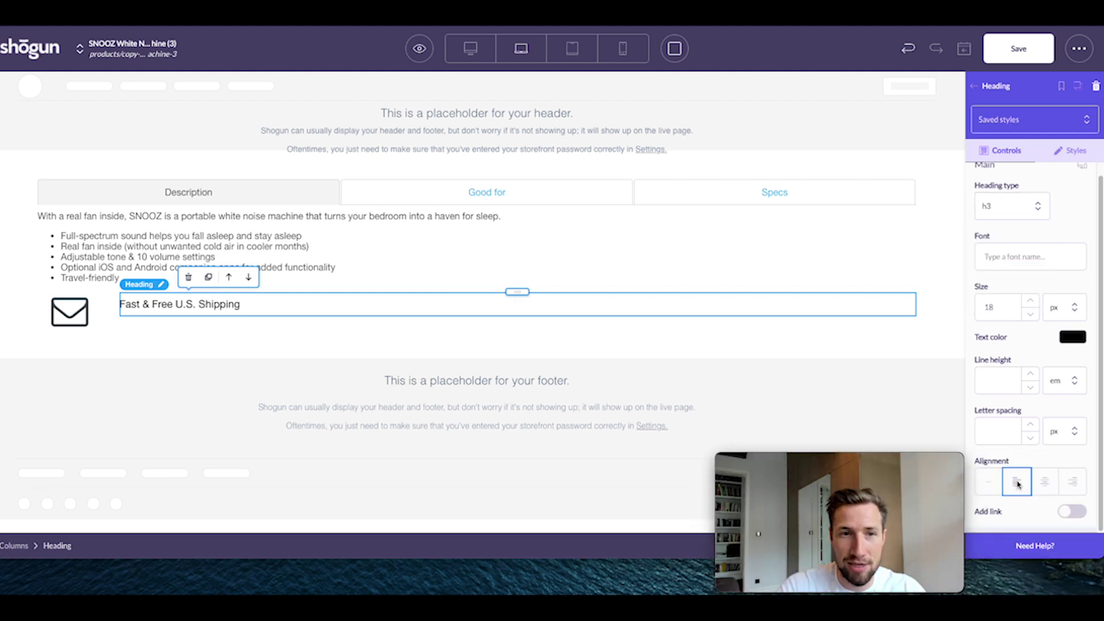
pyautogui.click(998, 382)
pyautogui.click(1059, 381)
pyautogui.click(1001, 384)
pyautogui.write('2.5')
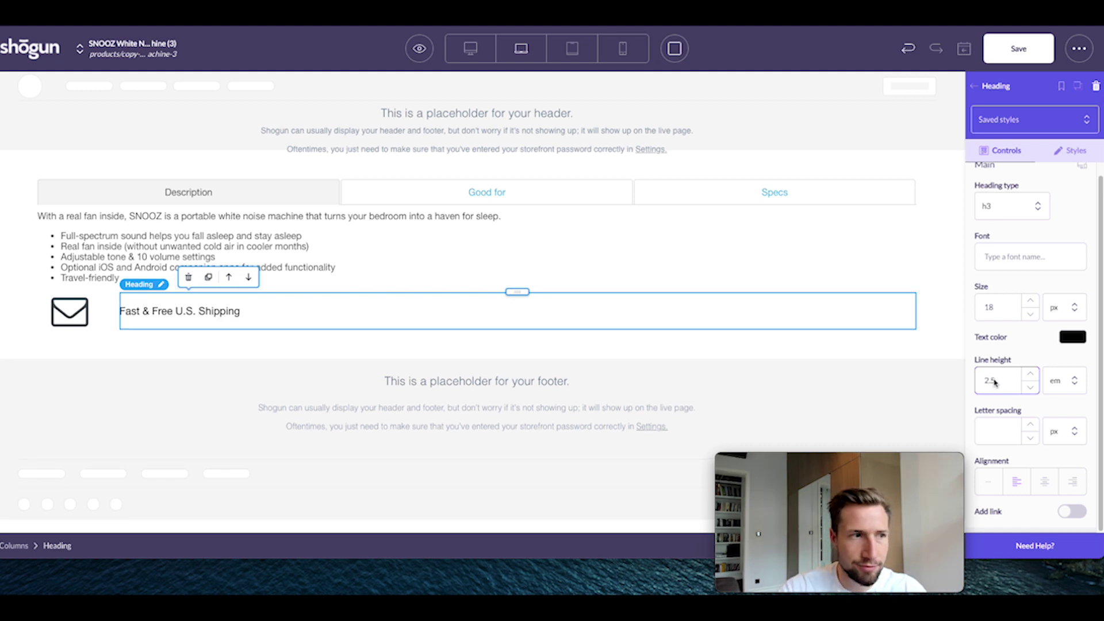
# - Give the heading a 20 px left margin in its Styles settings
pyautogui.click(1071, 153)
pyautogui.click(999, 152)
pyautogui.click(1071, 153)
pyautogui.scroll(-5, 1012, 265)
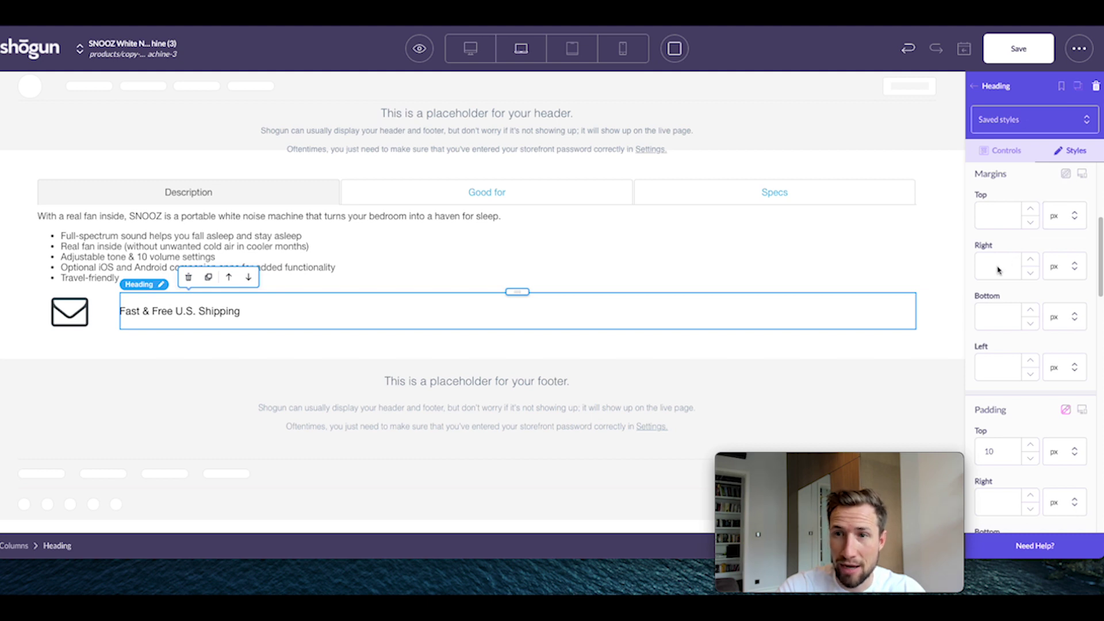
pyautogui.click(997, 366)
pyautogui.write('20')
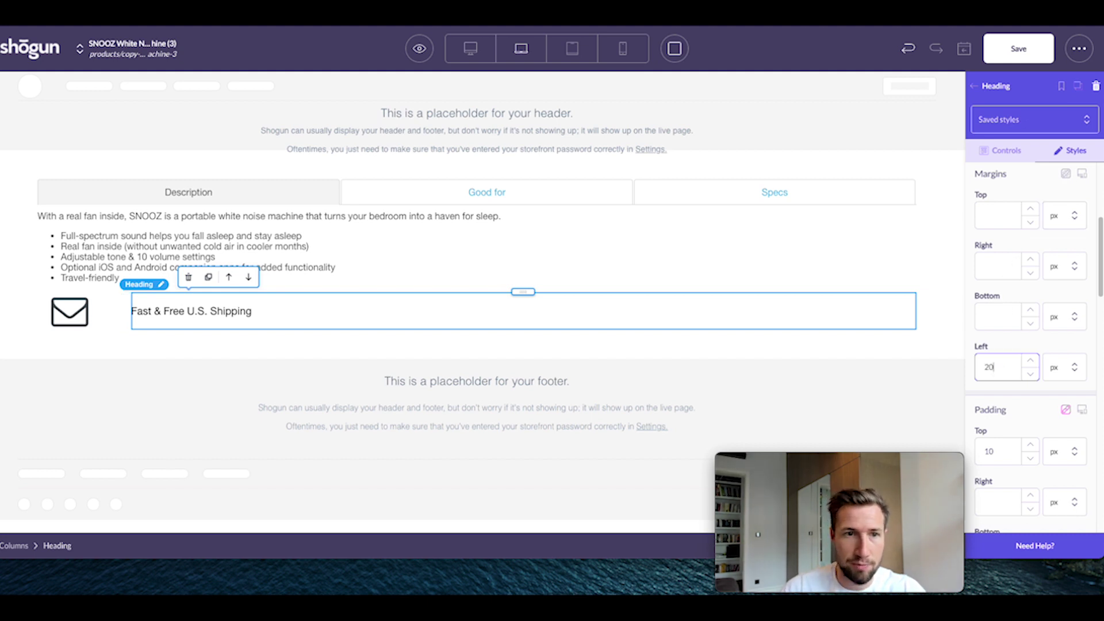
pyautogui.doubleClick(139, 312)
pyautogui.click(606, 380)
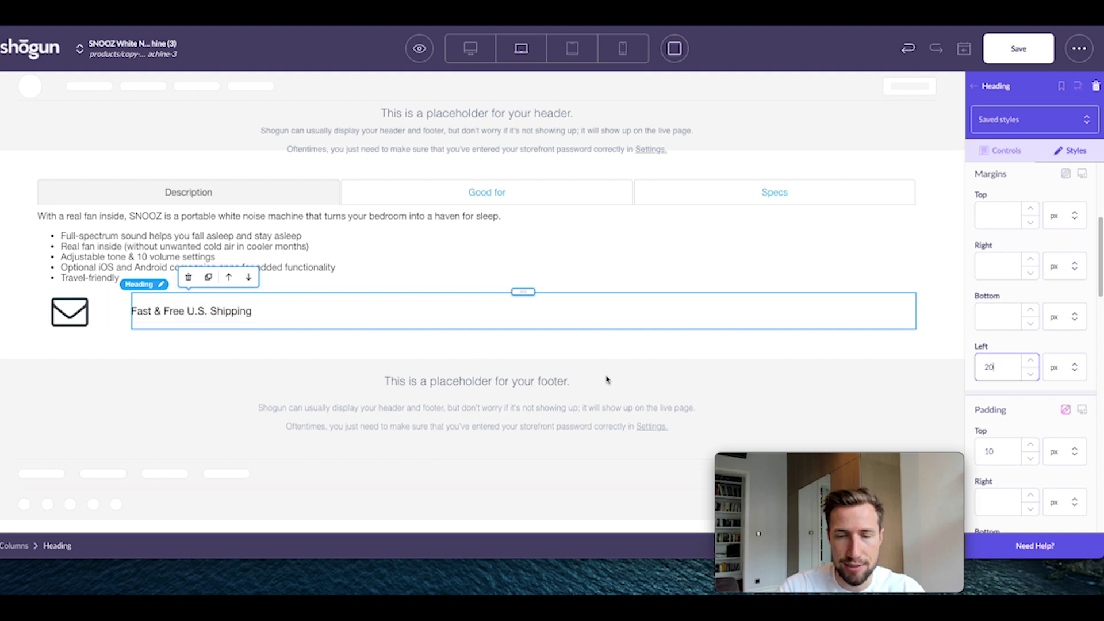
# - Duplicate the shipping row and switch the copy's icon to the bed icon
pyautogui.click(122, 312)
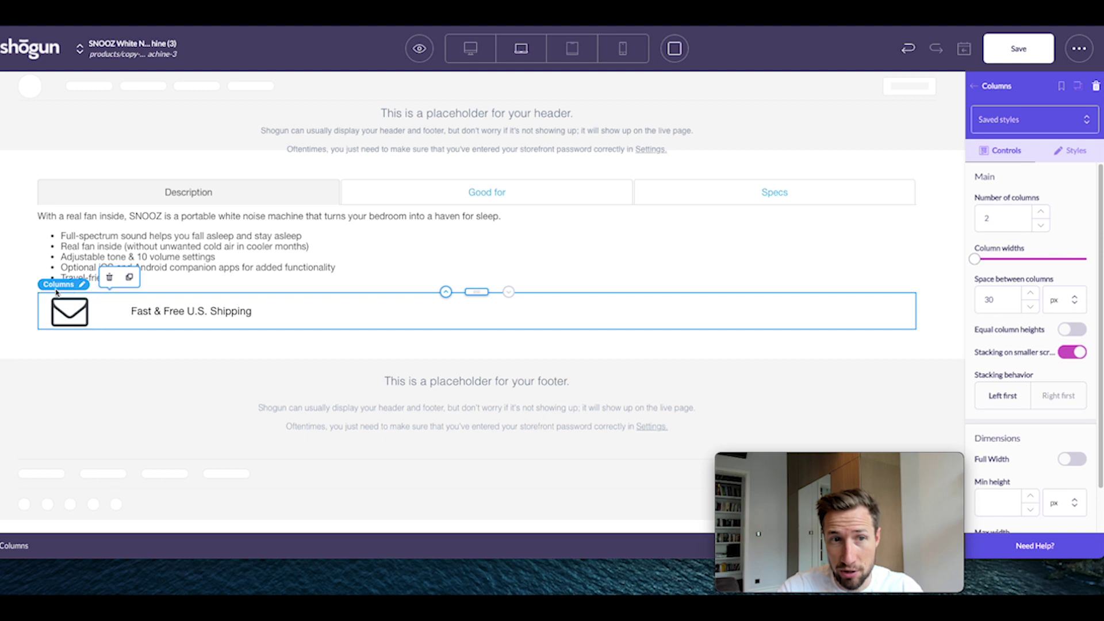
pyautogui.click(130, 278)
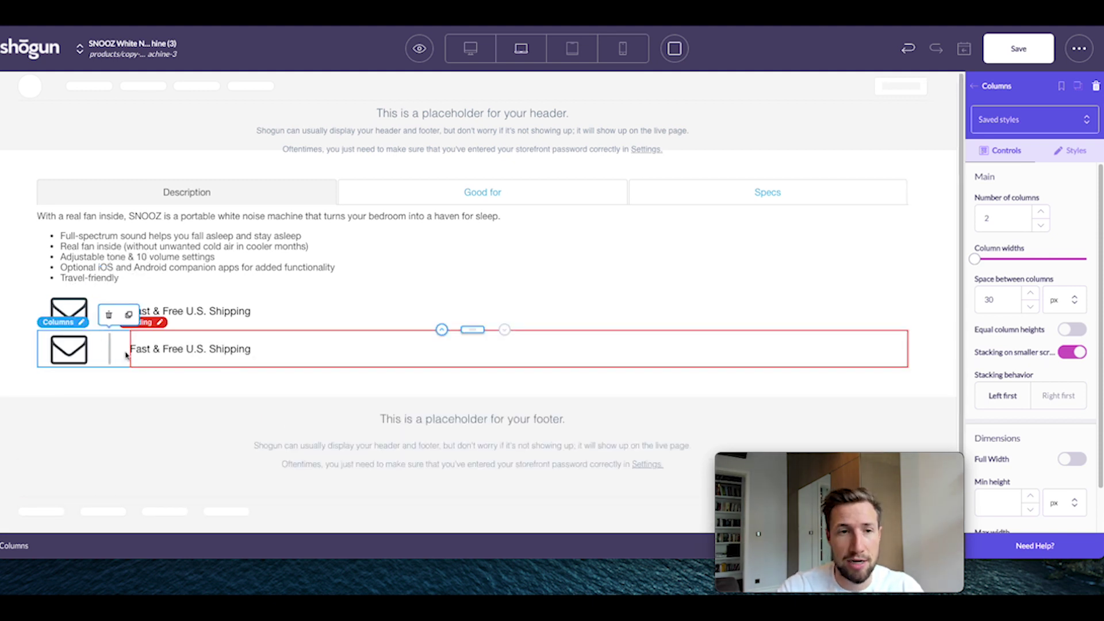
pyautogui.click(69, 350)
pyautogui.click(1021, 220)
pyautogui.write('bed')
pyautogui.click(1007, 246)
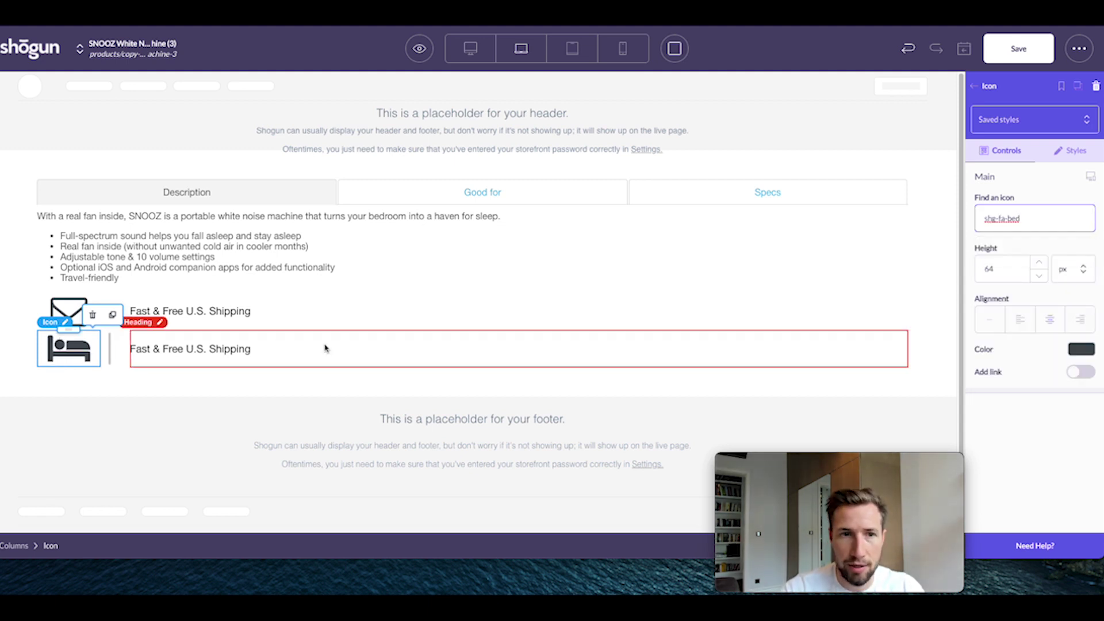
# - Retype the copied heading as '100-Night Happiness Guarantee' and save the page
pyautogui.click(194, 350)
pyautogui.write('100-Night Ha')
pyautogui.press('BackSpace')
pyautogui.press('BackSpace')
pyautogui.press('BackSpace')
pyautogui.write('Happiness Guarantee')
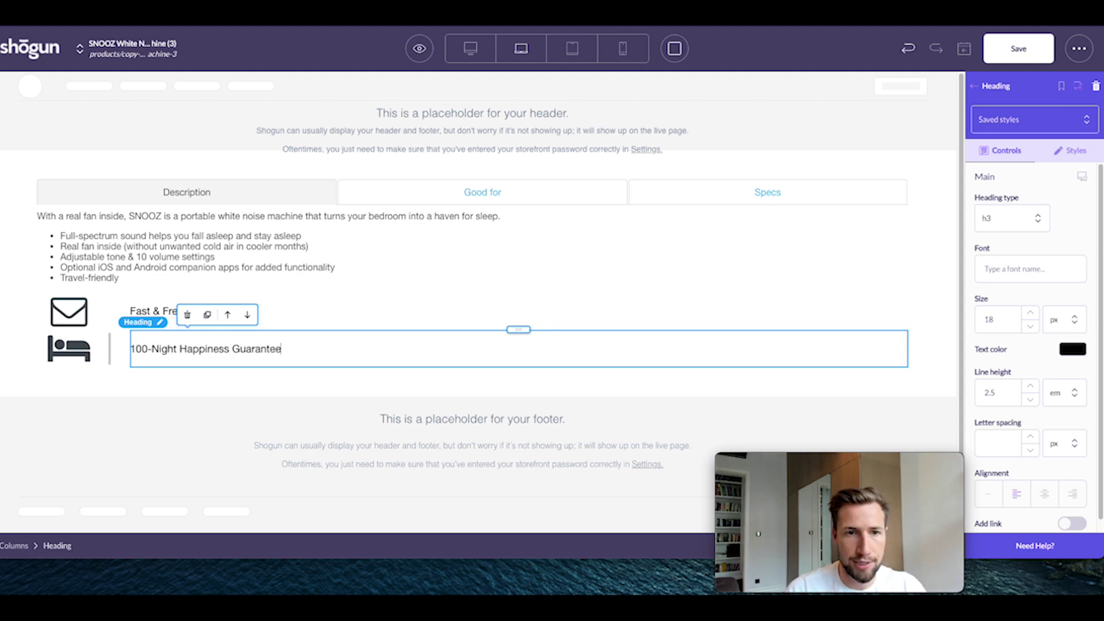
pyautogui.click(249, 405)
pyautogui.click(1020, 56)
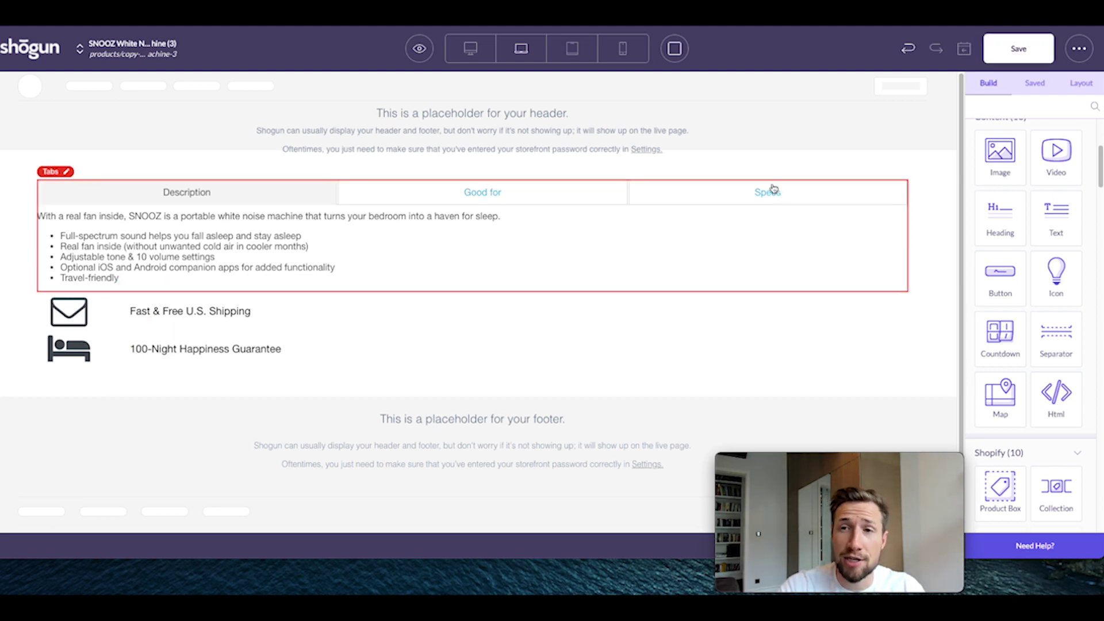
# - Save the page and preview it full screen, then return to the editor
pyautogui.click(1020, 53)
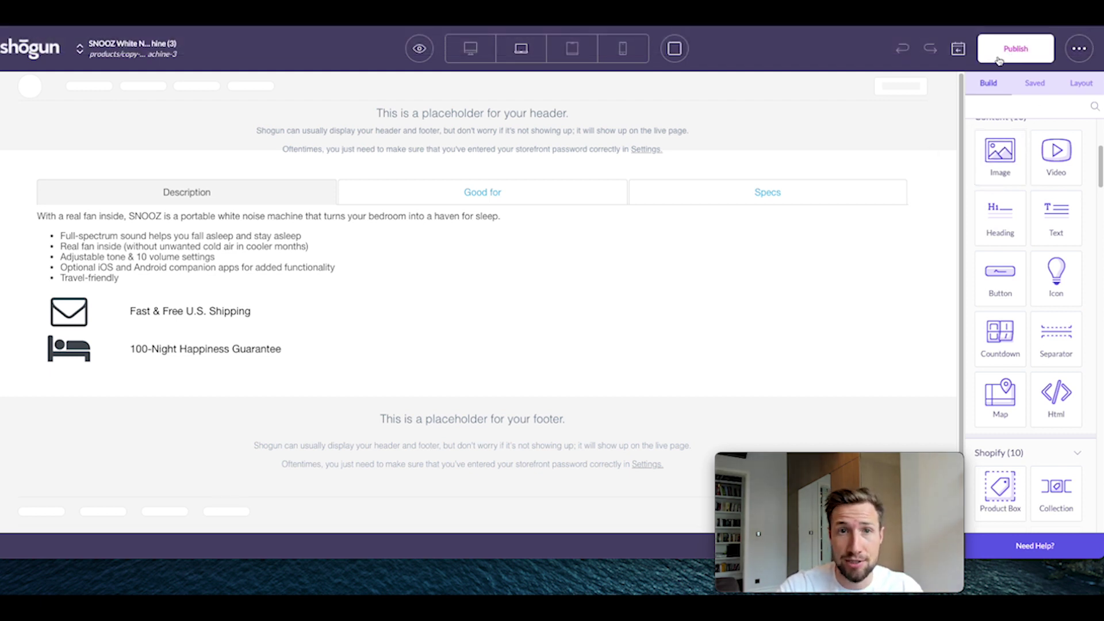
pyautogui.click(419, 49)
pyautogui.click(419, 49)
pyautogui.click(420, 50)
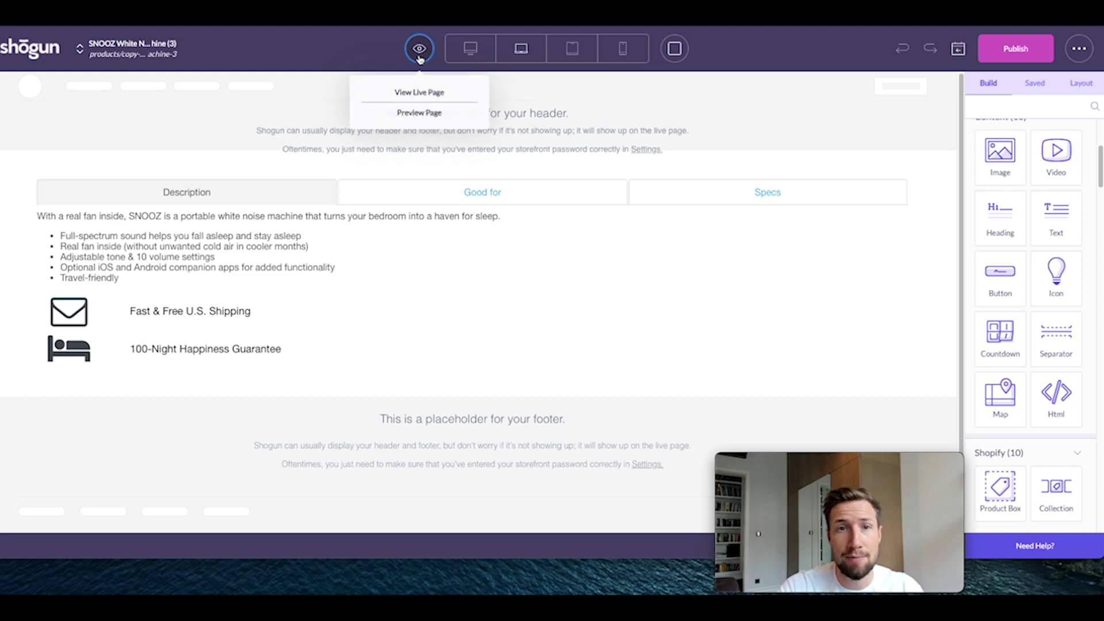
pyautogui.click(414, 114)
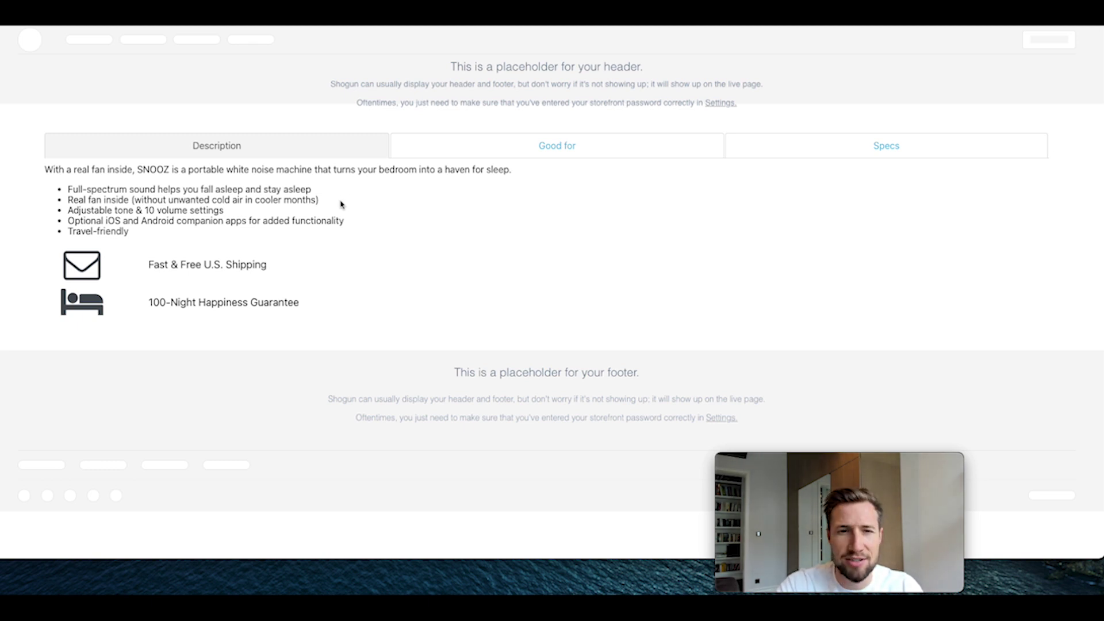
pyautogui.press('Escape')
# - Publish the page and view the live SNOOZ product page
pyautogui.click(1013, 49)
pyautogui.click(412, 55)
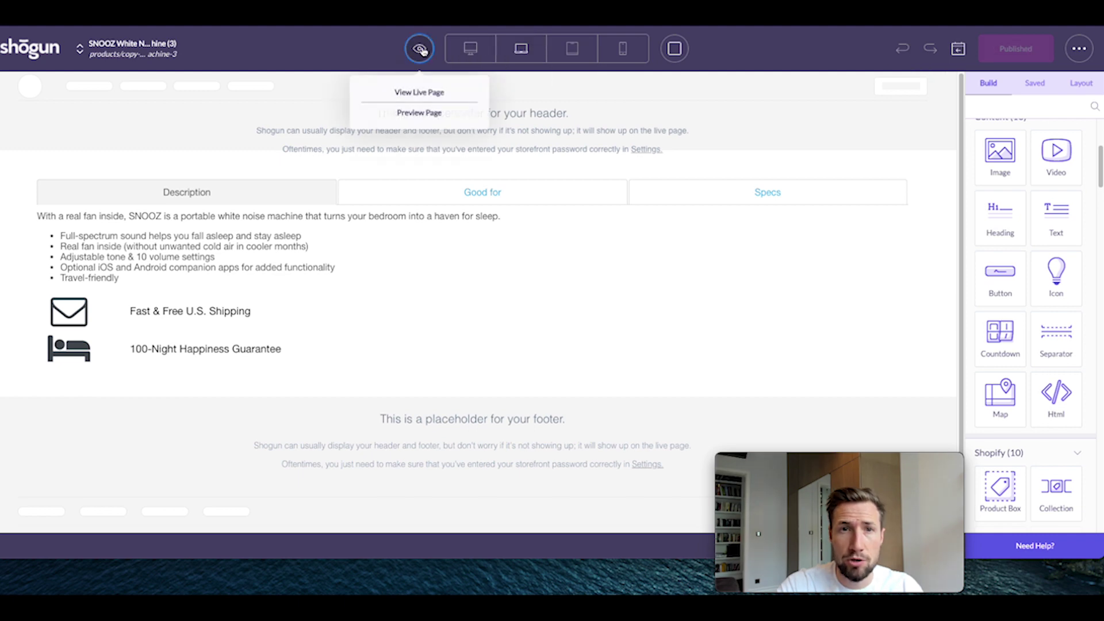
pyautogui.click(431, 91)
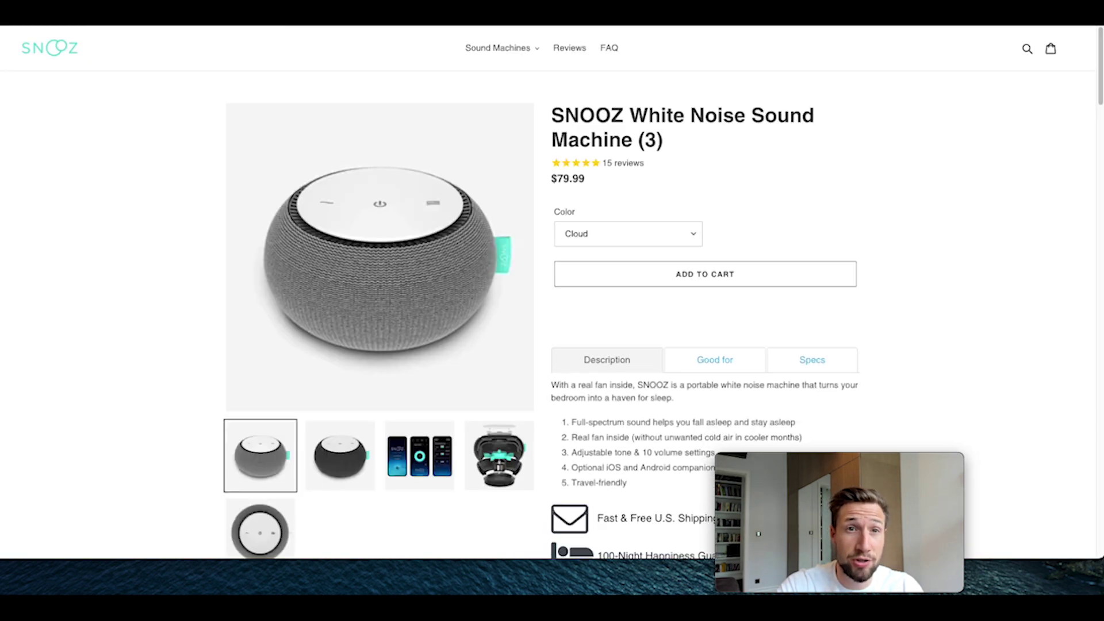
# - On the live page, check the Specs and Description tabs and the shipping and guarantee lines, then scroll back up
pyautogui.scroll(-5, 646, 286)
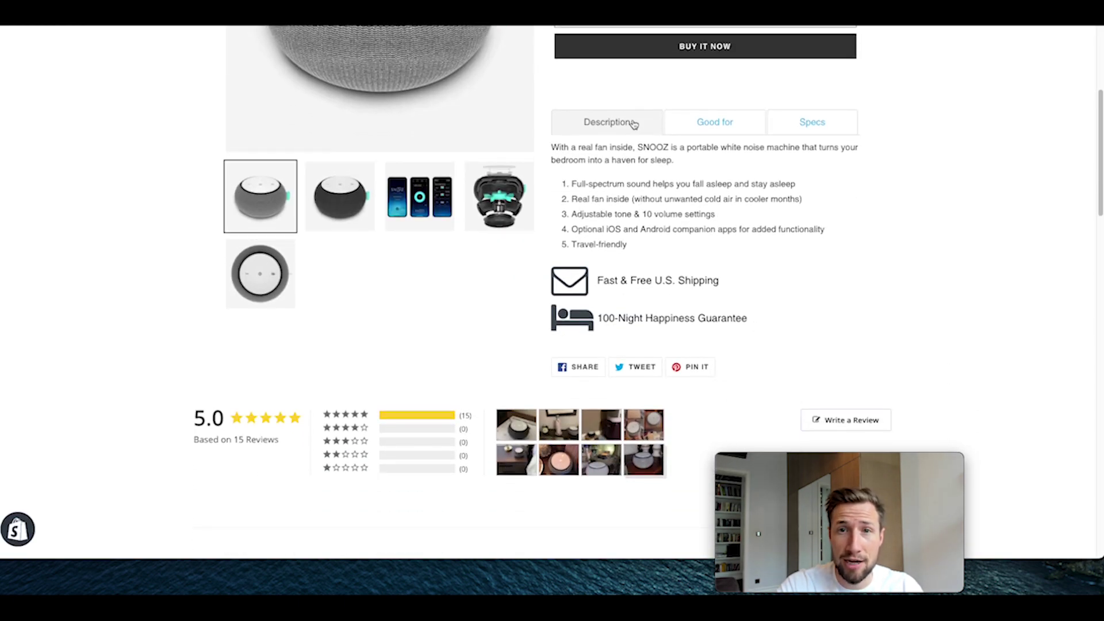
pyautogui.click(812, 123)
pyautogui.click(607, 122)
pyautogui.click(791, 134)
pyautogui.click(605, 122)
pyautogui.moveTo(584, 277)
pyautogui.mouseDown()
pyautogui.moveTo(717, 341)
pyautogui.moveTo(771, 340)
pyautogui.moveTo(653, 313)
pyautogui.moveTo(586, 280)
pyautogui.mouseUp()
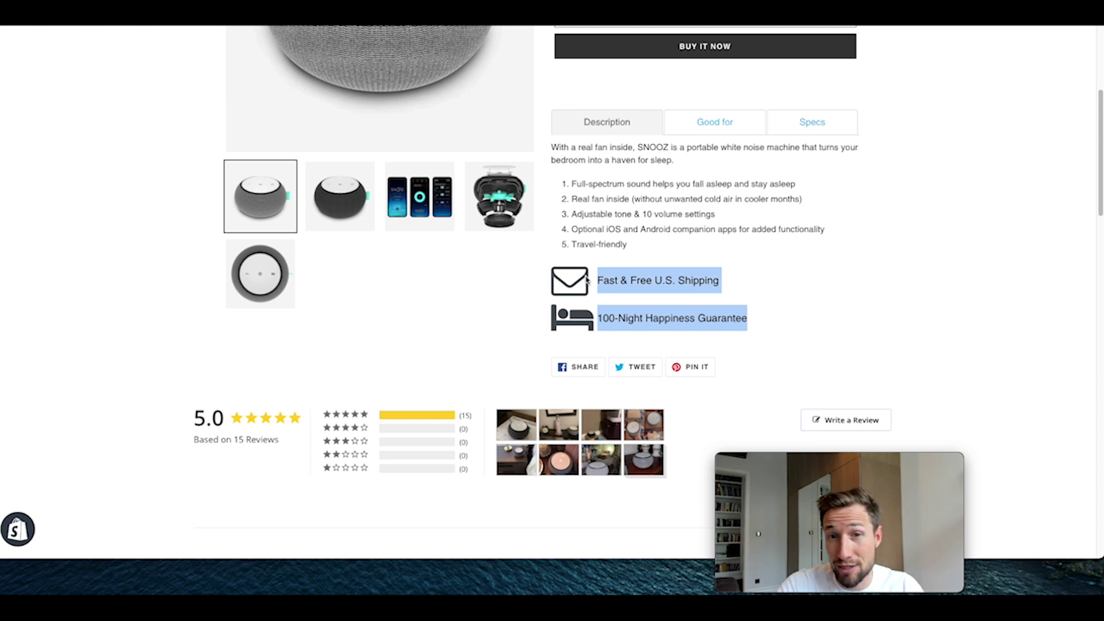
pyautogui.scroll(5, 587, 280)
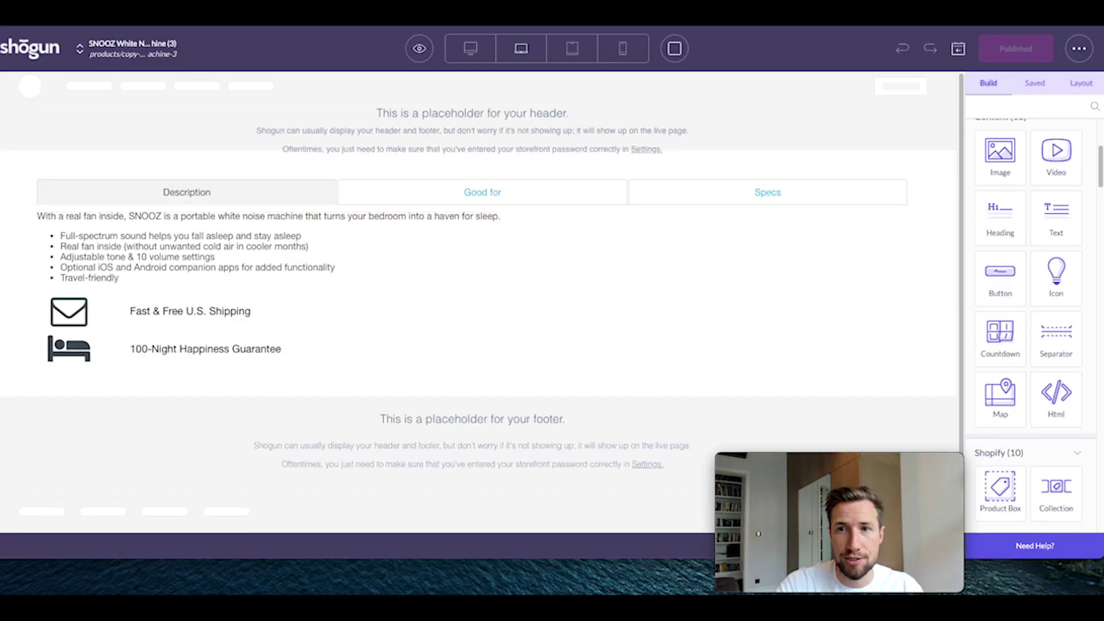
pyautogui.scroll(4, 1029, 287)
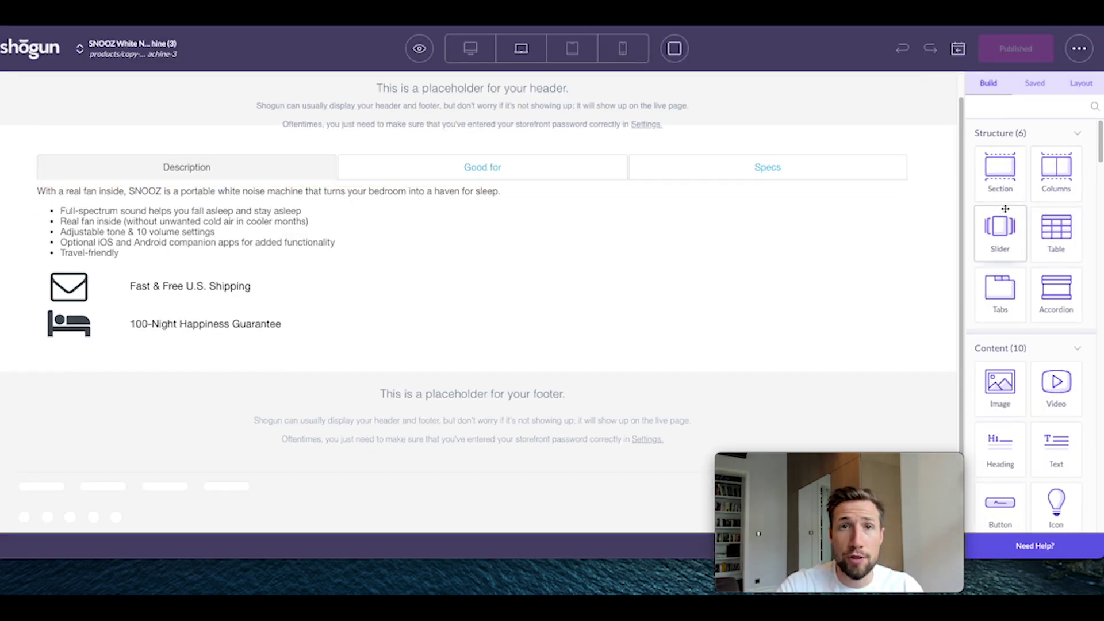
# - Add a full-width section below the description, 500 px minimum height with a 50 px top margin
pyautogui.moveTo(1001, 170); pyautogui.dragTo(674, 354)
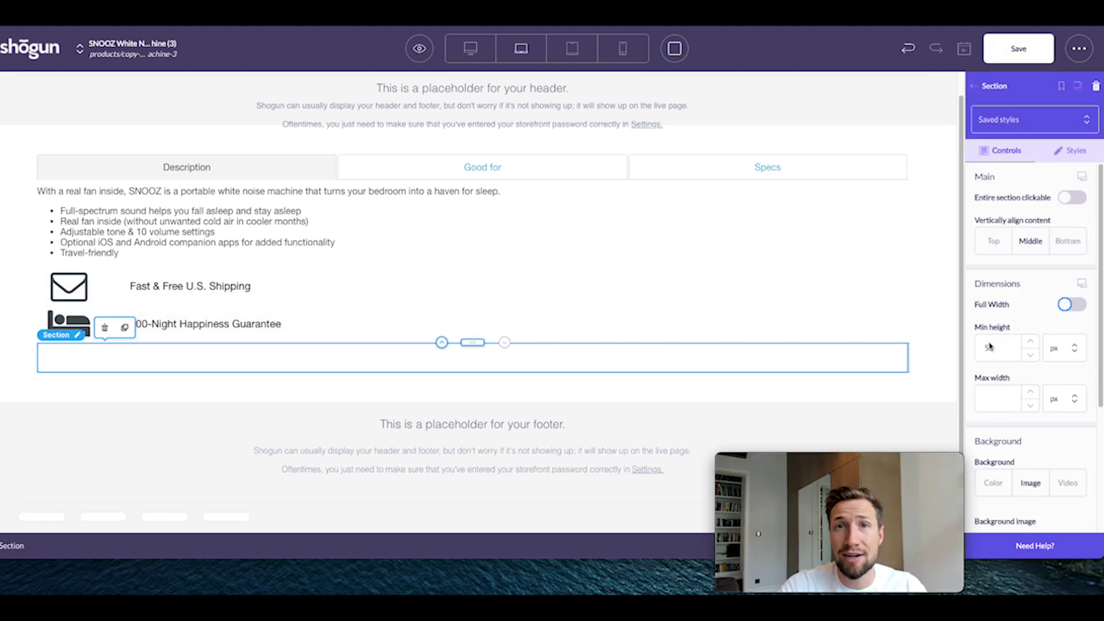
pyautogui.click(1069, 305)
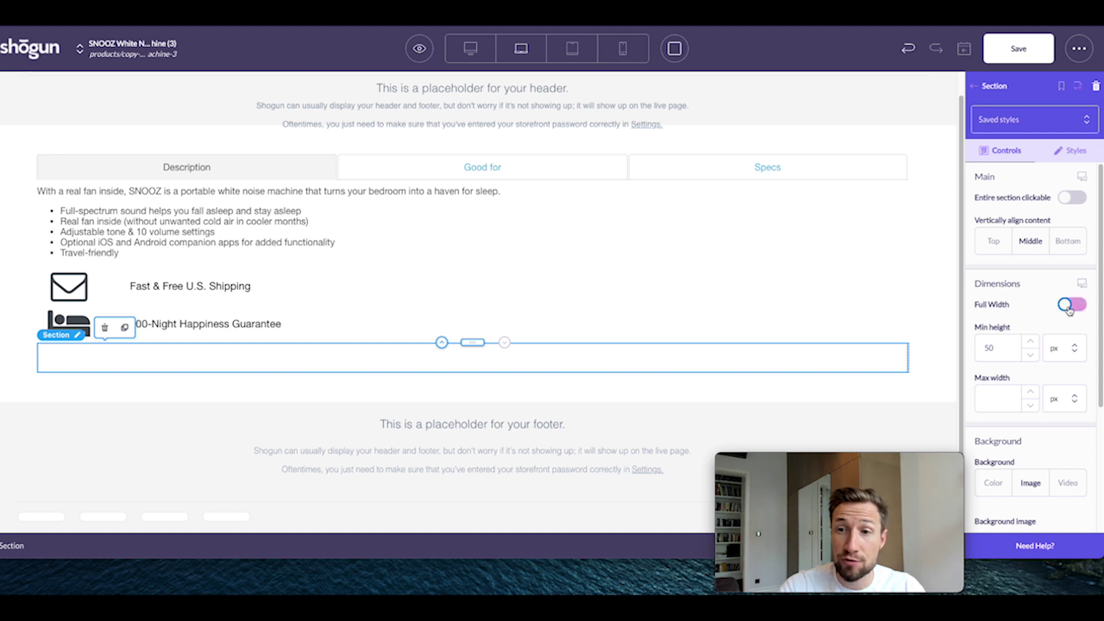
pyautogui.doubleClick(998, 347)
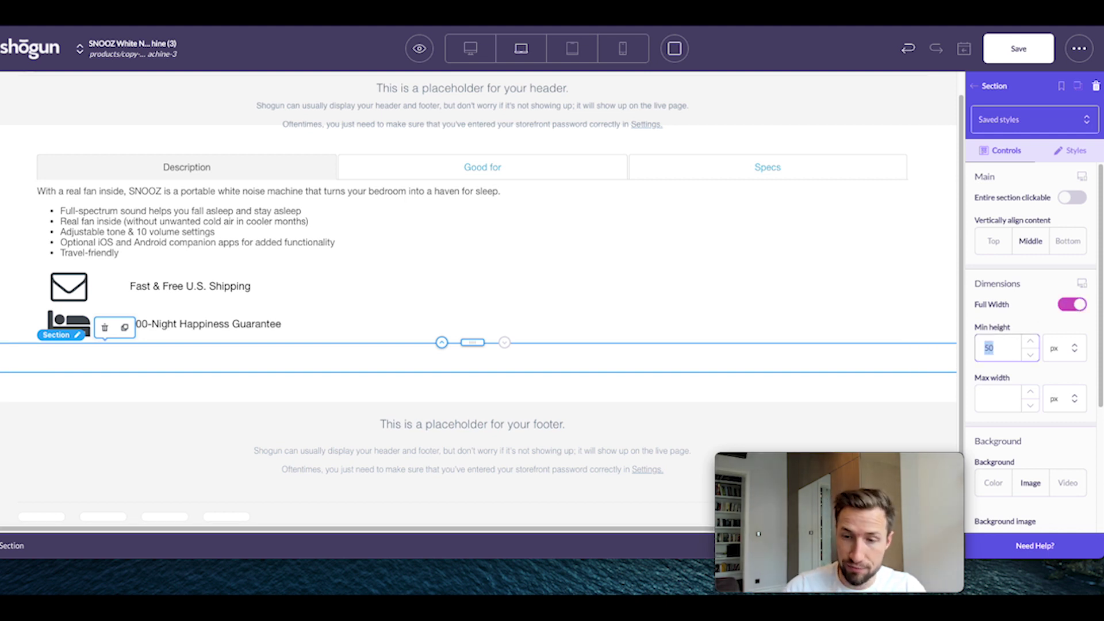
pyautogui.write('500')
pyautogui.click(1073, 153)
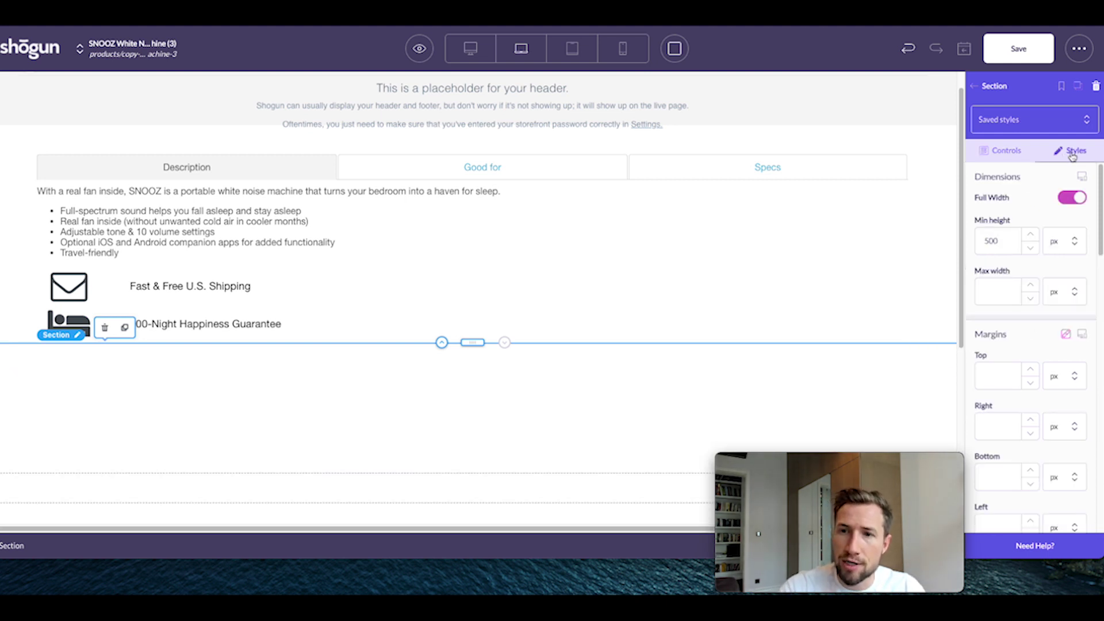
pyautogui.click(998, 377)
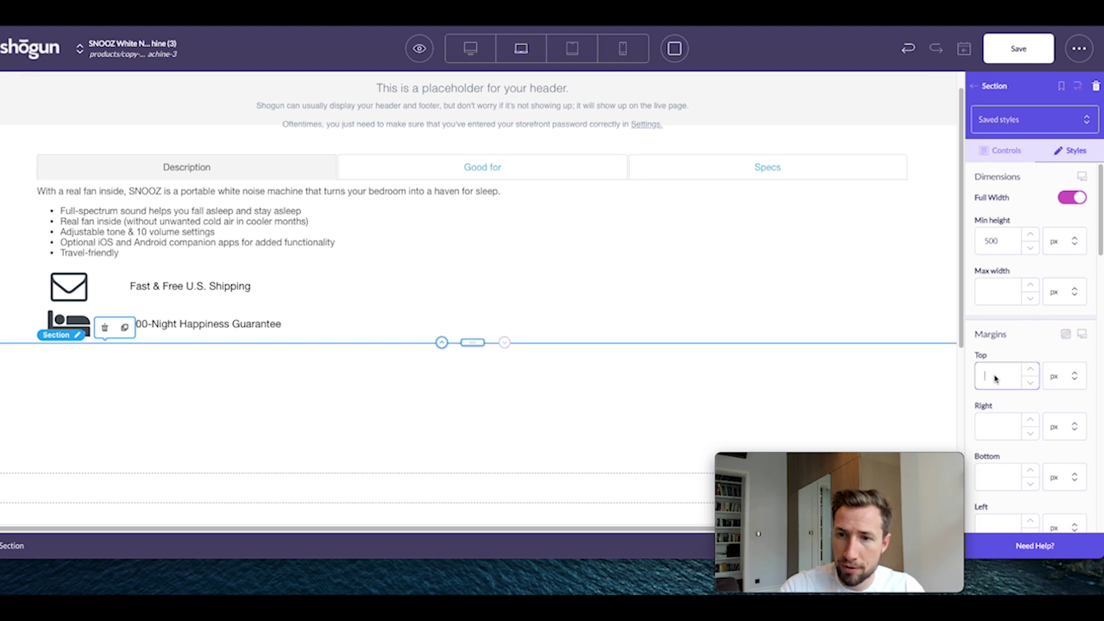
pyautogui.write('50')
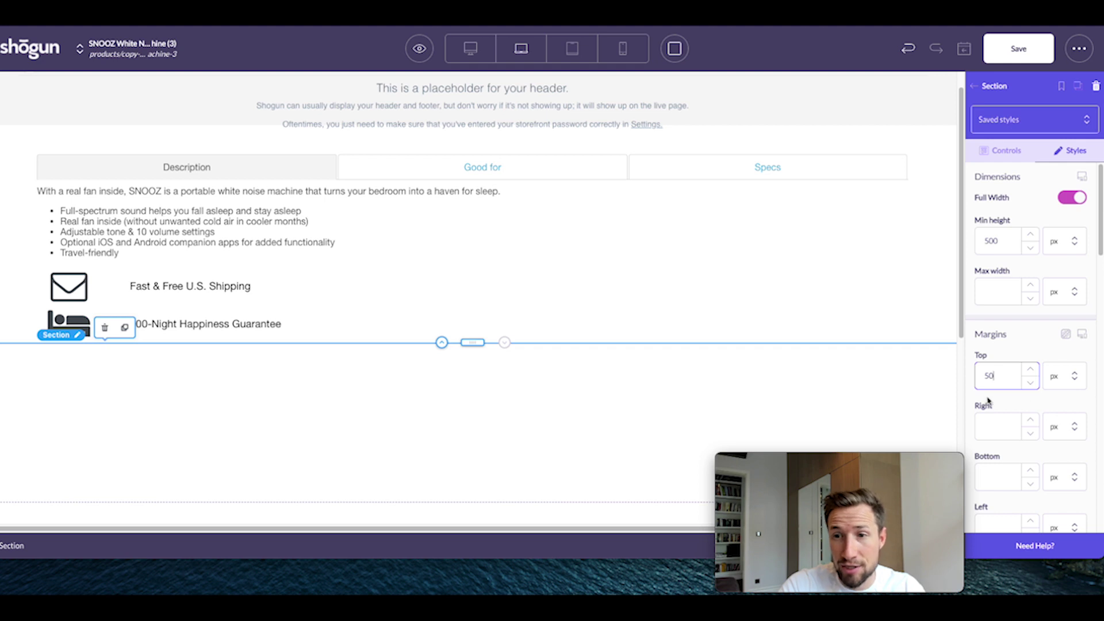
# - Set the bedroom photo of the SNOOZ as the section's background image
pyautogui.click(1003, 151)
pyautogui.scroll(-5, 1027, 345)
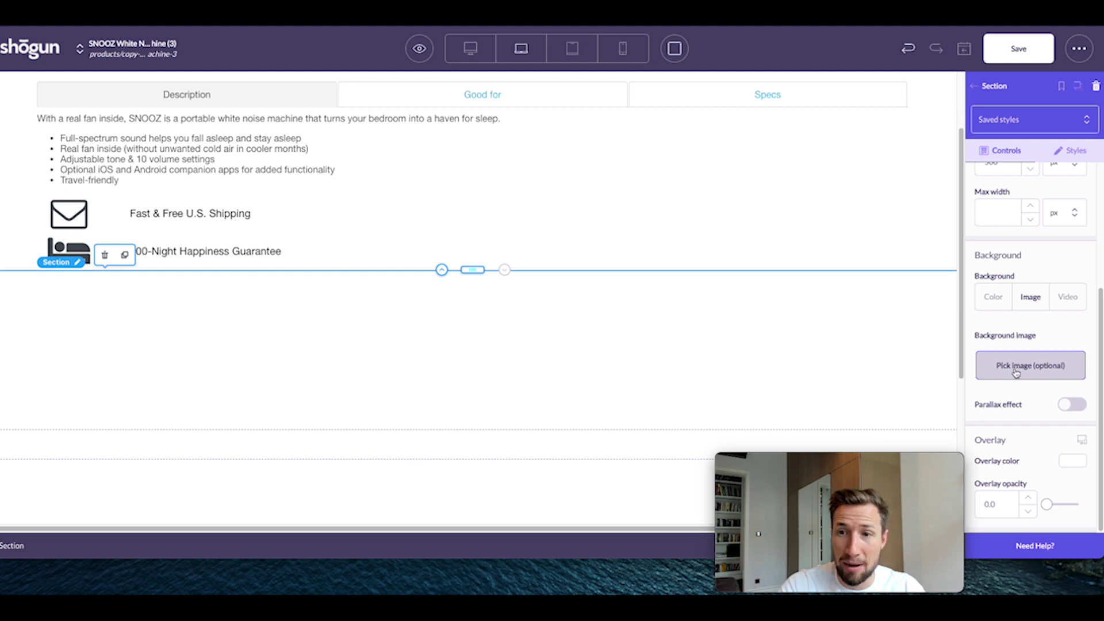
pyautogui.click(1021, 368)
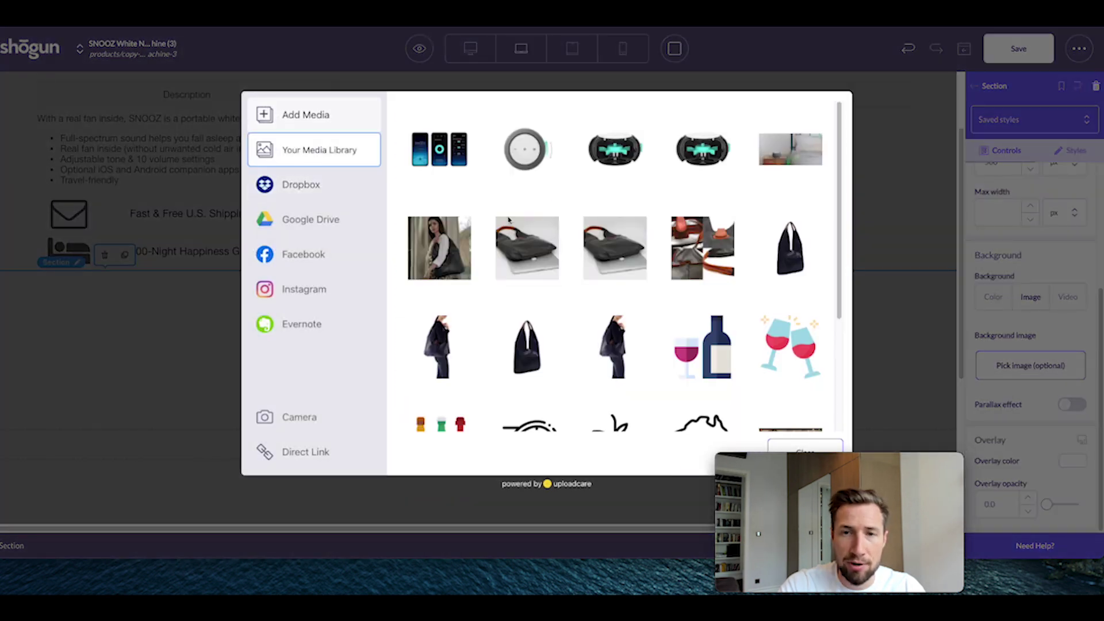
pyautogui.click(776, 164)
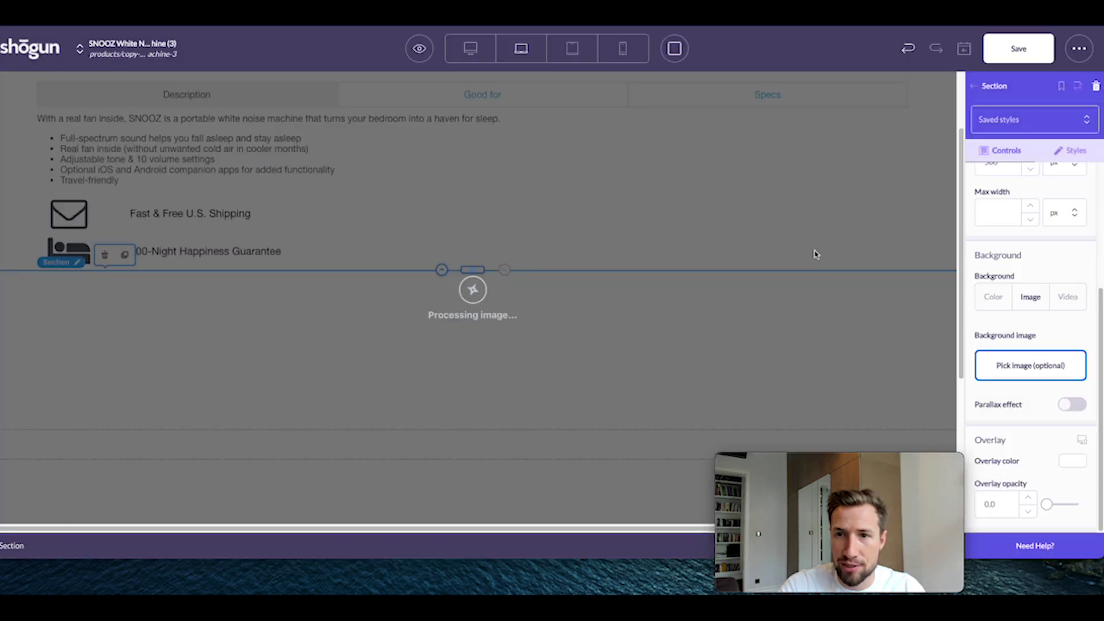
pyautogui.scroll(-3, 463, 311)
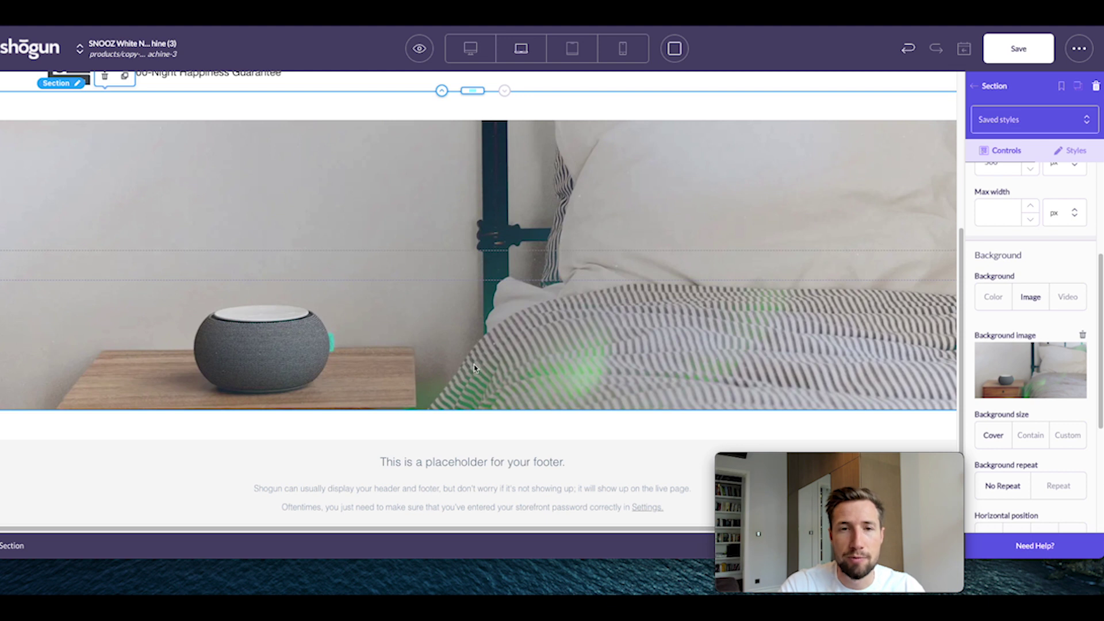
pyautogui.click(974, 86)
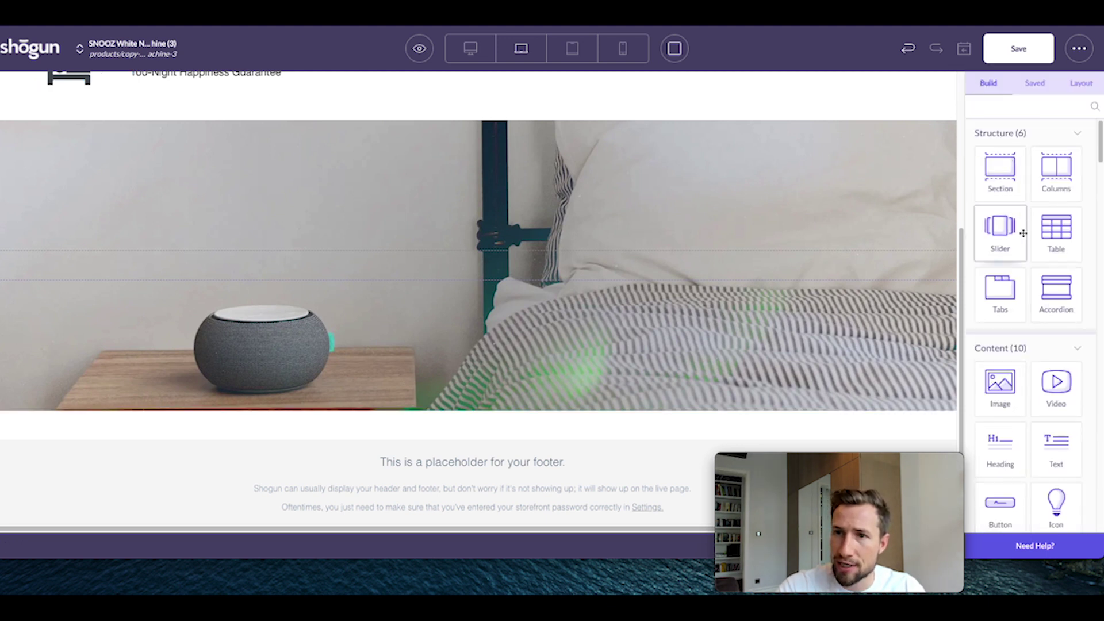
# - Place a Text element on the image section with 50 px min height and 40% max width
pyautogui.moveTo(1056, 448); pyautogui.dragTo(445, 283)
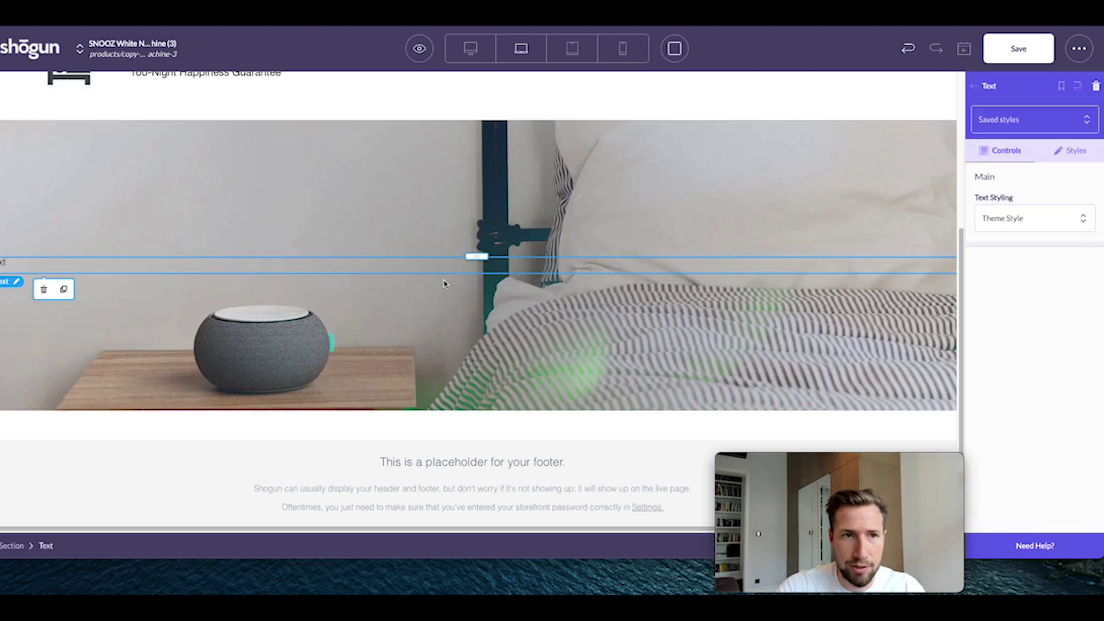
pyautogui.click(1073, 151)
pyautogui.click(983, 221)
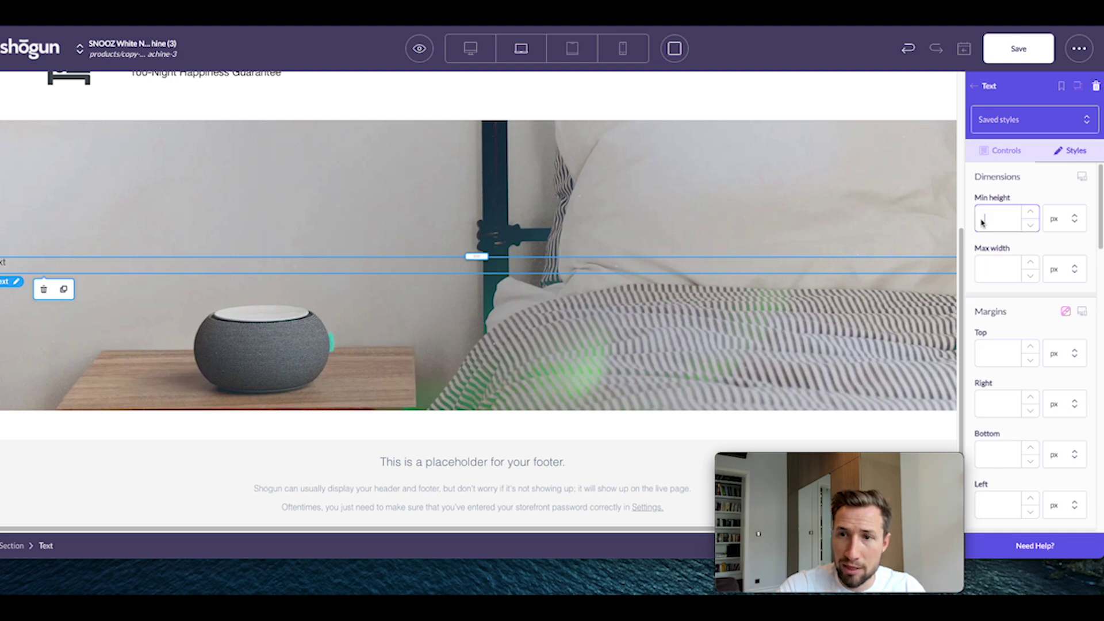
pyautogui.write('50')
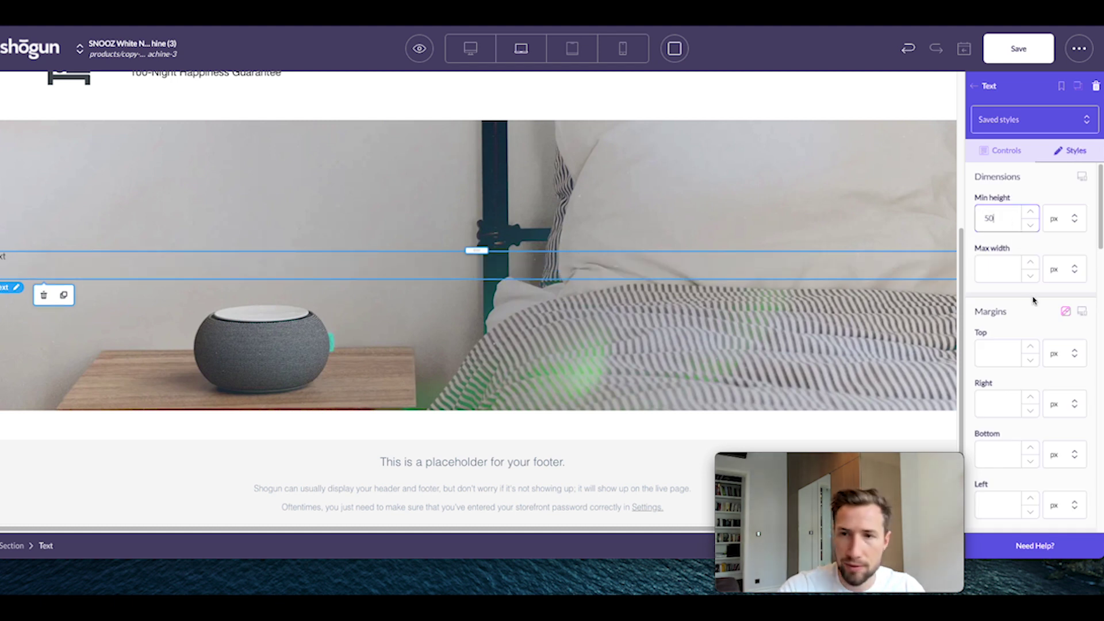
pyautogui.click(991, 272)
pyautogui.write('40')
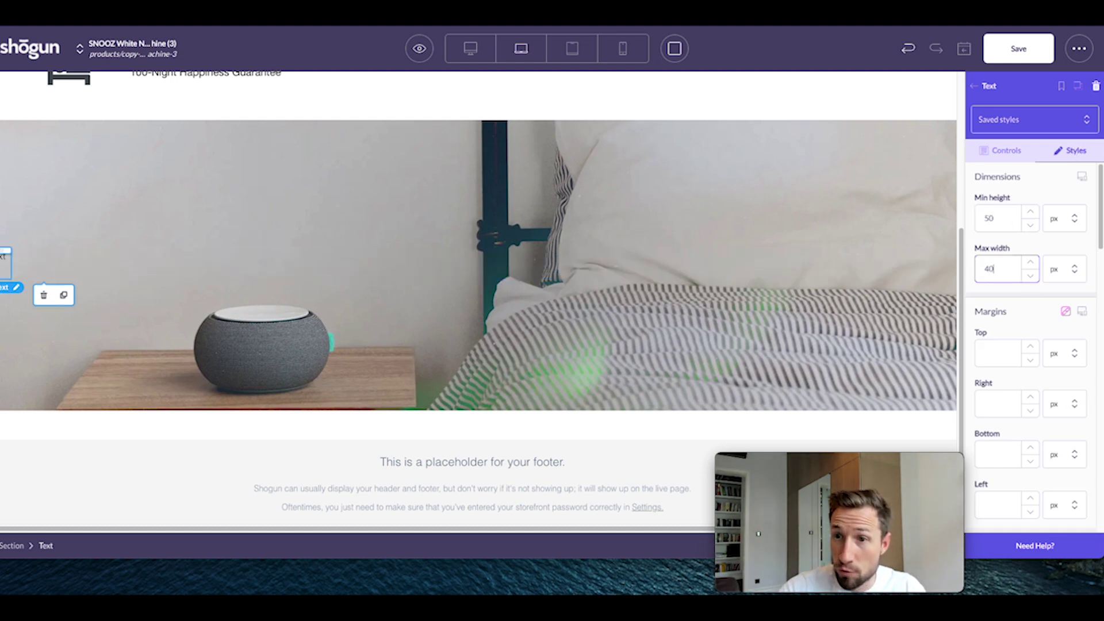
pyautogui.click(1064, 269)
pyautogui.click(1057, 324)
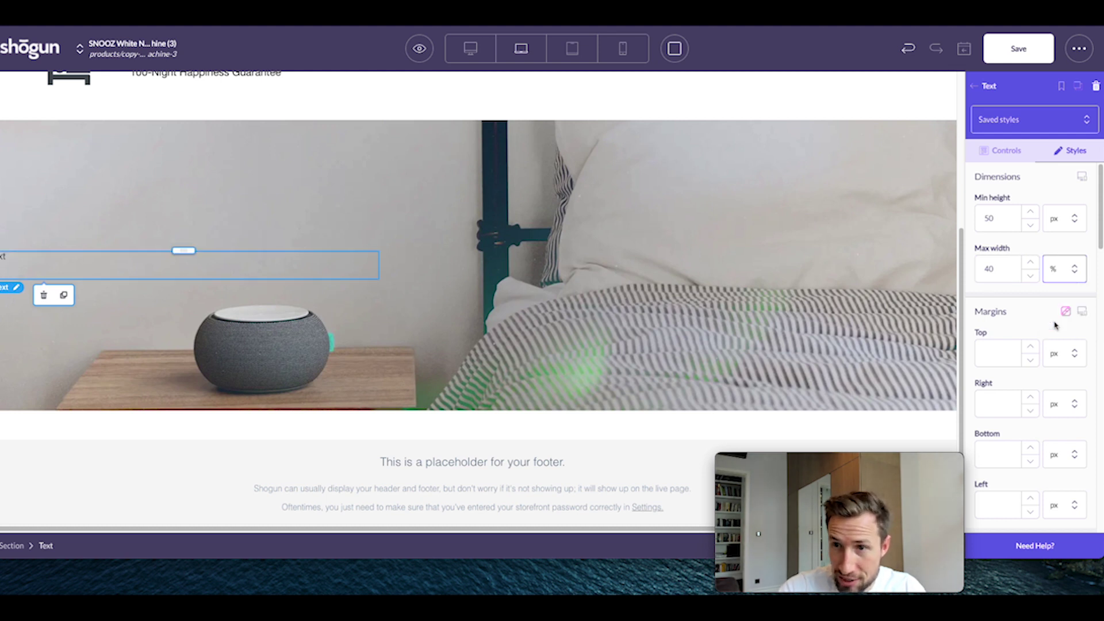
# - Give the text box a 100 px top margin and auto left and right margins to centre it
pyautogui.click(998, 353)
pyautogui.write('100')
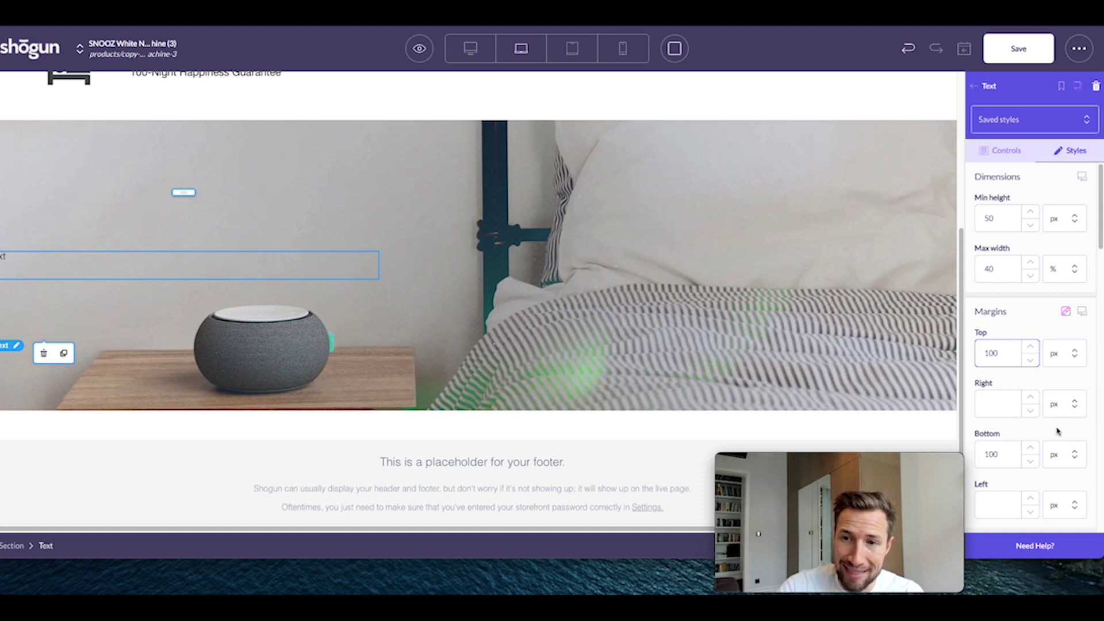
pyautogui.click(1064, 404)
pyautogui.click(1056, 467)
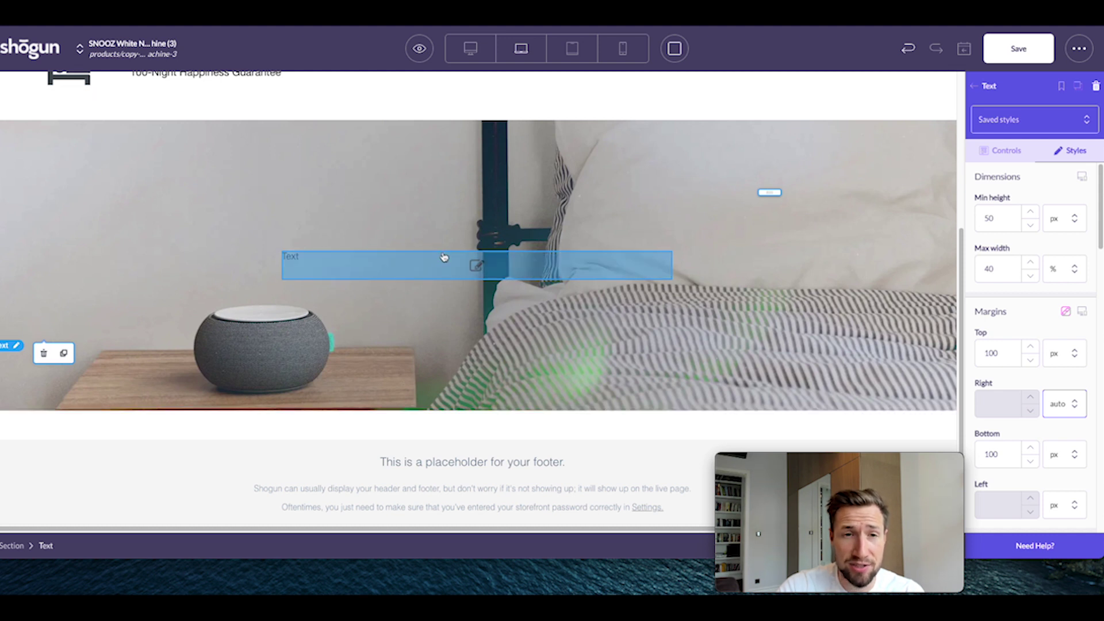
pyautogui.scroll(-1, 1045, 357)
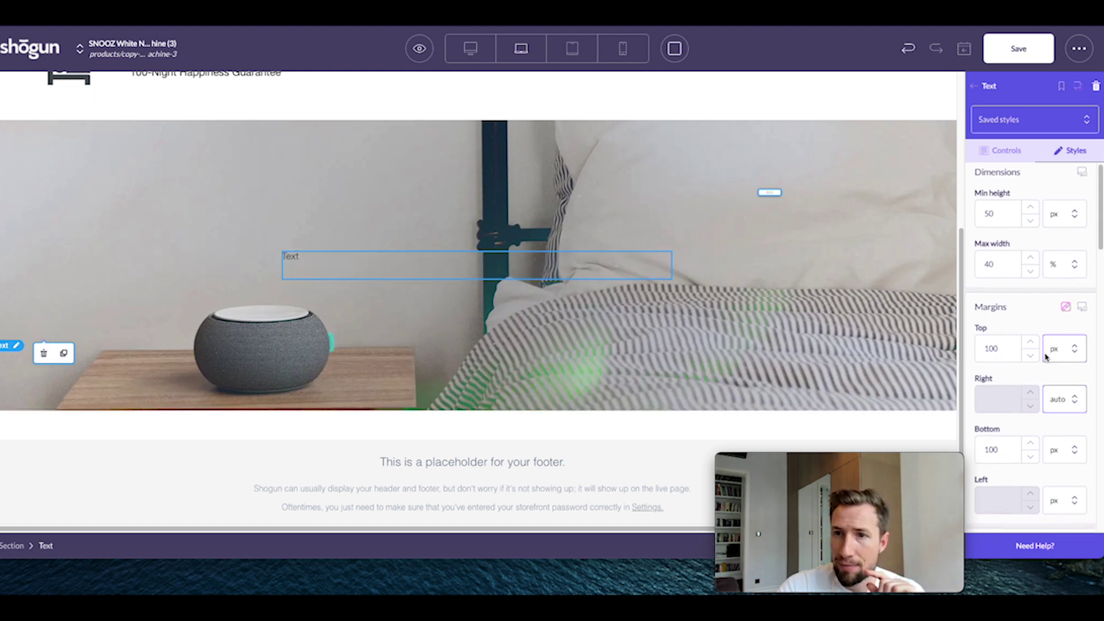
pyautogui.scroll(-6, 1045, 356)
# - Set 20 px padding on the text box's top and sides
pyautogui.click(994, 251)
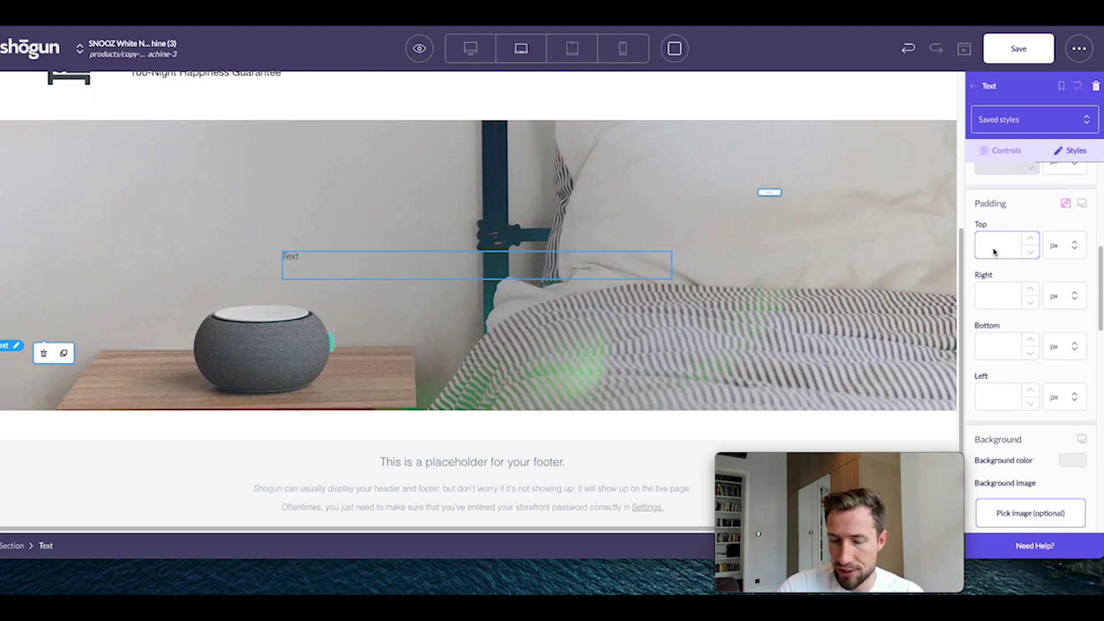
pyautogui.write('20')
pyautogui.click(997, 299)
pyautogui.write('20')
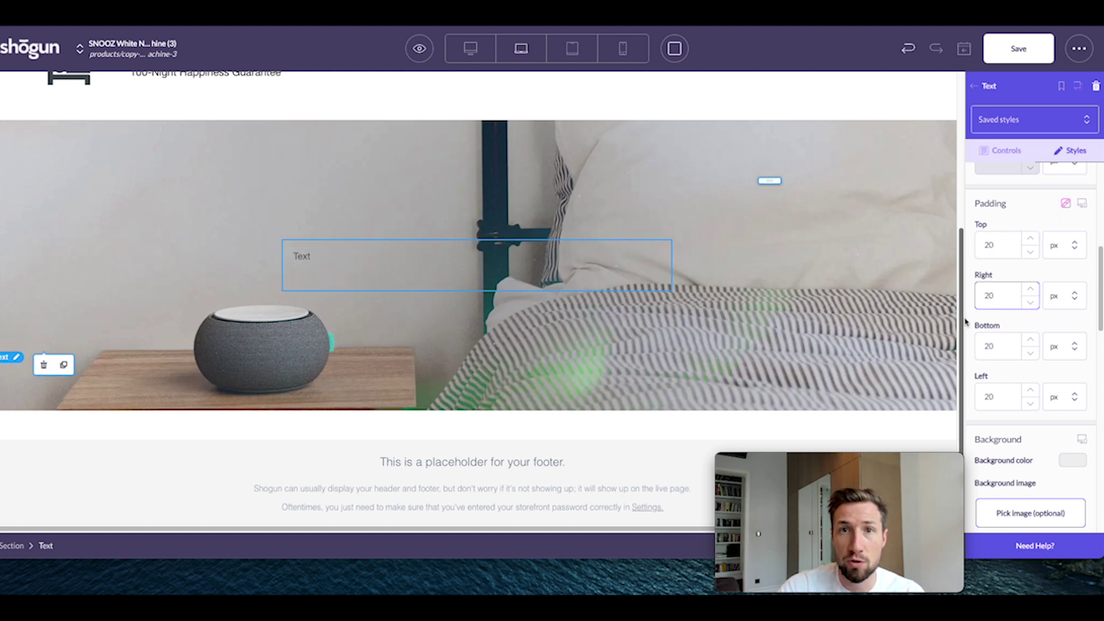
pyautogui.scroll(-2, 1039, 369)
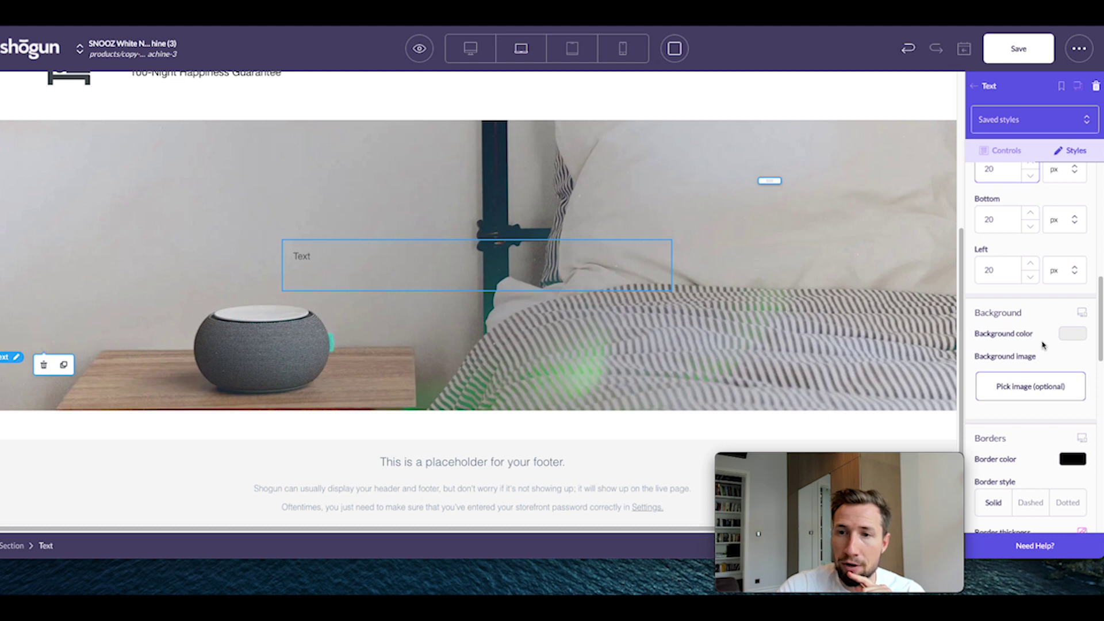
pyautogui.click(1070, 340)
# - Make the text box background white at 70% alpha, then begin editing its text
pyautogui.moveTo(1046, 406); pyautogui.dragTo(976, 348)
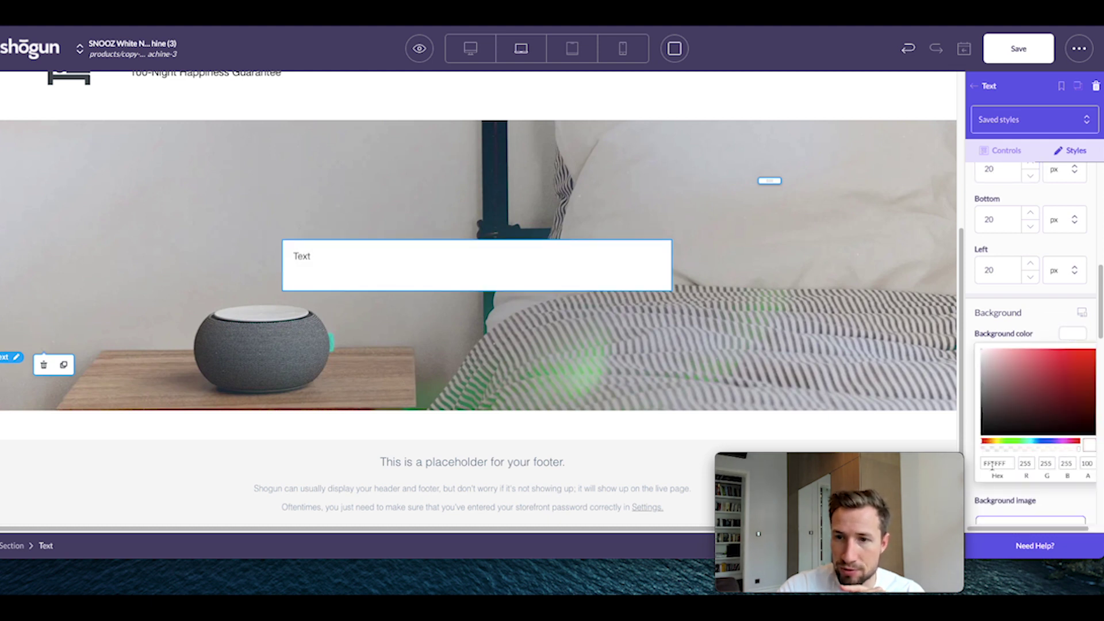
pyautogui.click(1092, 465)
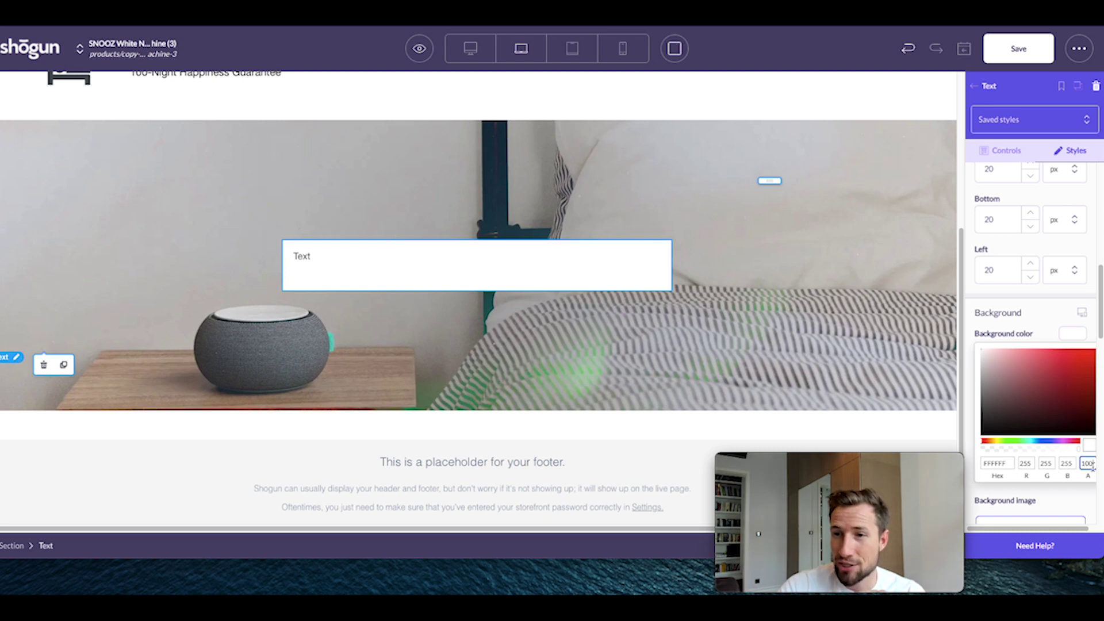
pyautogui.write('70')
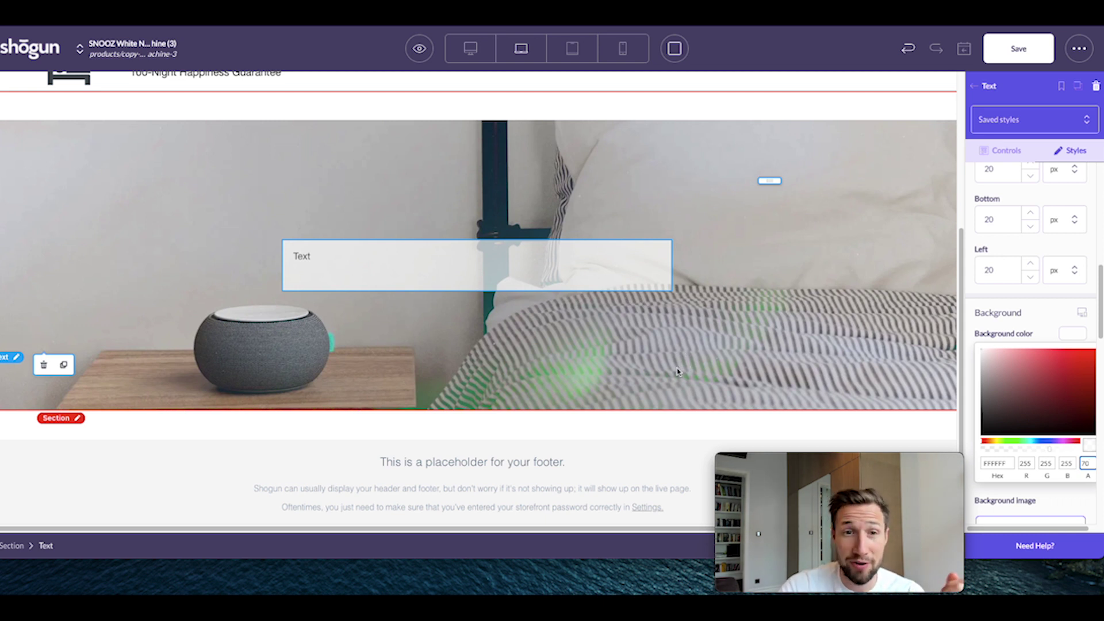
pyautogui.doubleClick(385, 266)
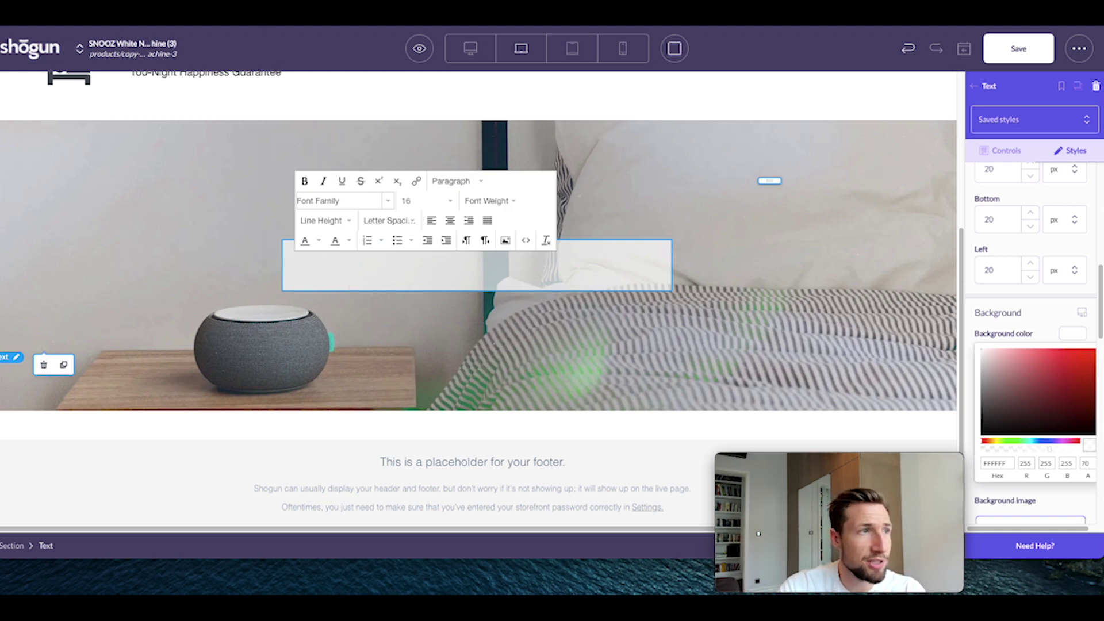
pyautogui.press('super+Tab')
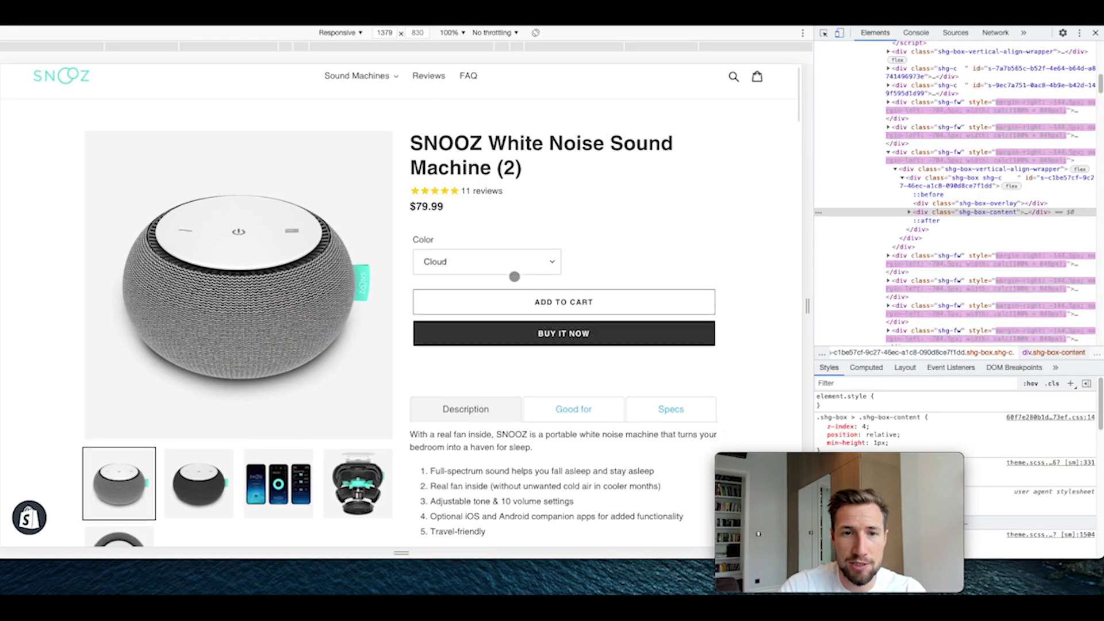
# - Scroll the reference SNOOZ page to view its 'FALL ASLEEP. STAY ASLEEP.' banner
pyautogui.scroll(-10, 514, 276)
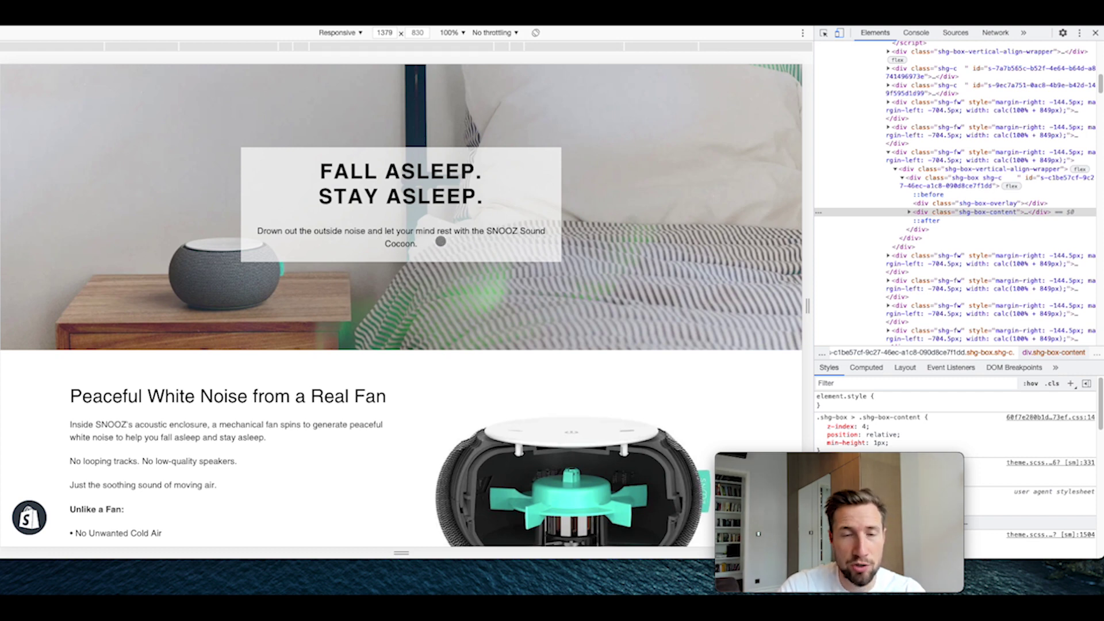
pyautogui.scroll(2, 440, 241)
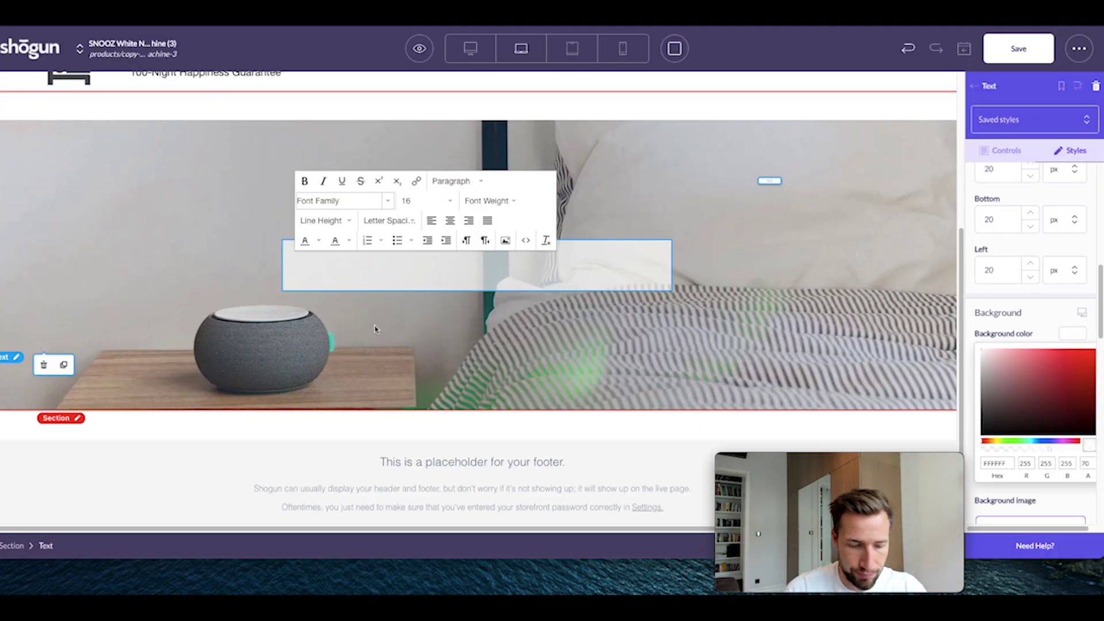
# - Type 'FALL ASLEEP. STAY ASLEEP.' on two lines as a centred, black, size-36 Header 2
pyautogui.write('EP.')
pyautogui.press('Return')
pyautogui.write('S')
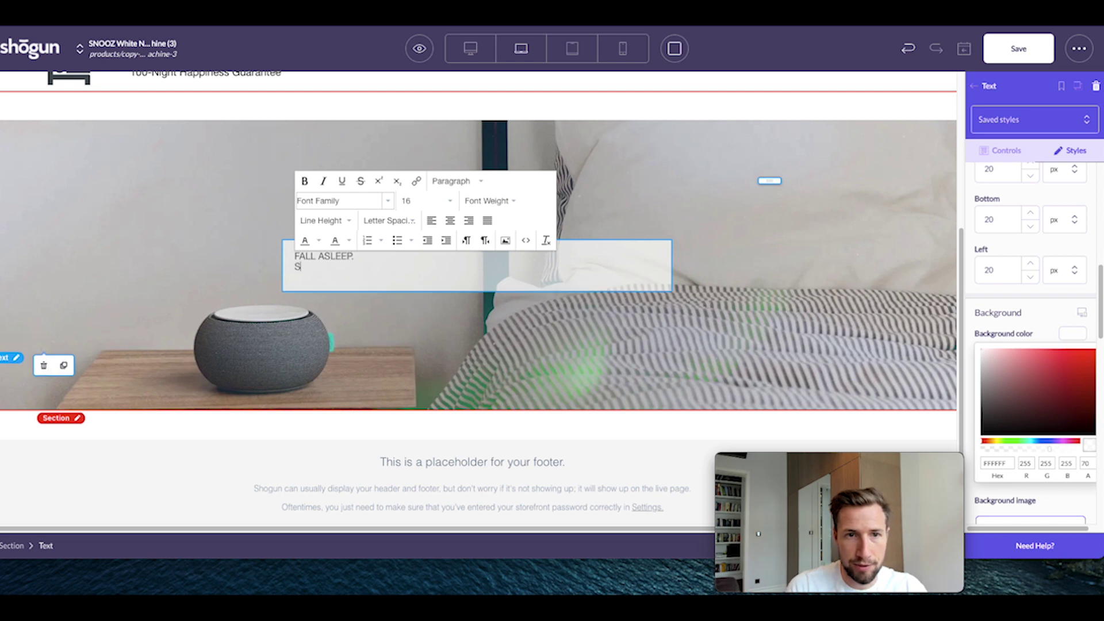
pyautogui.write('TAY ASLEEP.')
pyautogui.moveTo(294, 254); pyautogui.dragTo(356, 269)
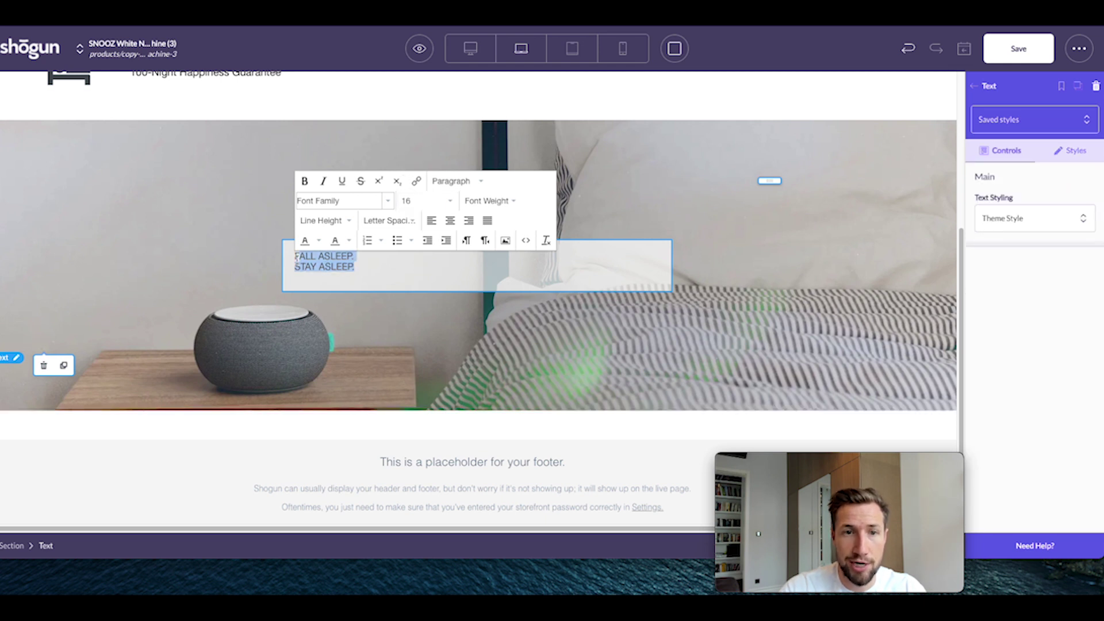
pyautogui.click(467, 179)
pyautogui.click(478, 247)
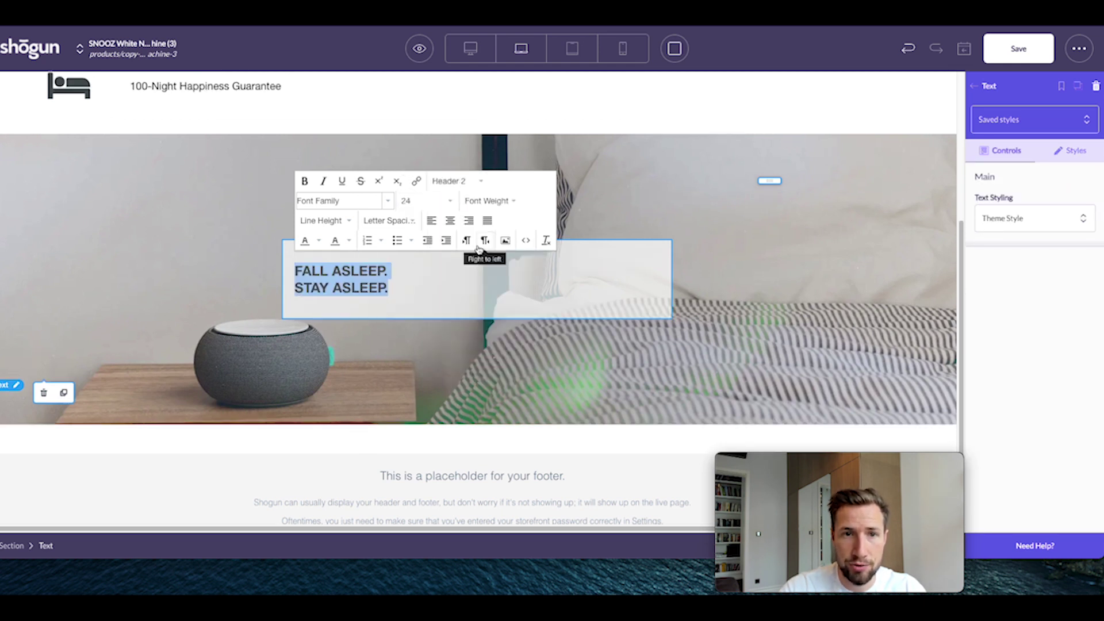
pyautogui.click(450, 220)
pyautogui.click(426, 201)
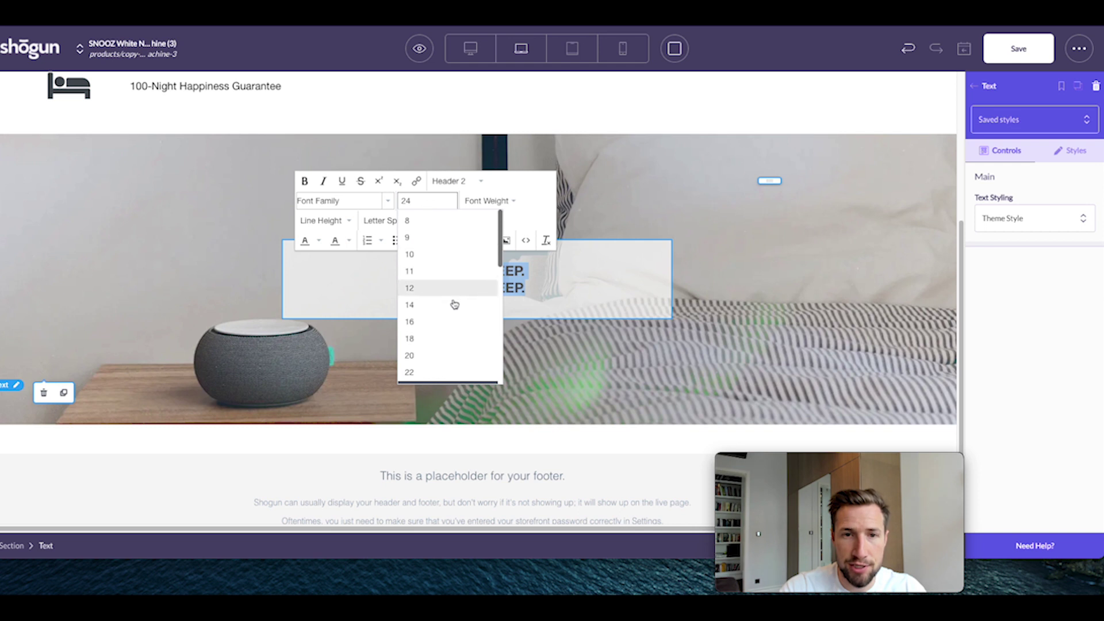
pyautogui.scroll(-3, 449, 322)
pyautogui.click(426, 320)
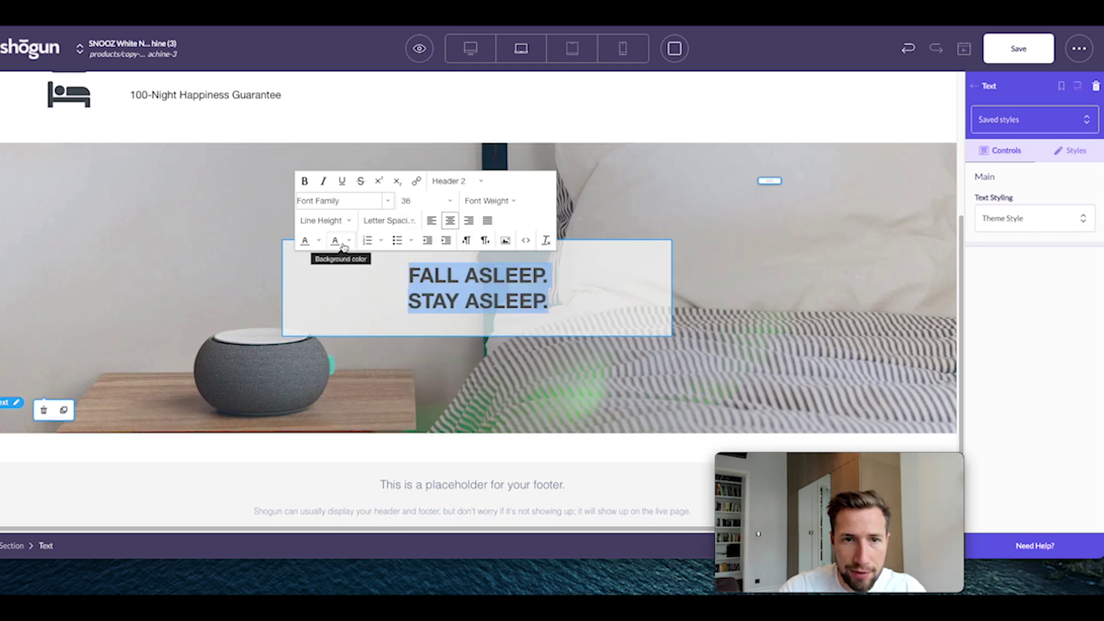
pyautogui.click(316, 244)
pyautogui.click(274, 266)
# - Set the description line to Paragraph style at a small 16 px size, then save the page
pyautogui.click(710, 292)
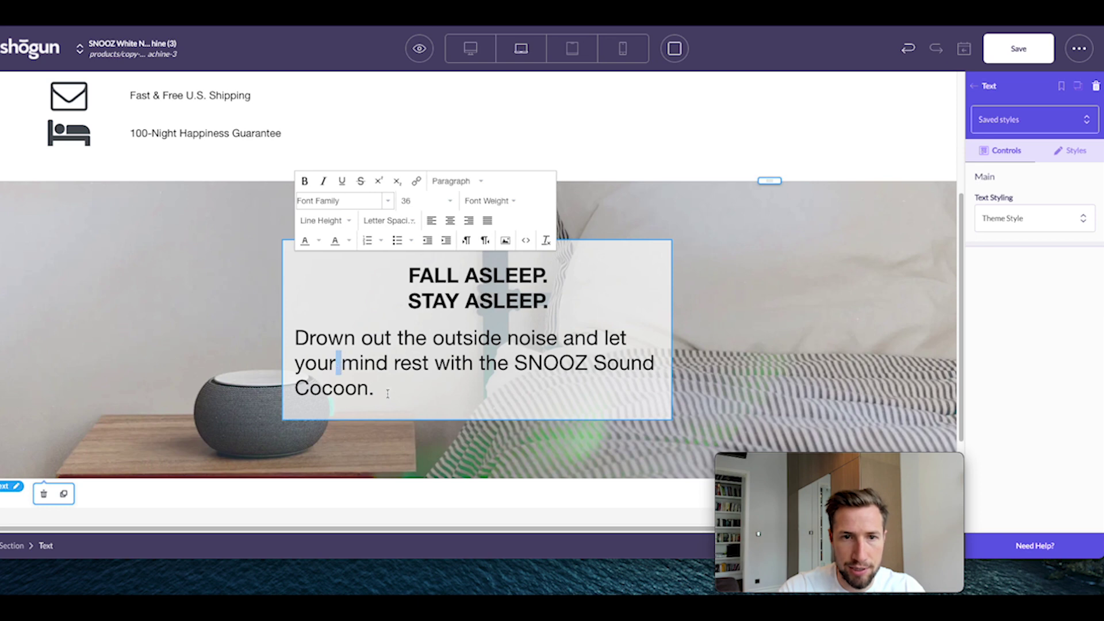
pyautogui.hotkey('ctrl', 'a')
pyautogui.click(458, 180)
pyautogui.click(469, 202)
pyautogui.click(413, 204)
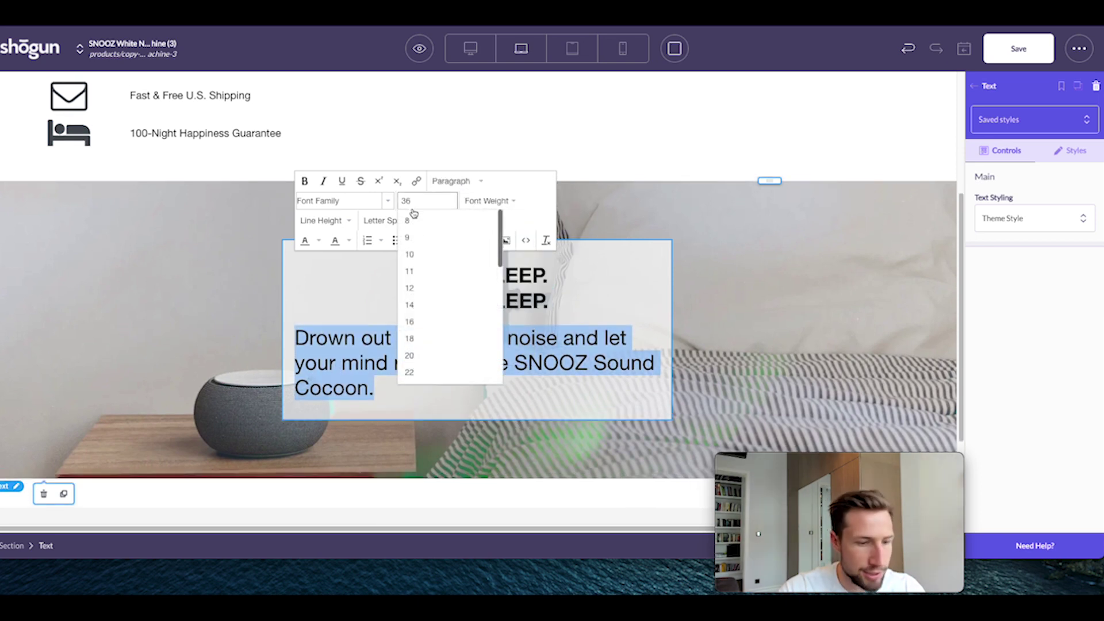
pyautogui.click(413, 218)
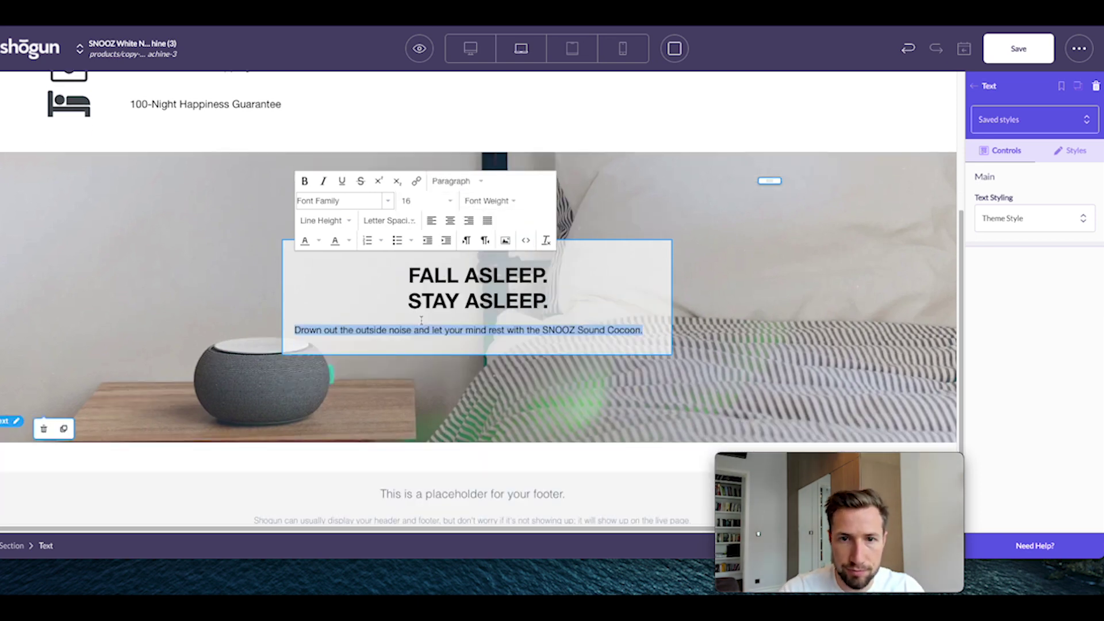
pyautogui.press('Escape')
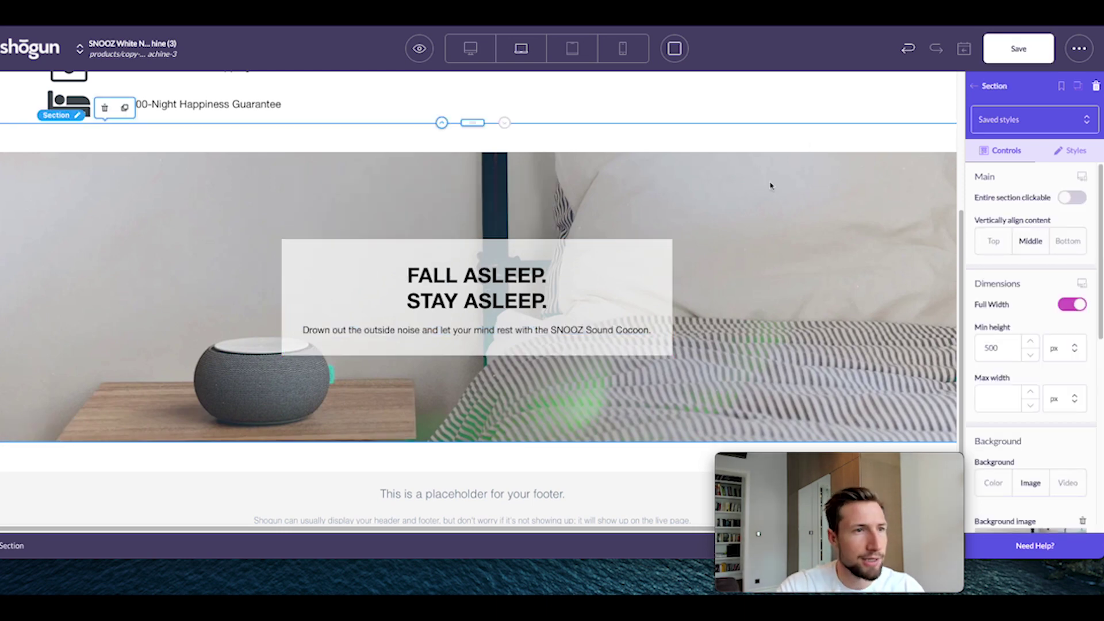
pyautogui.click(1004, 62)
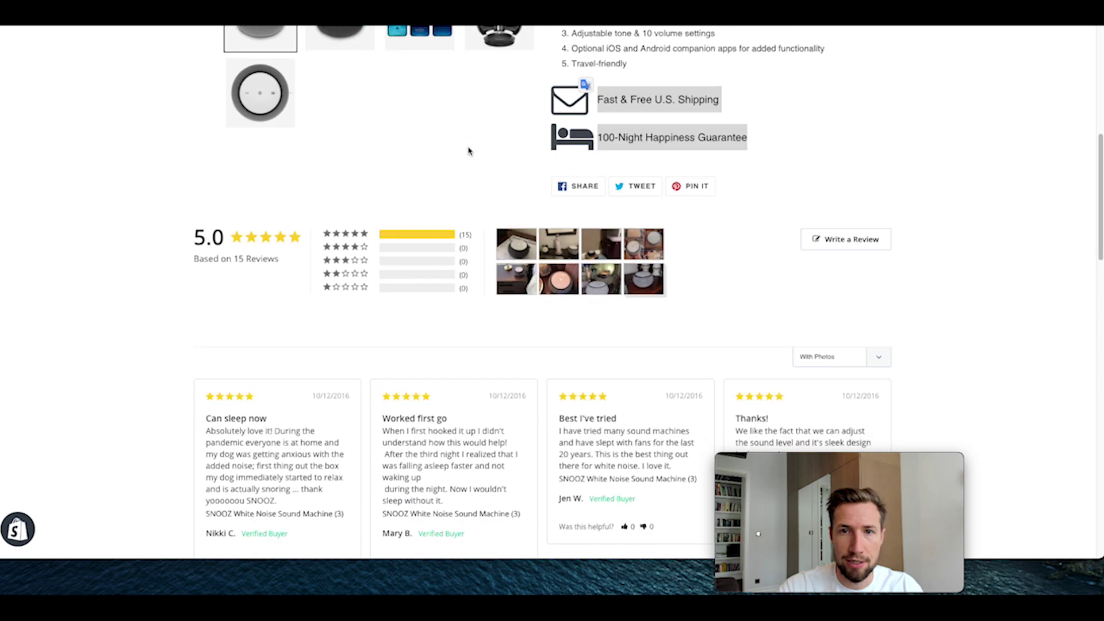
# - Scroll through the live product page to check the finished banner
pyautogui.scroll(4, 469, 152)
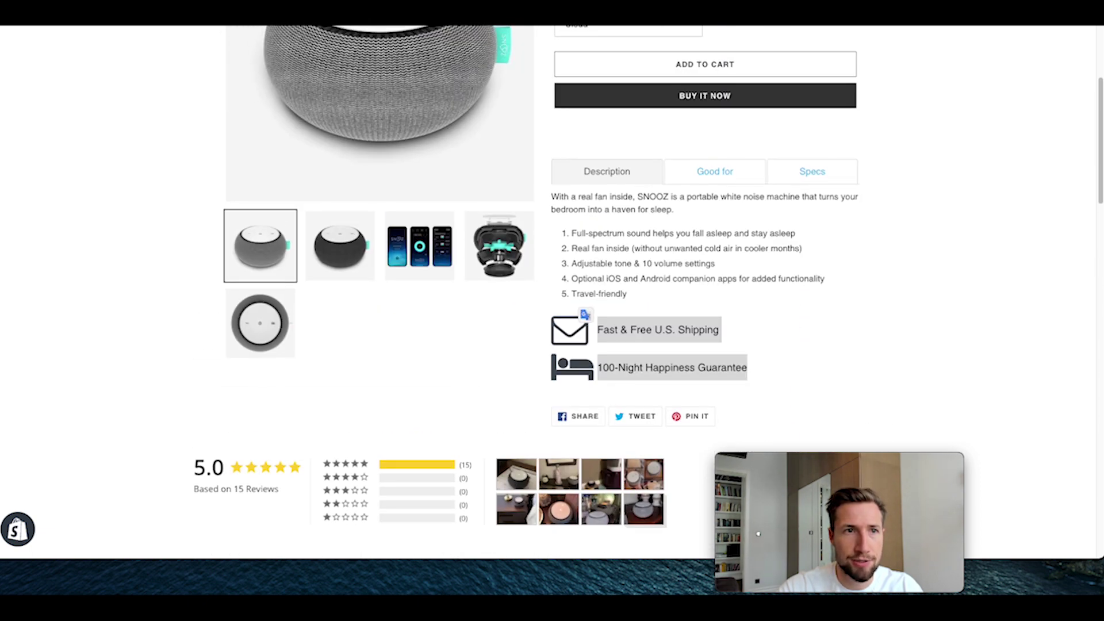
pyautogui.scroll(-5, 362, 190)
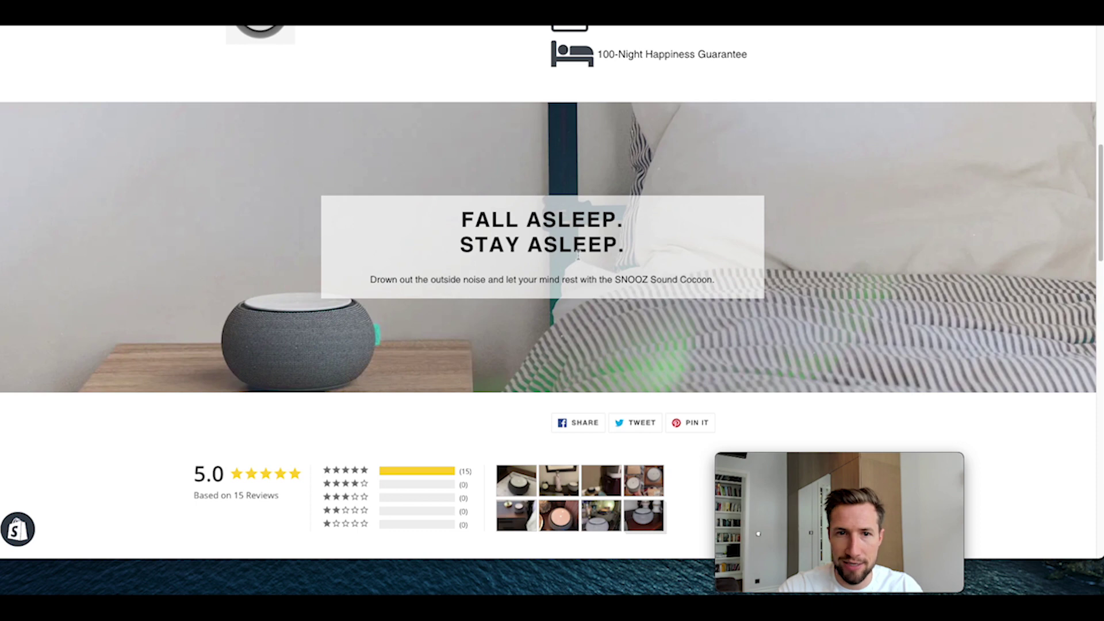
pyautogui.scroll(-1, 628, 187)
pyautogui.scroll(3, 628, 187)
pyautogui.scroll(-4, 532, 121)
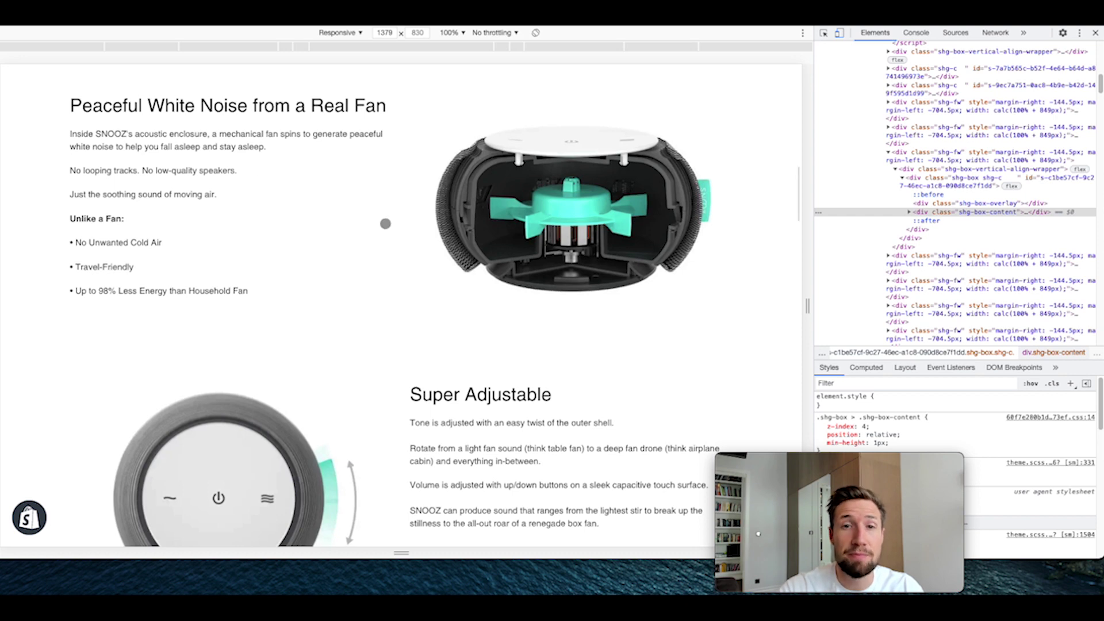
pyautogui.scroll(-5, 440, 238)
pyautogui.scroll(-1, 441, 238)
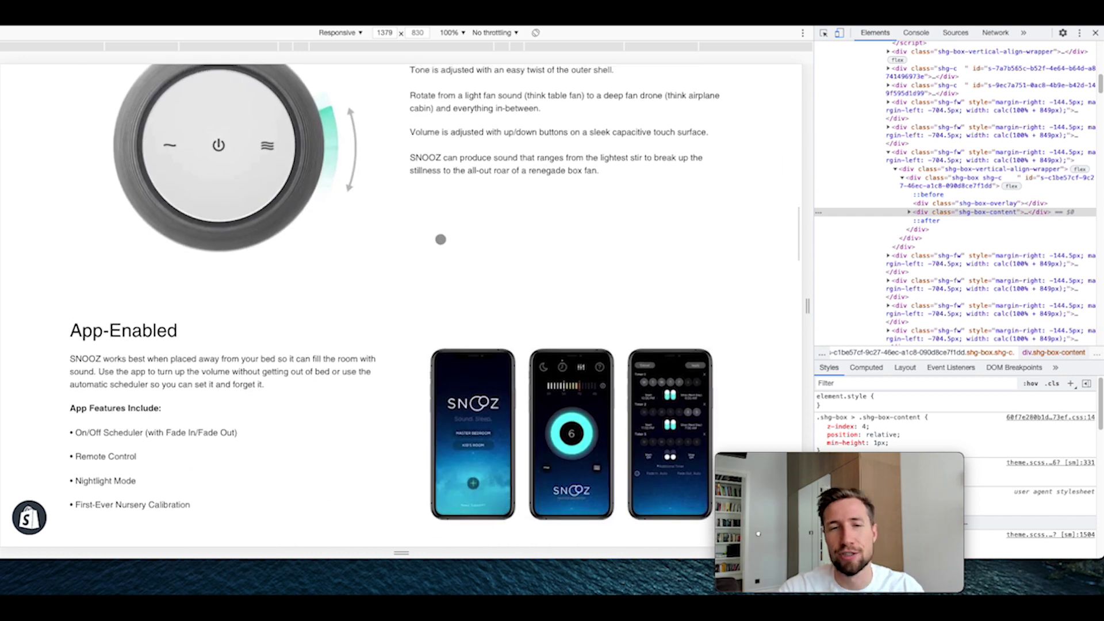
# - Back in the editor, add a new empty section below the bedroom-image banner
pyautogui.scroll(6, 442, 239)
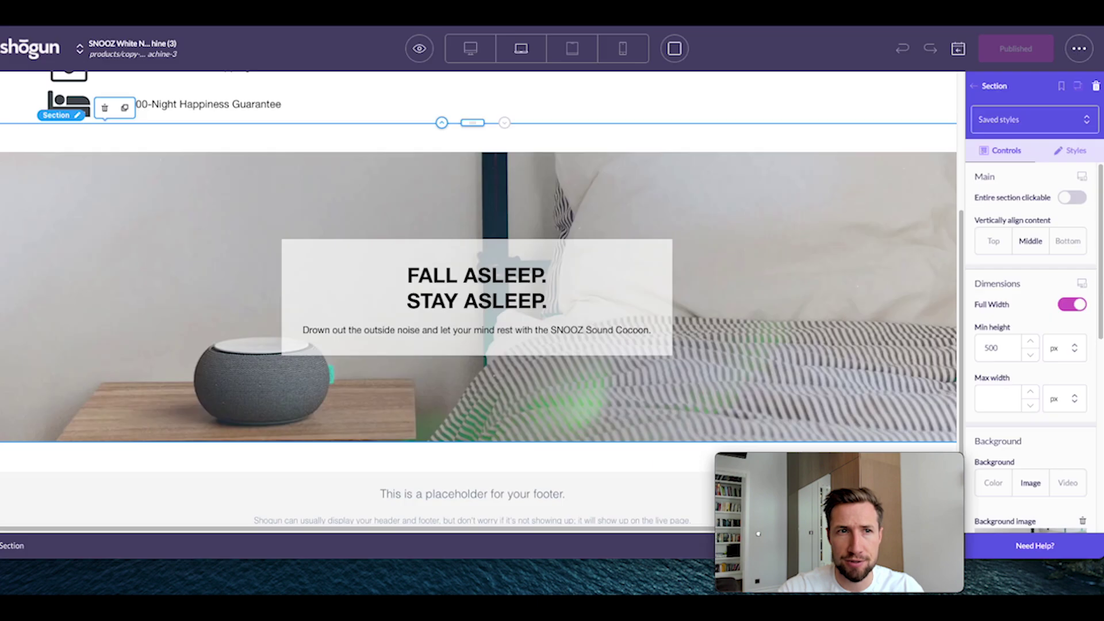
pyautogui.click(980, 87)
pyautogui.moveTo(1011, 191); pyautogui.dragTo(582, 365)
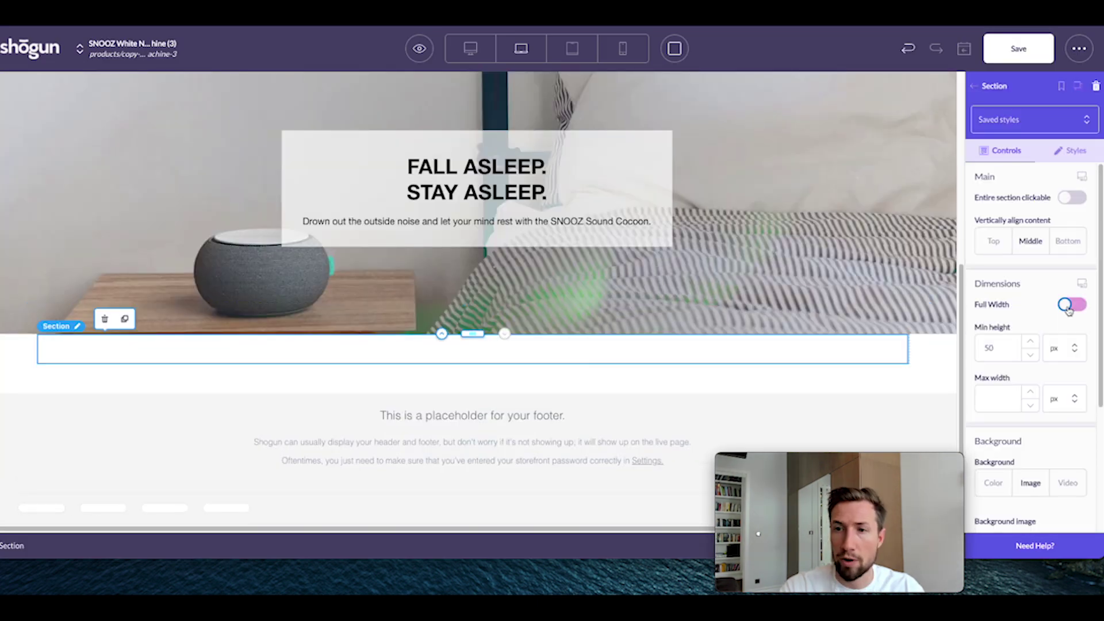
# - Give the new section a 20 px top margin
pyautogui.click(1078, 154)
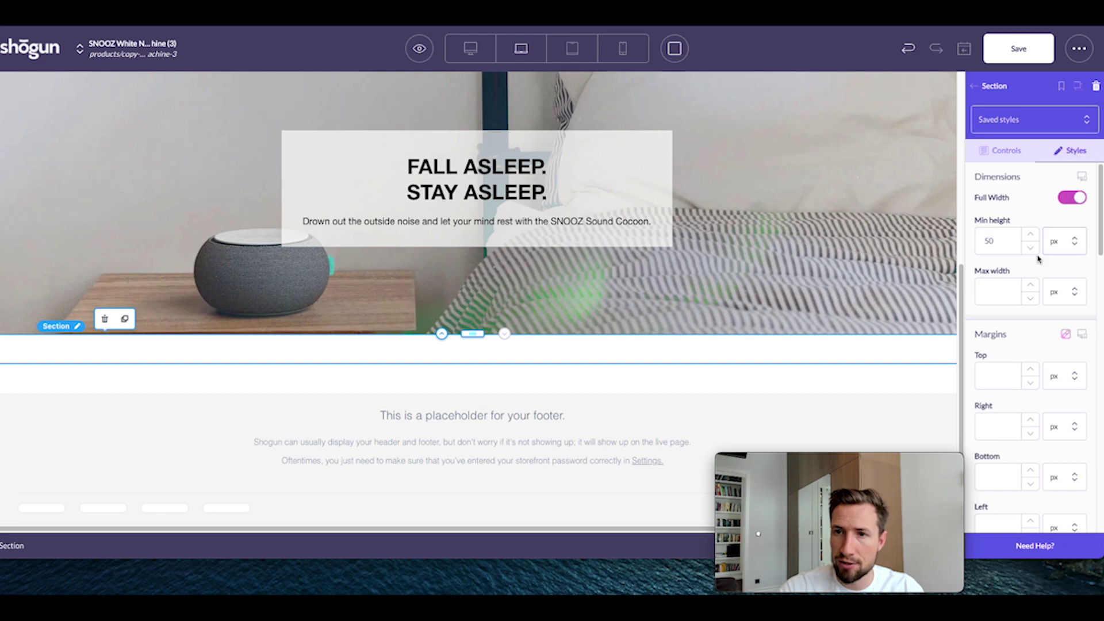
pyautogui.click(1002, 380)
pyautogui.write('20')
pyautogui.press('Escape')
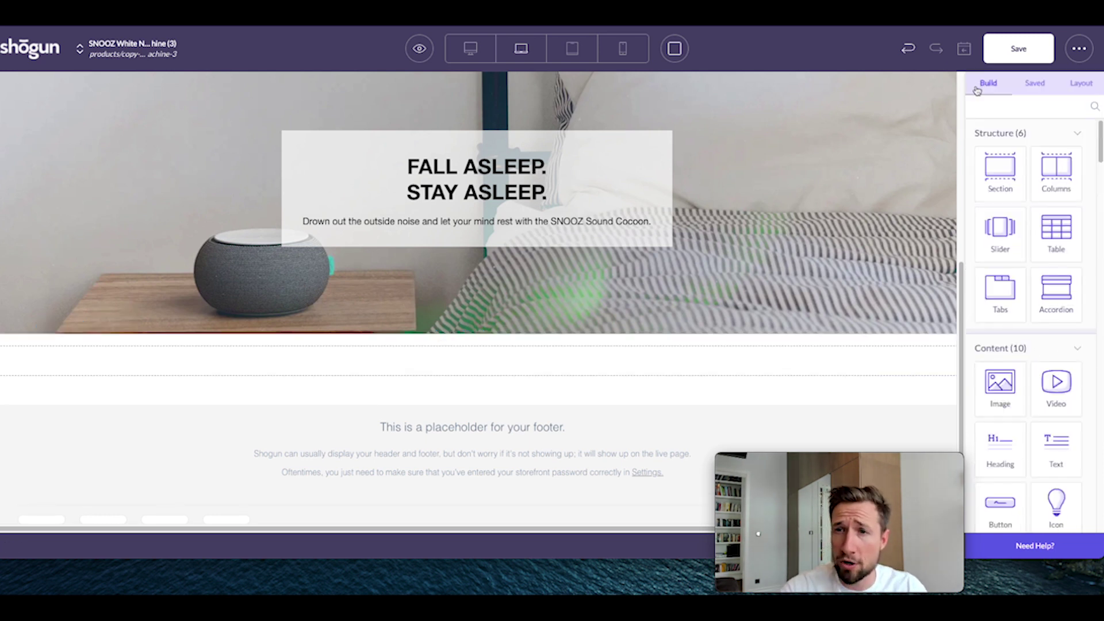
# - Add a two-column row with 1200 px max width, centred with auto margins
pyautogui.moveTo(1055, 173); pyautogui.dragTo(508, 366)
pyautogui.scroll(-1, 1025, 433)
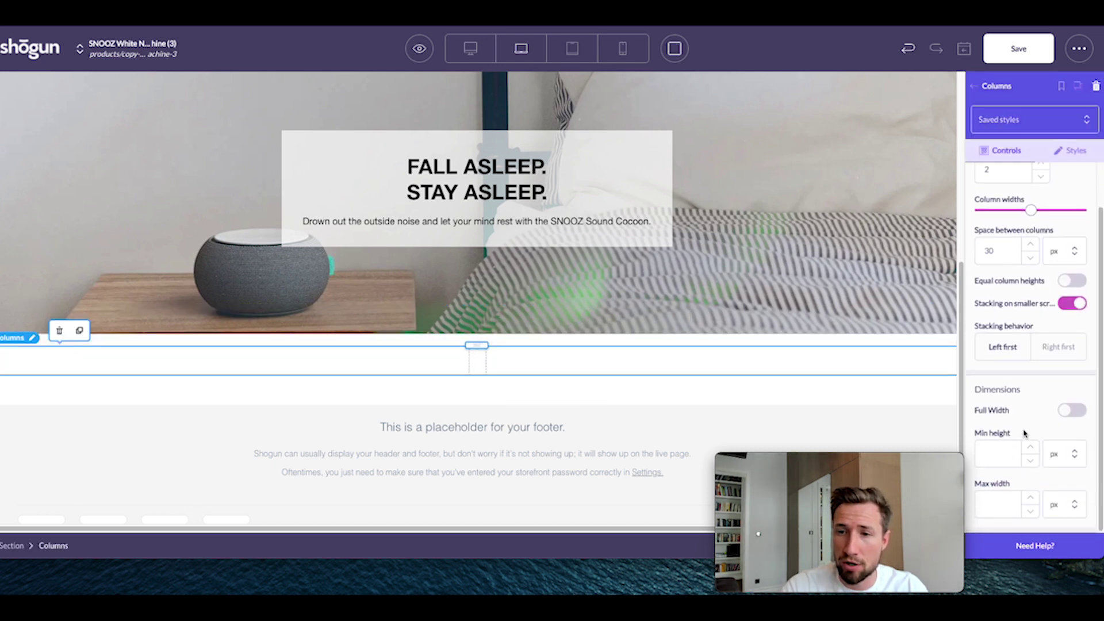
pyautogui.click(1006, 506)
pyautogui.write('1200')
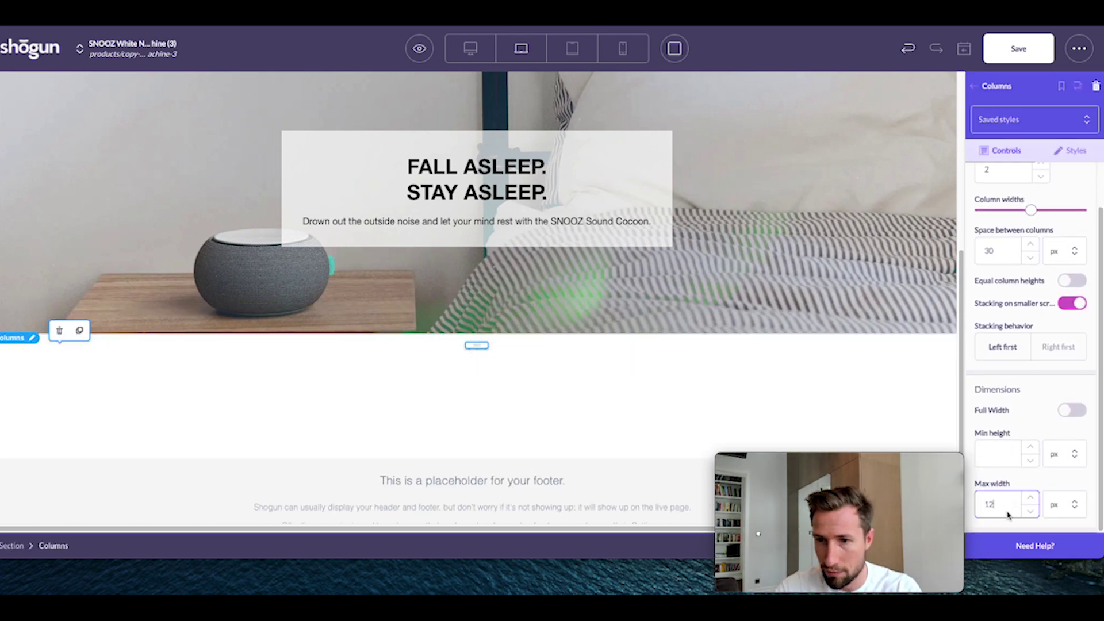
pyautogui.click(1066, 152)
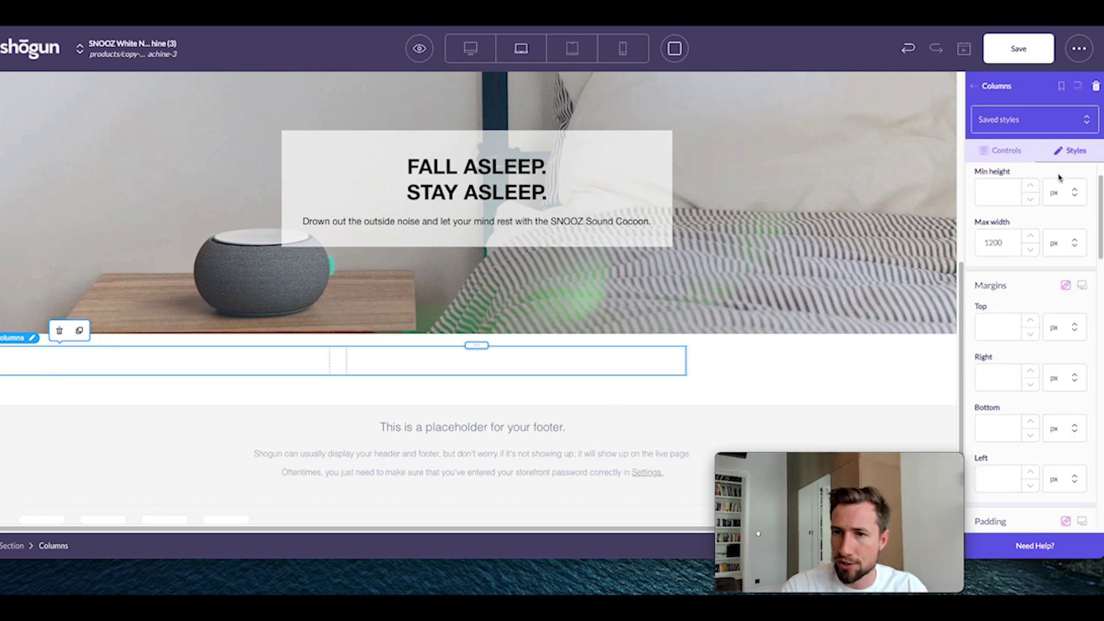
pyautogui.click(1058, 378)
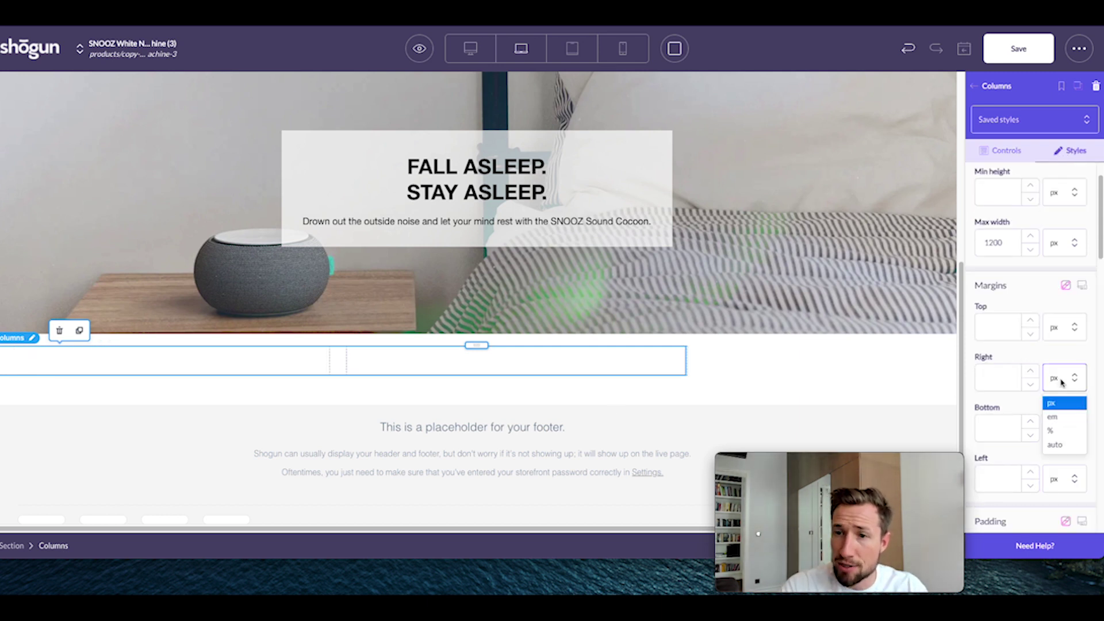
pyautogui.click(1067, 449)
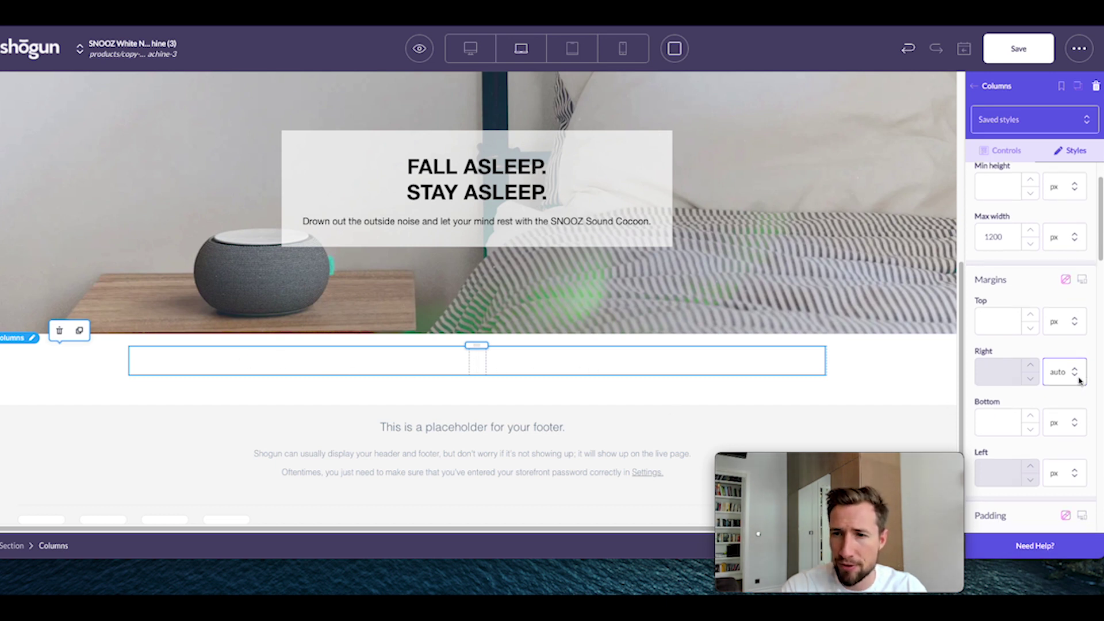
# - Set the row's padding to 30 px
pyautogui.scroll(-5, 990, 325)
pyautogui.scroll(1, 998, 283)
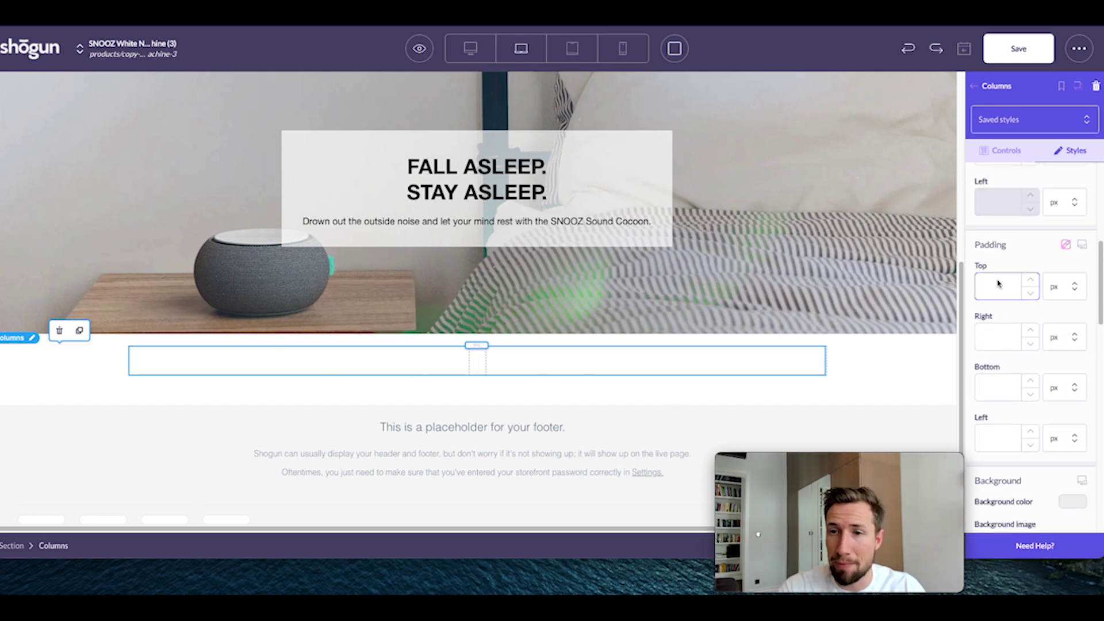
pyautogui.click(990, 297)
pyautogui.write('30')
pyautogui.click(999, 337)
pyautogui.write('30')
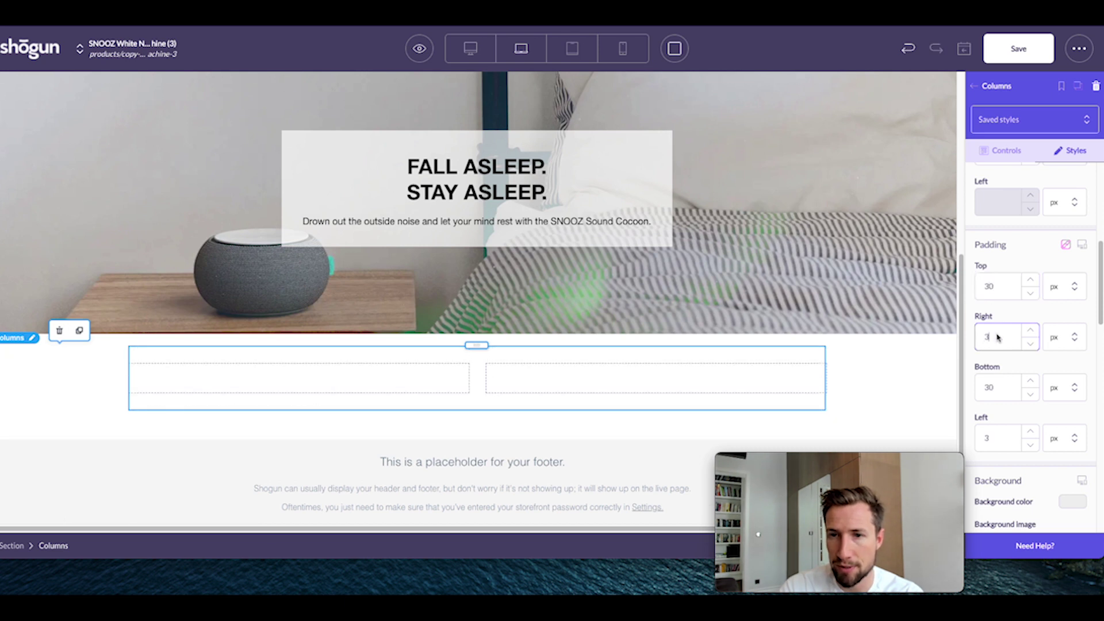
pyautogui.click(972, 88)
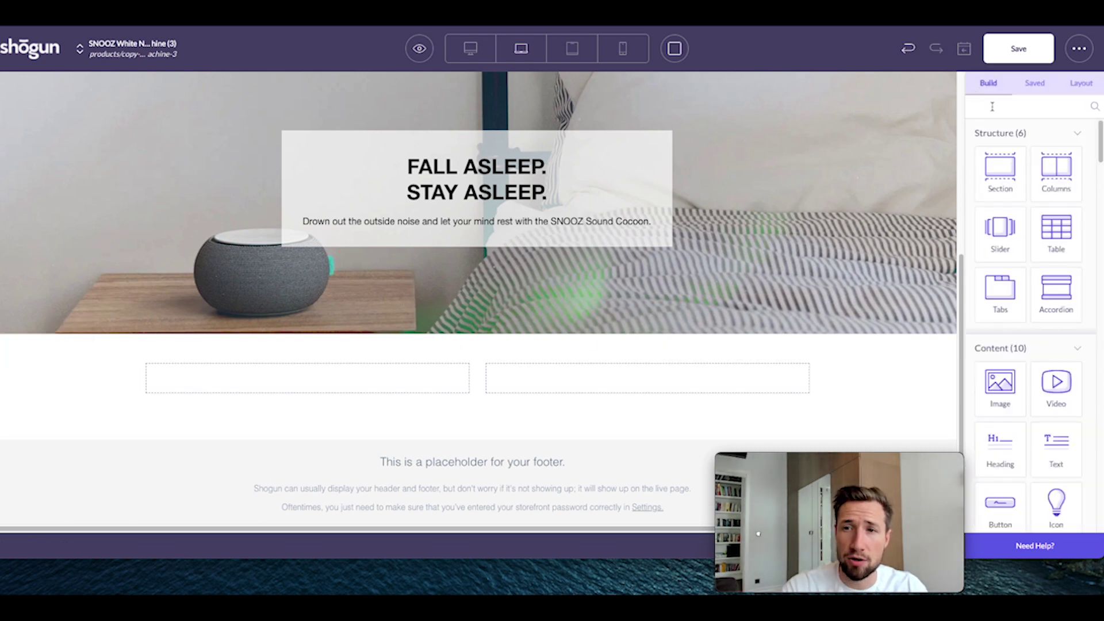
# - Add a text block to the left column and an image block to the right column
pyautogui.scroll(-2, 1026, 345)
pyautogui.moveTo(1001, 383); pyautogui.dragTo(339, 375)
pyautogui.press('Escape')
pyautogui.moveTo(1057, 379); pyautogui.dragTo(344, 402)
pyautogui.click(981, 86)
pyautogui.moveTo(1010, 332); pyautogui.dragTo(593, 377)
# - Paste the 'Peaceful White Noise from a Real Fan' title and the fan description into the left column
pyautogui.doubleClick(308, 381)
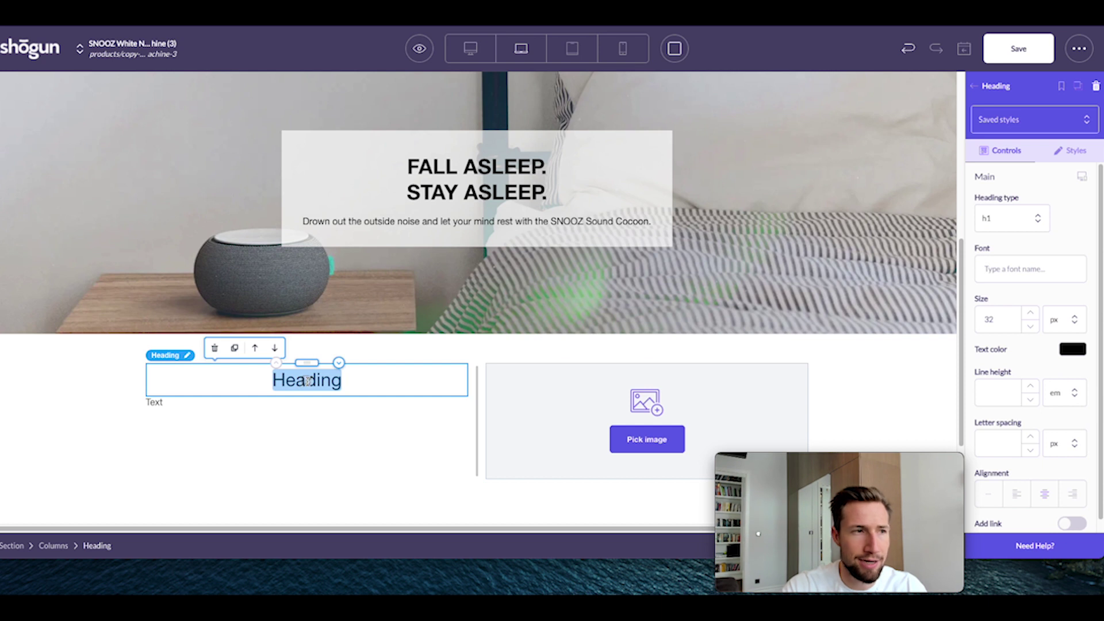
pyautogui.click(299, 387)
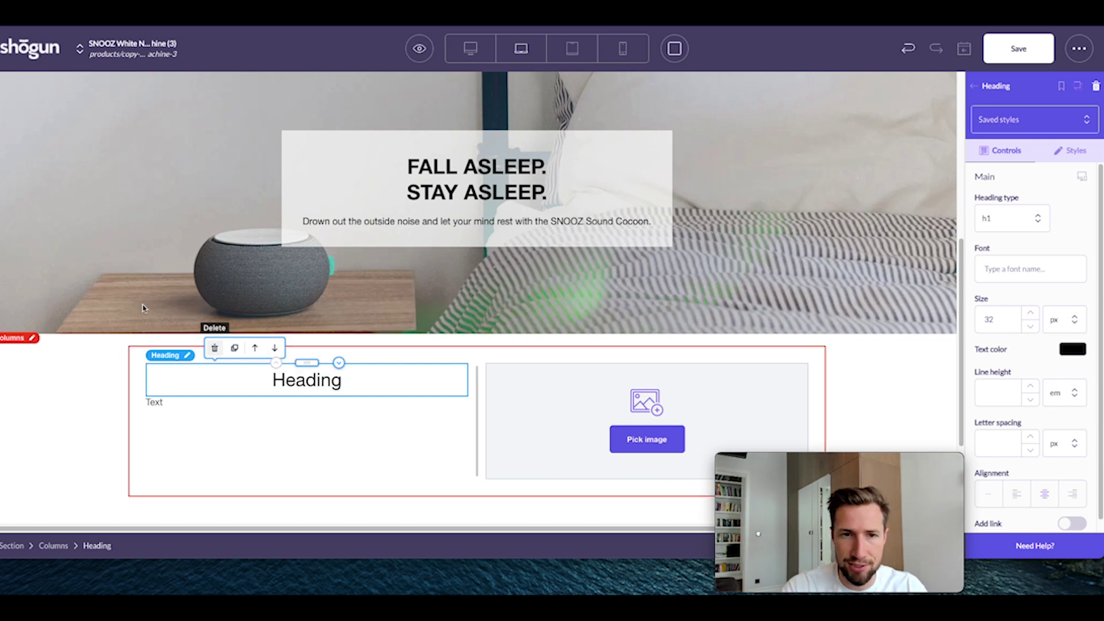
pyautogui.doubleClick(342, 386)
pyautogui.write('Peaceful White Noise from a Real Fan')
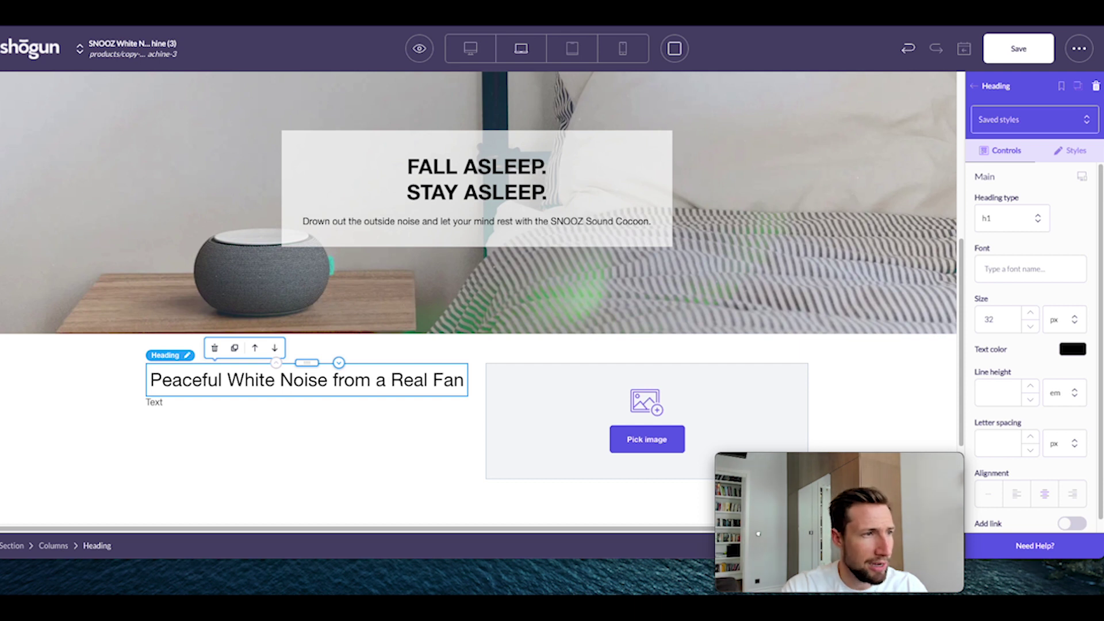
pyautogui.click(184, 409)
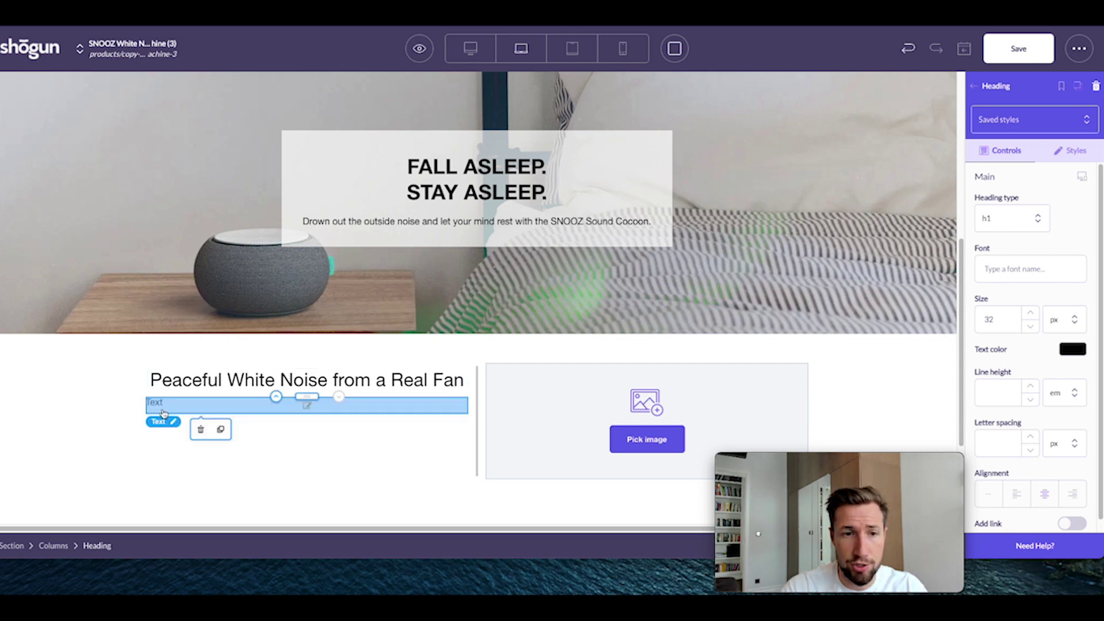
pyautogui.write("Inside SNOOZ's acoustic enclosure, a mechanical fan spins to generate peaceful white noise to help you fall asleep and stay asleep. No looping tracks. No low-quality speakers. Just the soothing sound of moving air. Unlike a Fan: • No Unwanted Cold Air • Travel-Friendly • Up to 98% Less Energy than Household Fan")
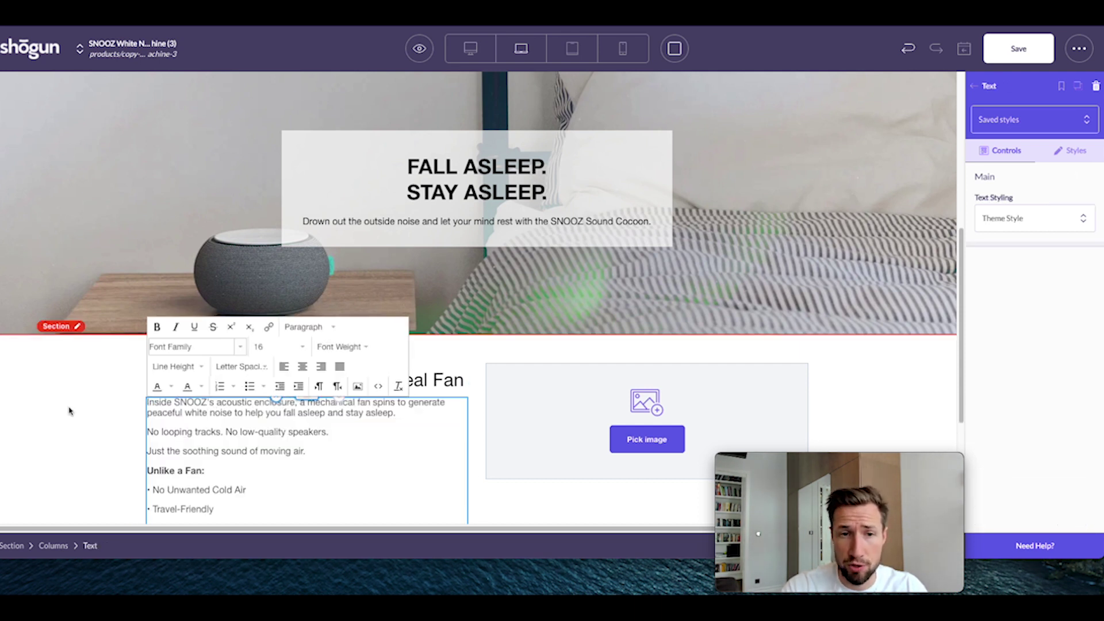
pyautogui.click(106, 410)
# - Fill the right column with the fan cutaway picture from the media library
pyautogui.scroll(-4, 451, 316)
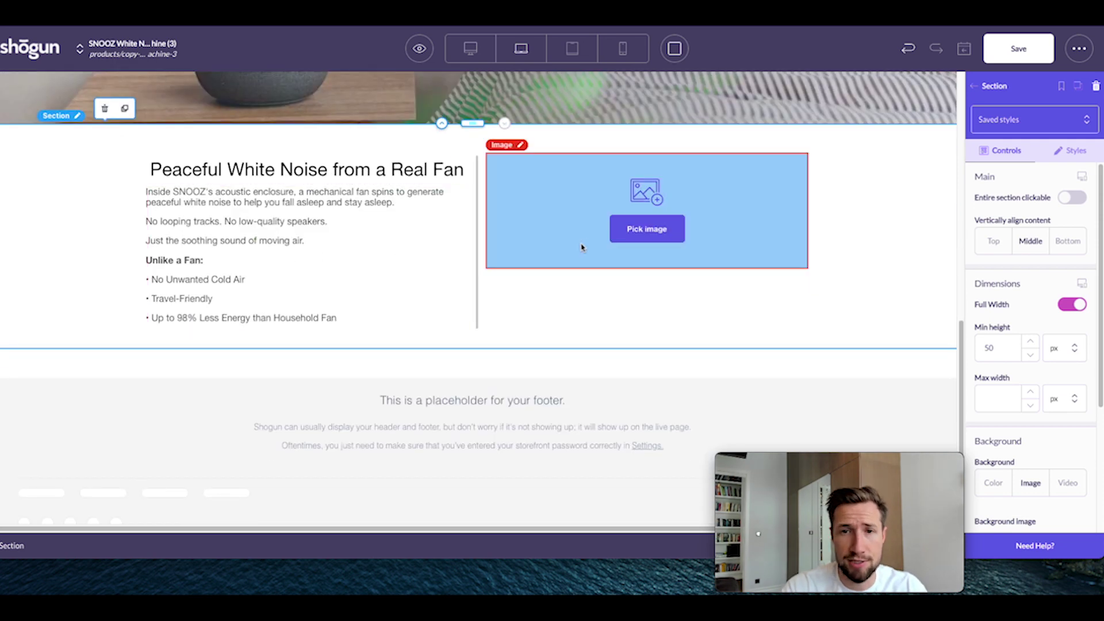
pyautogui.click(685, 228)
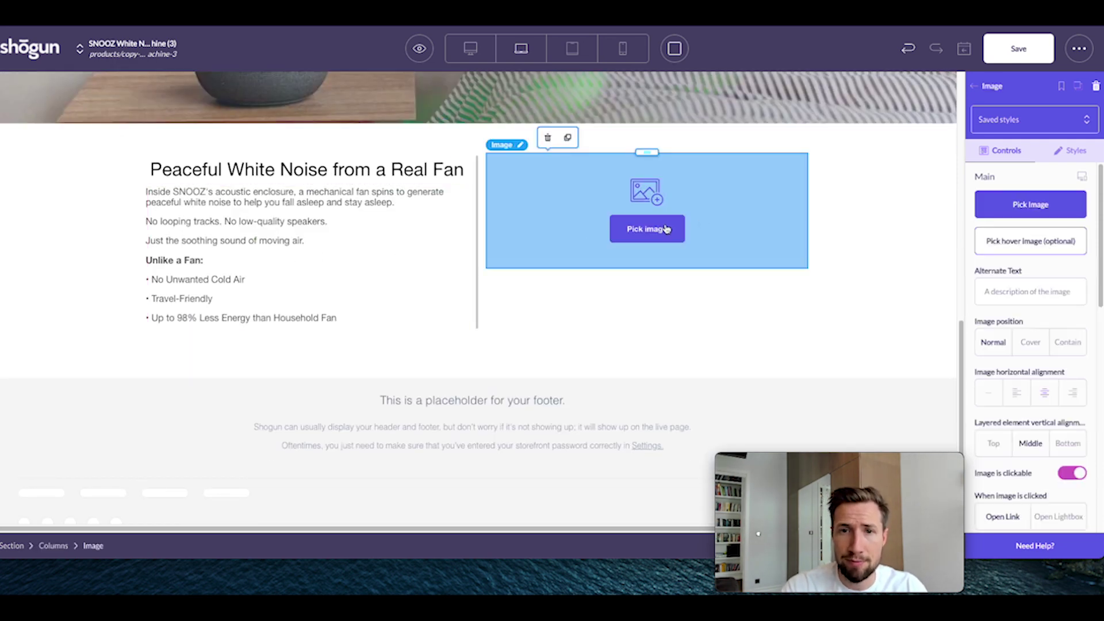
pyautogui.click(666, 228)
pyautogui.click(299, 150)
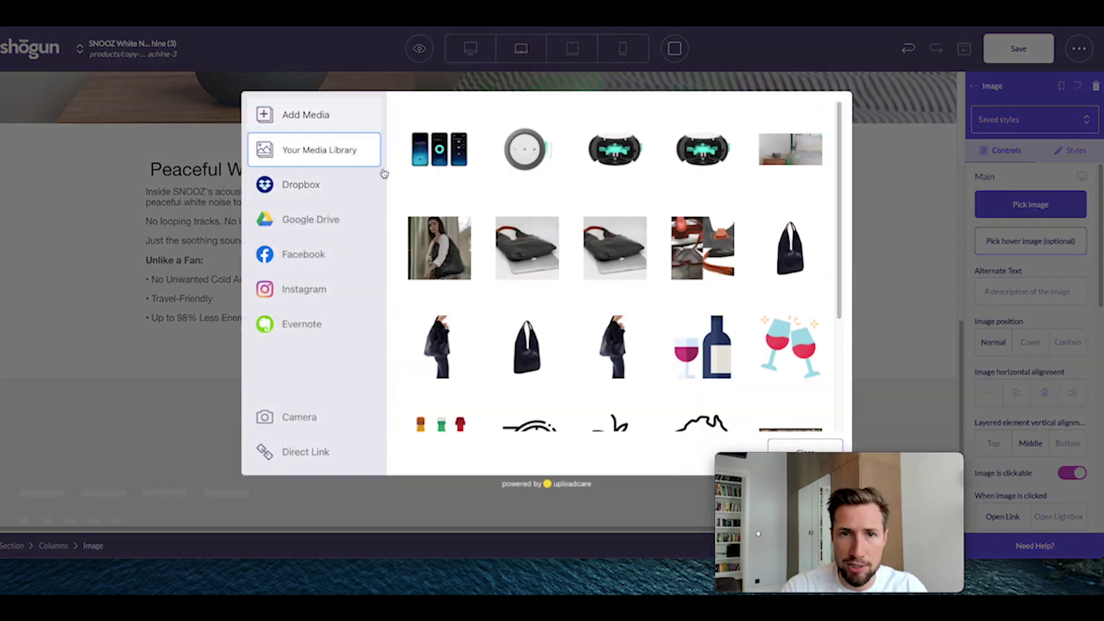
pyautogui.click(606, 162)
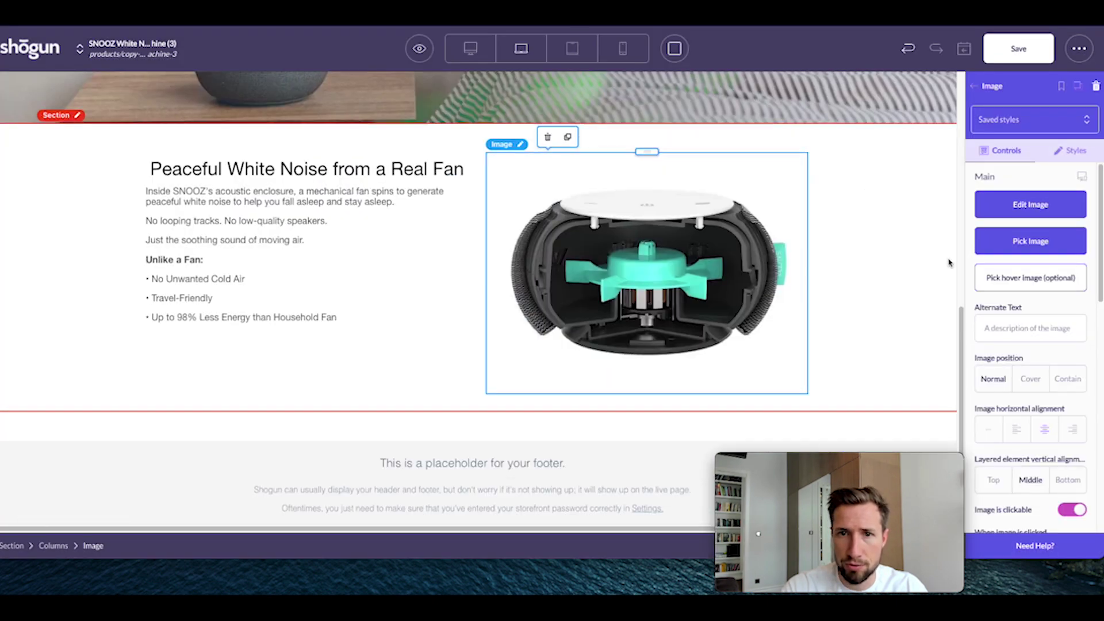
pyautogui.scroll(1, 949, 262)
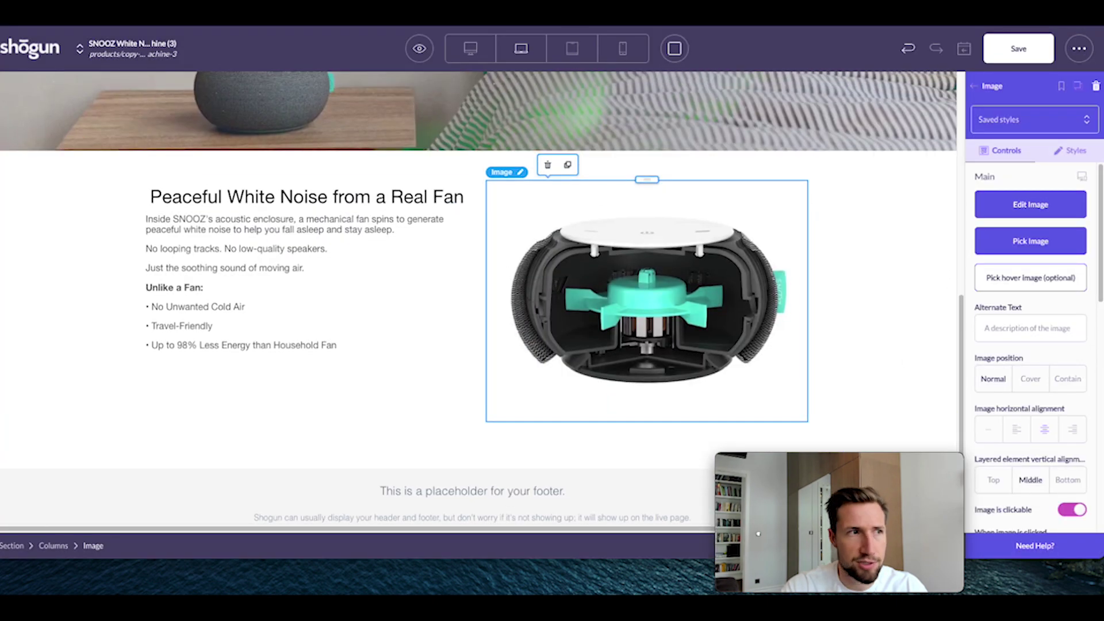
# - Left-align the Peaceful White Noise heading
pyautogui.click(250, 199)
pyautogui.click(1018, 494)
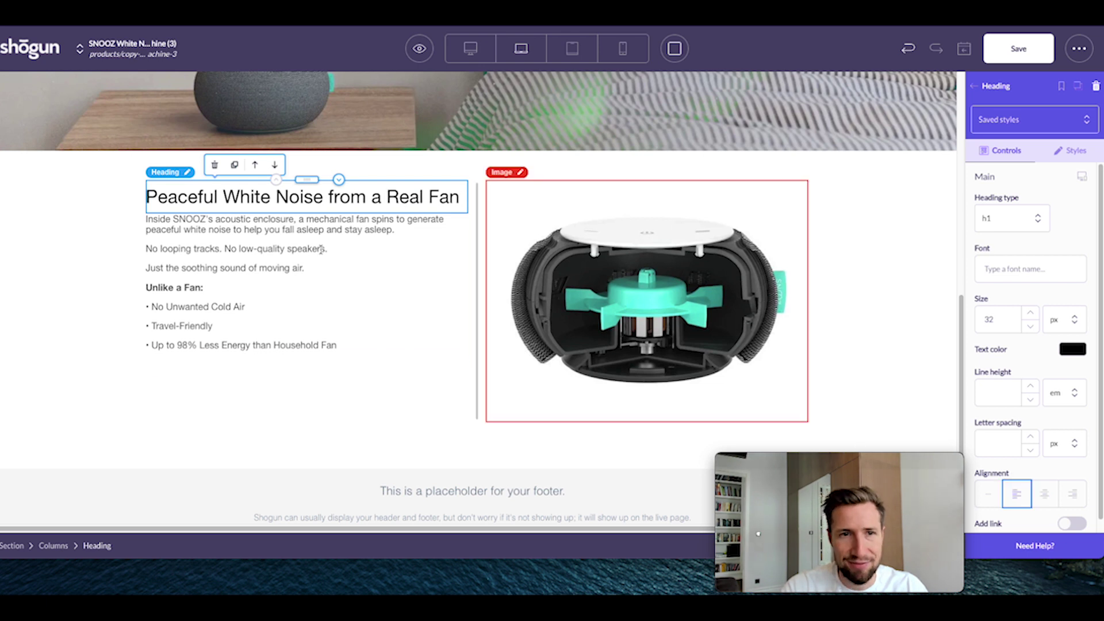
pyautogui.click(286, 264)
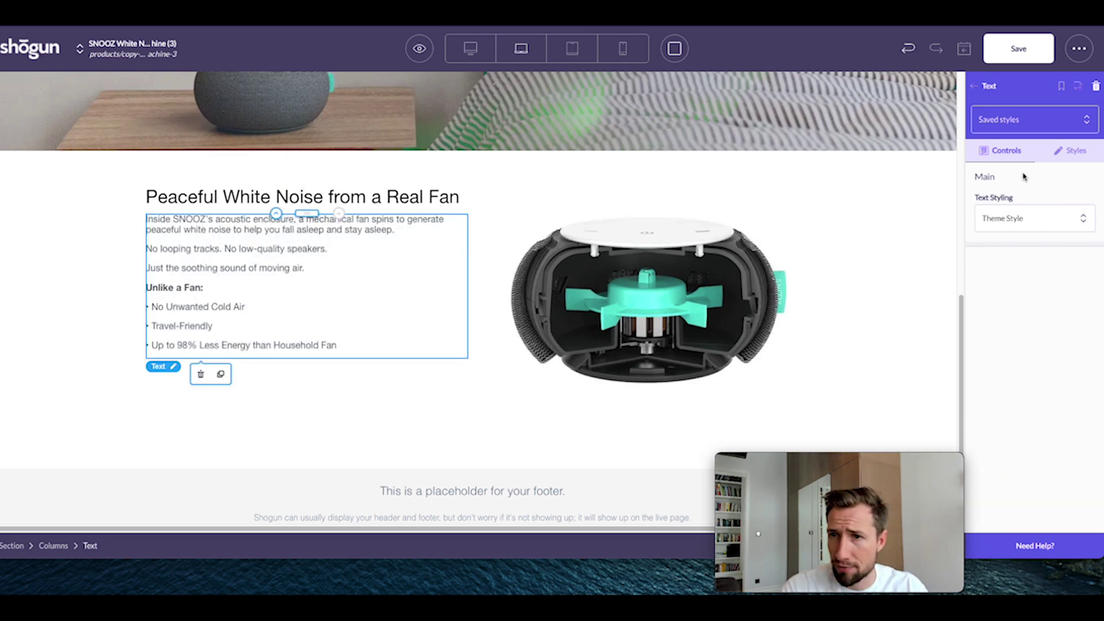
# - Give the feature description text a 10 px top margin
pyautogui.click(1081, 162)
pyautogui.click(998, 353)
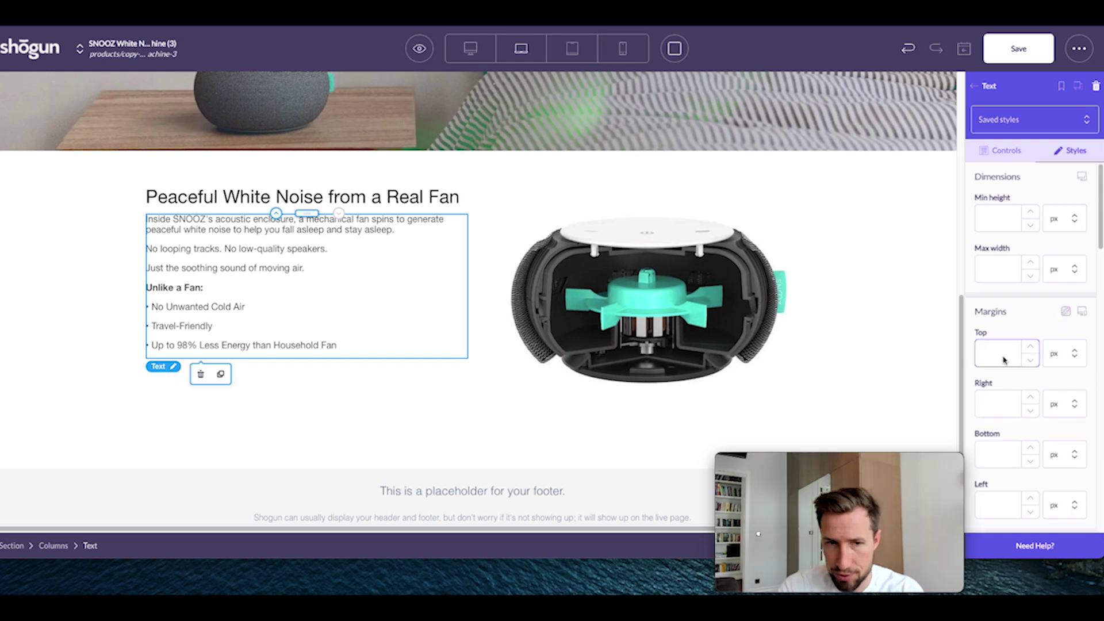
pyautogui.write('10')
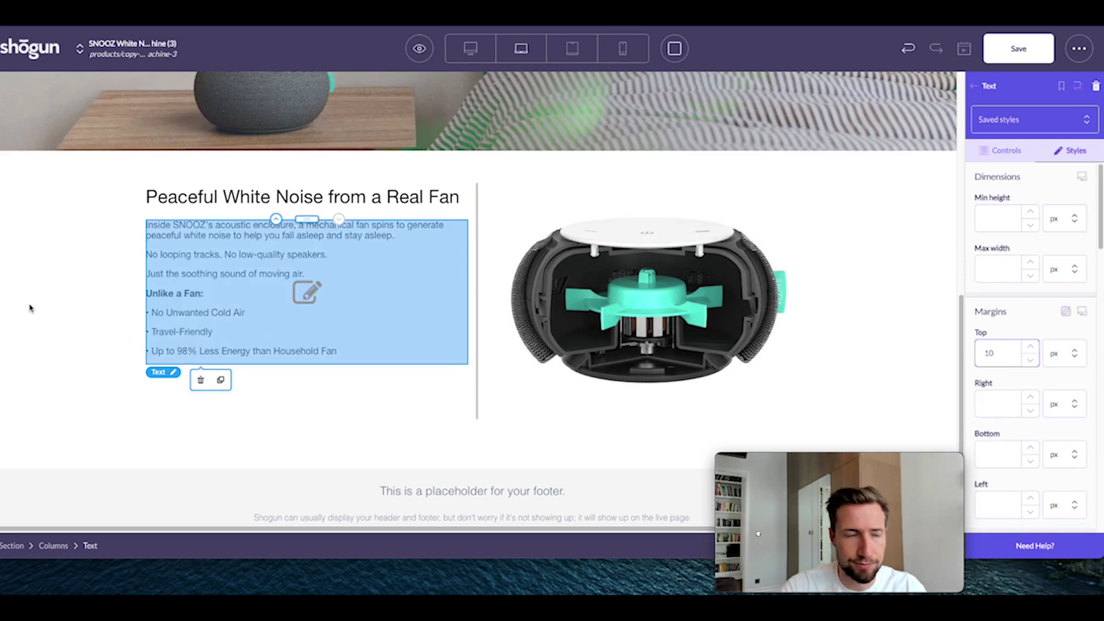
# - Duplicate the whole fan section directly below itself
pyautogui.click(117, 299)
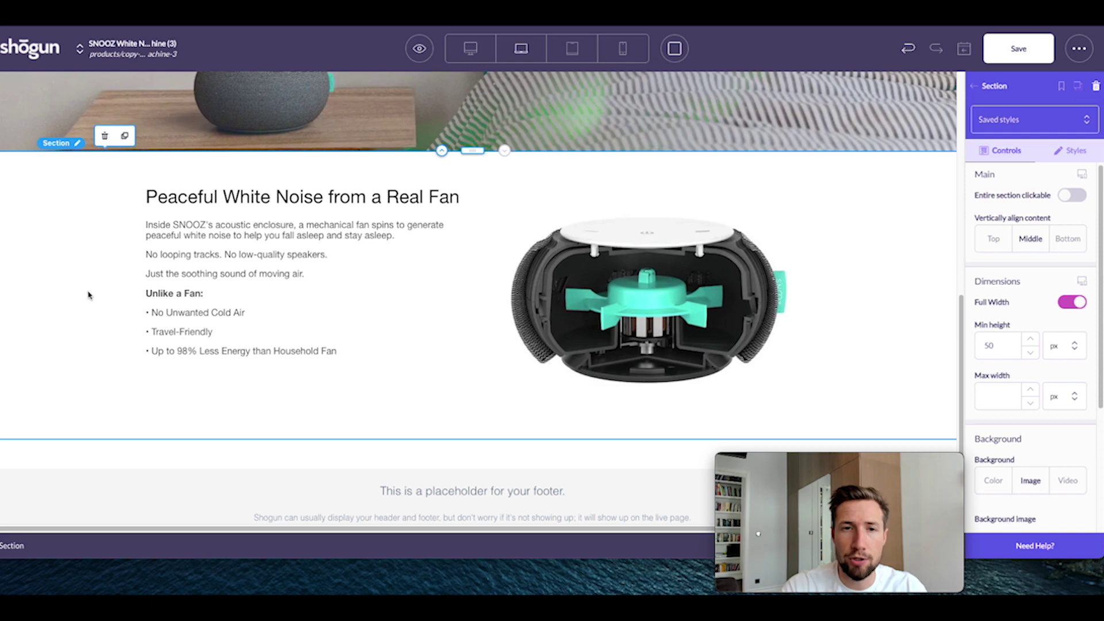
pyautogui.click(125, 136)
pyautogui.scroll(-3, 163, 390)
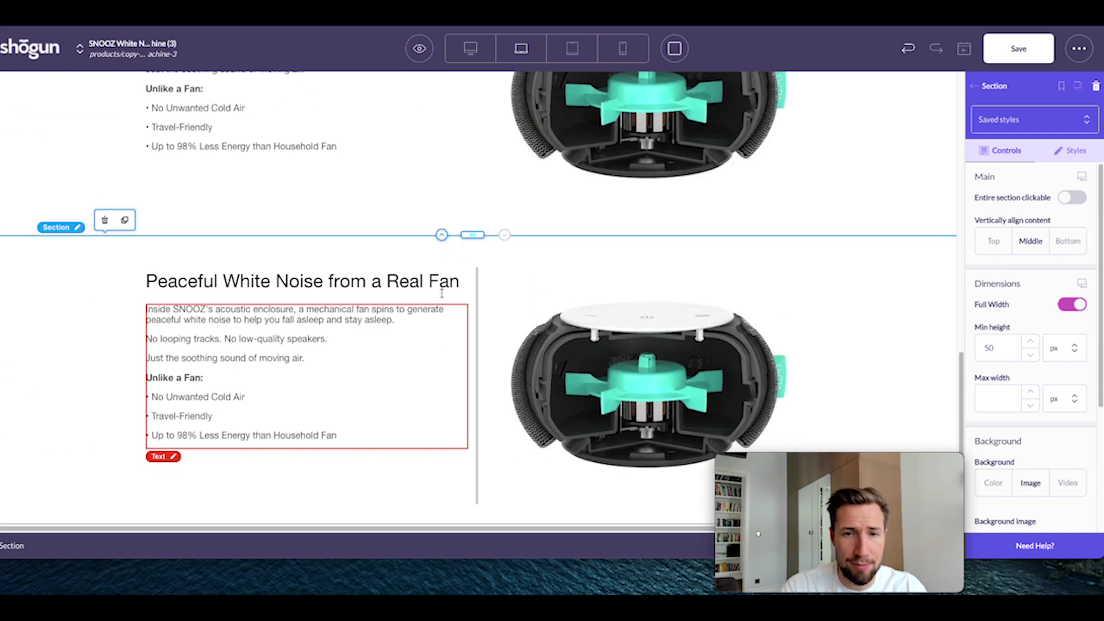
pyautogui.scroll(2, 454, 322)
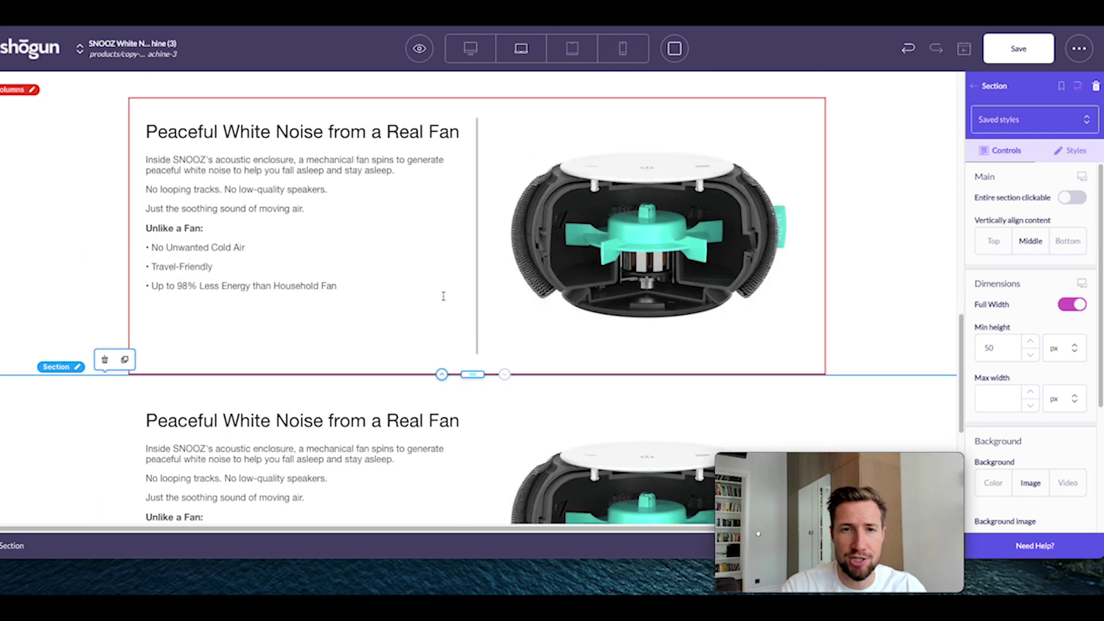
pyautogui.scroll(1, 460, 308)
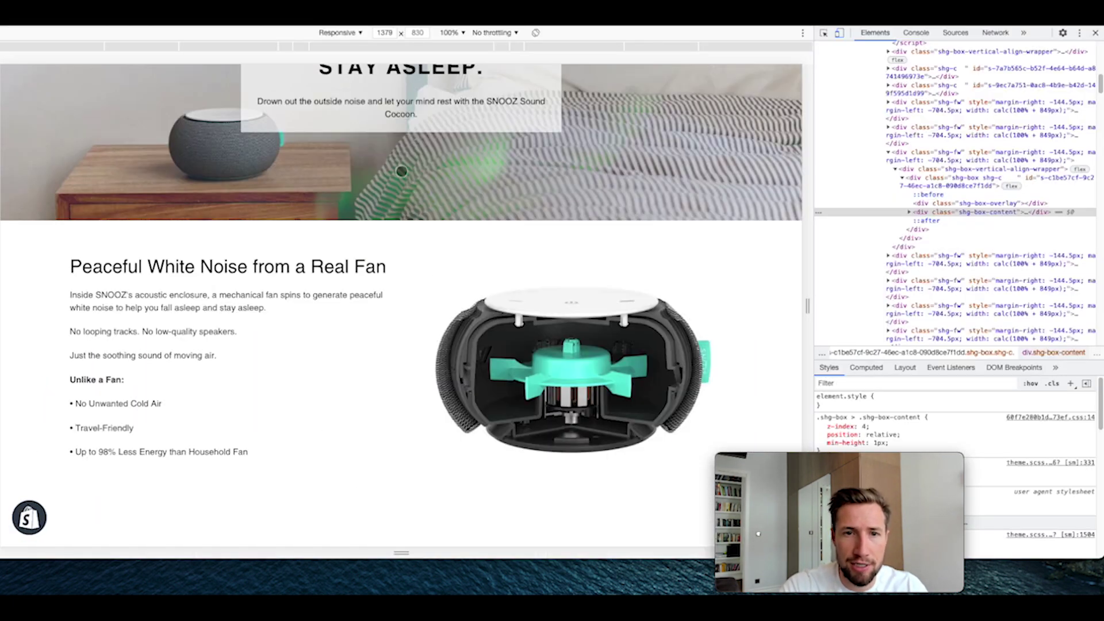
pyautogui.scroll(-6, 390, 253)
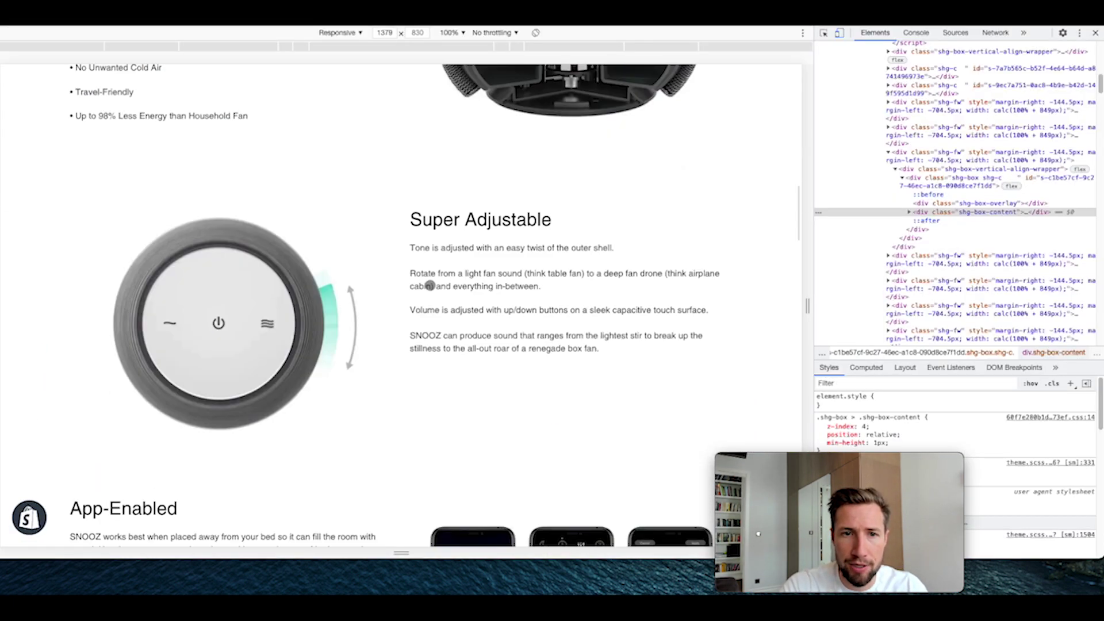
# - In the copy, move the picture into the left column and the heading and description to the right
pyautogui.scroll(1, 390, 253)
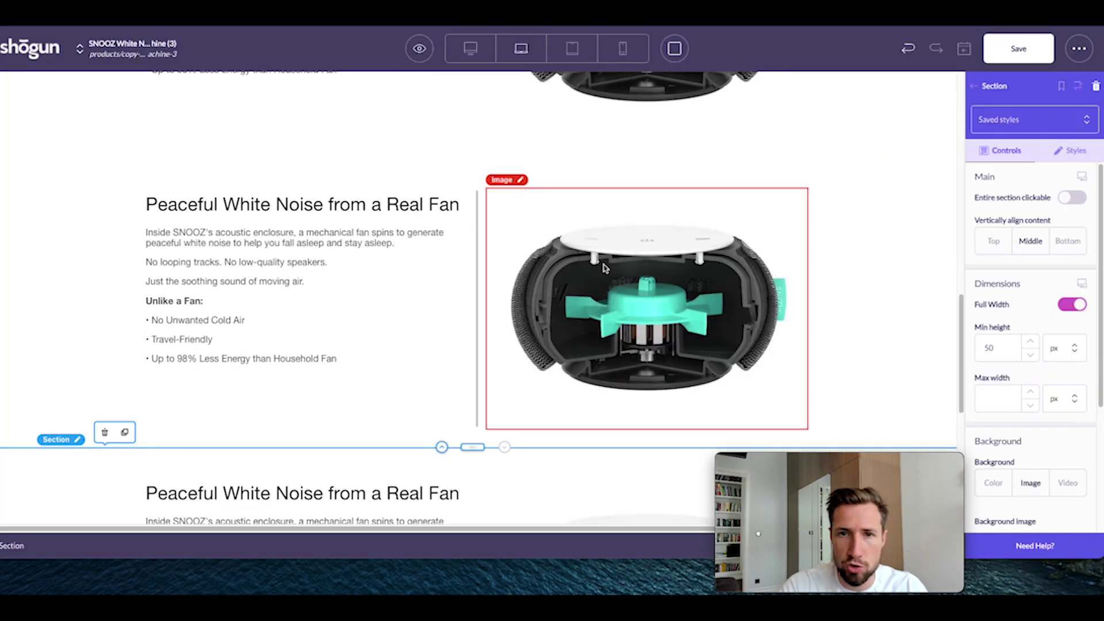
pyautogui.moveTo(604, 253); pyautogui.dragTo(330, 187)
pyautogui.click(311, 439)
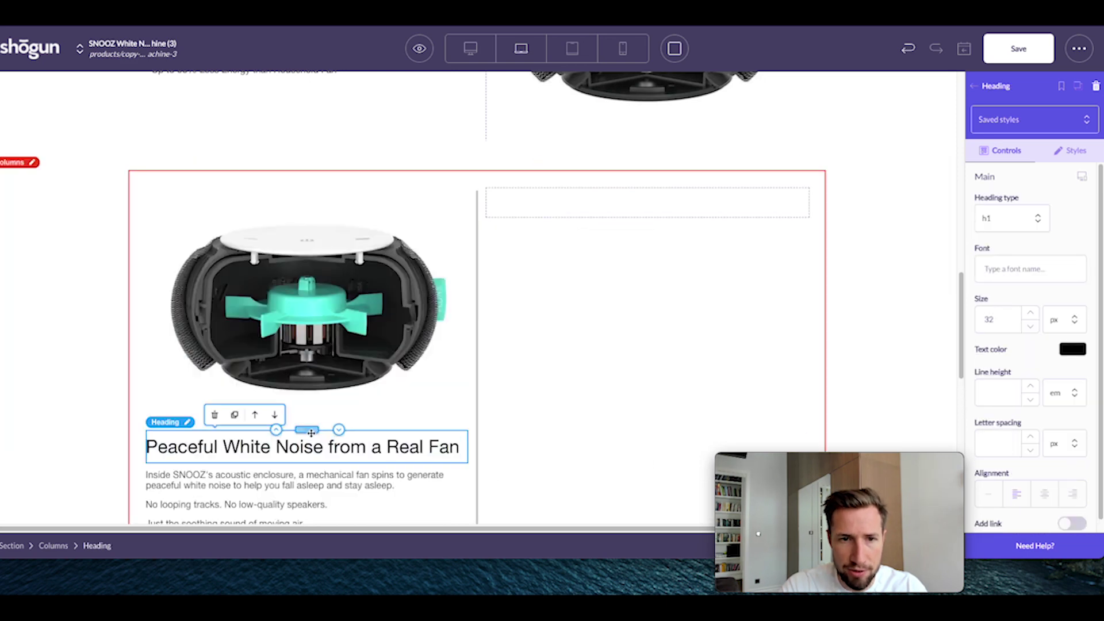
pyautogui.moveTo(310, 432); pyautogui.dragTo(569, 221)
pyautogui.moveTo(320, 468); pyautogui.dragTo(561, 257)
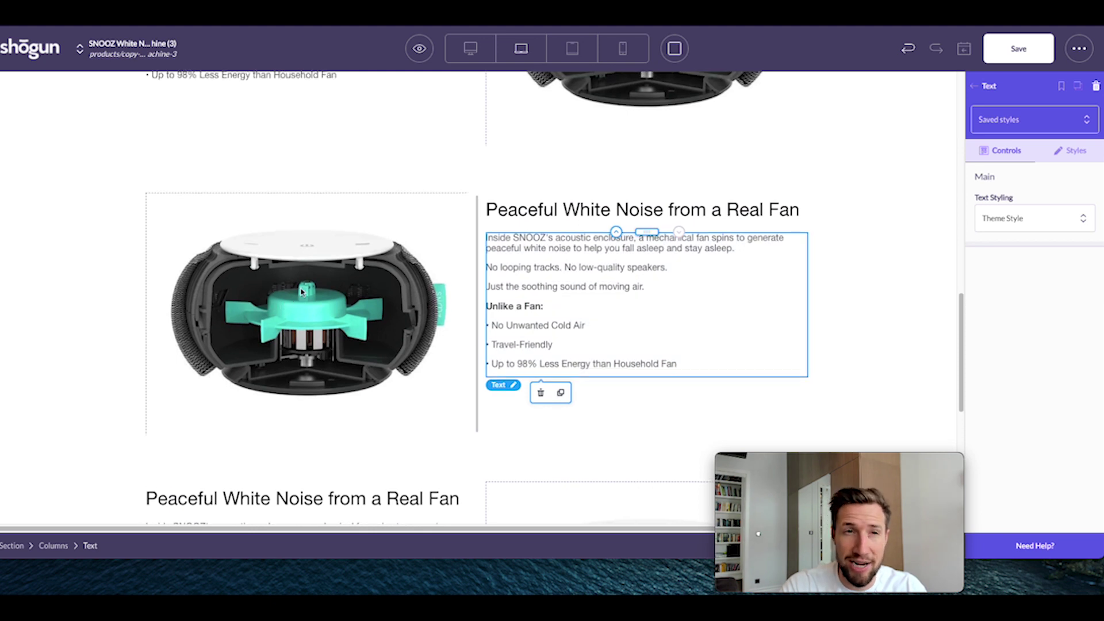
# - Replace the copied section's fan picture with the tone dial image
pyautogui.click(123, 298)
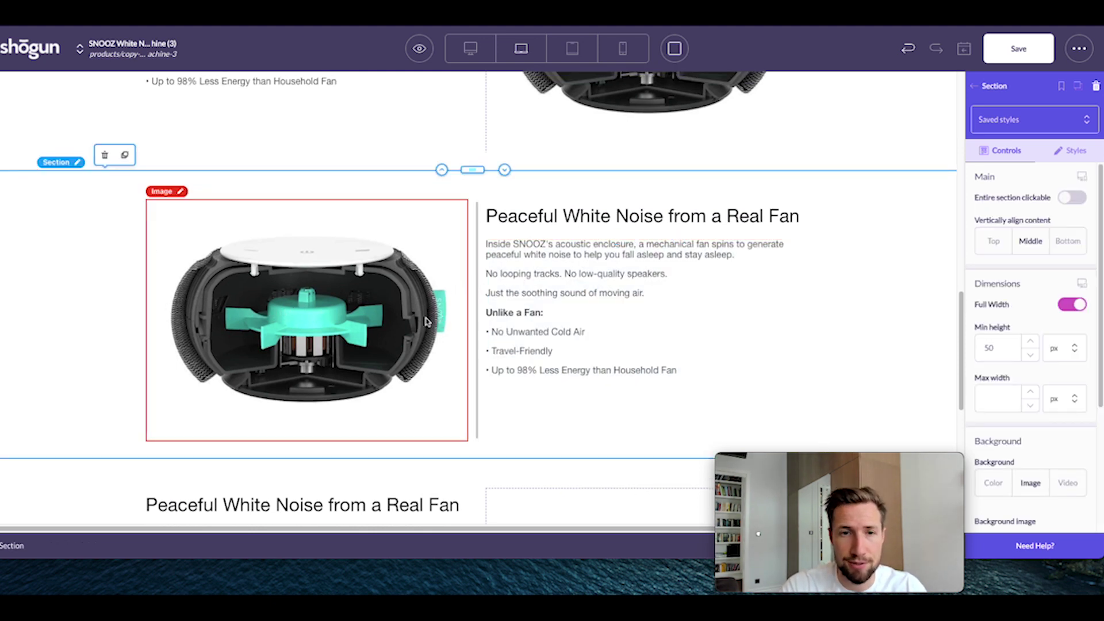
pyautogui.doubleClick(426, 321)
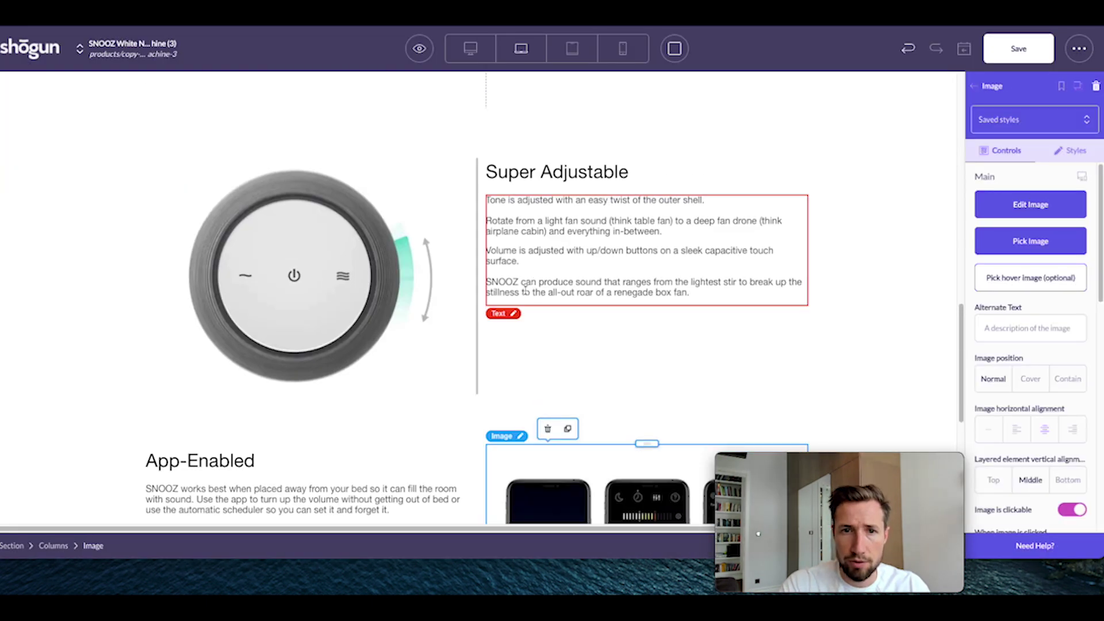
pyautogui.scroll(4, 539, 300)
pyautogui.scroll(-6, 540, 300)
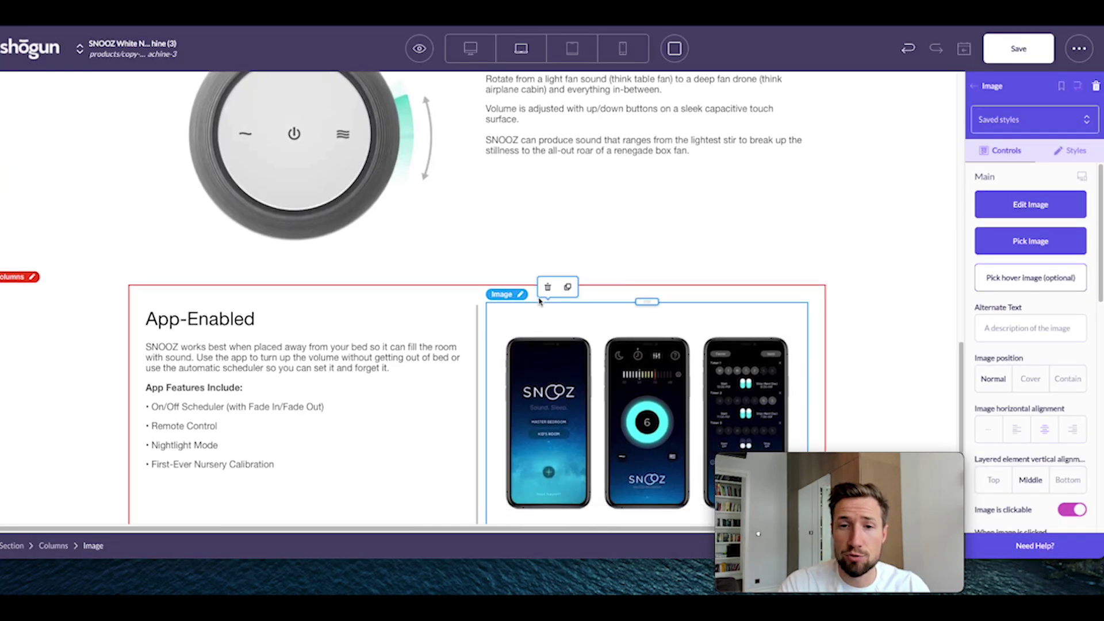
# - Publish the page, confirm App-Enabled appears above the reviews on the live store, and return to the element list
pyautogui.scroll(-4, 539, 300)
pyautogui.click(999, 52)
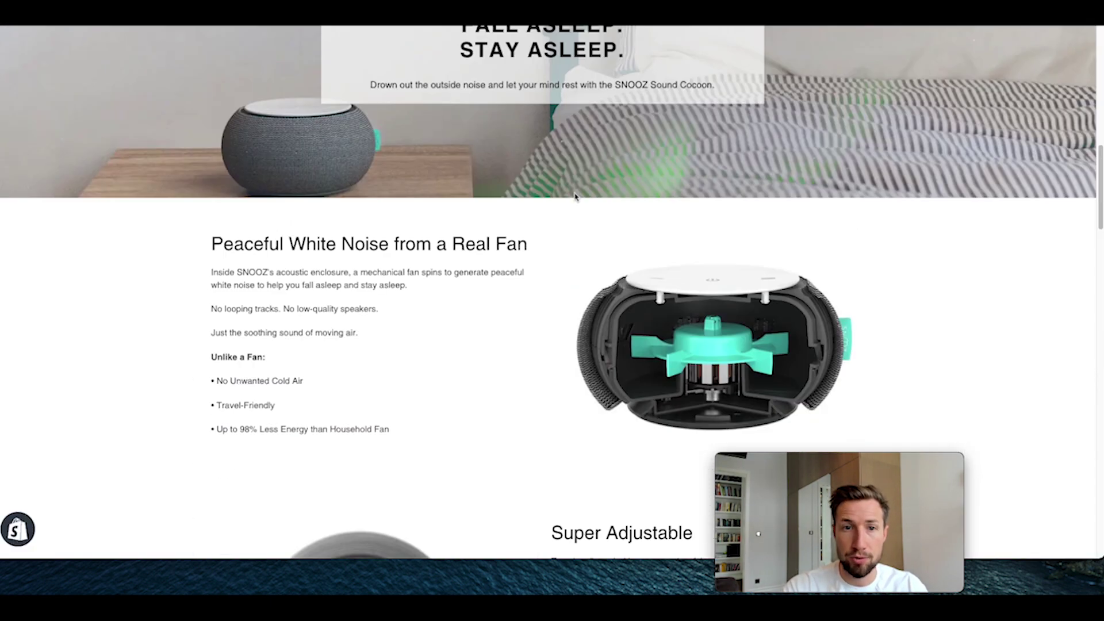
pyautogui.scroll(-14, 575, 197)
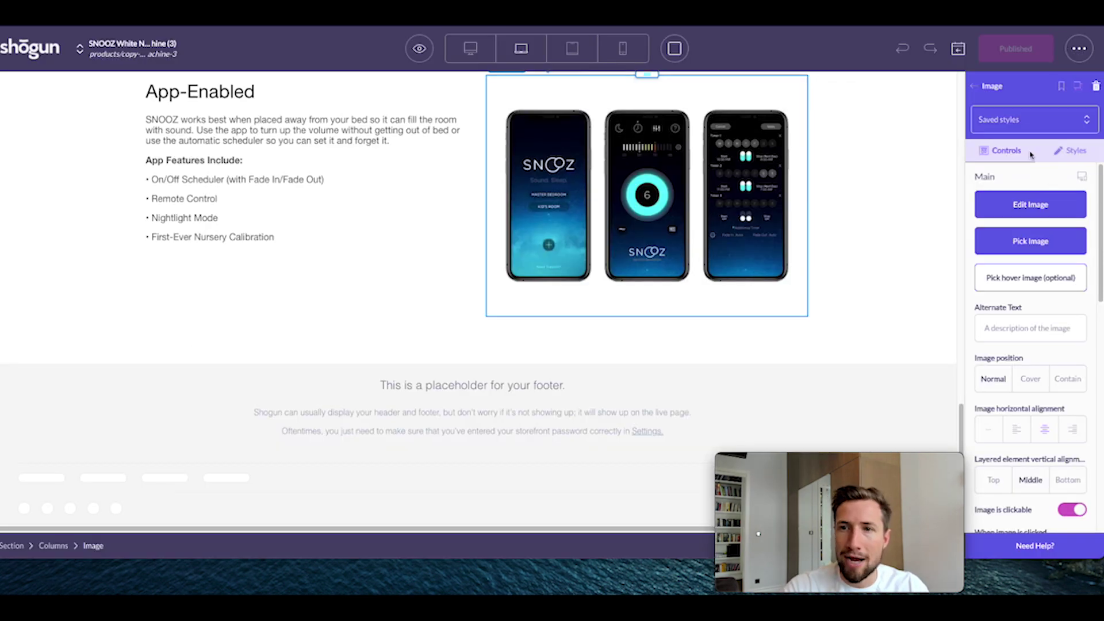
pyautogui.click(973, 86)
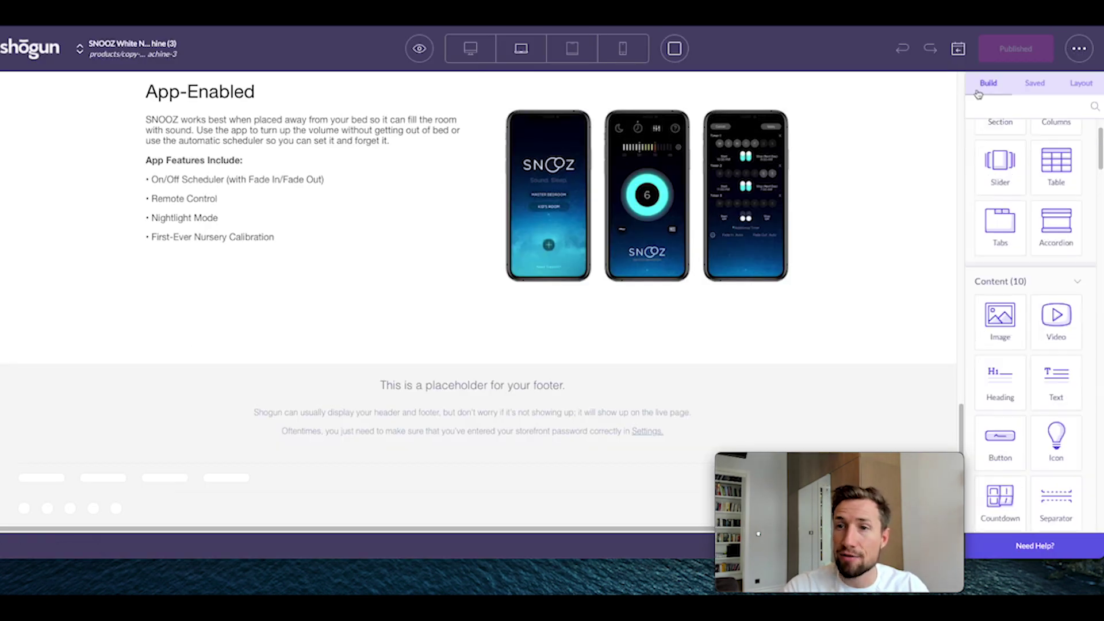
# - Add a full-width section above the footer with a 1200 px maximum width
pyautogui.moveTo(1001, 172); pyautogui.dragTo(726, 353)
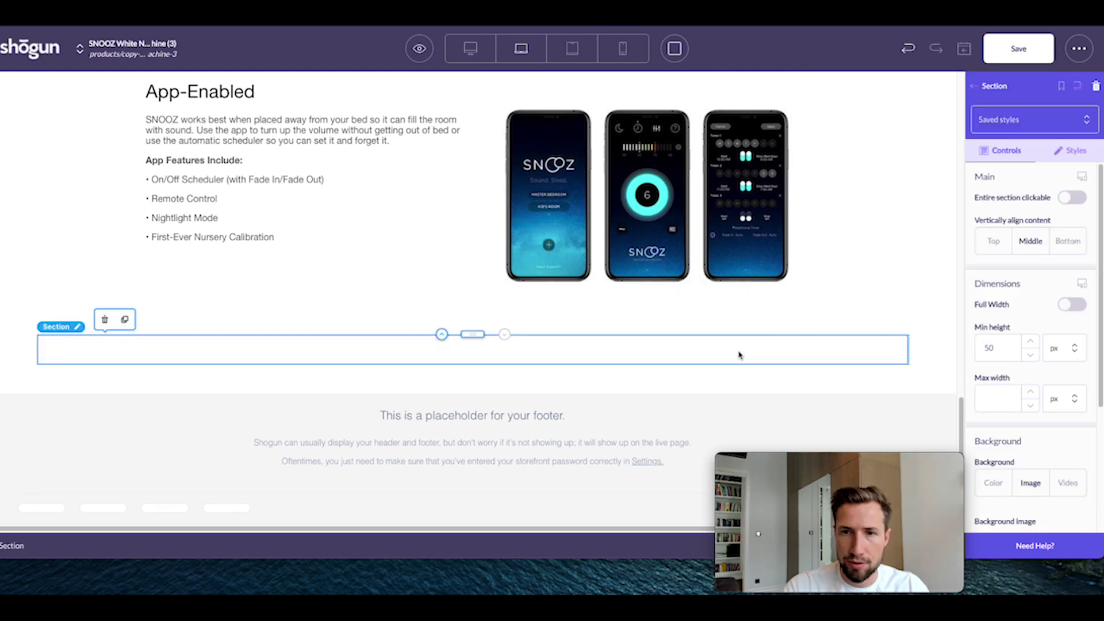
pyautogui.click(1064, 306)
pyautogui.click(996, 401)
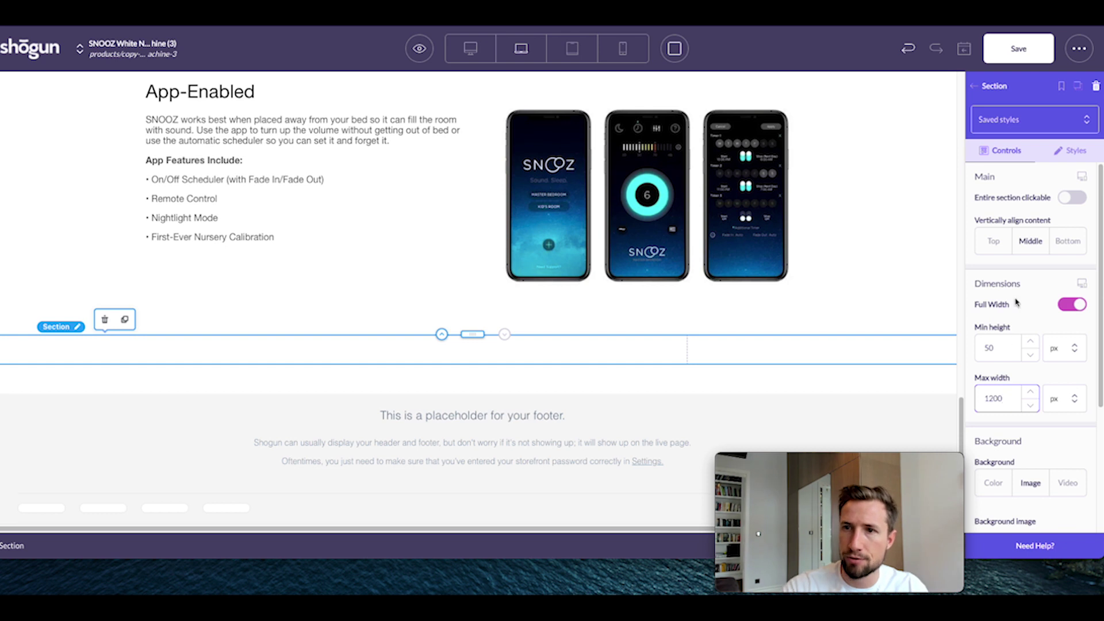
# - Give the section an auto right margin and 50 px top and bottom padding, then add a Video block inside
pyautogui.click(1079, 154)
pyautogui.scroll(-2, 1030, 374)
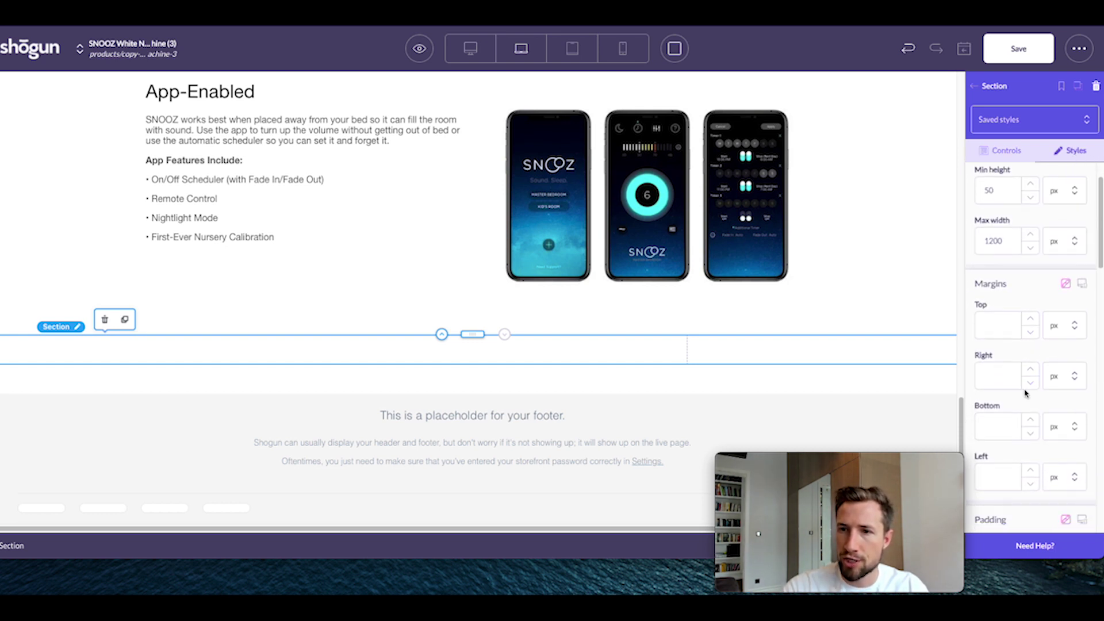
pyautogui.click(1065, 380)
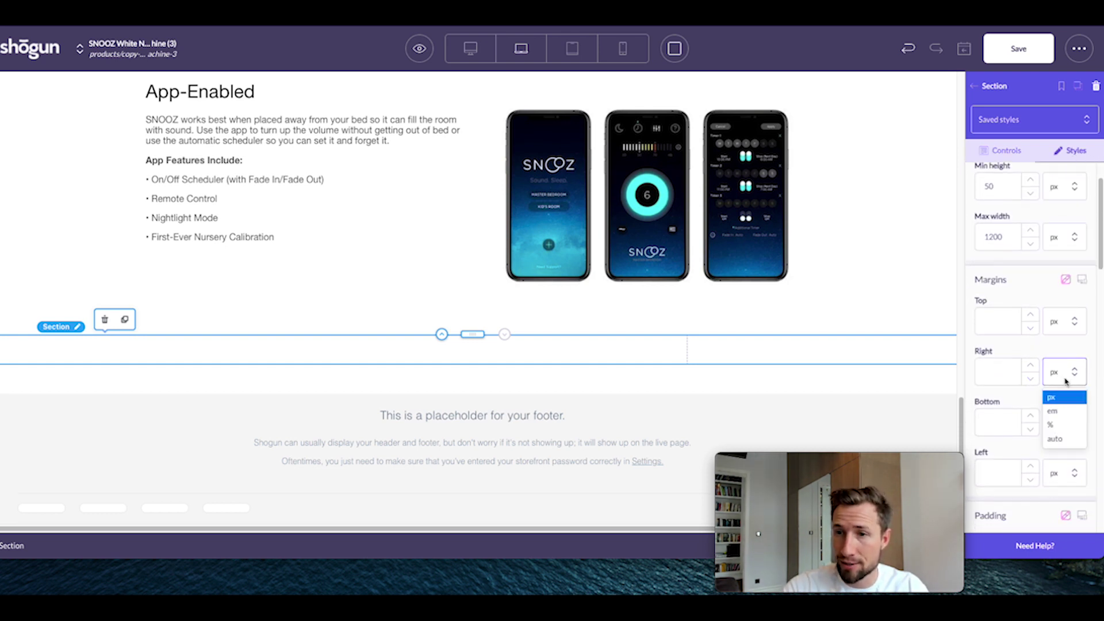
pyautogui.click(1065, 440)
pyautogui.scroll(-8, 1068, 468)
pyautogui.click(985, 308)
pyautogui.write('50')
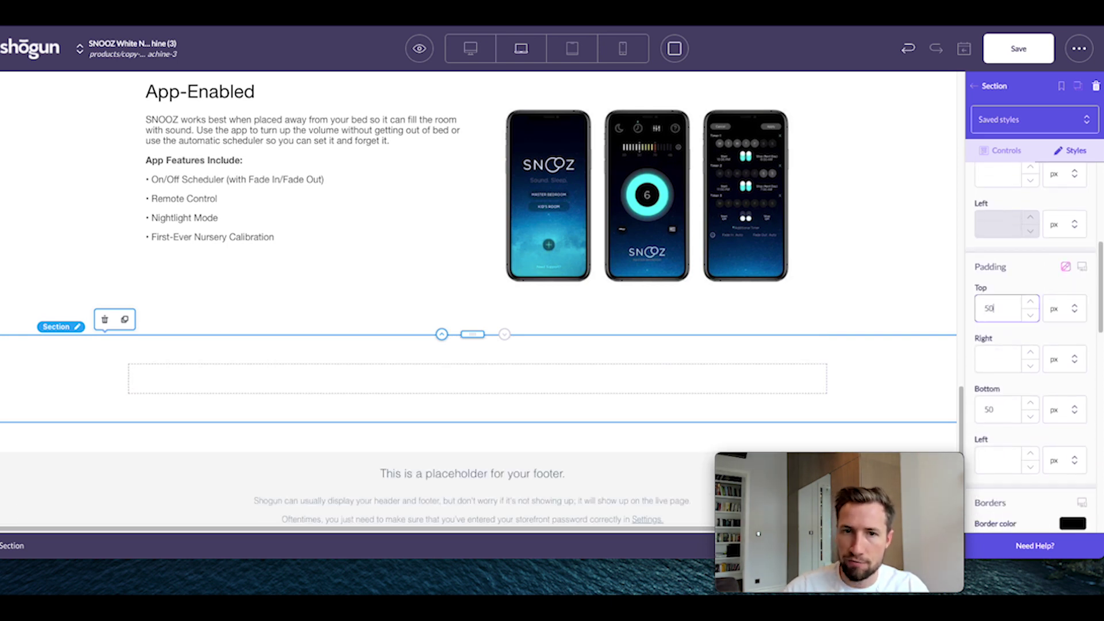
pyautogui.click(956, 318)
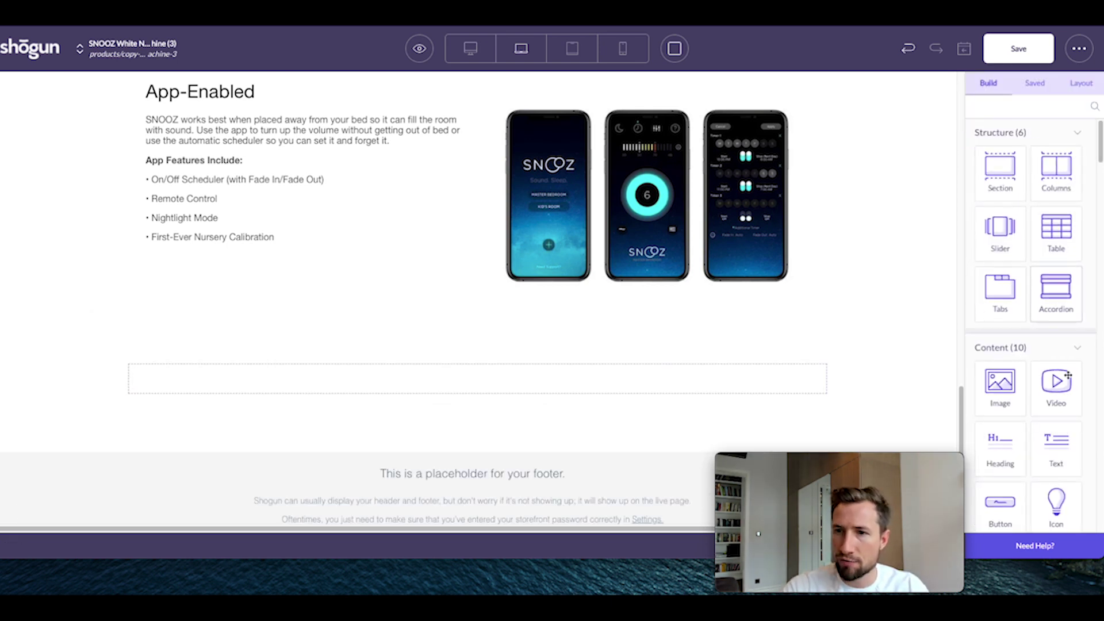
pyautogui.moveTo(1060, 333); pyautogui.dragTo(648, 386)
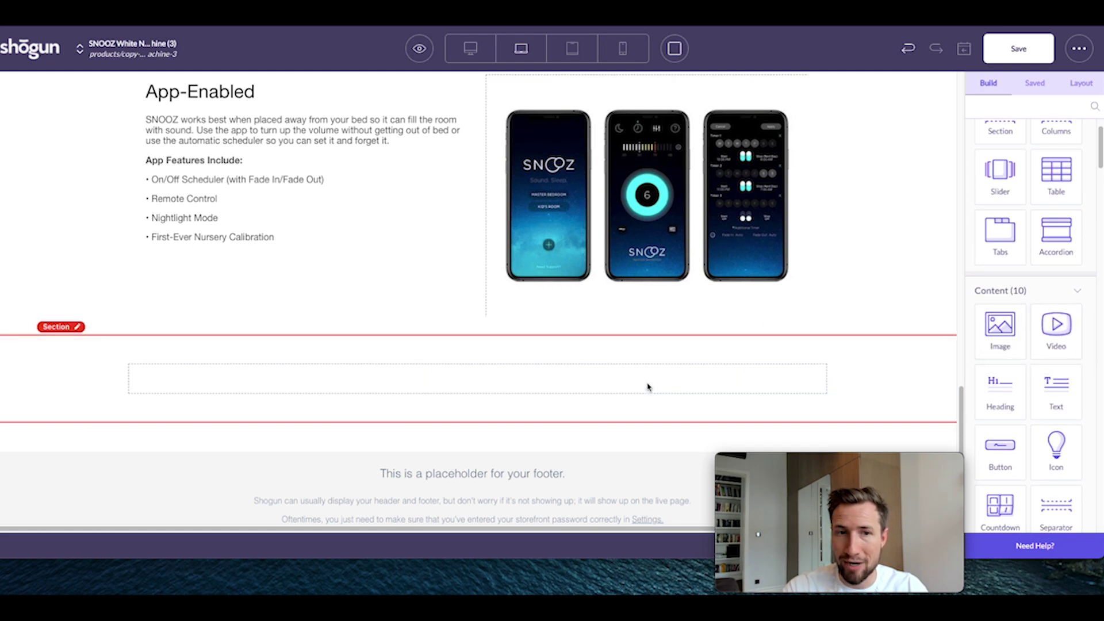
# - Paste the SNOOZ YouTube link into the video block, turn off related videos from other channels, and save with Ctrl+S
pyautogui.scroll(-3, 413, 411)
pyautogui.scroll(-2, 467, 291)
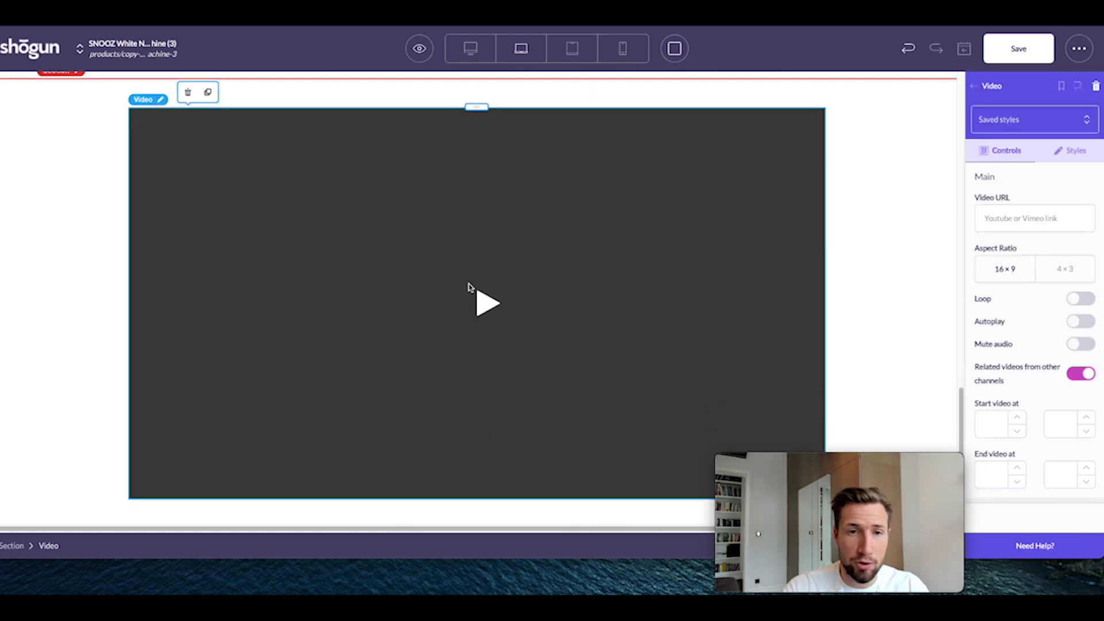
pyautogui.click(1003, 225)
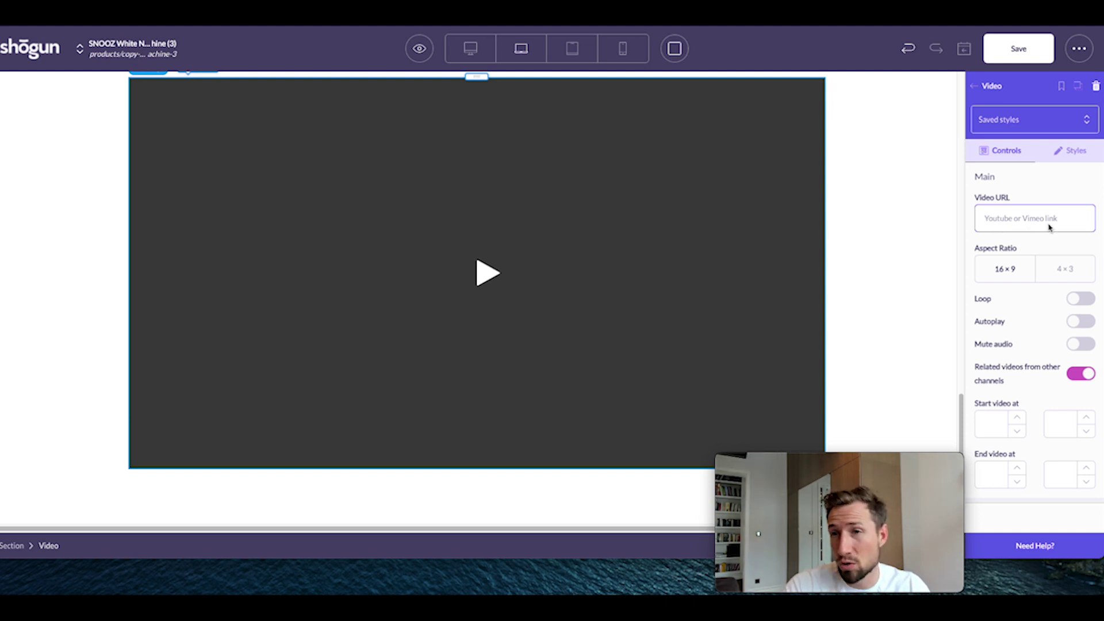
pyautogui.hotkey('ctrl', 'v')
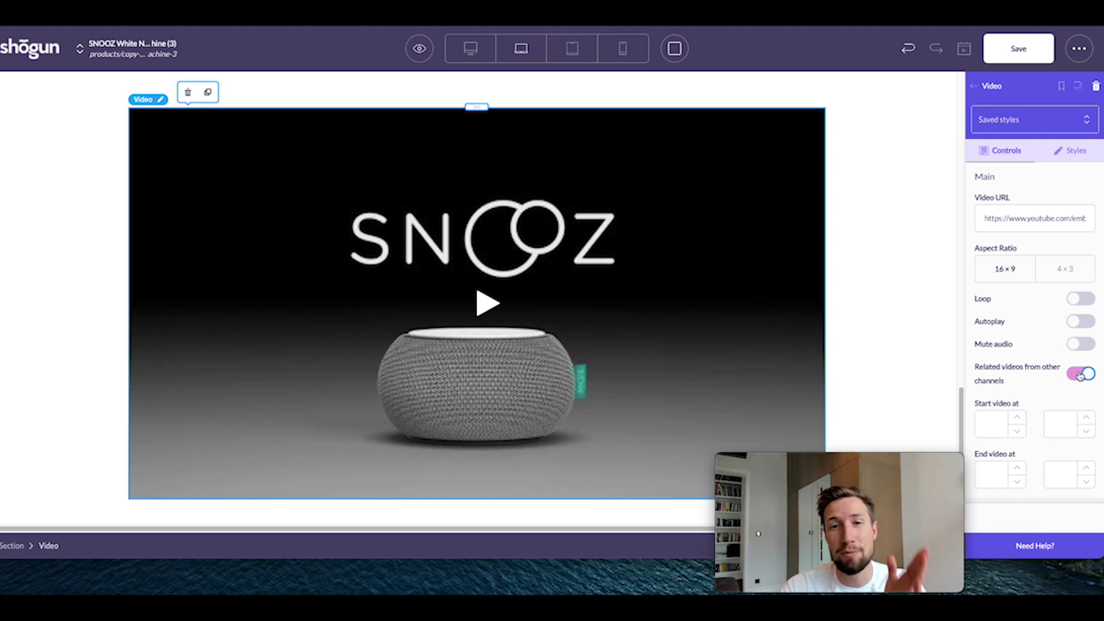
pyautogui.hotkey('ctrl', 's')
pyautogui.scroll(-3, 861, 227)
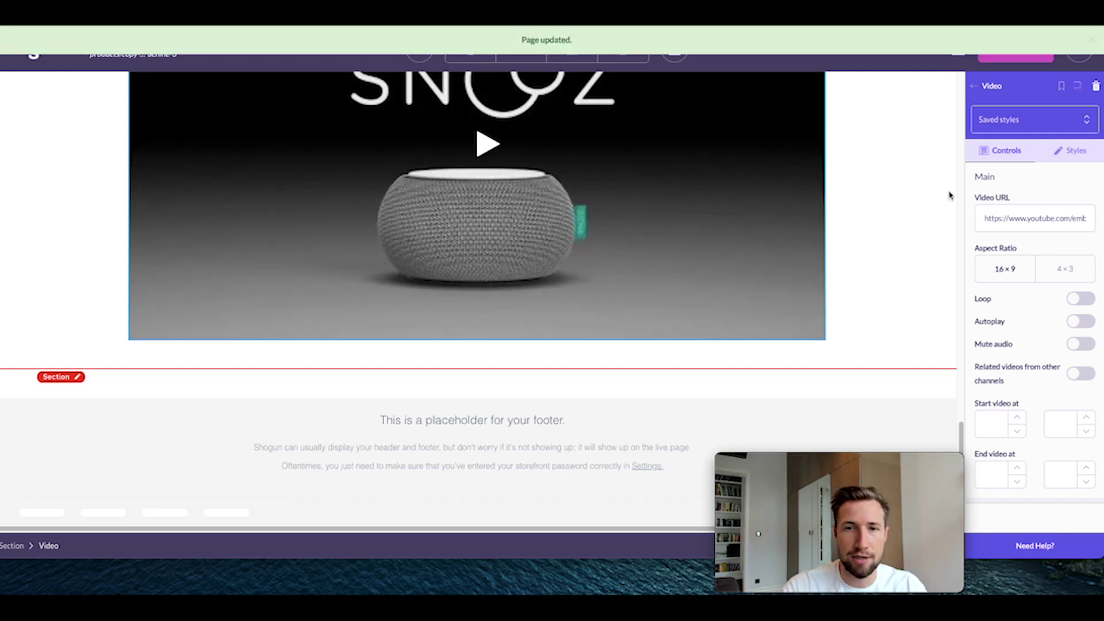
pyautogui.click(972, 87)
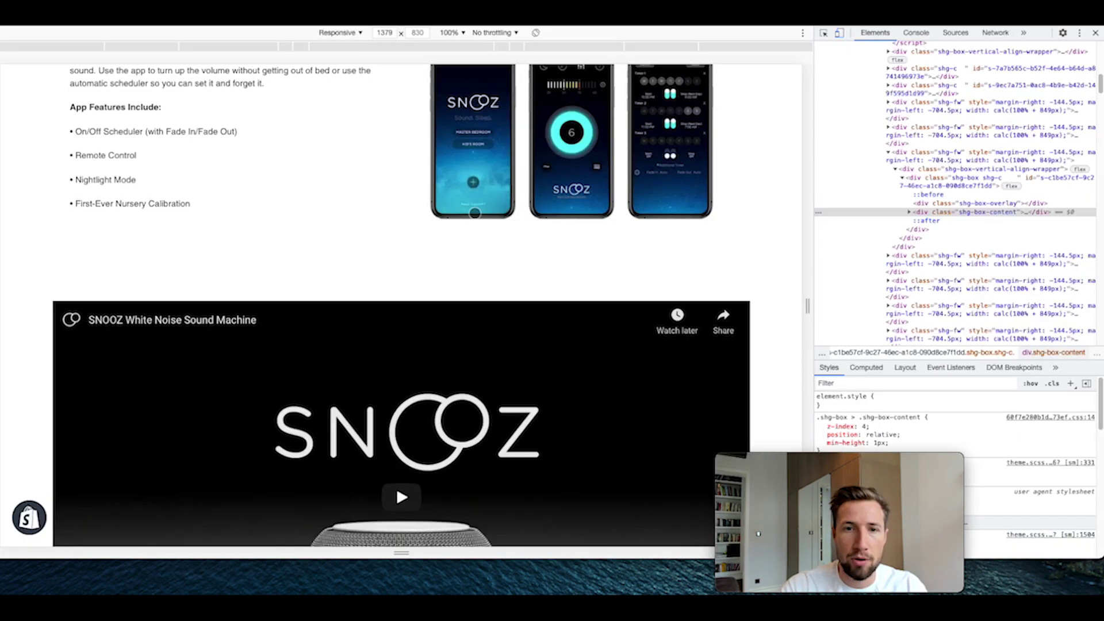
# - Review the live page's FAQ, then add an empty section below the video
pyautogui.scroll(-10, 490, 225)
pyautogui.scroll(1, 379, 172)
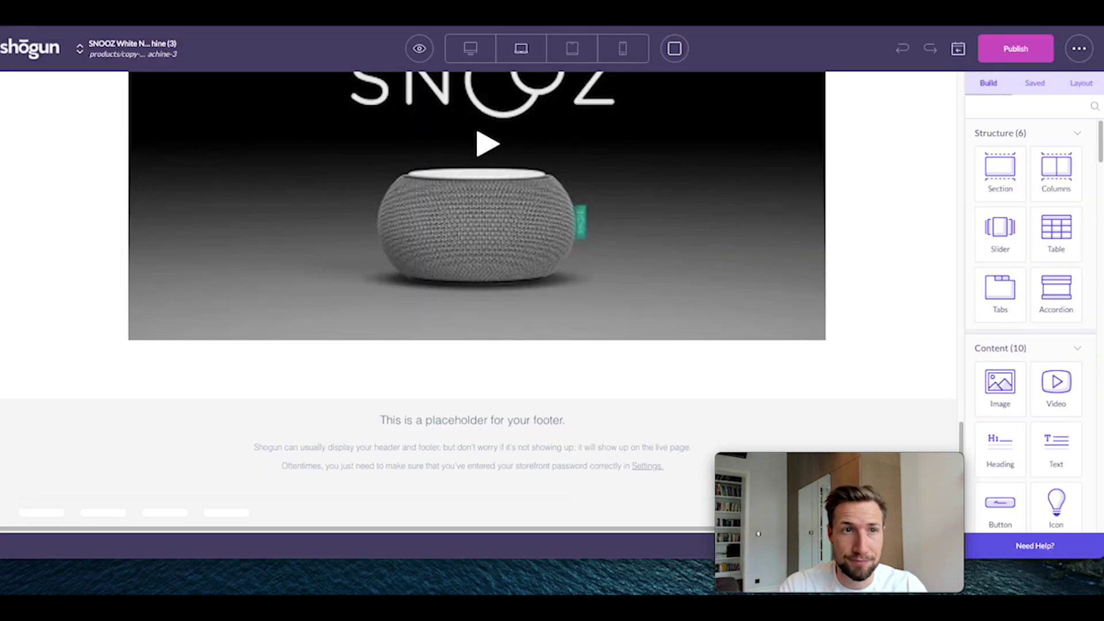
pyautogui.moveTo(1000, 170); pyautogui.dragTo(595, 370)
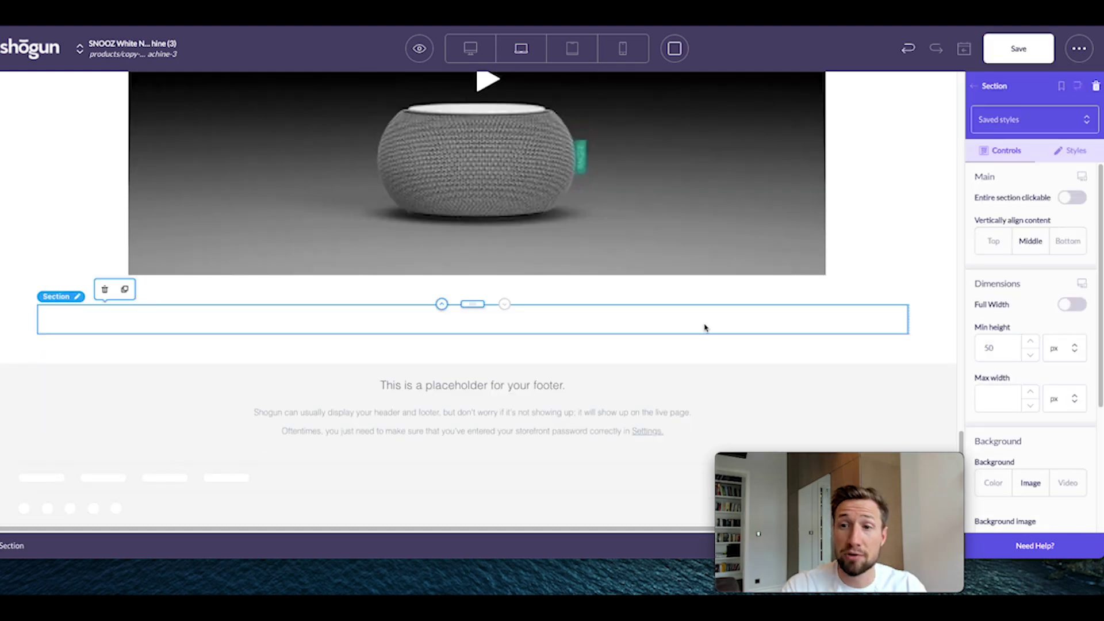
# - Make the new section full width, 1200 px max width, auto right margin, 50 px vertical padding
pyautogui.click(1073, 306)
pyautogui.click(1003, 409)
pyautogui.write('1200')
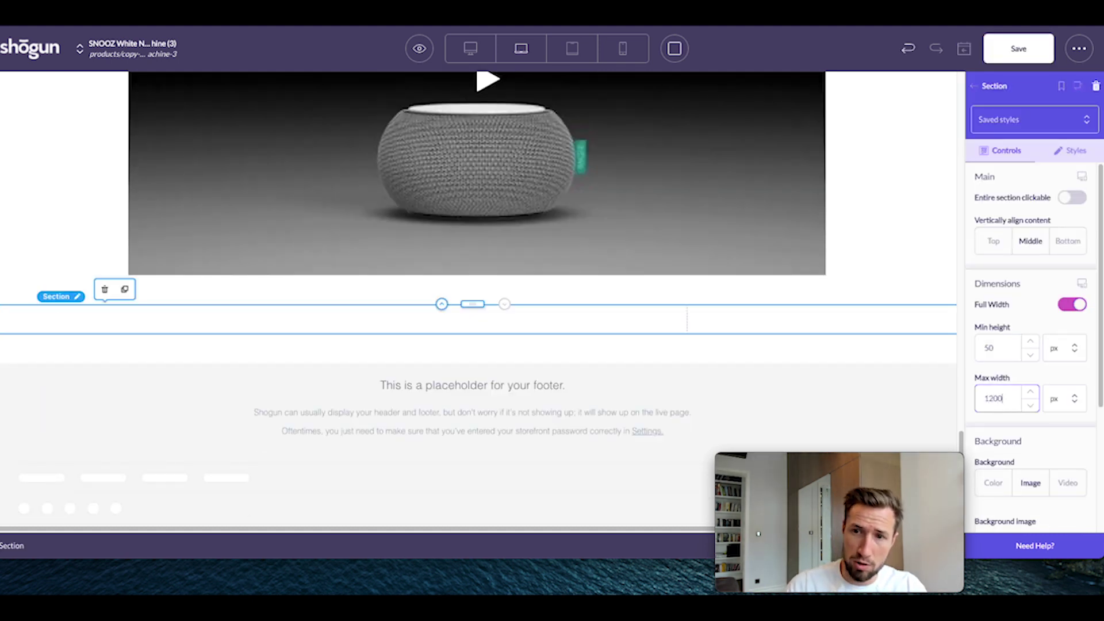
pyautogui.click(1063, 159)
pyautogui.click(1063, 429)
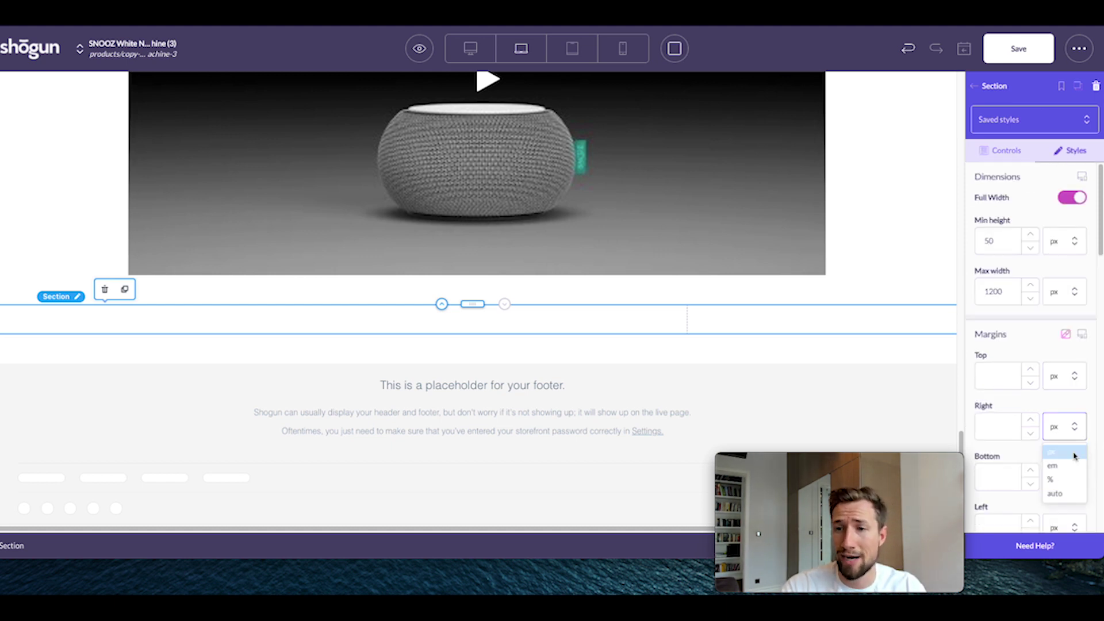
pyautogui.click(1065, 482)
pyautogui.scroll(-5, 995, 360)
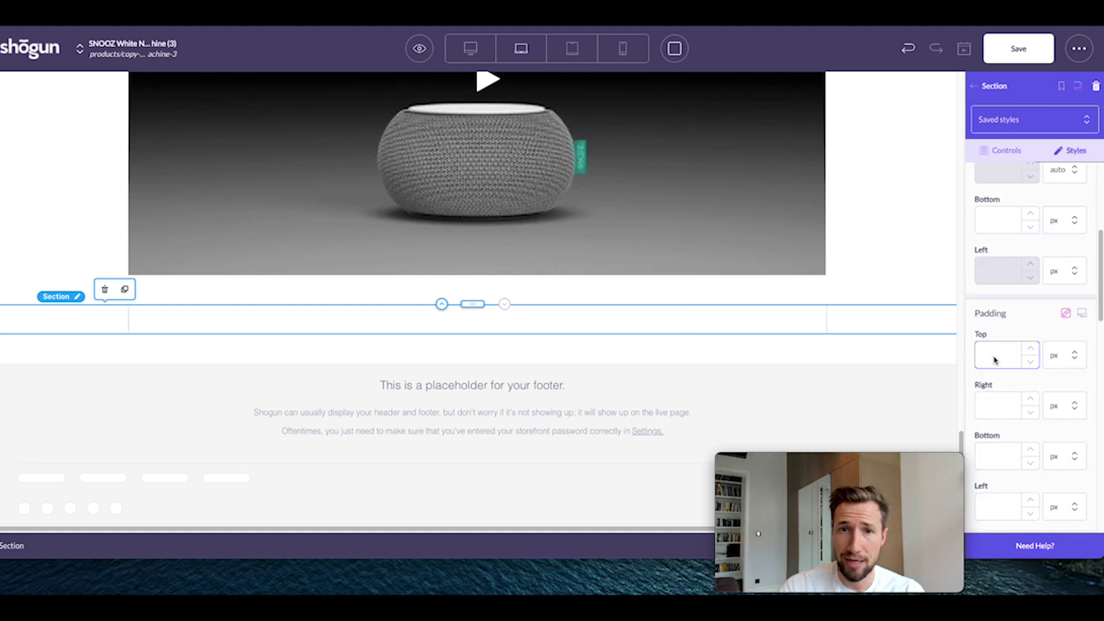
pyautogui.write('50')
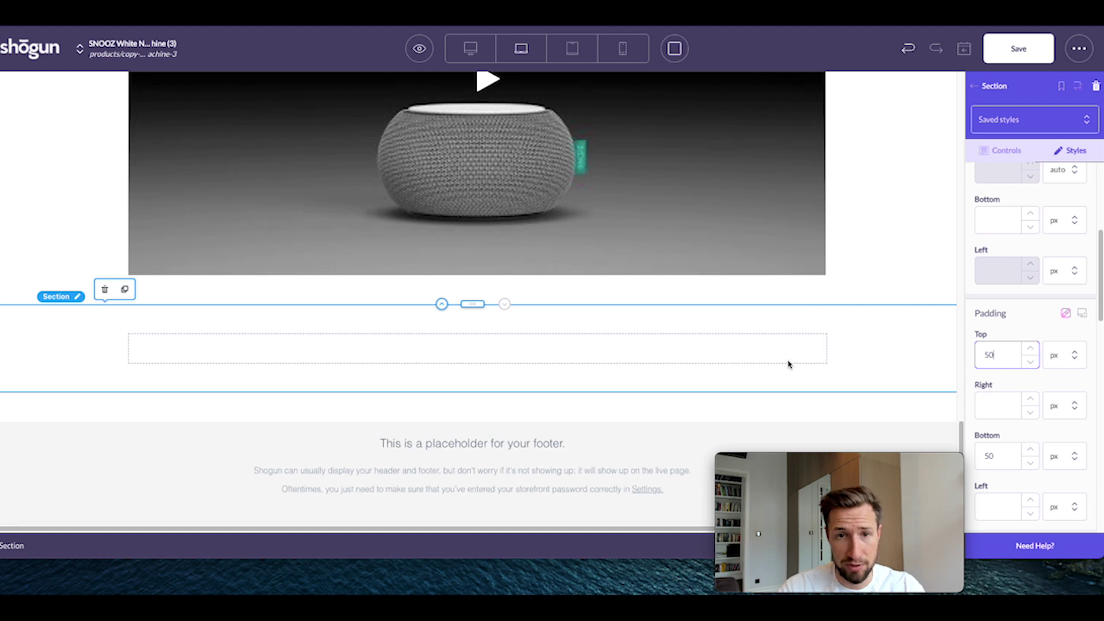
# - Add a heading block into the new section and select its placeholder text
pyautogui.press('Escape')
pyautogui.moveTo(1000, 448); pyautogui.dragTo(480, 351)
pyautogui.doubleClick(484, 351)
# - Title the heading 'Frequently Asked Questions' with a 20 px bottom margin and place an Accordion below it
pyautogui.write('Frequently Asked Questions')
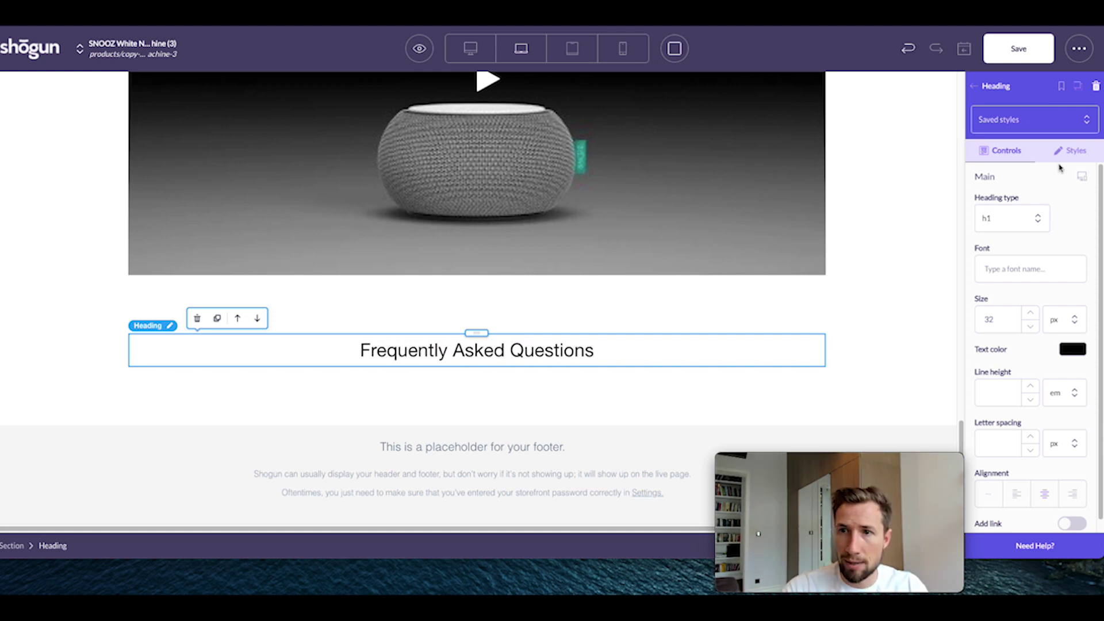
pyautogui.click(1071, 150)
pyautogui.scroll(-5, 1010, 391)
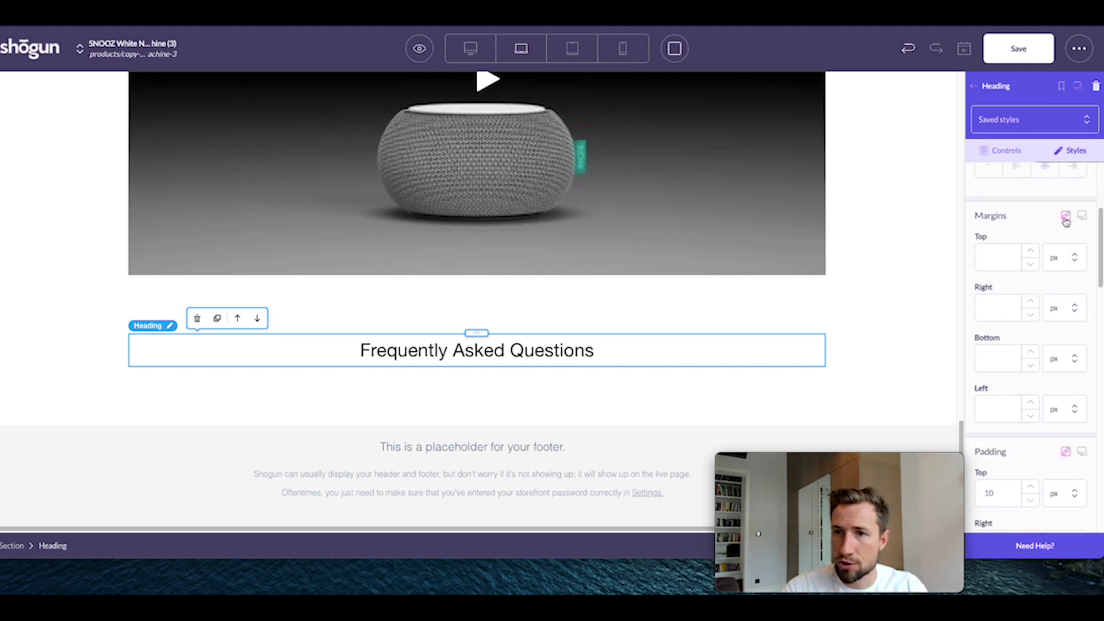
pyautogui.click(992, 358)
pyautogui.write('20')
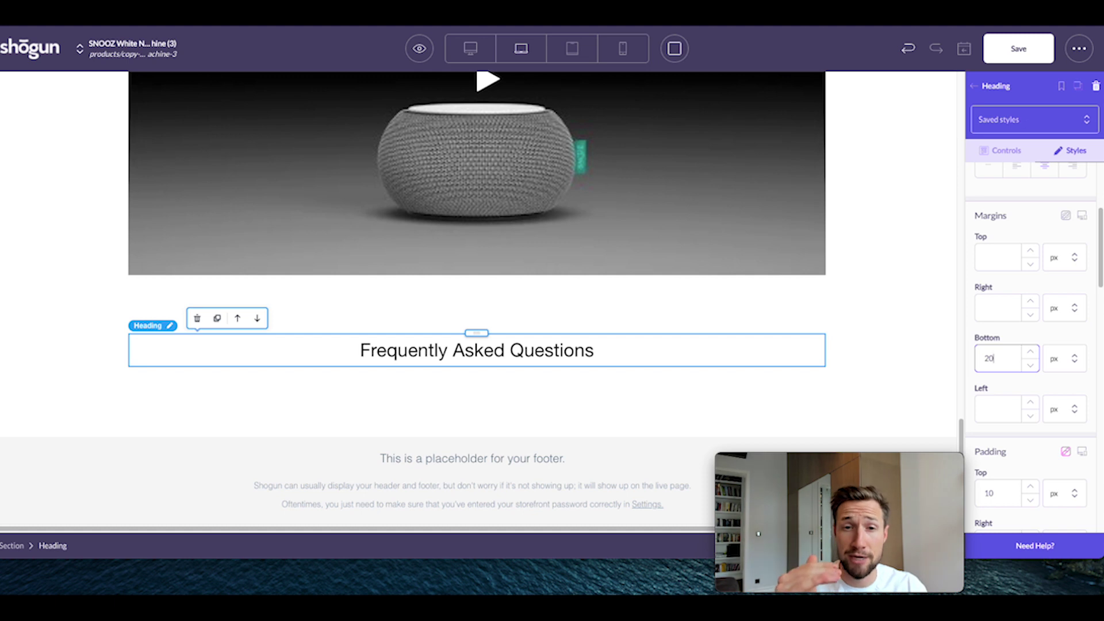
pyautogui.click(972, 85)
pyautogui.moveTo(1056, 287); pyautogui.dragTo(580, 371)
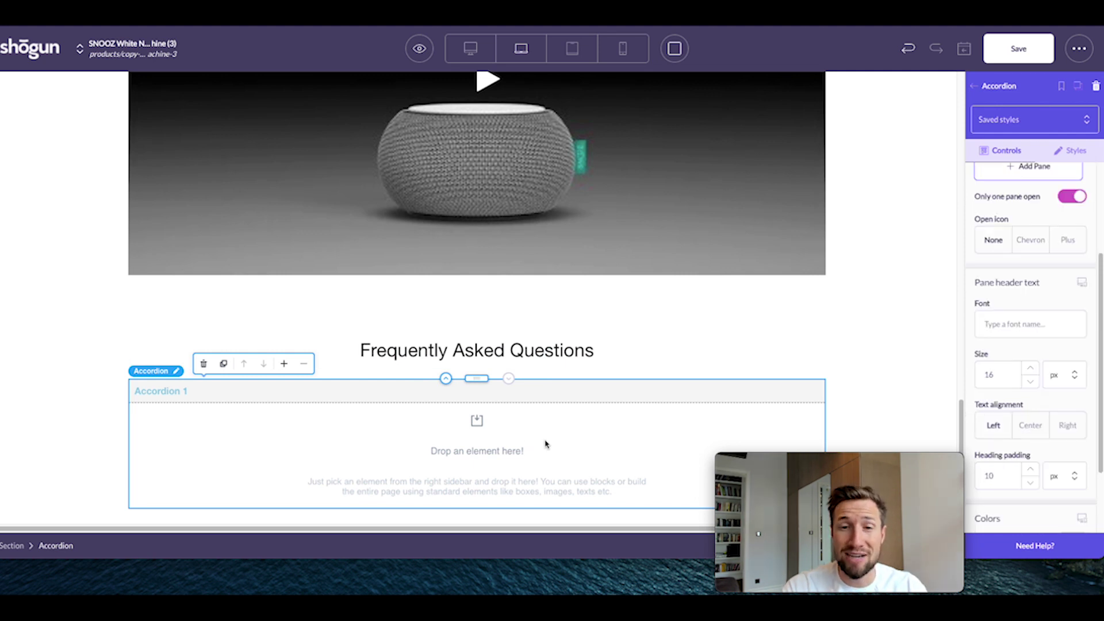
# - Style the accordion pane headers with 22 px centred black text and 14 px heading padding
pyautogui.moveTo(1005, 377); pyautogui.dragTo(976, 376)
pyautogui.write('22')
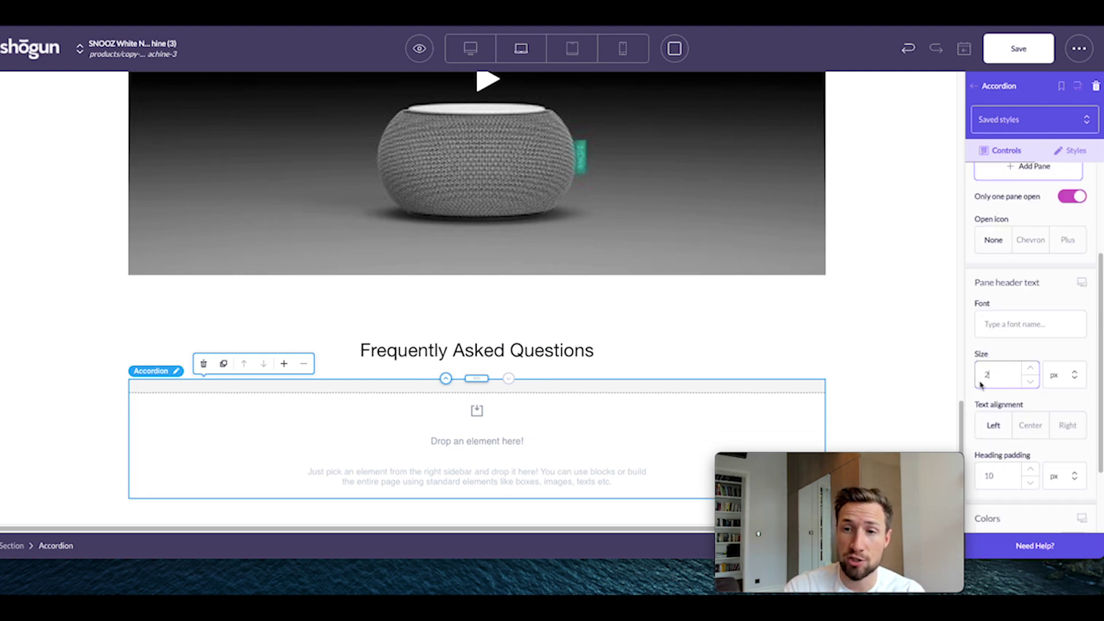
pyautogui.click(1030, 426)
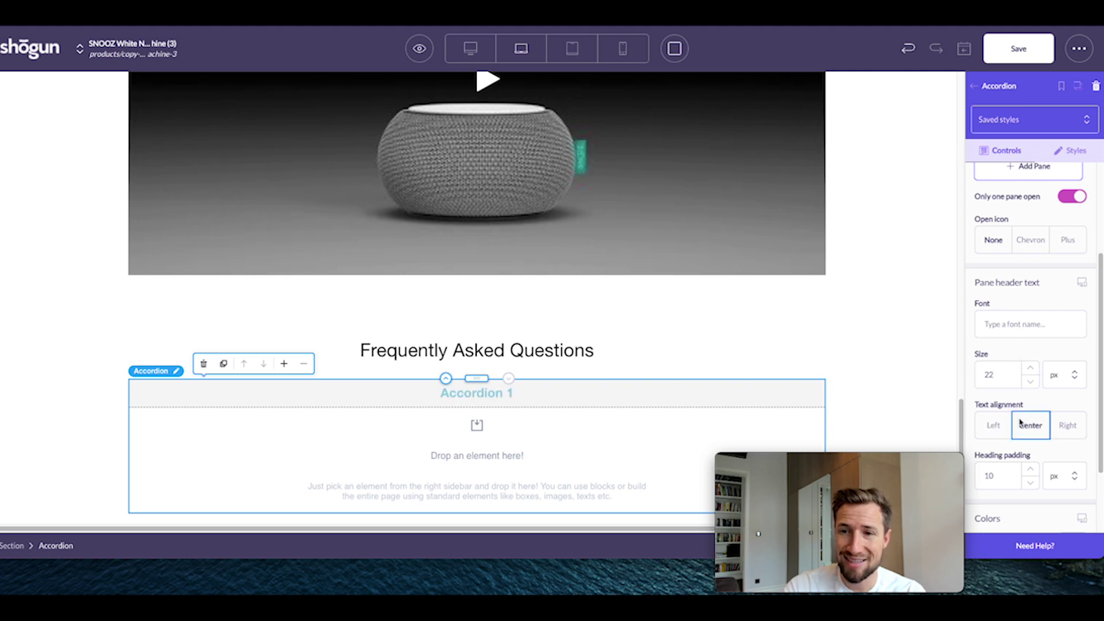
pyautogui.click(997, 481)
pyautogui.press('BackSpace')
pyautogui.write('4')
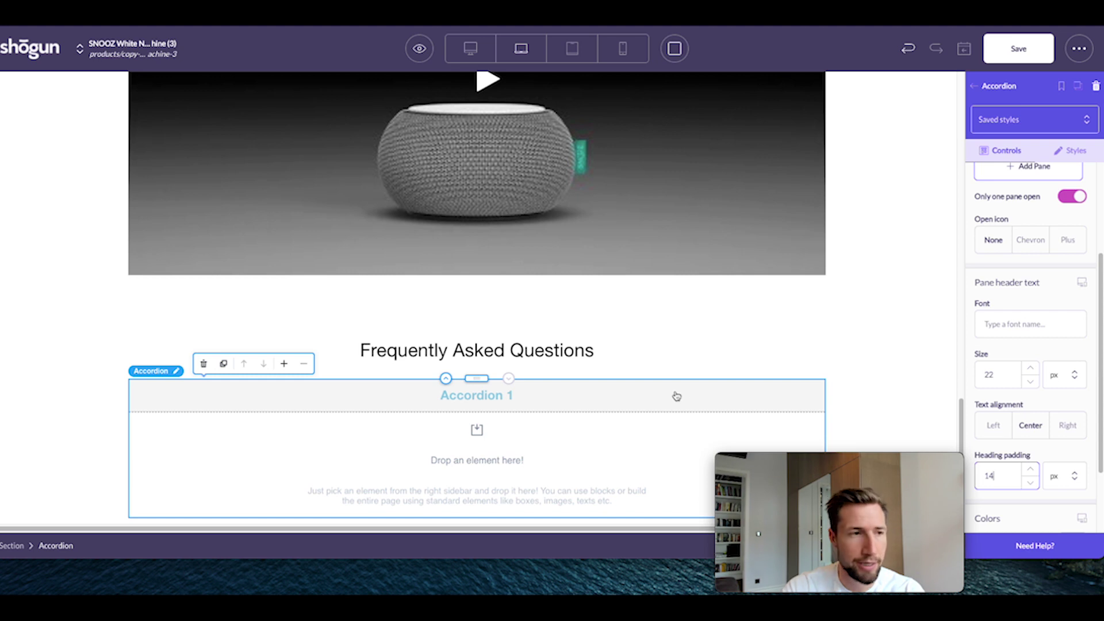
pyautogui.scroll(-2, 1015, 408)
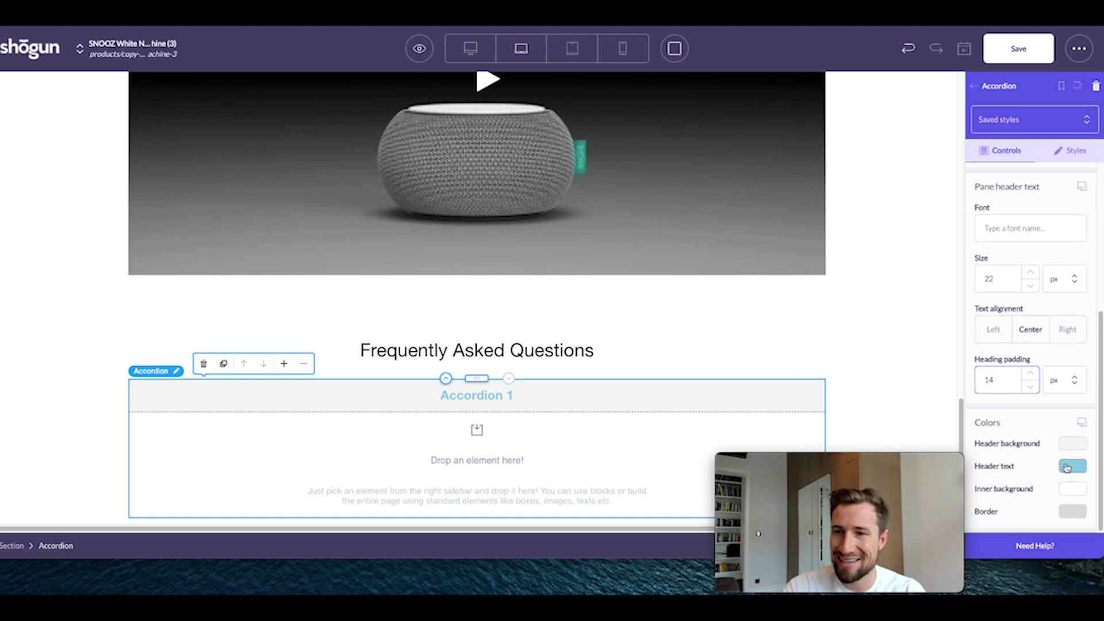
pyautogui.click(1073, 466)
pyautogui.scroll(-3, 1029, 375)
pyautogui.moveTo(1029, 375)
pyautogui.mouseDown()
pyautogui.moveTo(1003, 422)
pyautogui.moveTo(991, 421)
pyautogui.mouseUp()
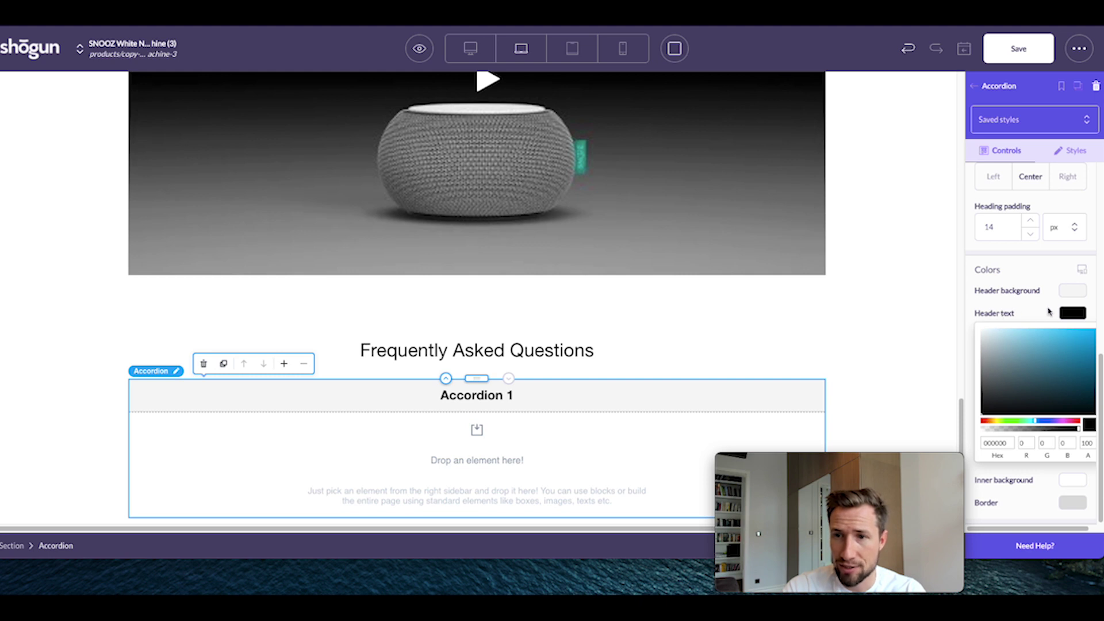
pyautogui.click(1067, 312)
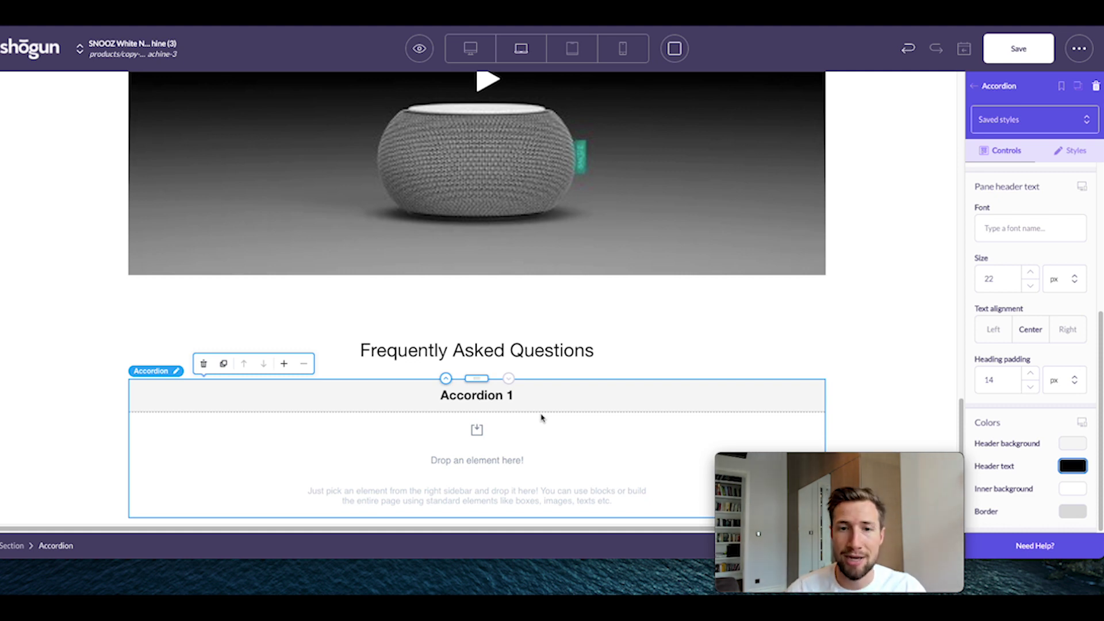
pyautogui.scroll(2, 540, 417)
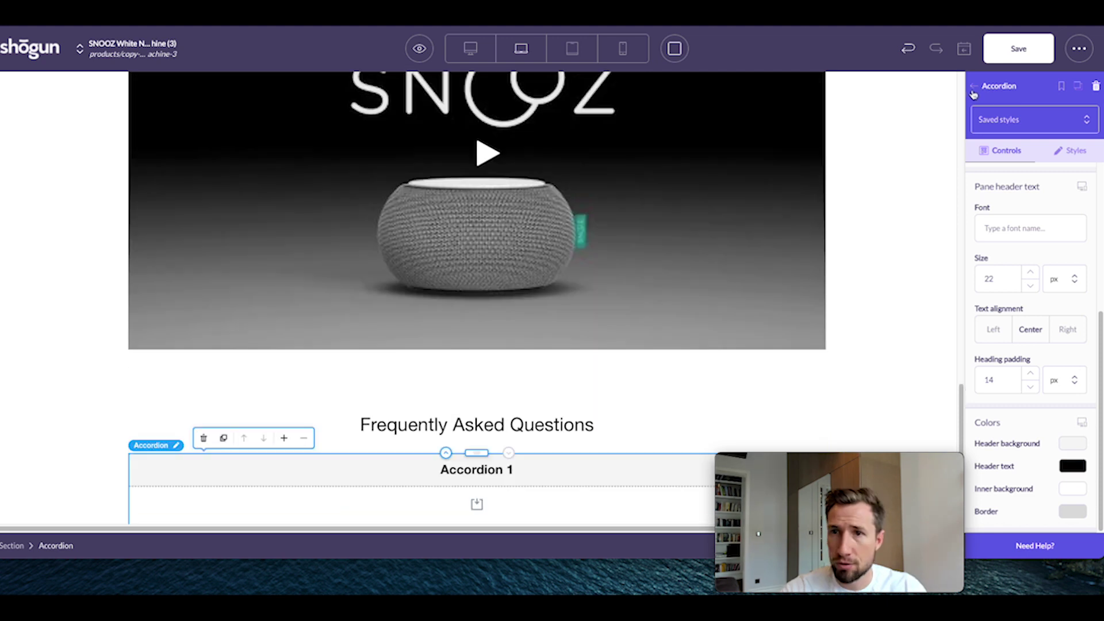
# - Put a text block inside the first accordion pane and reopen the pane to show it
pyautogui.click(974, 85)
pyautogui.scroll(-3, 1068, 376)
pyautogui.moveTo(1057, 314); pyautogui.dragTo(538, 354)
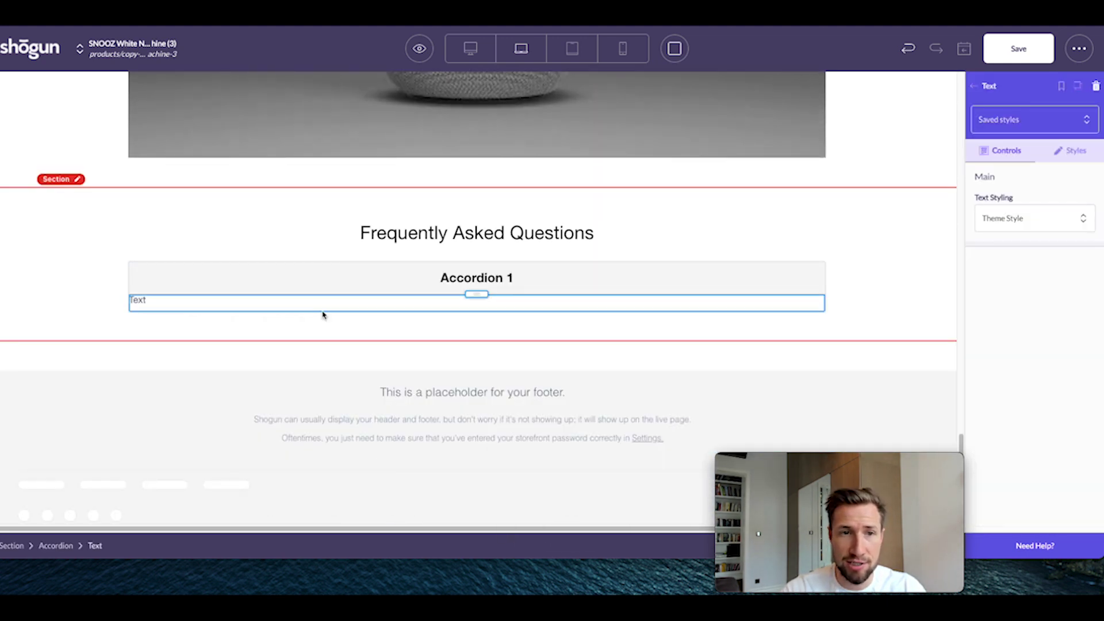
pyautogui.click(407, 316)
pyautogui.click(386, 310)
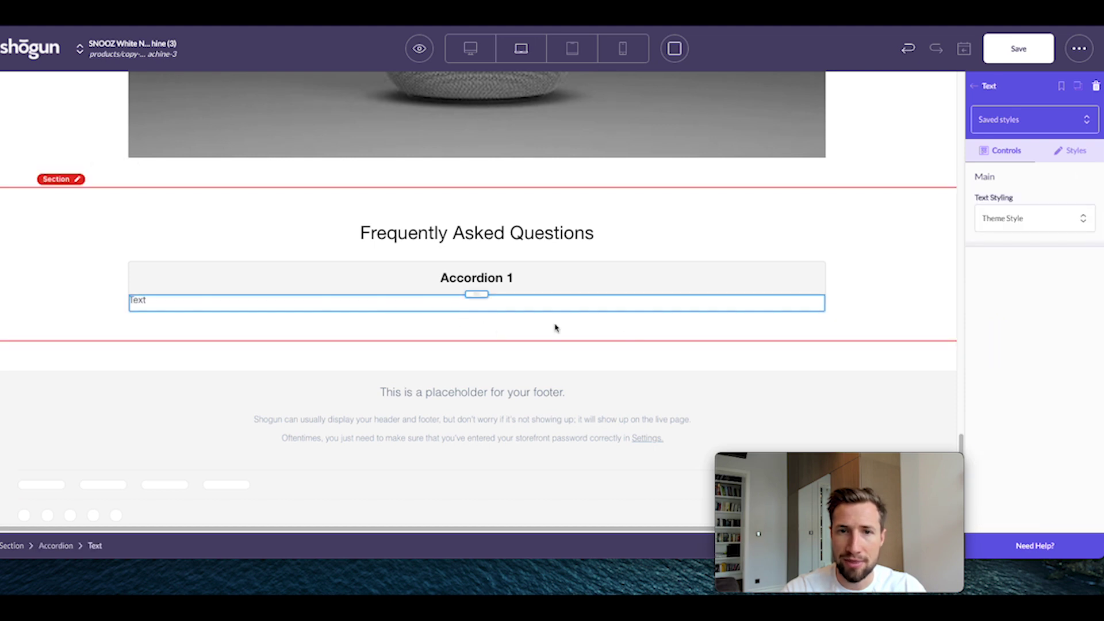
pyautogui.click(647, 285)
pyautogui.click(586, 295)
pyautogui.click(516, 291)
pyautogui.click(520, 294)
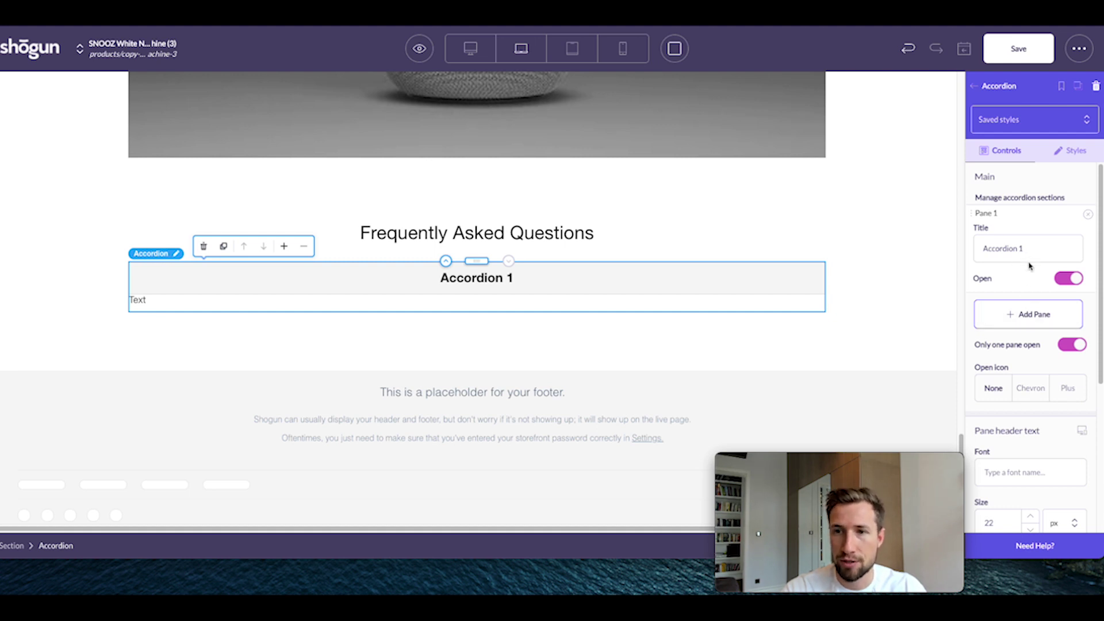
# - Add four more panes so the accordion has five
pyautogui.click(1027, 319)
pyautogui.click(1025, 396)
pyautogui.scroll(-2, 1018, 406)
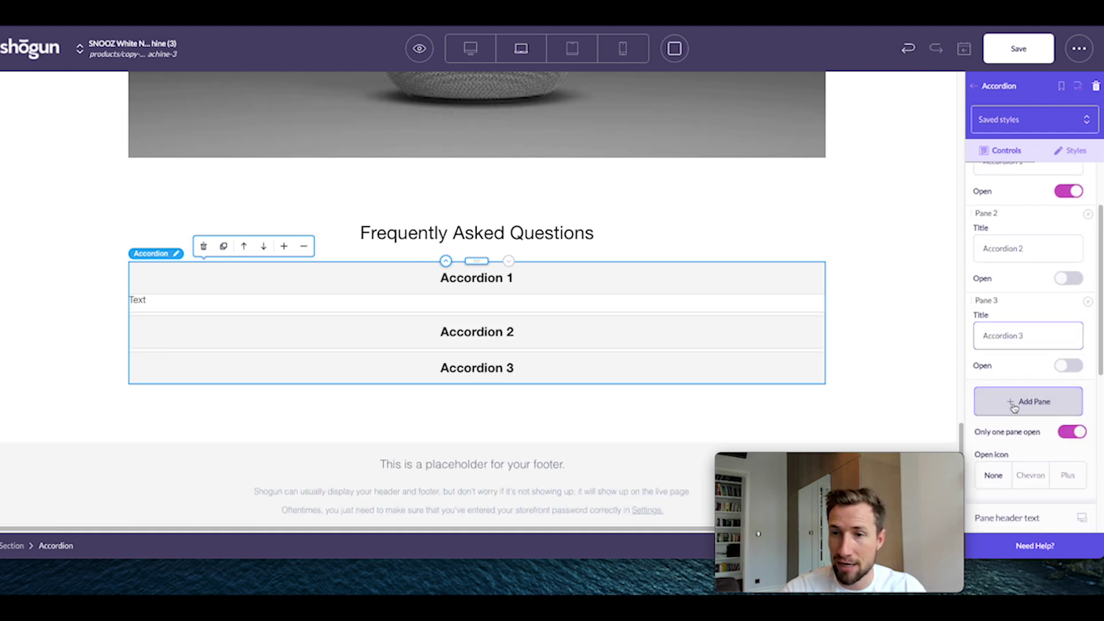
pyautogui.click(1014, 407)
pyautogui.scroll(-2, 1032, 345)
pyautogui.click(1033, 301)
pyautogui.scroll(5, 1022, 281)
# - Title the panes 'Why not just use an app?', 'Why not just use a fan?', 'Does SNOOZ blow air around the room?', and so on
pyautogui.moveTo(1030, 250); pyautogui.dragTo(984, 249)
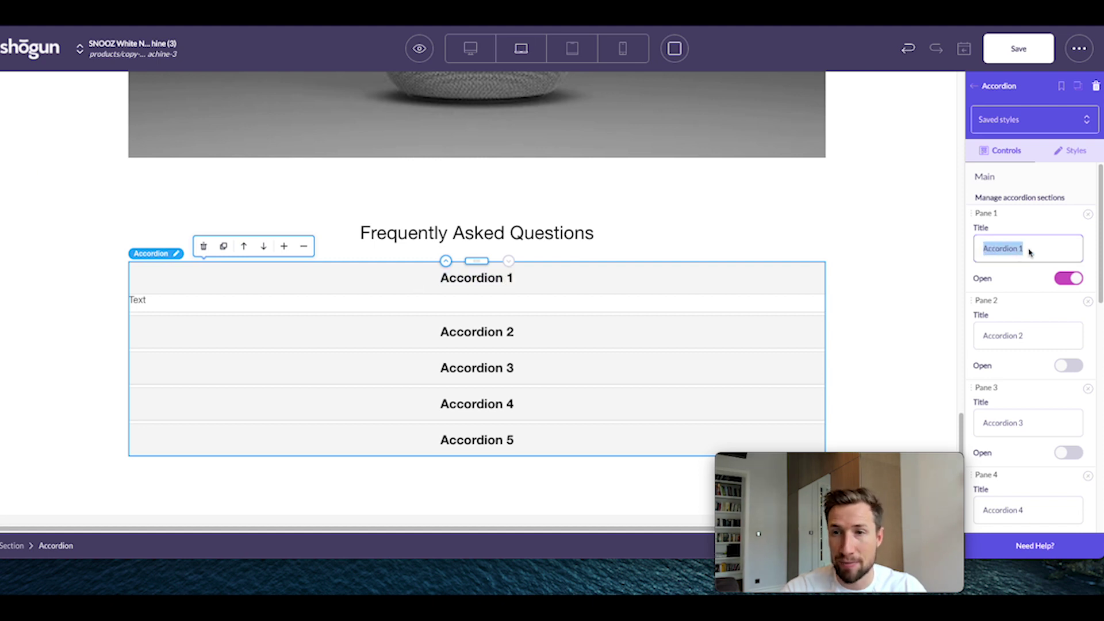
pyautogui.write('Why not just use an app?')
pyautogui.click(1029, 335)
pyautogui.write('Why not just use a fan?')
pyautogui.click(1029, 423)
pyautogui.write('Does SNOOZ blow air around the room?')
pyautogui.click(1028, 510)
pyautogui.write('What does SNOOZ sound like?Does SNOOZ ever need to be opened and cleaned?')
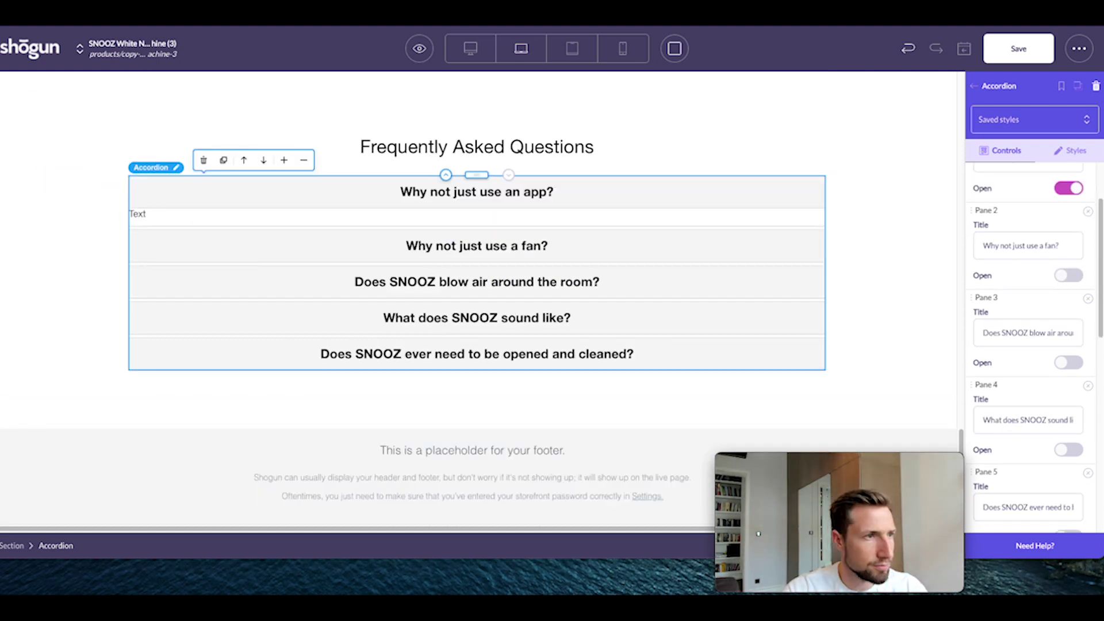
pyautogui.click(338, 220)
pyautogui.click(345, 218)
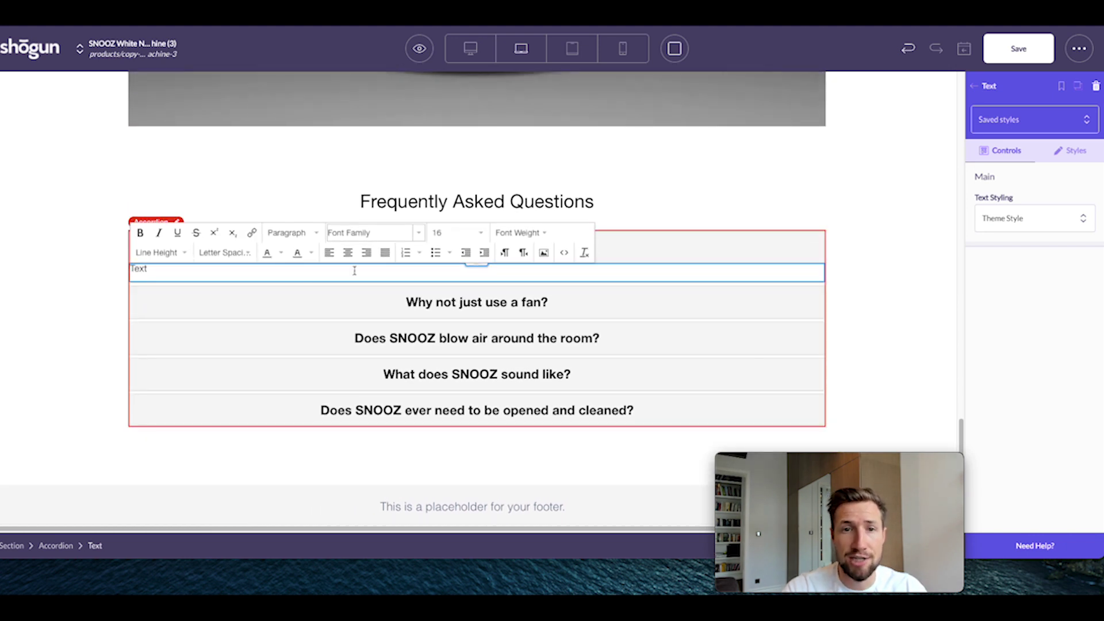
# - Move the text block above the first question and paste in the smartphone-app answer
pyautogui.moveTo(485, 279); pyautogui.dragTo(476, 230)
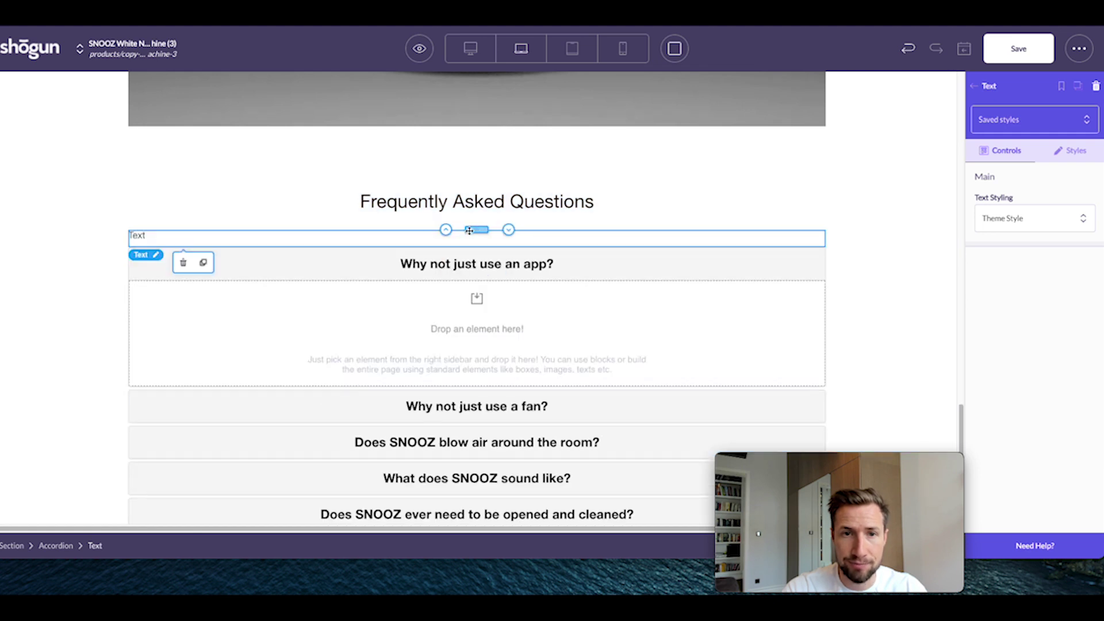
pyautogui.click(305, 244)
pyautogui.hotkey('ctrl', 'a')
pyautogui.write("Smartphone apps may be convenient, but phone speakers are incapable of producing full-spectrum, natural sound like SNOOZ. Think about playing music – phone speakers are great in a pinch but, if you're going to spend time listening to music, you're going to want to find headphones or better speakers. Further, many digital apps or machines rely on looping tracks so your mind picks up on the pattern and the device that is supposed to help you sleep actually has the opposite effect. SNOOZ doesn't rely on a recording, its sound is truly random and natural, and it never loops.")
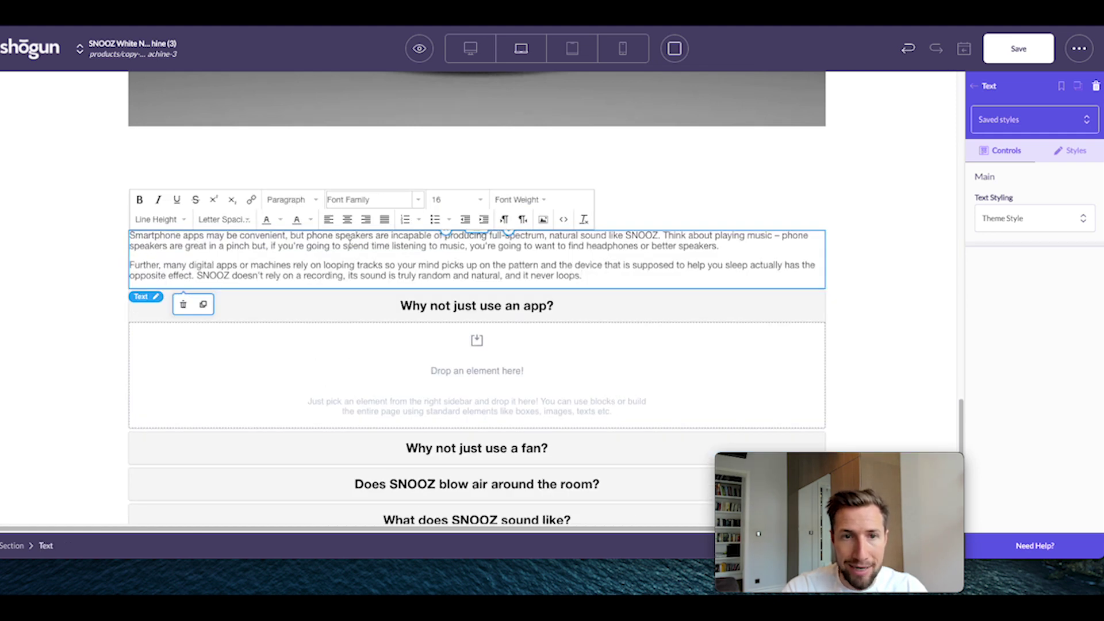
pyautogui.click(90, 270)
# - Give the answer text 20 px padding and duplicate it directly below
pyautogui.click(189, 266)
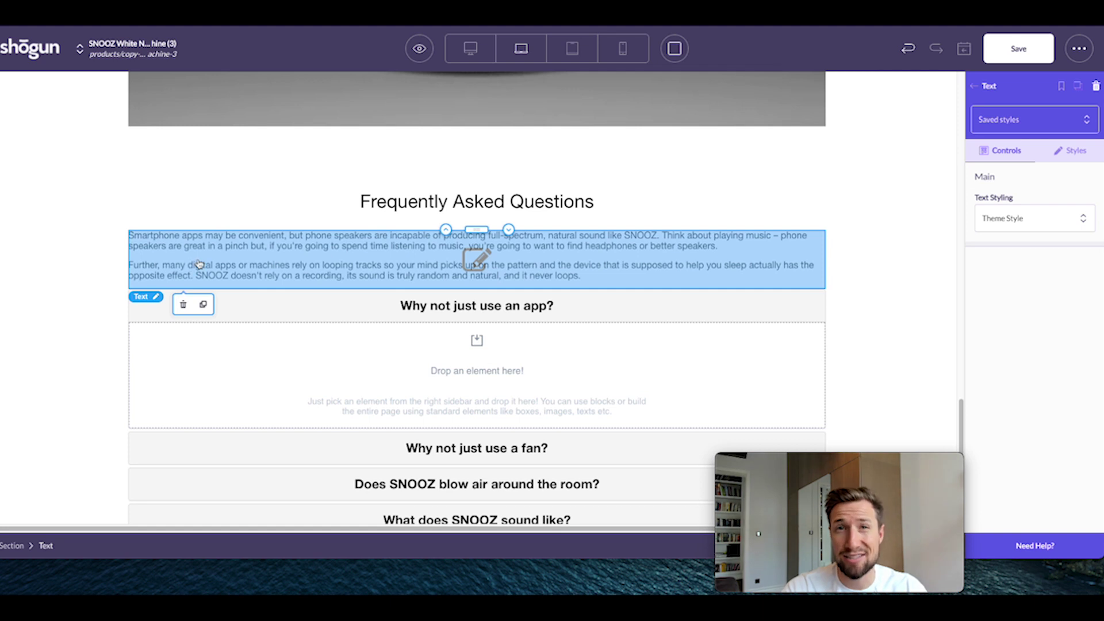
pyautogui.click(198, 265)
pyautogui.click(1071, 152)
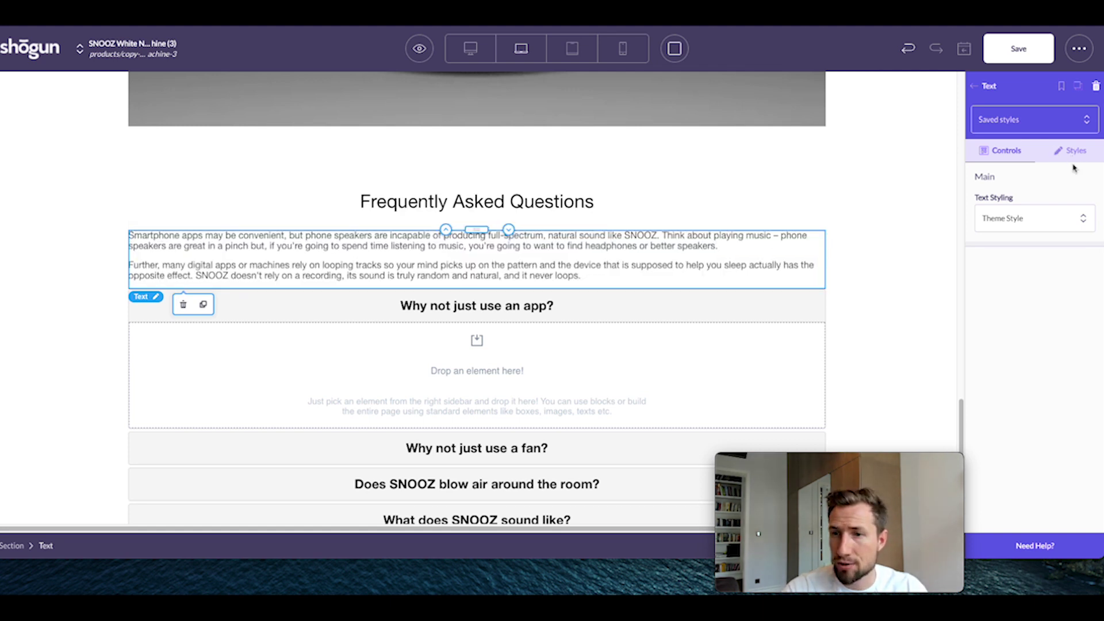
pyautogui.scroll(-4, 1027, 390)
pyautogui.click(999, 358)
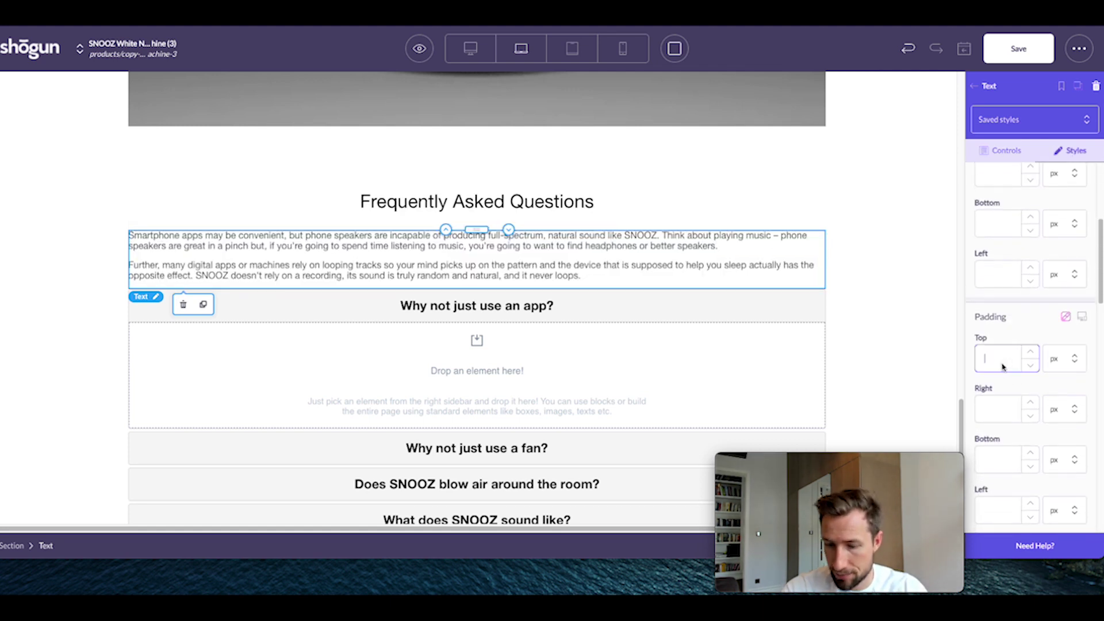
pyautogui.write('20')
pyautogui.click(1010, 401)
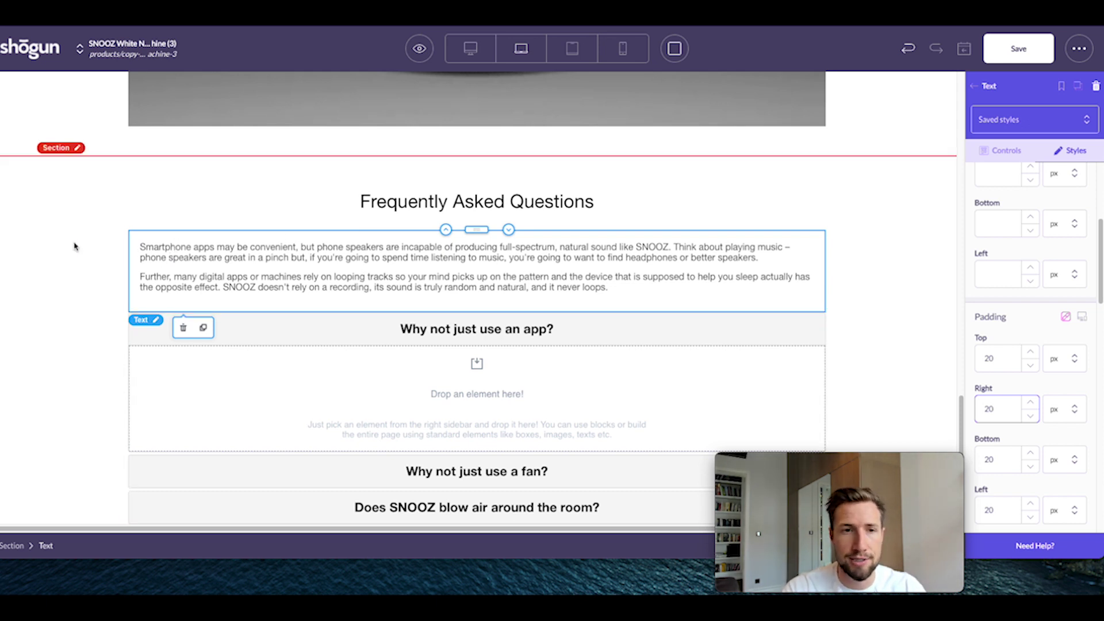
pyautogui.click(203, 327)
pyautogui.click(173, 365)
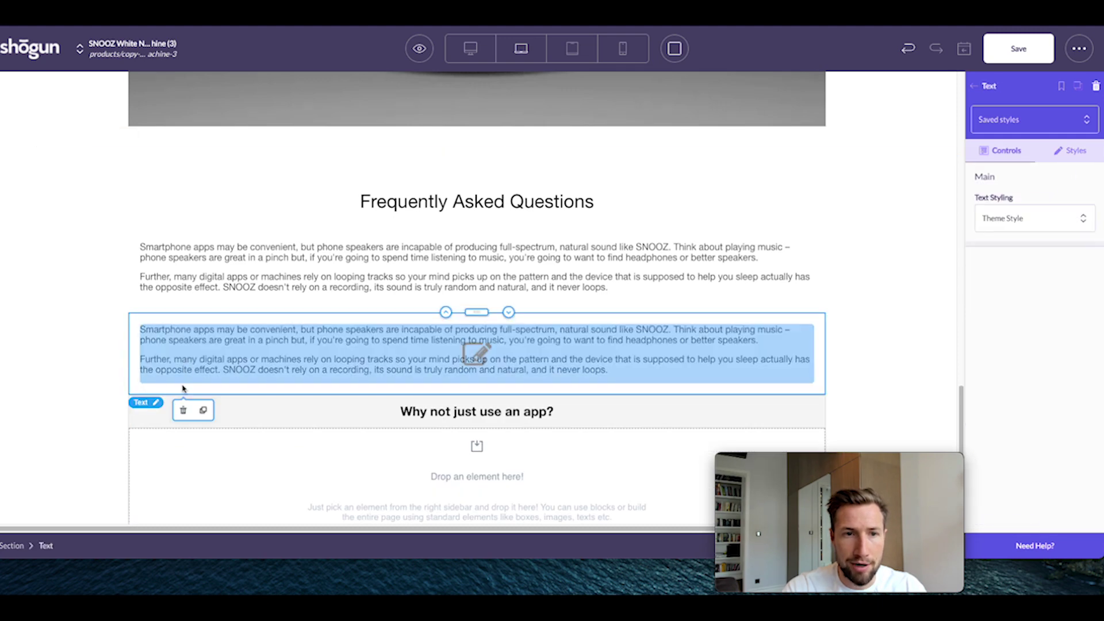
# - Make several more copies of the FAQ answer text block
pyautogui.click(203, 409)
pyautogui.click(221, 436)
pyautogui.click(203, 490)
pyautogui.scroll(-3, 253, 418)
pyautogui.click(201, 319)
pyautogui.click(202, 372)
# - Drag the answer text copies into the accordion's question panes
pyautogui.click(460, 284)
pyautogui.moveTo(476, 268); pyautogui.dragTo(488, 477)
pyautogui.scroll(-3, 472, 316)
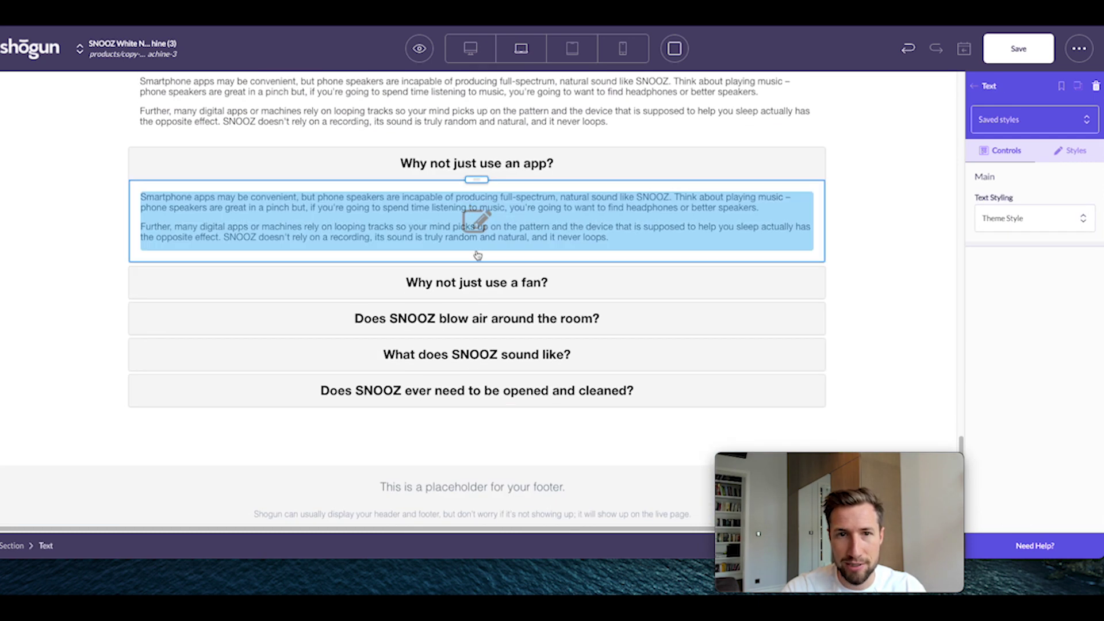
pyautogui.click(476, 348)
pyautogui.scroll(-2, 476, 448)
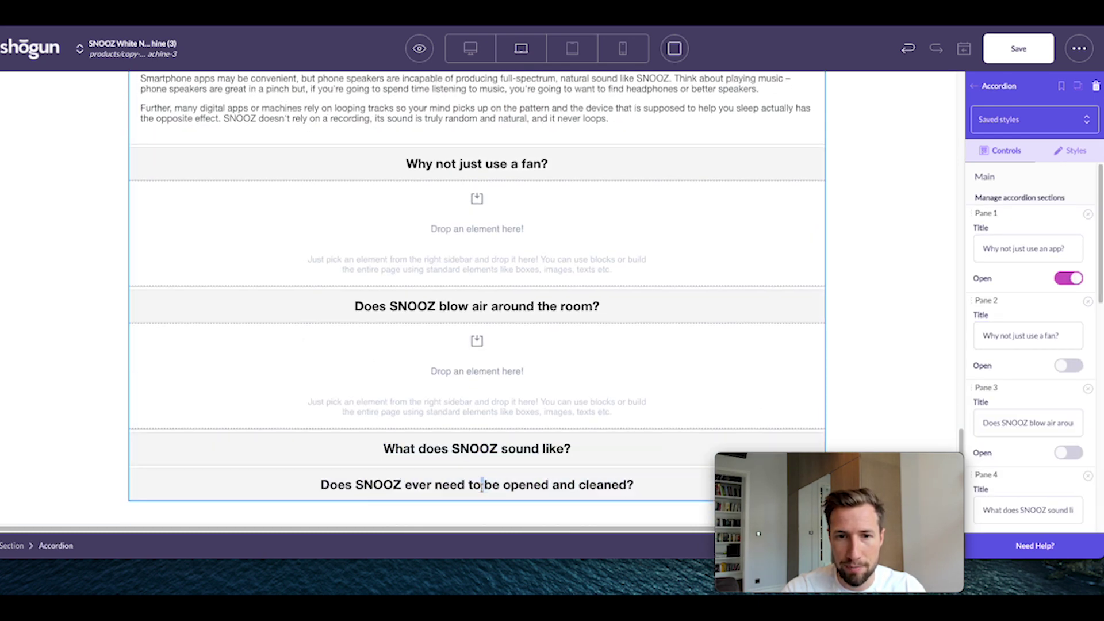
pyautogui.scroll(6, 350, 315)
pyautogui.click(443, 278)
pyautogui.moveTo(477, 266); pyautogui.dragTo(458, 312)
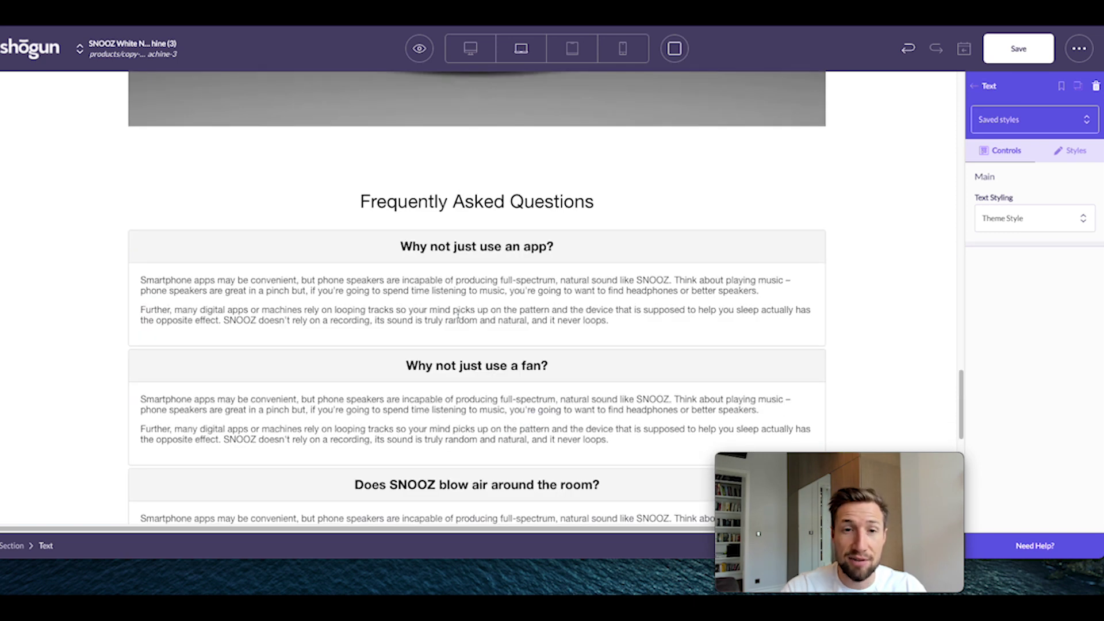
# - Start rewording the second question's answer text
pyautogui.click(349, 410)
pyautogui.click(375, 410)
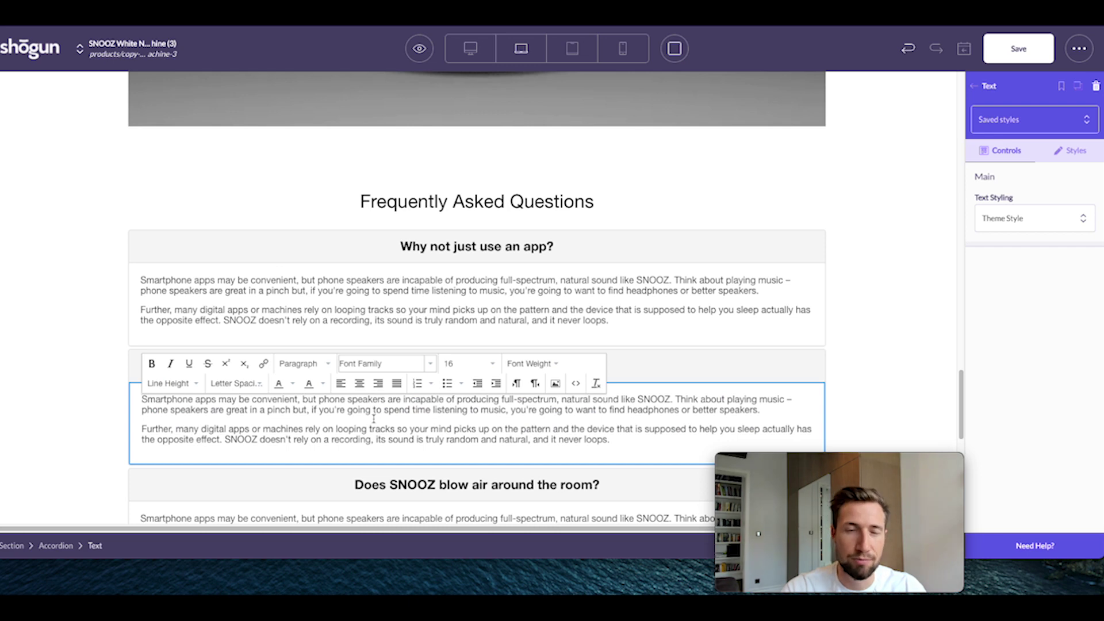
pyautogui.scroll(-6, 466, 424)
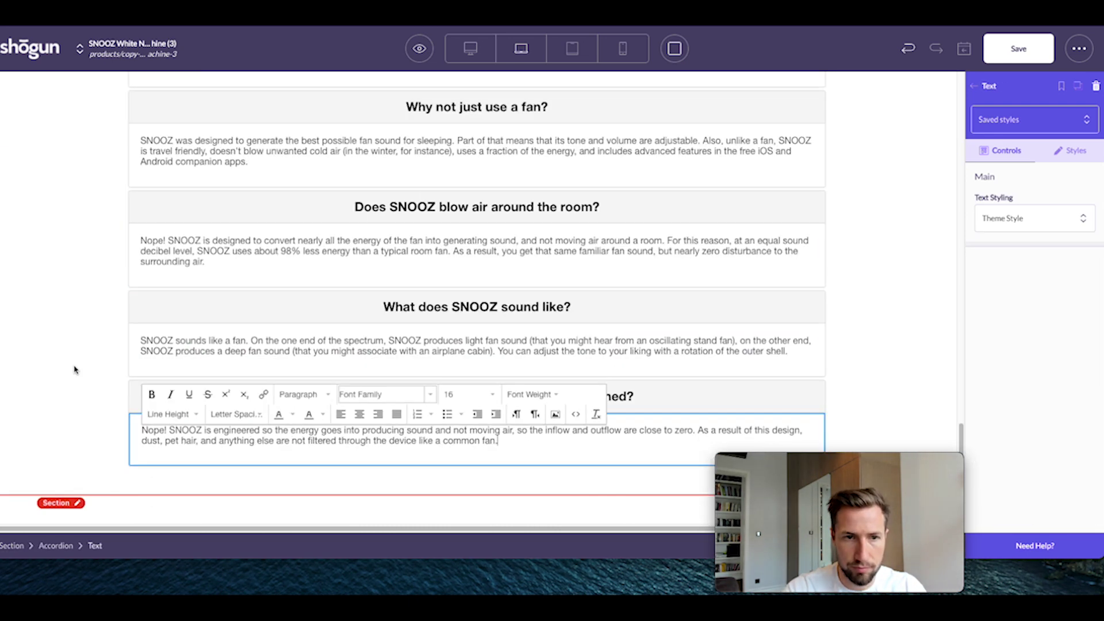
pyautogui.scroll(3, 493, 326)
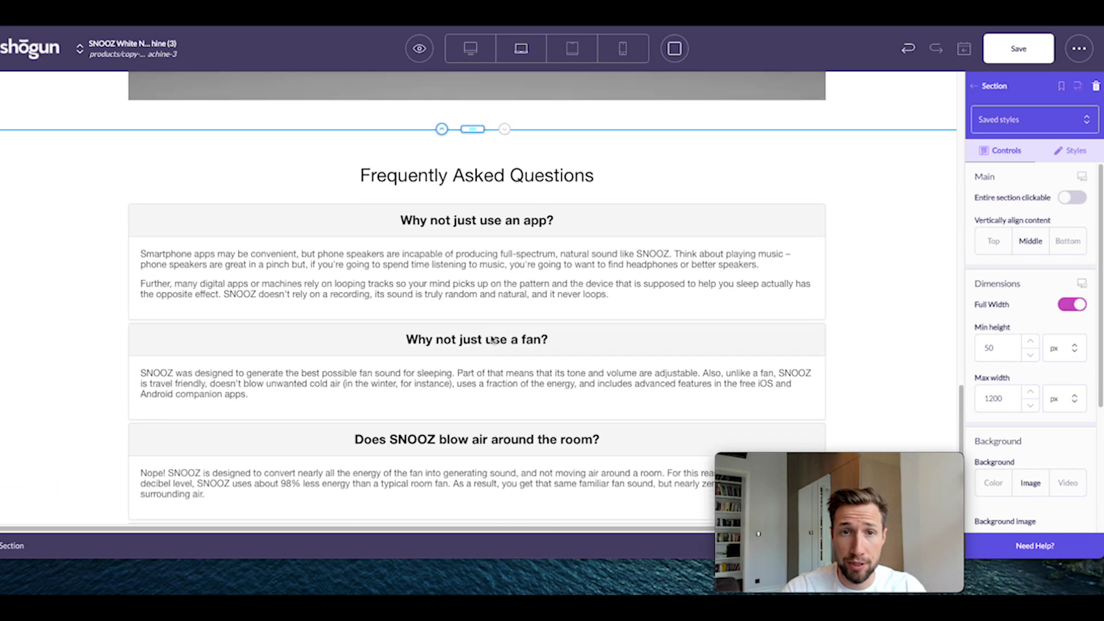
pyautogui.scroll(-1, 488, 332)
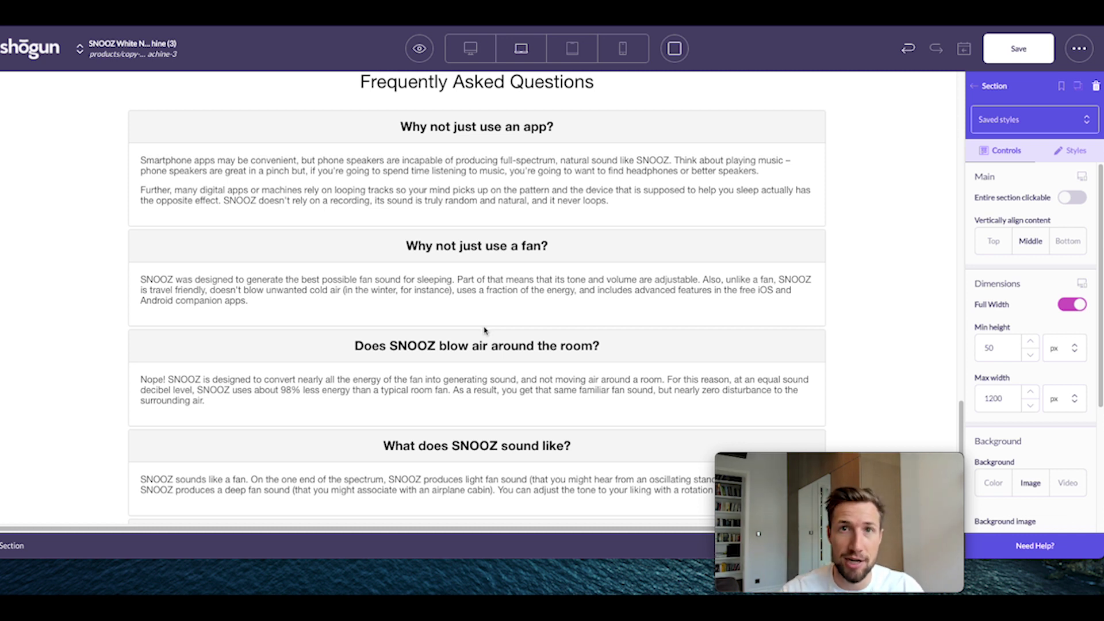
pyautogui.scroll(-5, 485, 331)
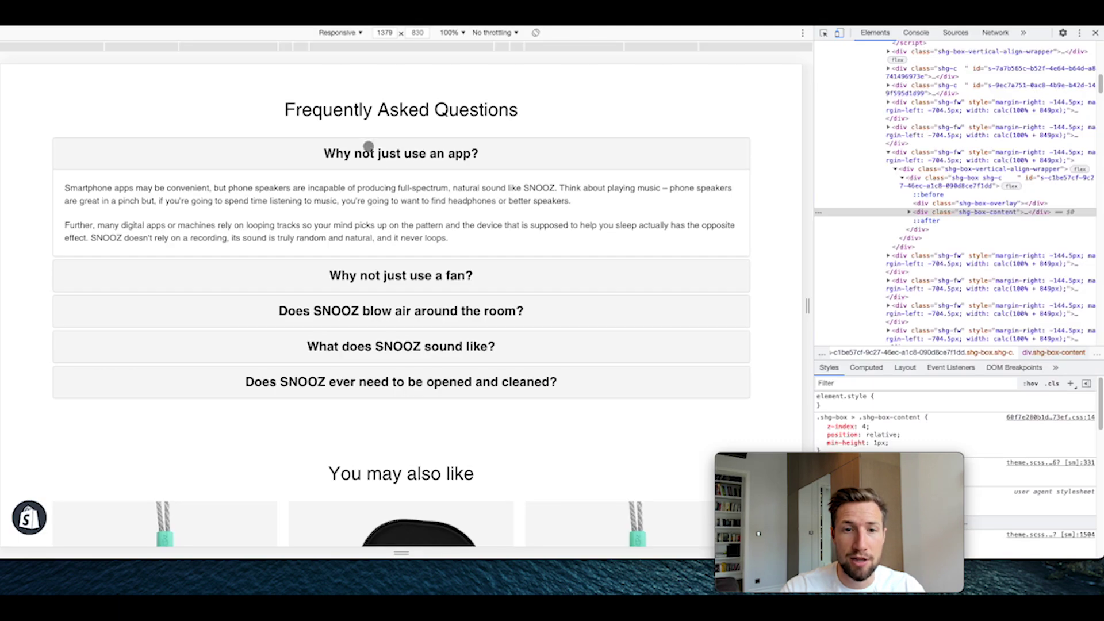
pyautogui.scroll(-5, 365, 148)
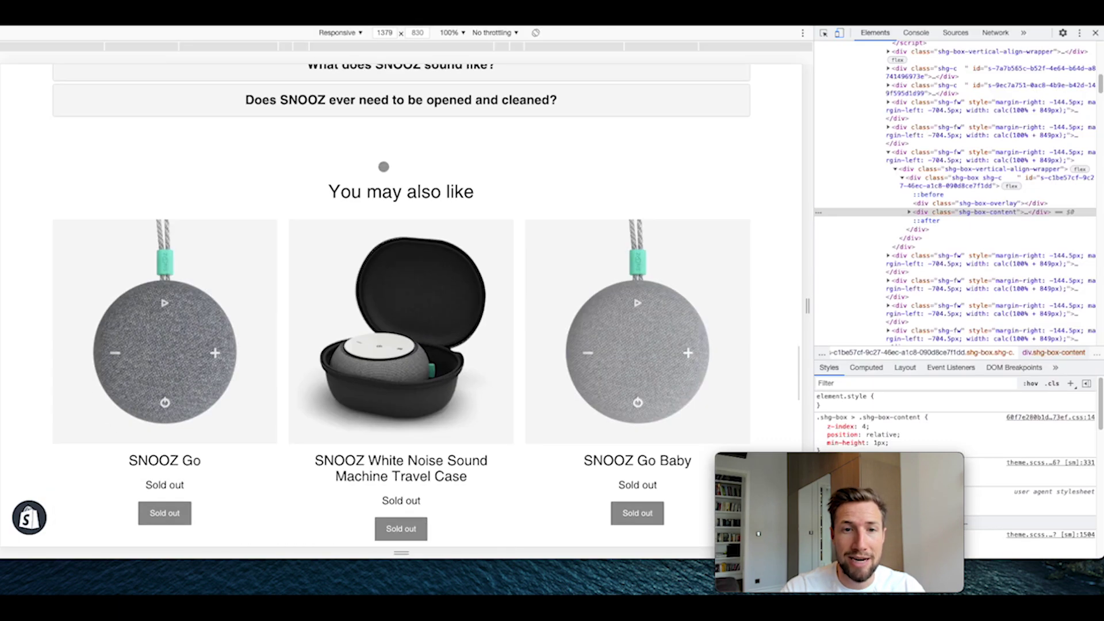
pyautogui.scroll(-1, 305, 266)
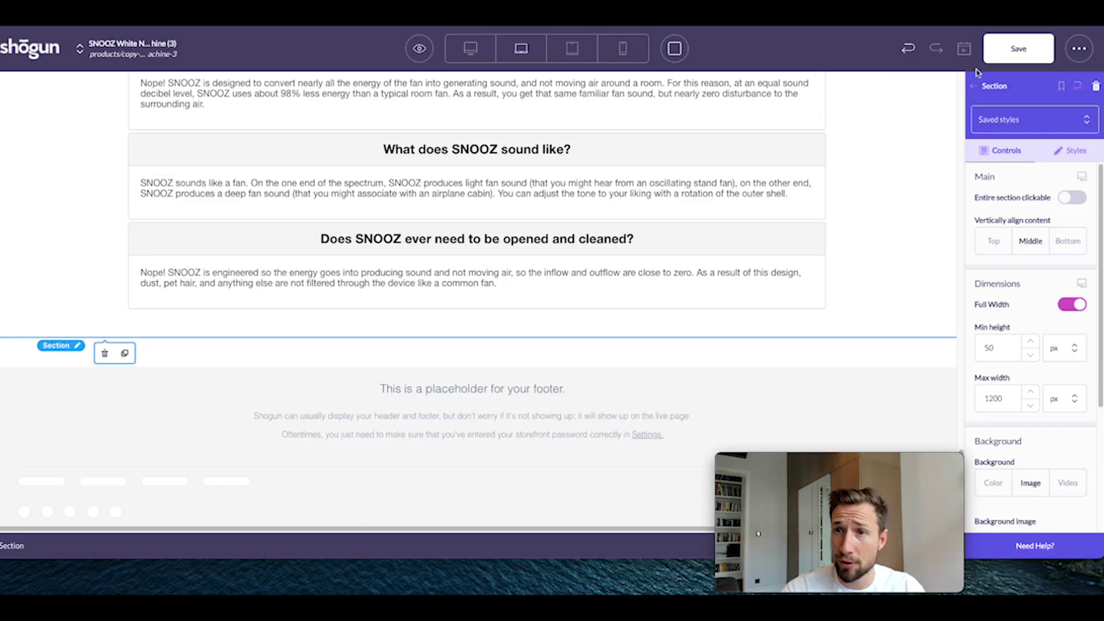
pyautogui.moveTo(1000, 161); pyautogui.dragTo(619, 332)
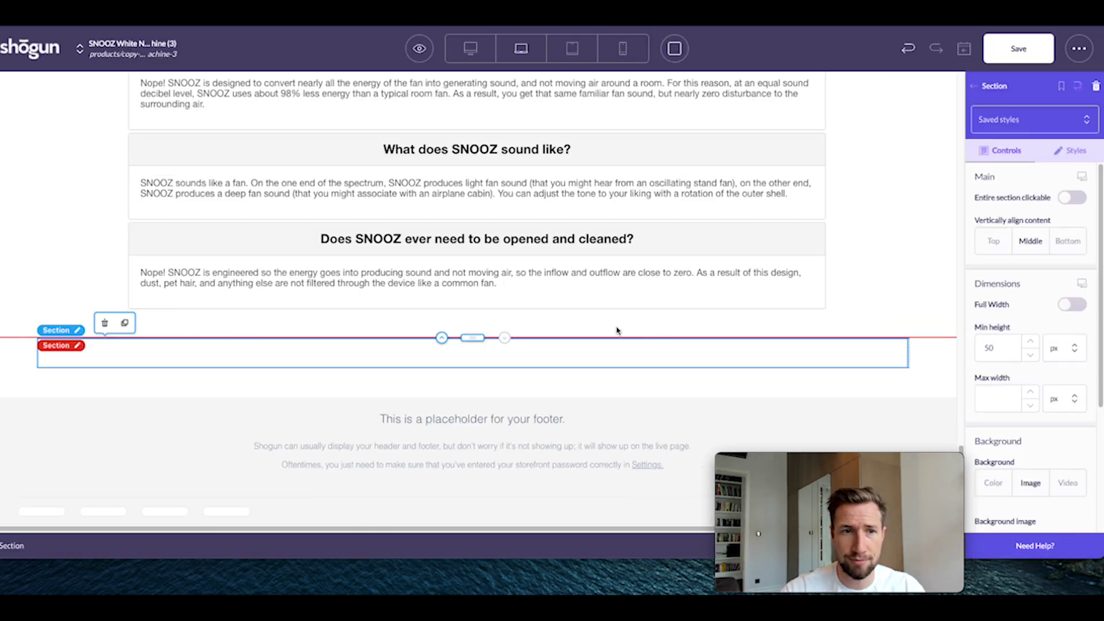
# - Make the new section full width with an auto right margin and 50 px top padding
pyautogui.click(1072, 304)
pyautogui.click(1002, 405)
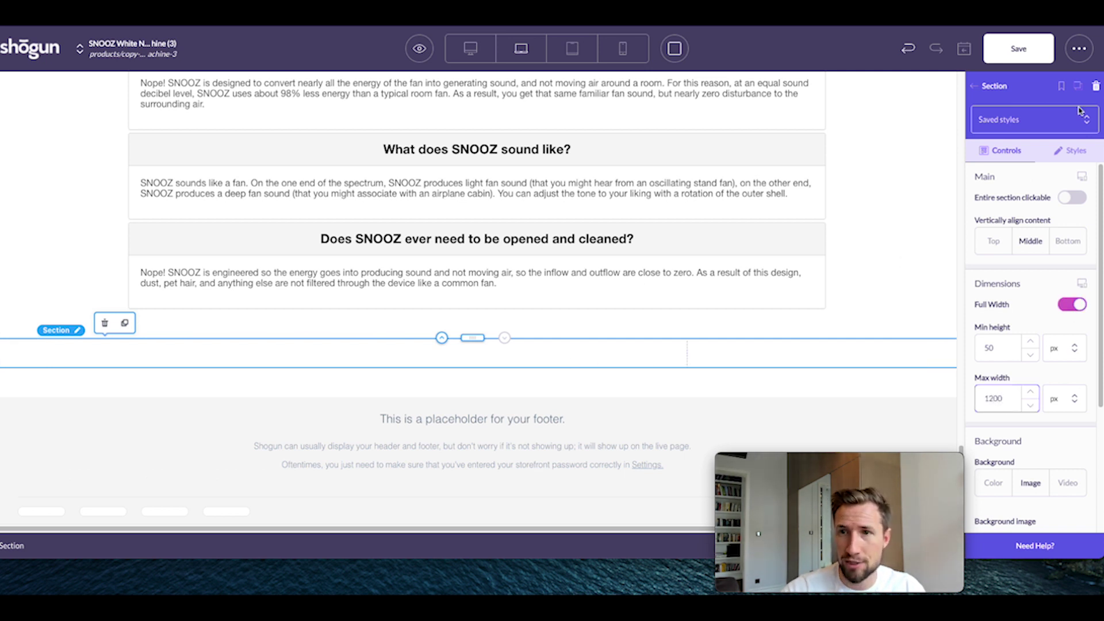
pyautogui.click(1075, 151)
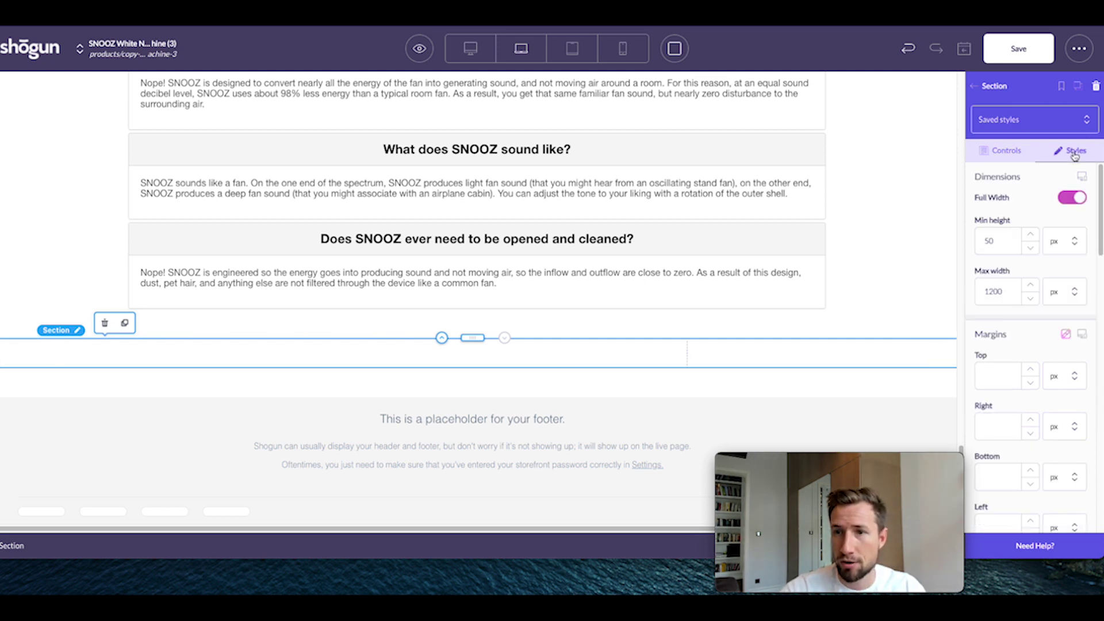
pyautogui.click(1064, 426)
pyautogui.click(1068, 496)
pyautogui.scroll(-4, 1068, 495)
pyautogui.click(997, 417)
pyautogui.write('50')
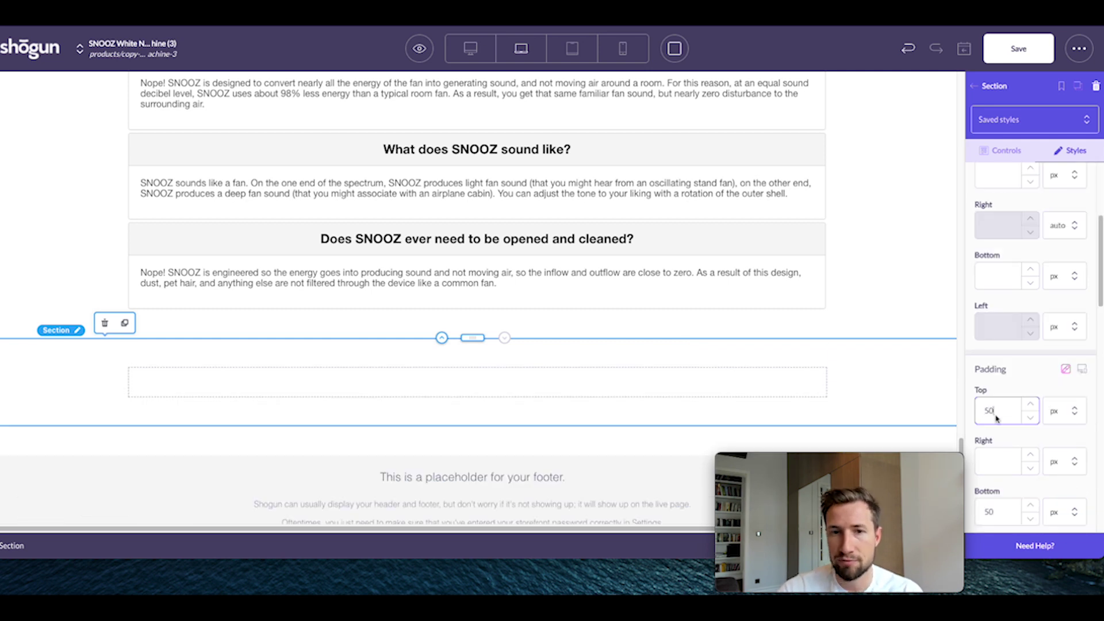
pyautogui.click(480, 433)
# - Add a heading reading 'You may also like' with a 20 px bottom margin
pyautogui.moveTo(1000, 445); pyautogui.dragTo(505, 387)
pyautogui.doubleClick(508, 390)
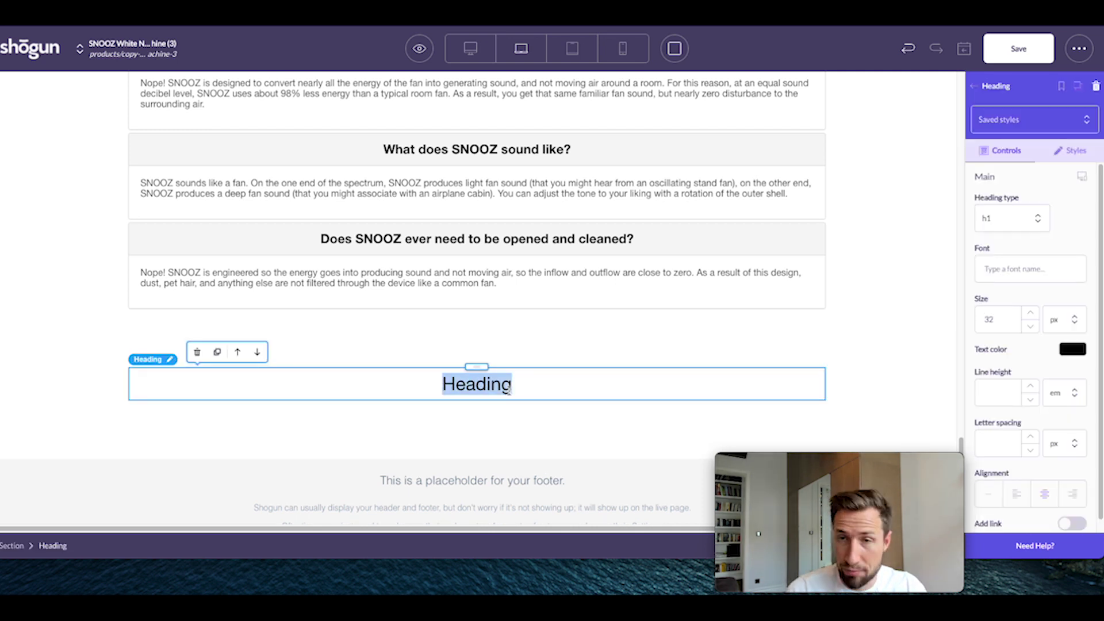
pyautogui.write('You may also like')
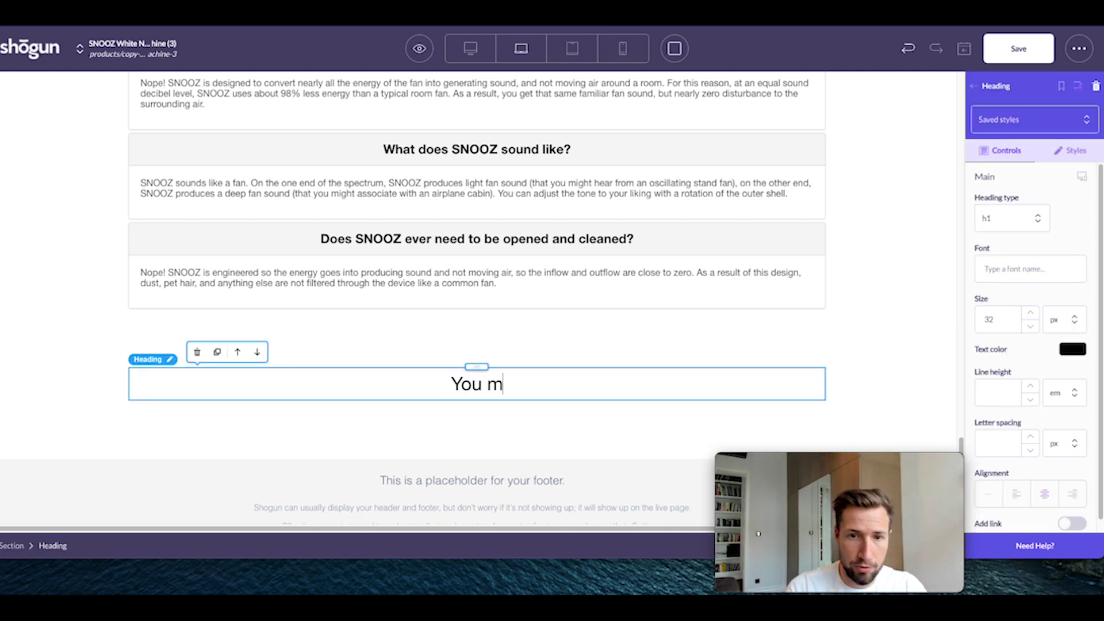
pyautogui.click(1070, 151)
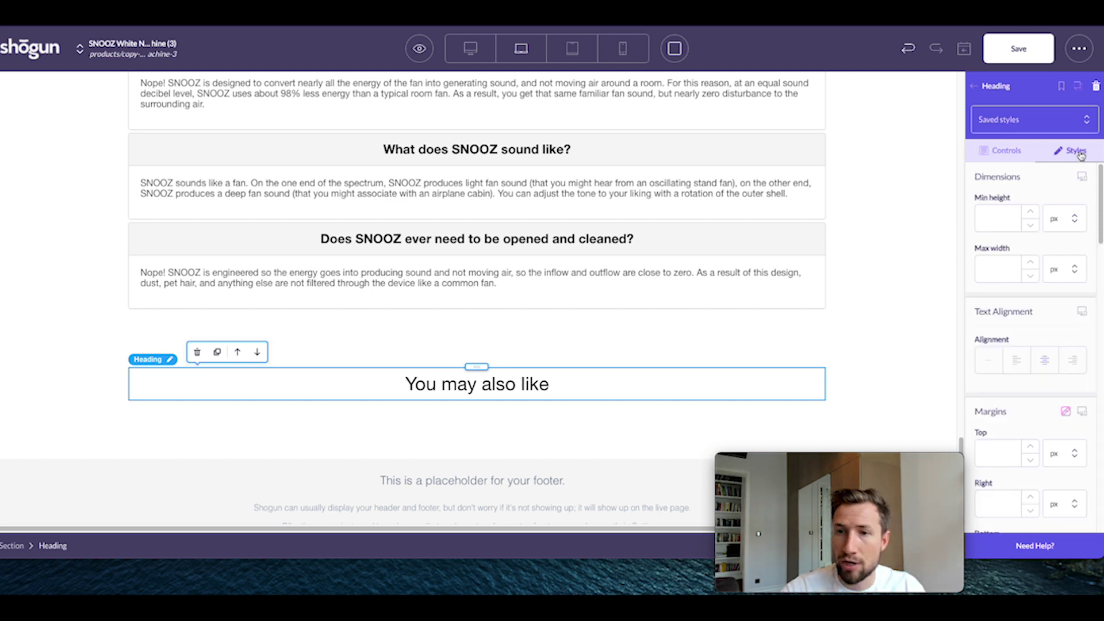
pyautogui.scroll(-3, 1012, 453)
pyautogui.click(1065, 342)
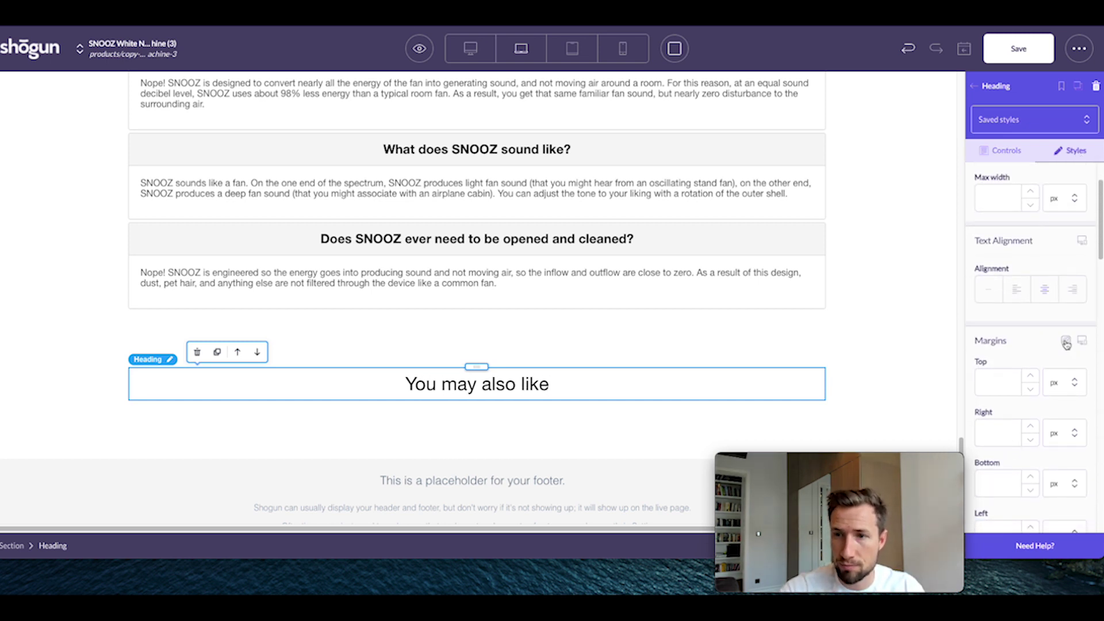
pyautogui.scroll(-1, 1067, 345)
pyautogui.click(1000, 468)
pyautogui.write('20')
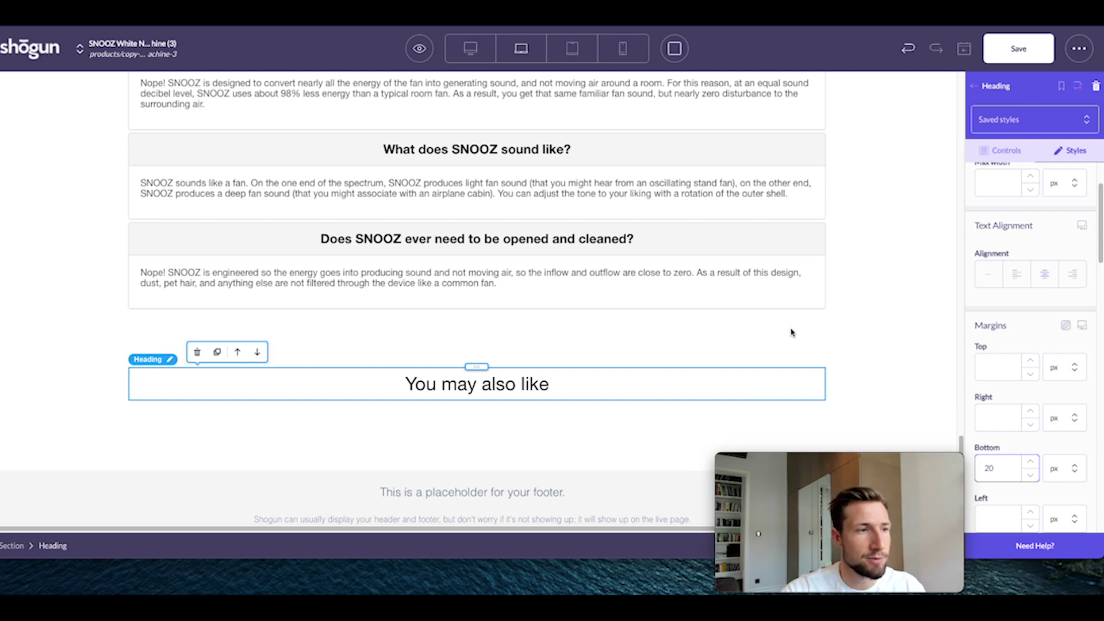
# - Add a Product Collection block beneath the 'You may also like' heading
pyautogui.click(974, 86)
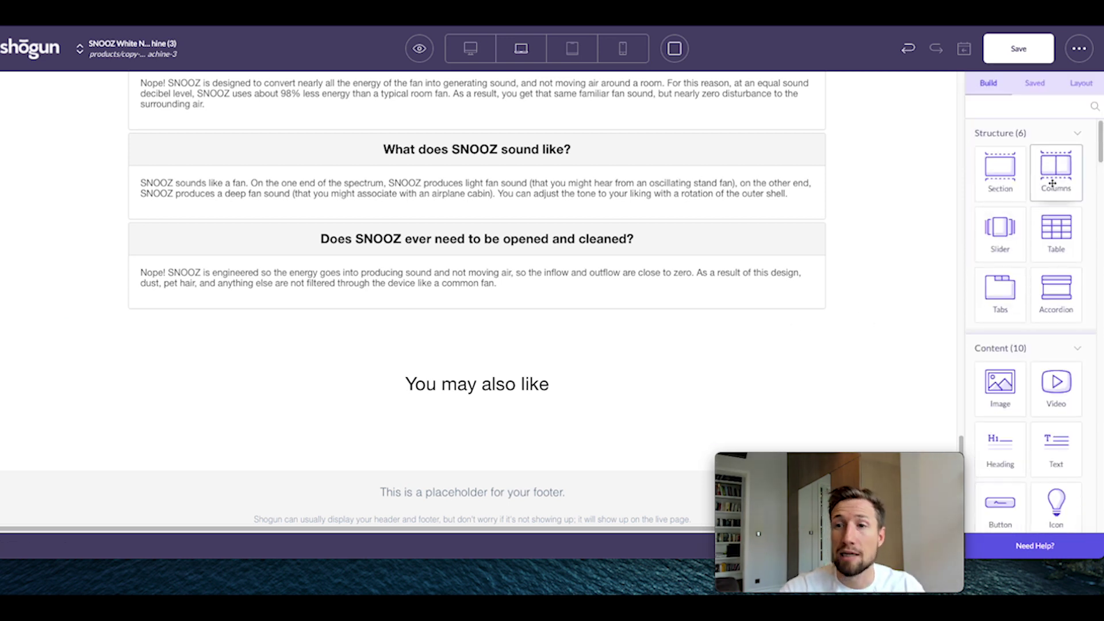
pyautogui.scroll(-3, 1027, 287)
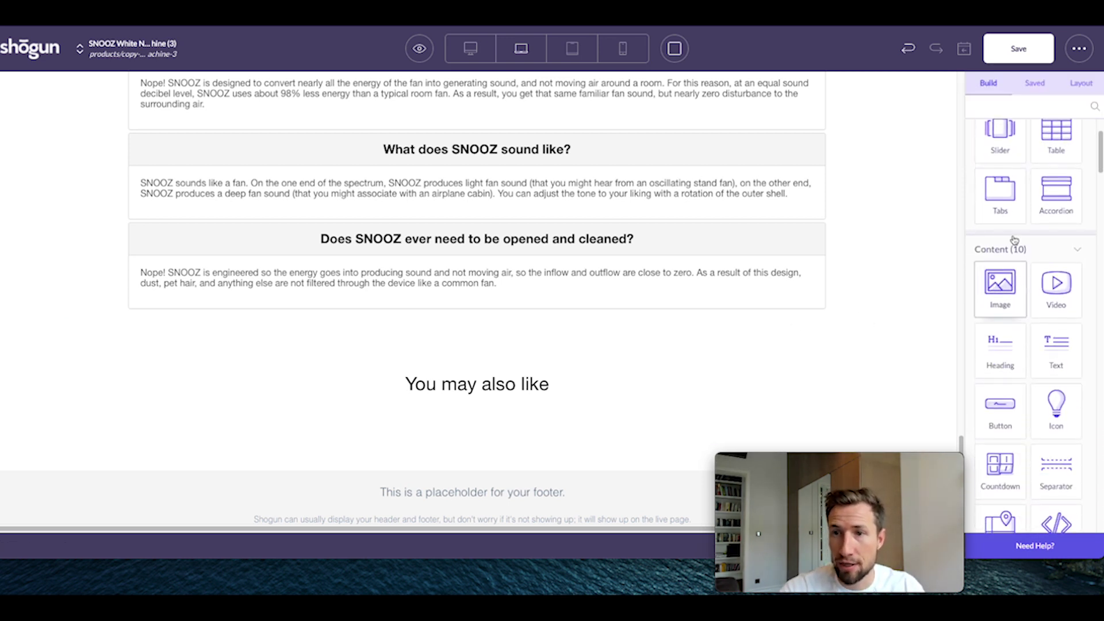
pyautogui.scroll(-8, 1031, 316)
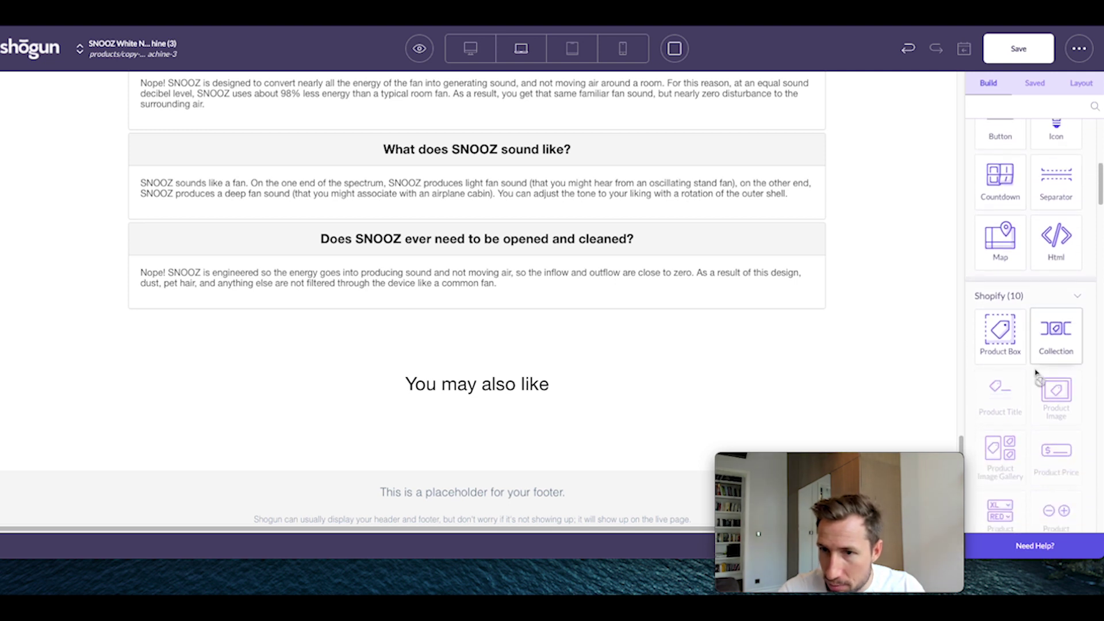
pyautogui.moveTo(1002, 359); pyautogui.dragTo(495, 413)
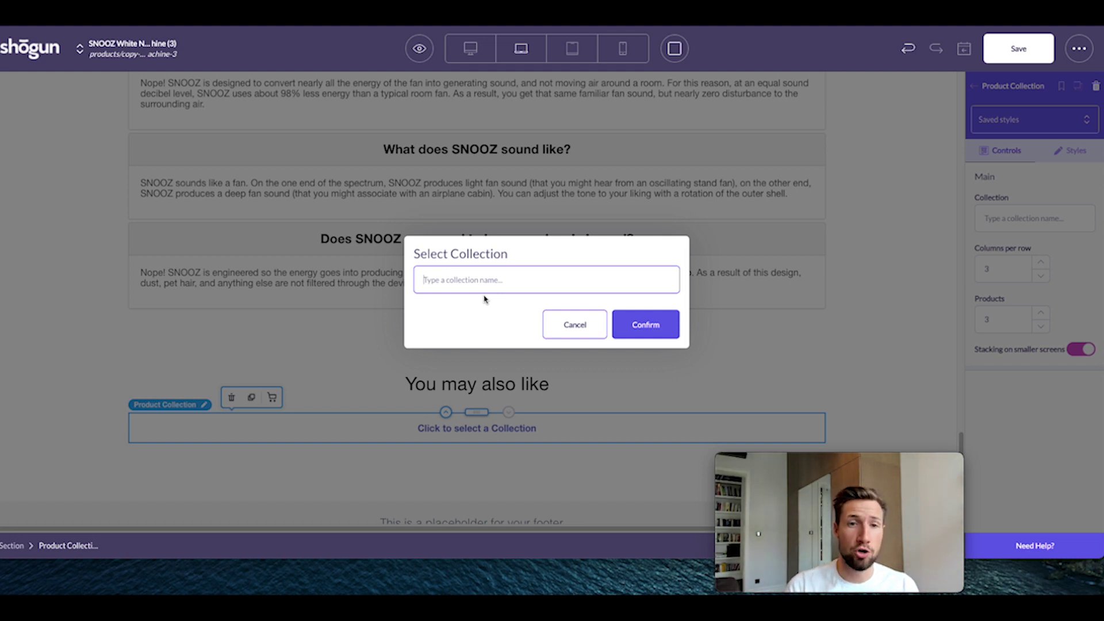
# - Assign the Related Products collection to the product block and confirm
pyautogui.write('Related')
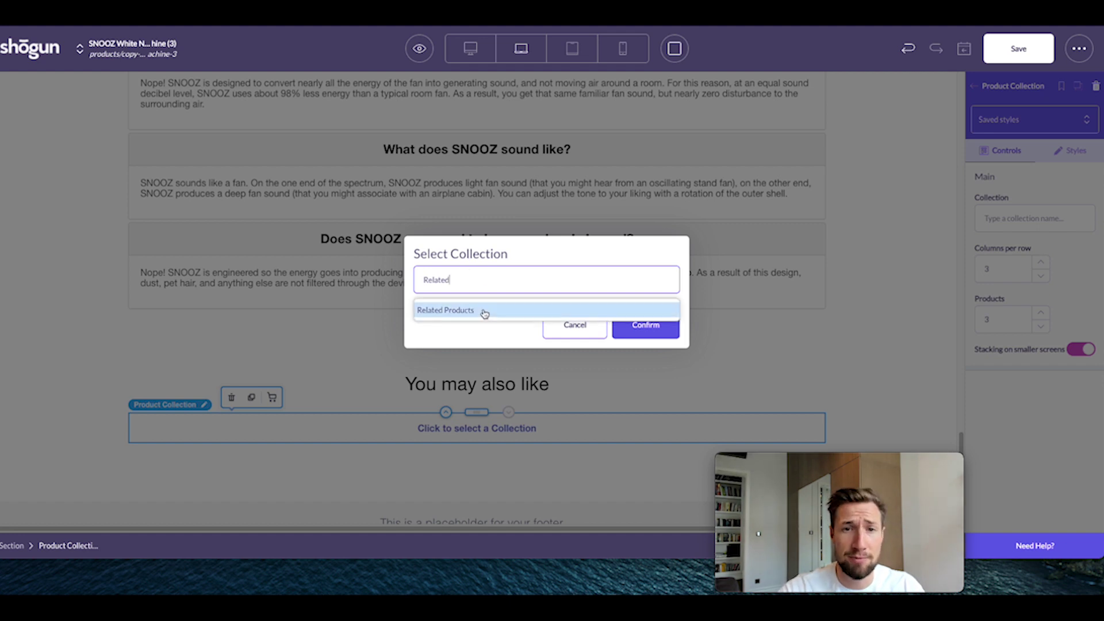
pyautogui.click(485, 312)
pyautogui.click(644, 327)
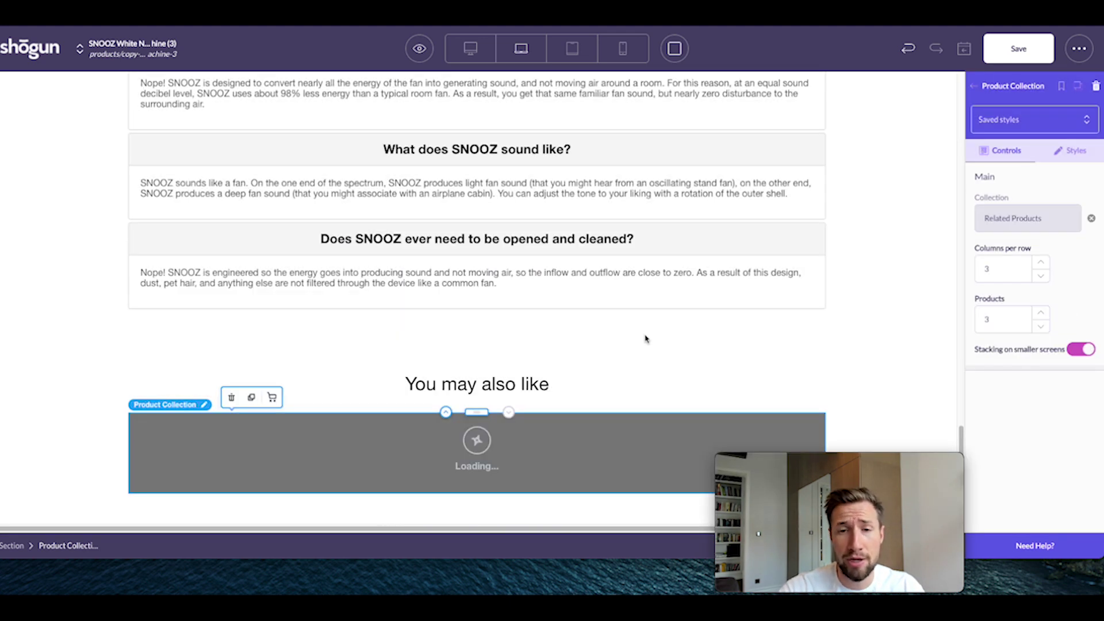
pyautogui.scroll(-5, 647, 319)
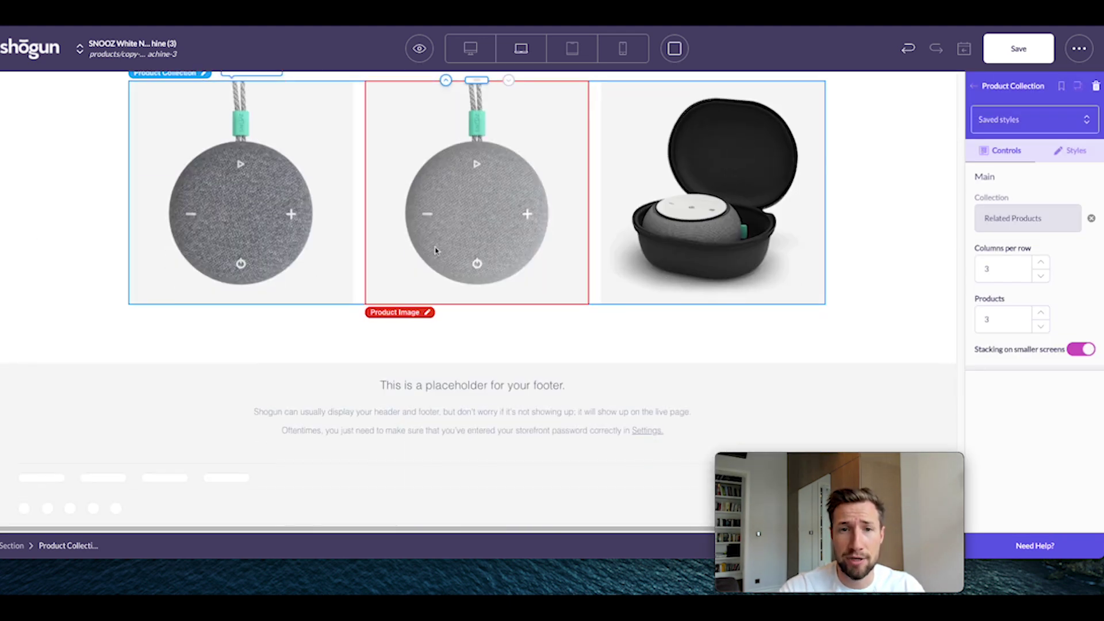
pyautogui.scroll(2, 435, 250)
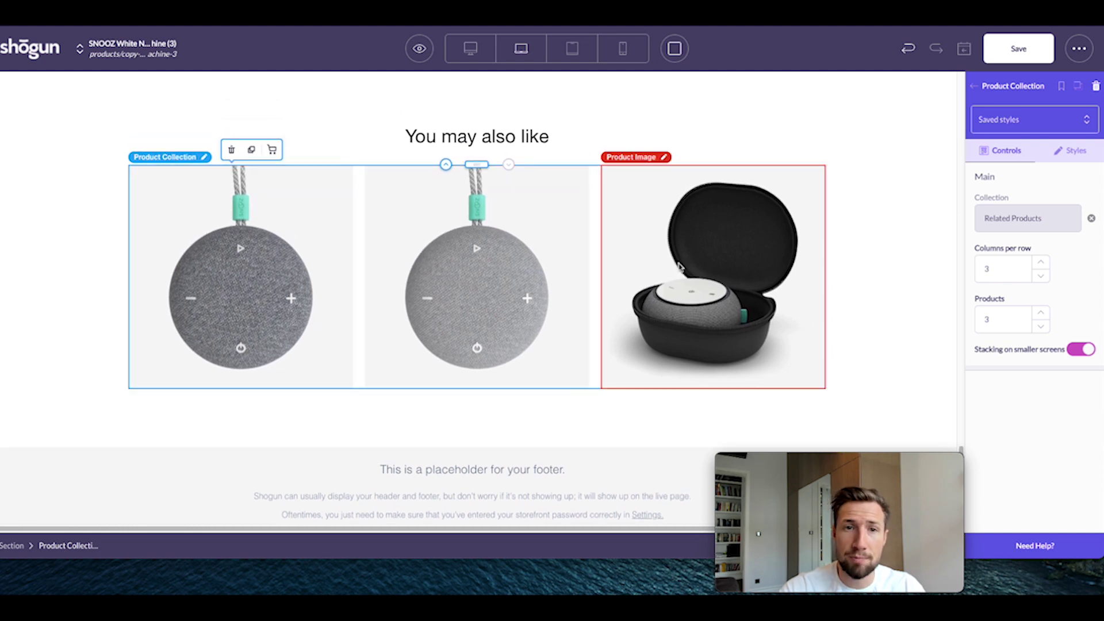
# - Add a product title, price and Add to Cart button under the first product image
pyautogui.click(973, 86)
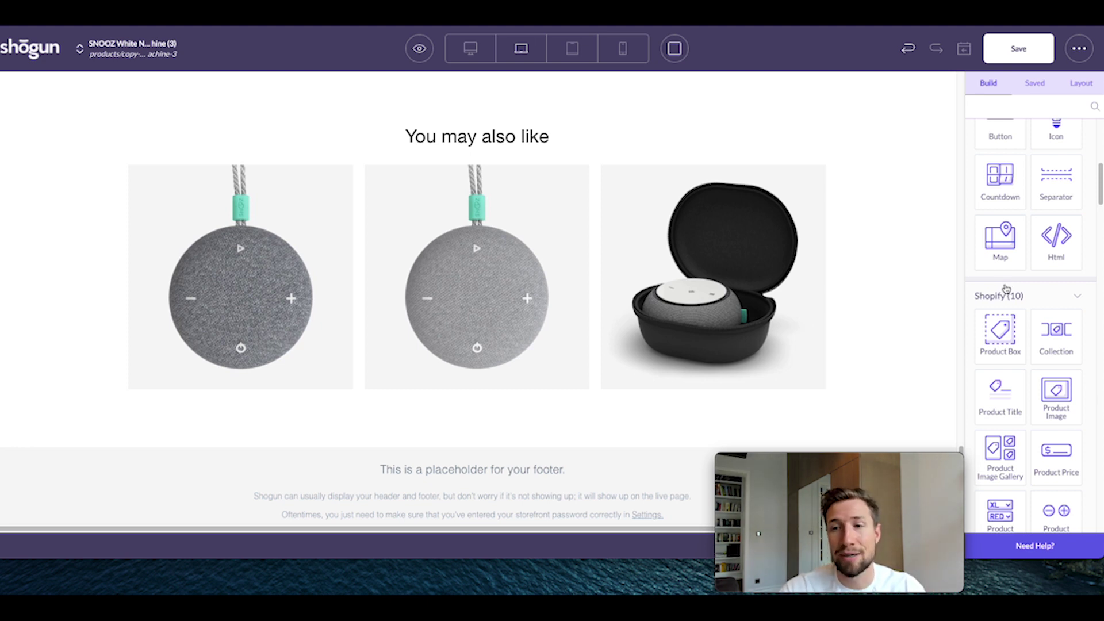
pyautogui.moveTo(1000, 397); pyautogui.dragTo(244, 399)
pyautogui.scroll(-2, 1010, 244)
pyautogui.moveTo(1055, 253); pyautogui.dragTo(291, 424)
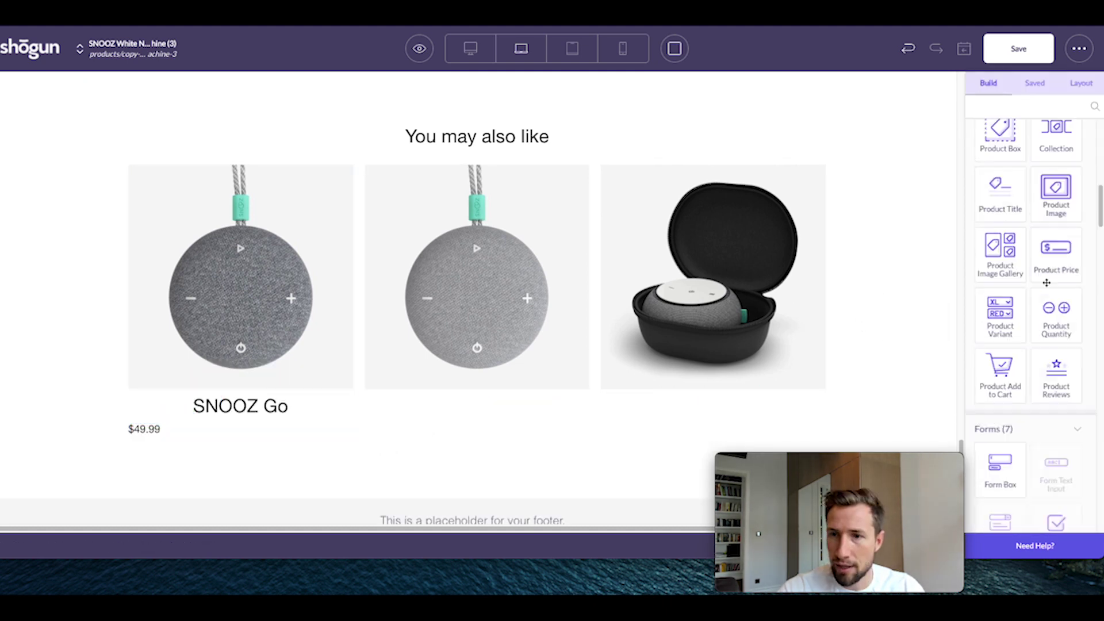
pyautogui.moveTo(1001, 373); pyautogui.dragTo(273, 446)
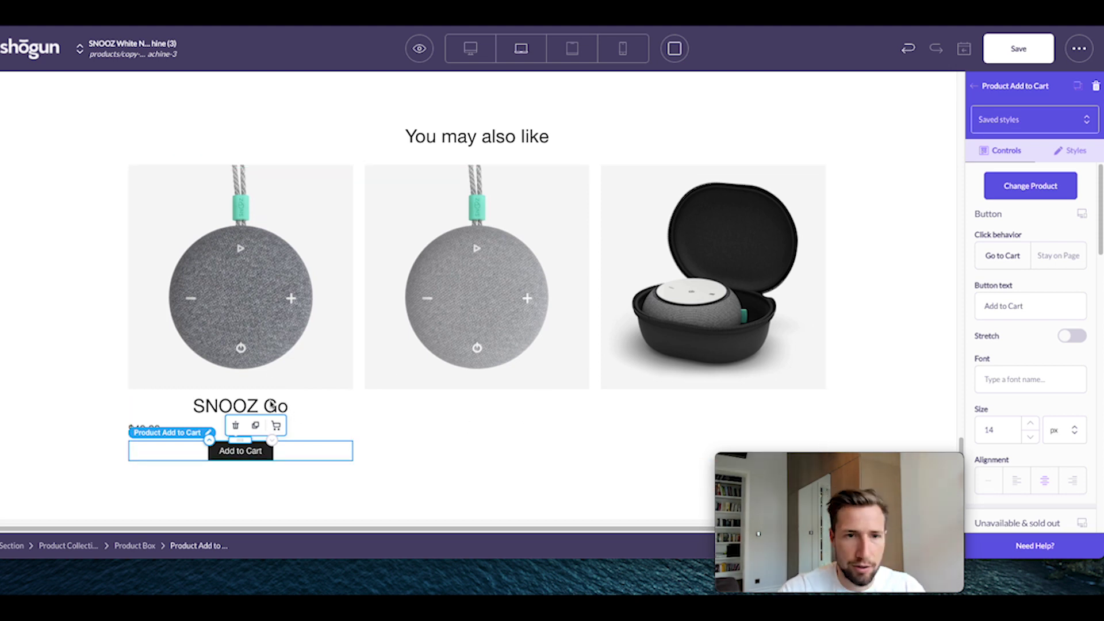
# - Make the SNOOZ Go title an h2 with a 5 px top margin
pyautogui.click(247, 410)
pyautogui.click(990, 256)
pyautogui.click(1001, 296)
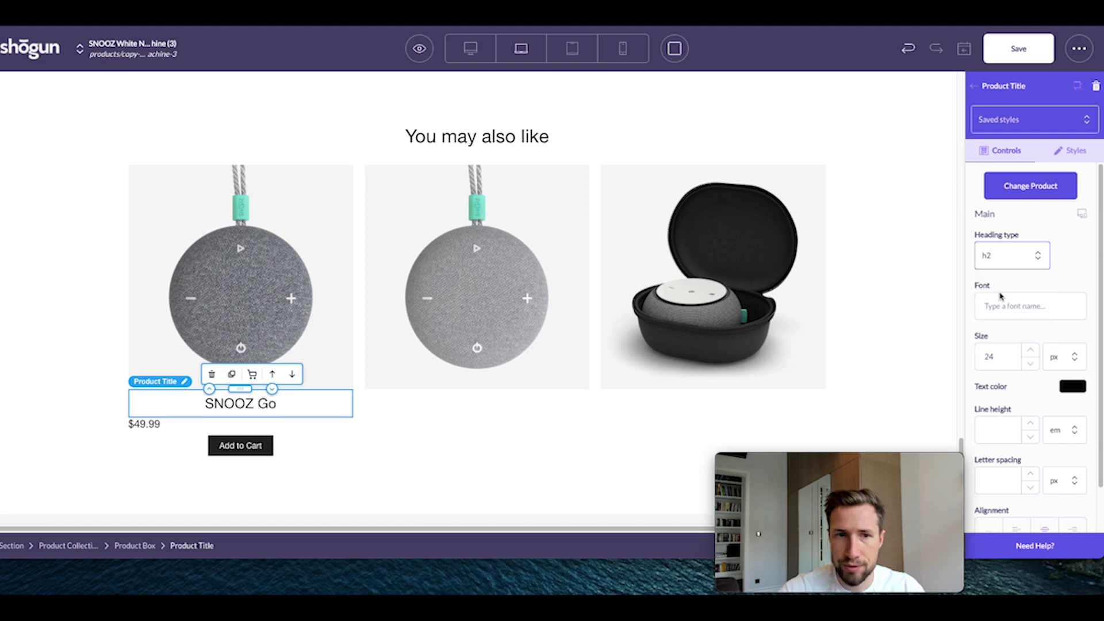
pyautogui.click(1082, 148)
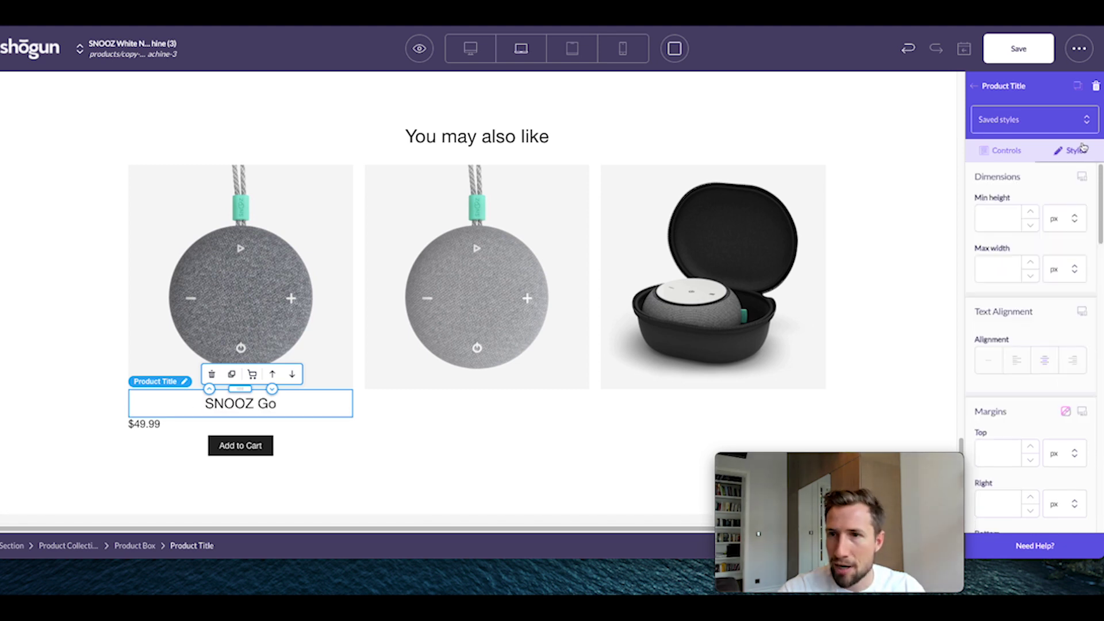
pyautogui.scroll(-1, 1030, 438)
pyautogui.click(1001, 414)
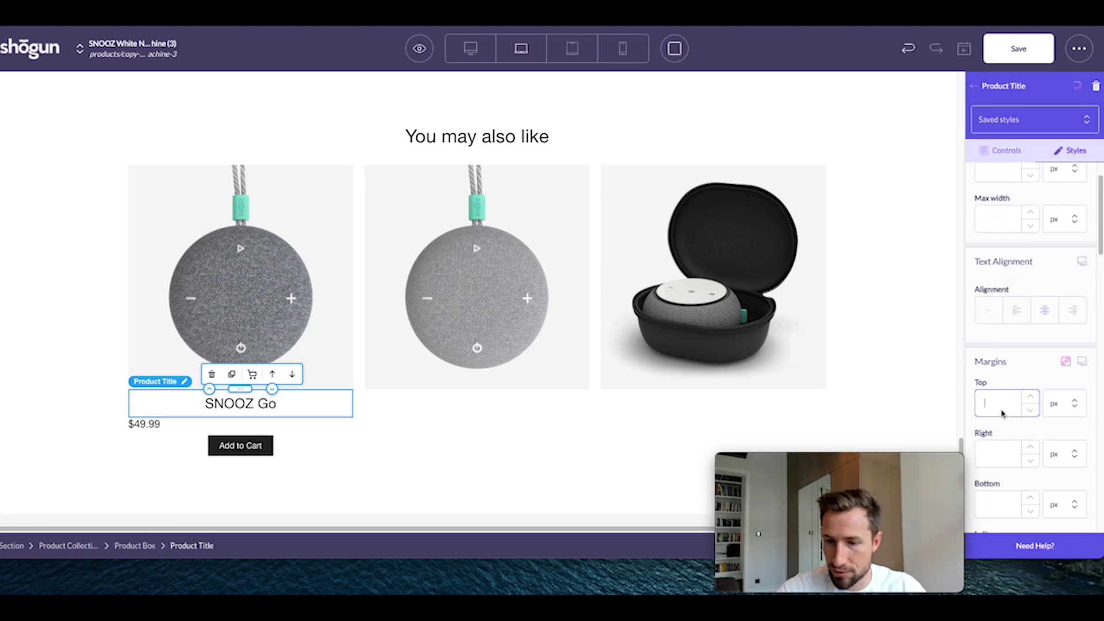
pyautogui.write('5')
# - Centre the $49.99 price and give it a 5 px top margin
pyautogui.click(153, 432)
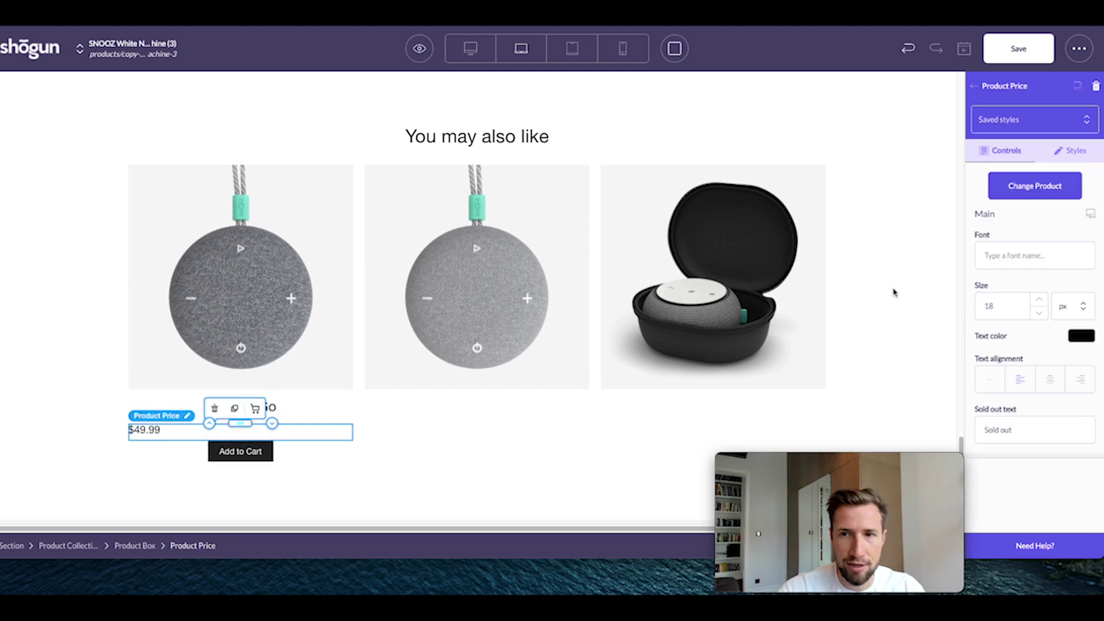
pyautogui.click(1046, 382)
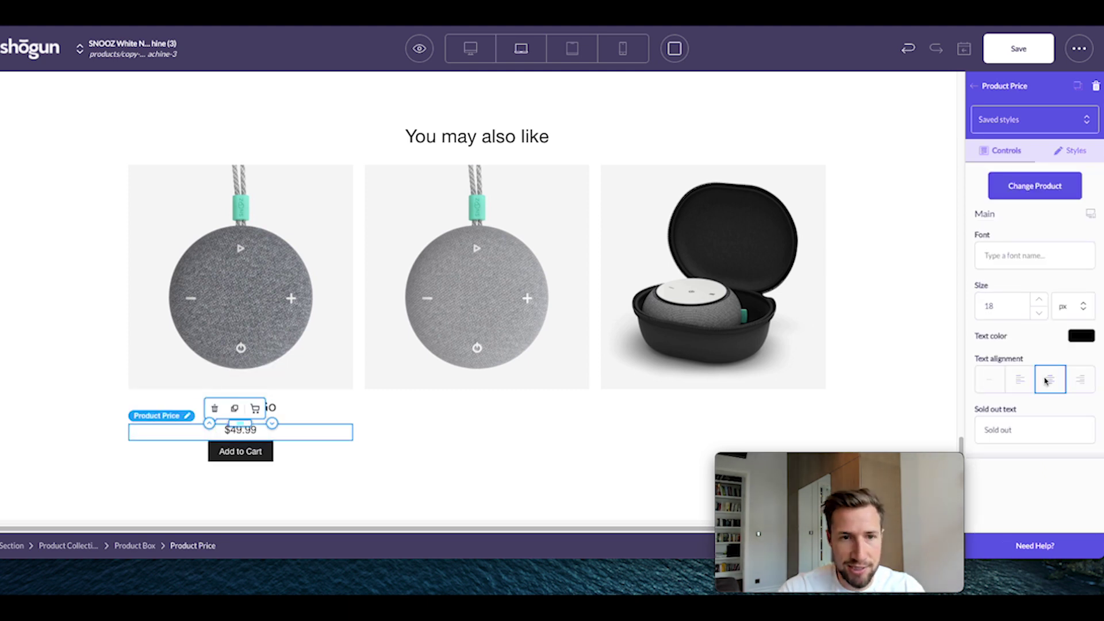
pyautogui.click(1072, 150)
pyautogui.scroll(-3, 1013, 296)
pyautogui.click(989, 271)
pyautogui.write('5')
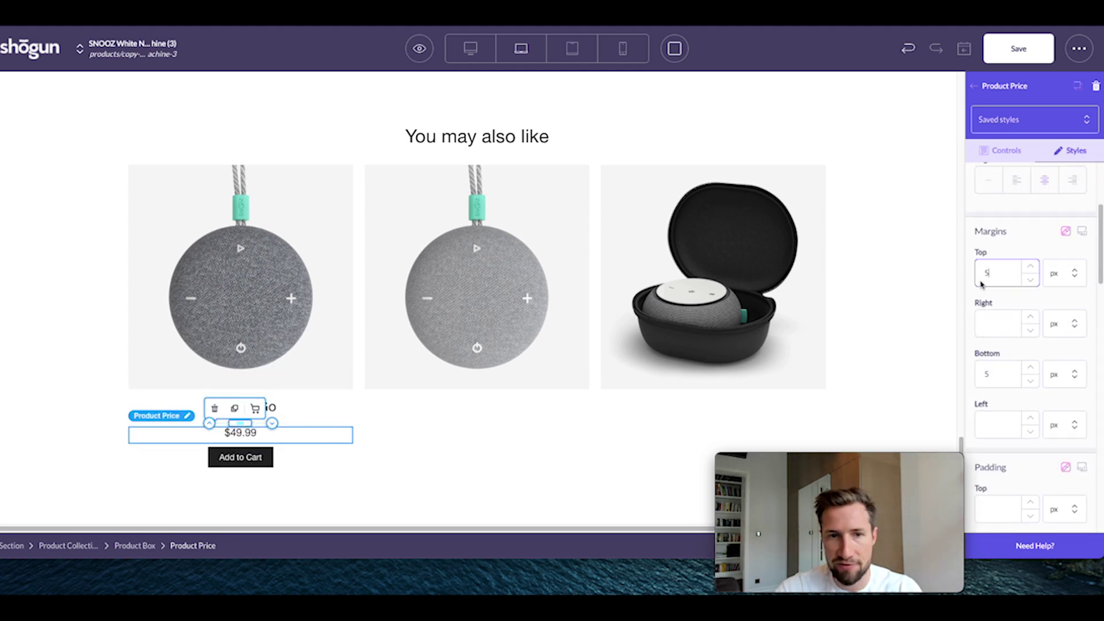
# - Give the Add to Cart button a 10 px top margin
pyautogui.click(266, 460)
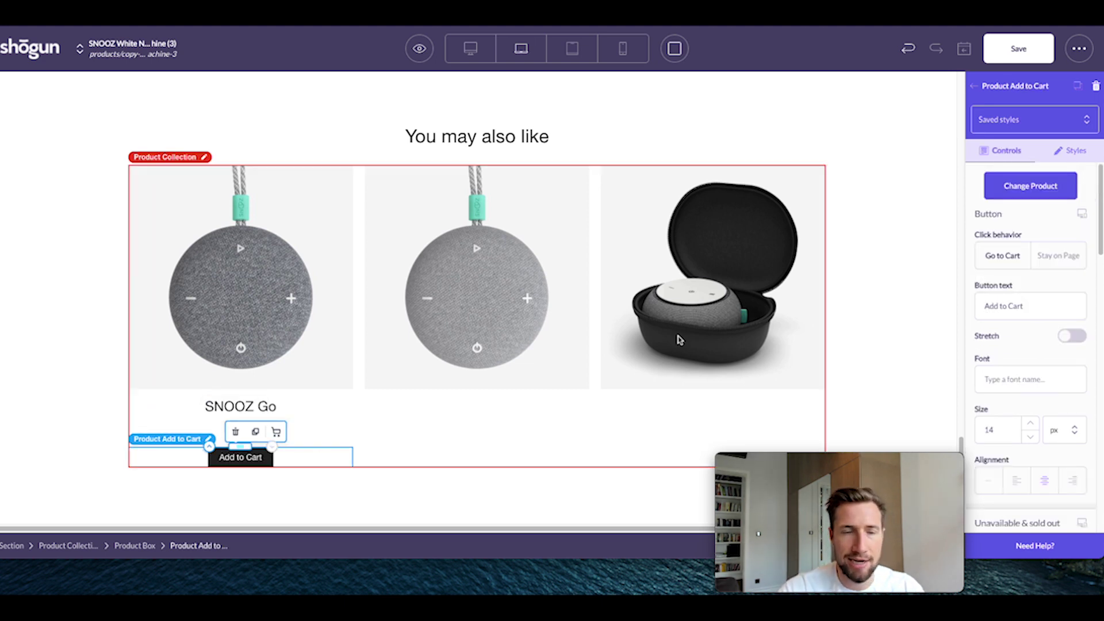
pyautogui.click(1072, 151)
pyautogui.scroll(-3, 999, 286)
pyautogui.click(998, 263)
pyautogui.write('10')
# - Duplicate the product title, price and Add to Cart button
pyautogui.click(456, 476)
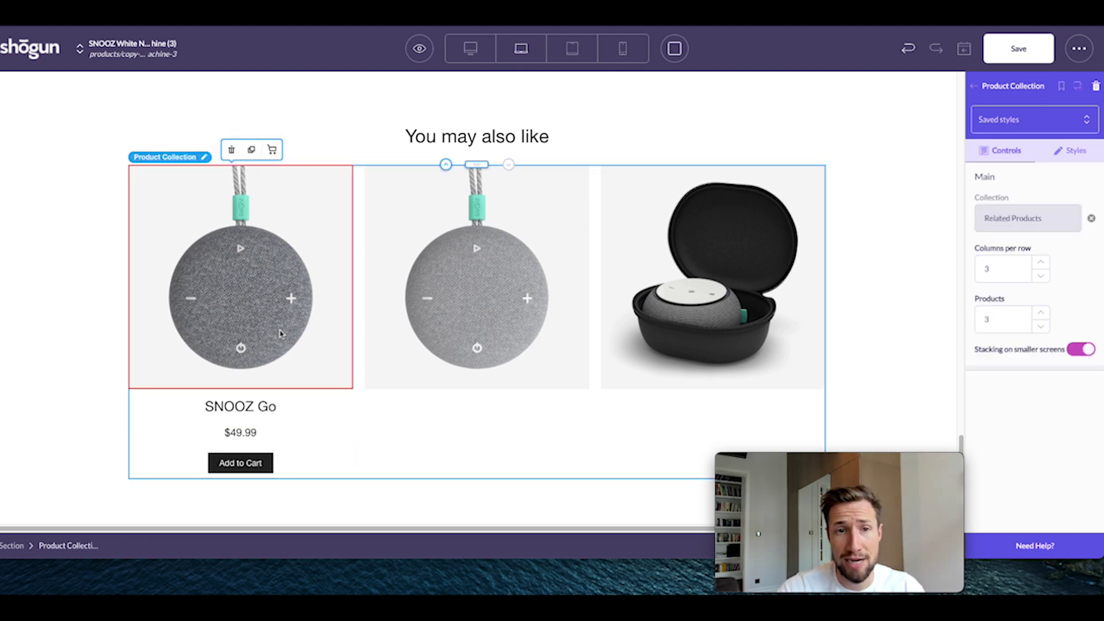
pyautogui.click(286, 412)
pyautogui.click(236, 345)
pyautogui.click(234, 382)
pyautogui.click(296, 432)
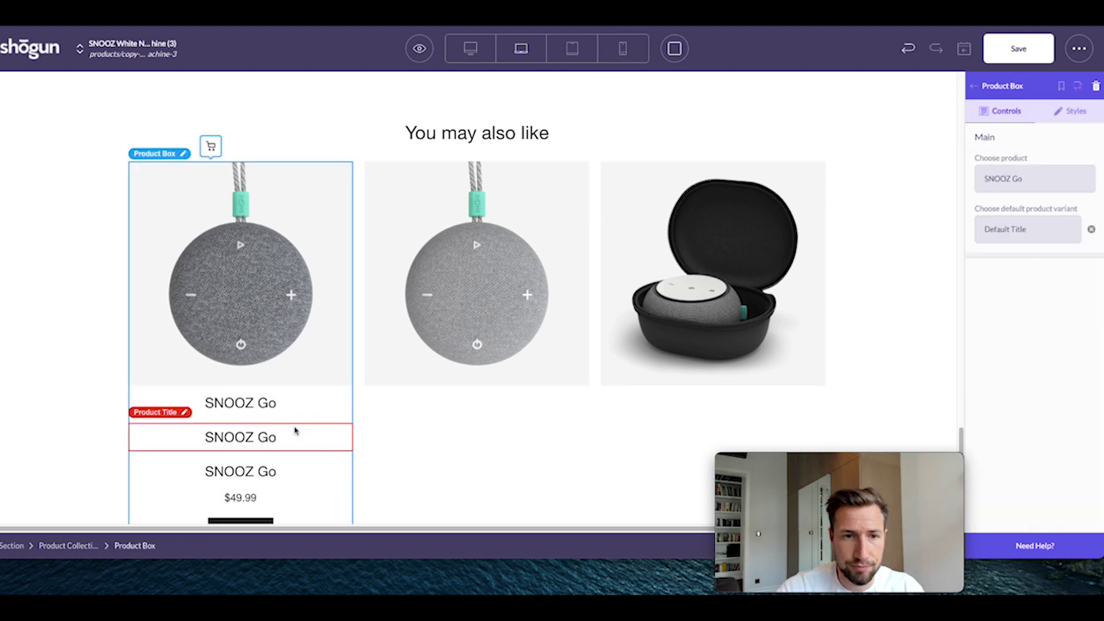
pyautogui.scroll(-2, 247, 402)
pyautogui.click(240, 421)
pyautogui.click(240, 418)
pyautogui.click(248, 475)
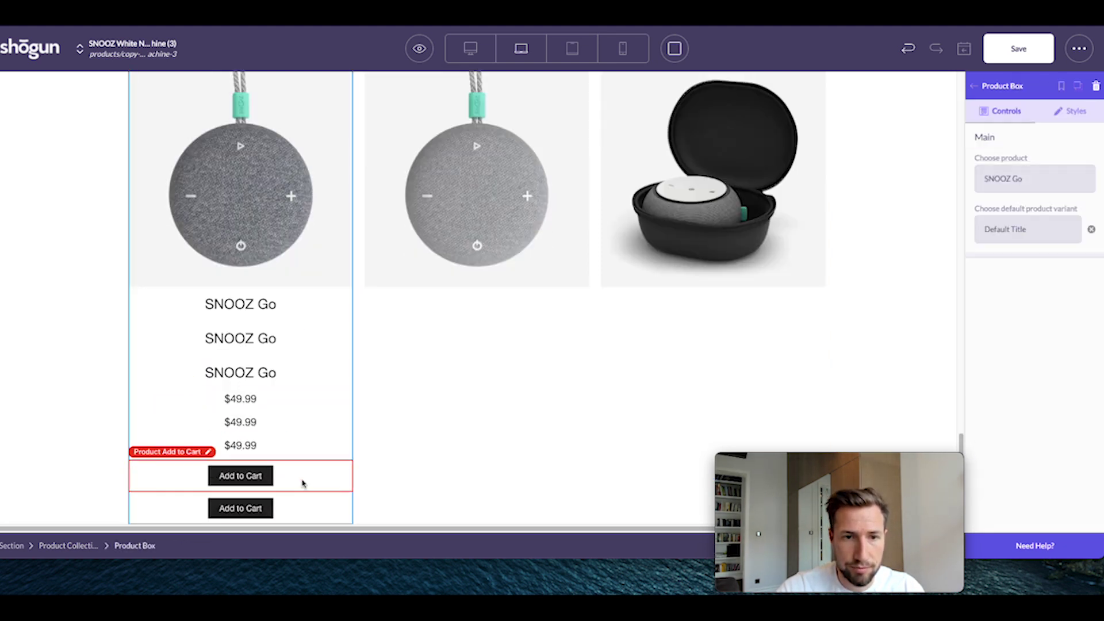
# - Move the title, price and button copies into the other product boxes
pyautogui.scroll(2, 293, 380)
pyautogui.moveTo(279, 420); pyautogui.dragTo(679, 383)
pyautogui.moveTo(240, 477); pyautogui.dragTo(478, 411)
pyautogui.moveTo(240, 454); pyautogui.dragTo(713, 403)
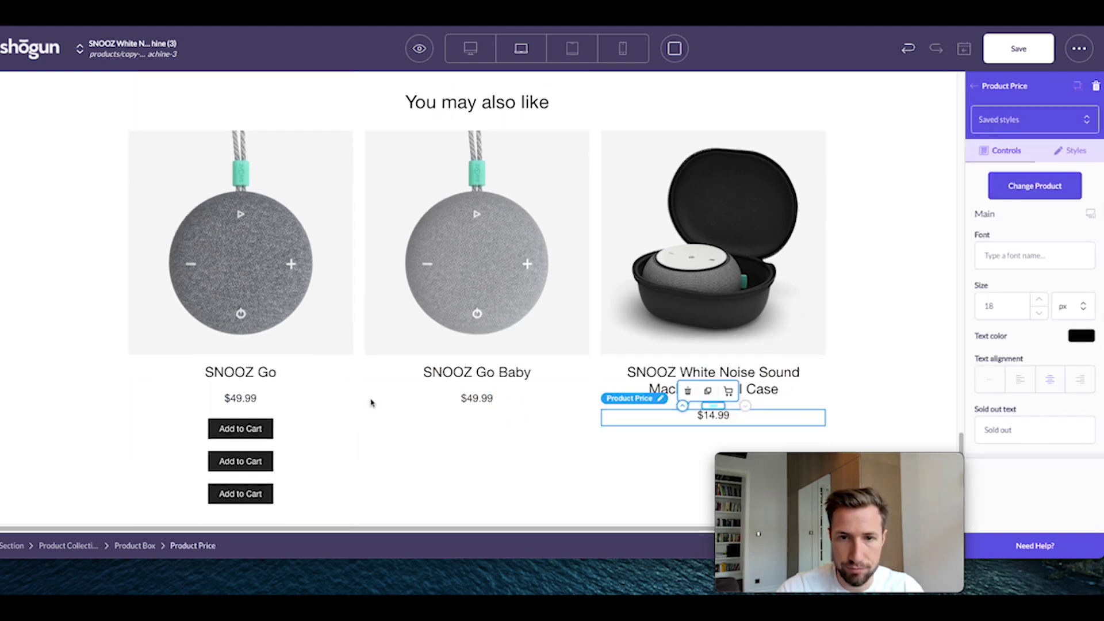
pyautogui.scroll(-3, 370, 402)
pyautogui.moveTo(240, 310); pyautogui.dragTo(477, 254)
pyautogui.moveTo(240, 286); pyautogui.dragTo(690, 293)
pyautogui.scroll(4, 647, 327)
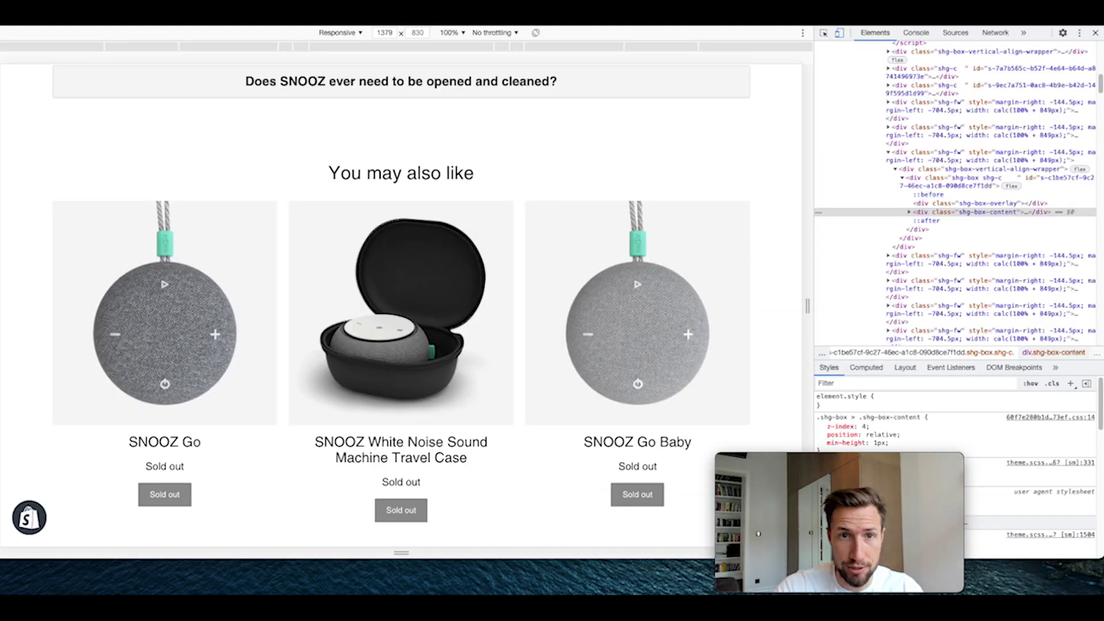
pyautogui.scroll(-8, 510, 270)
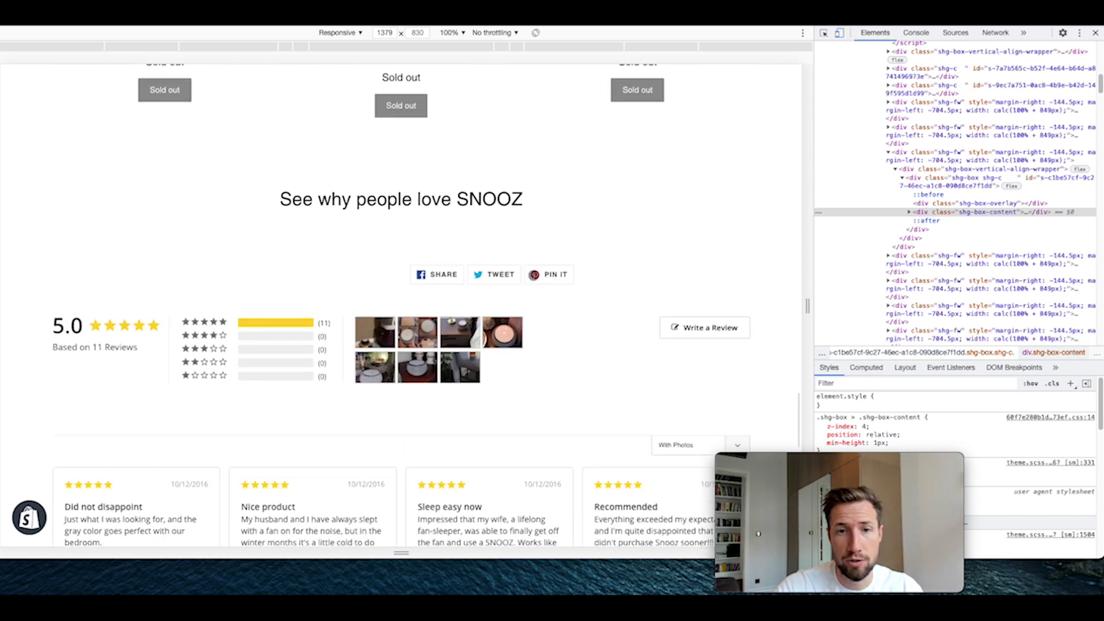
pyautogui.scroll(-1, 370, 254)
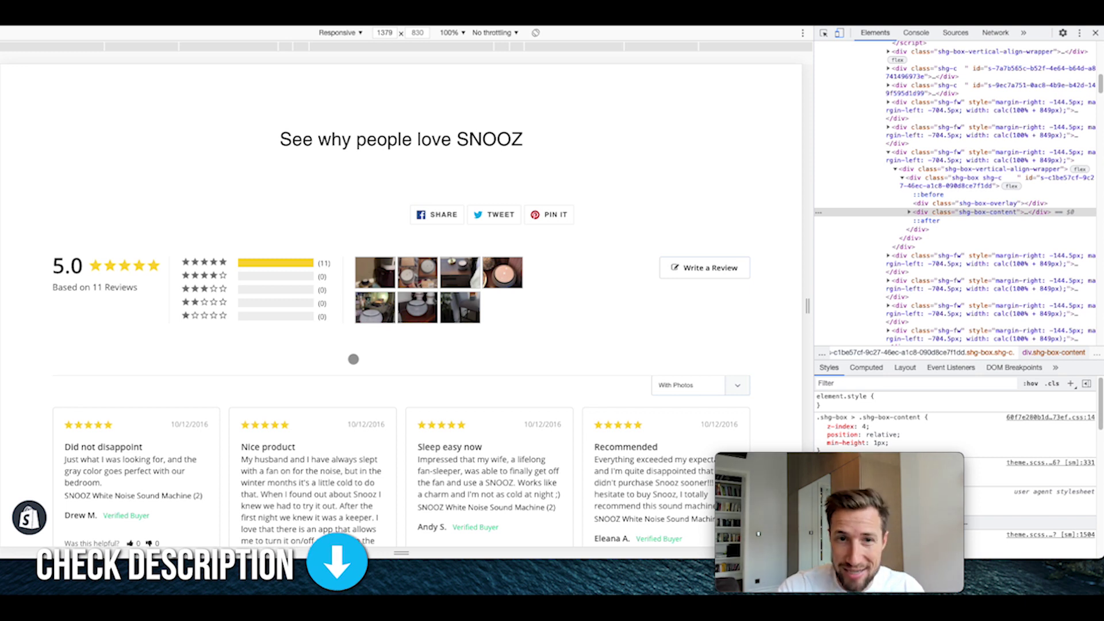
pyautogui.scroll(-1, 353, 359)
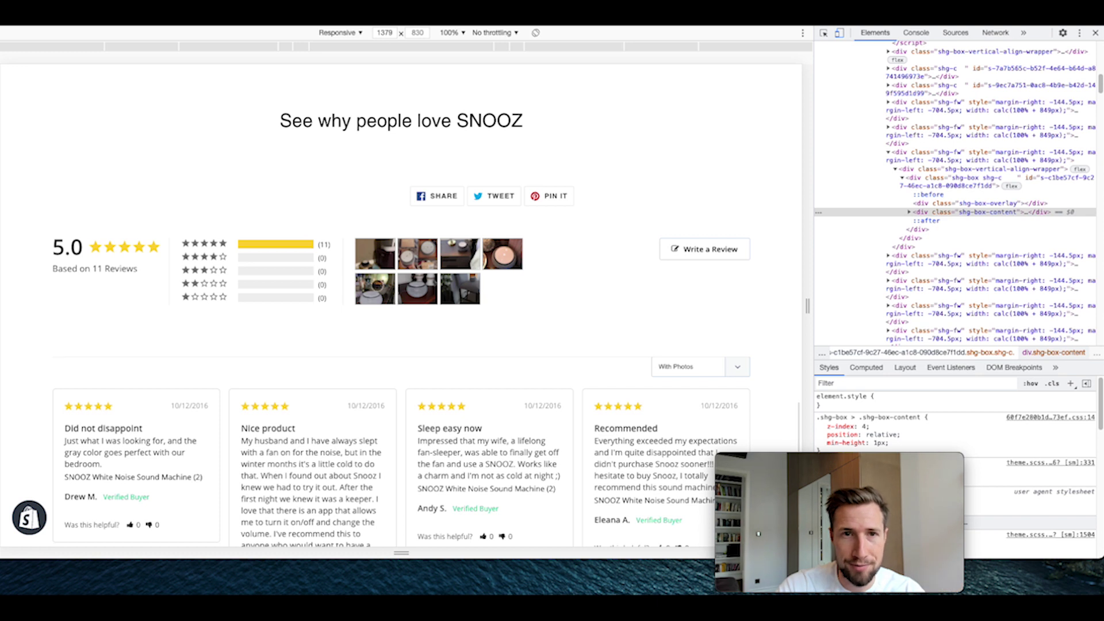
pyautogui.scroll(3, 368, 214)
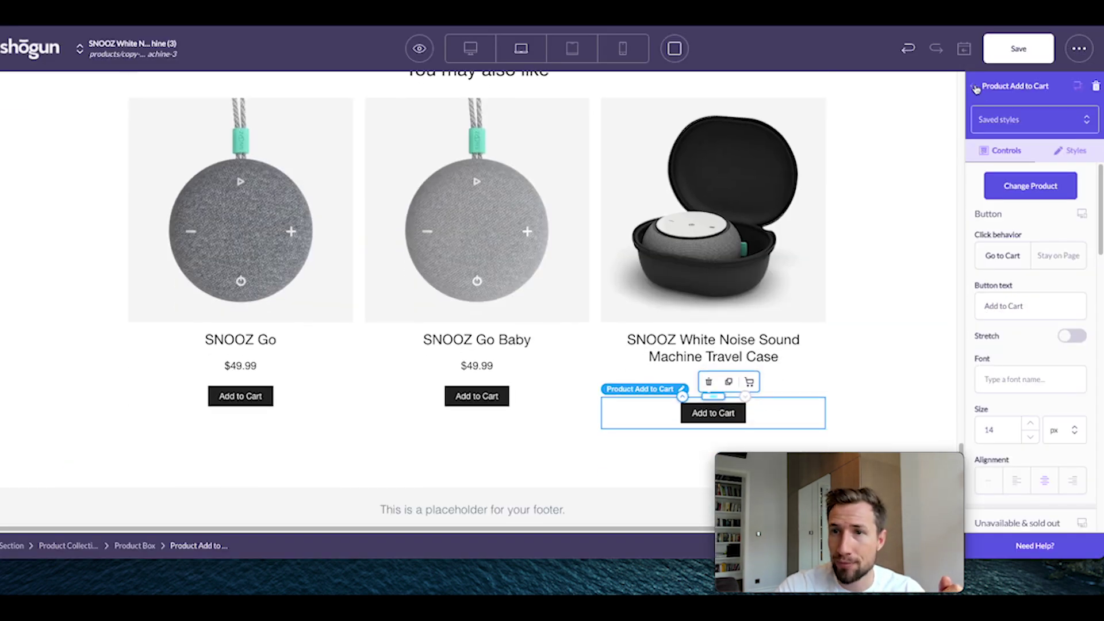
pyautogui.click(976, 88)
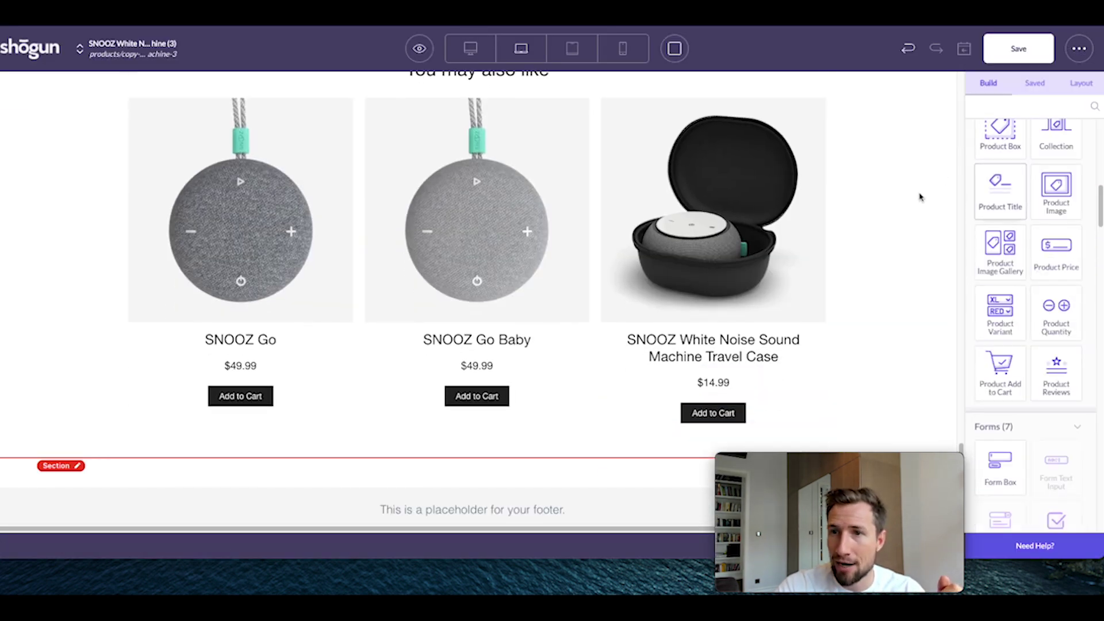
# - Add a full-width section below the products with a 1200 px maximum width
pyautogui.moveTo(1000, 172); pyautogui.dragTo(569, 342)
pyautogui.click(1073, 304)
pyautogui.click(1072, 304)
pyautogui.click(1073, 305)
pyautogui.click(1001, 399)
pyautogui.write('1200')
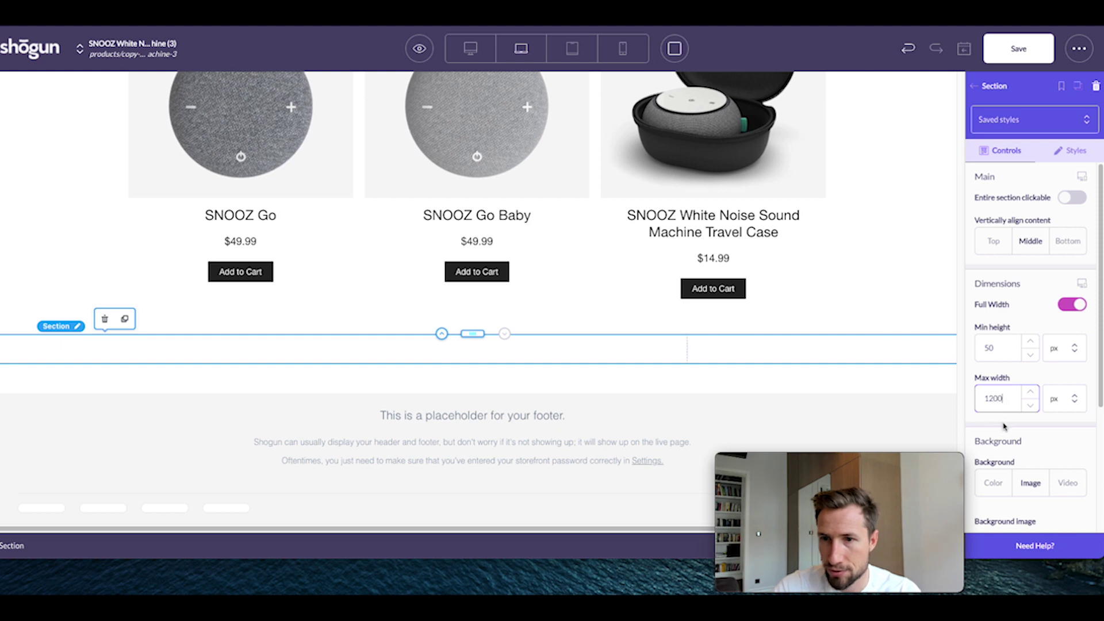
# - Set the section's right margin to auto and its top padding to 50 px
pyautogui.click(1070, 150)
pyautogui.click(1055, 426)
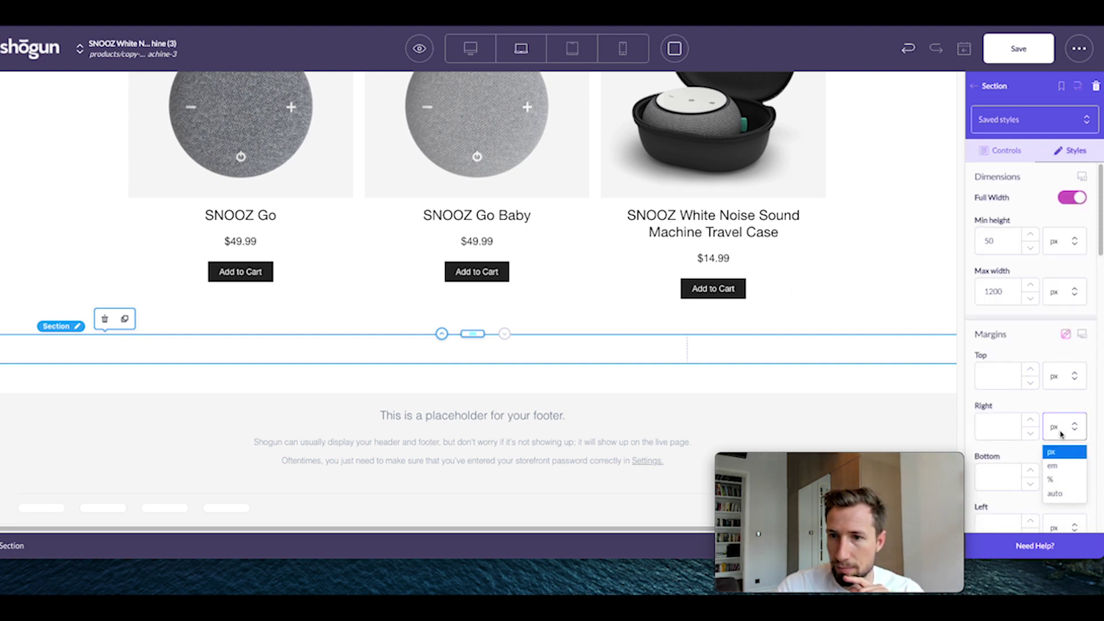
pyautogui.click(1055, 492)
pyautogui.scroll(-3, 1038, 419)
pyautogui.click(1001, 442)
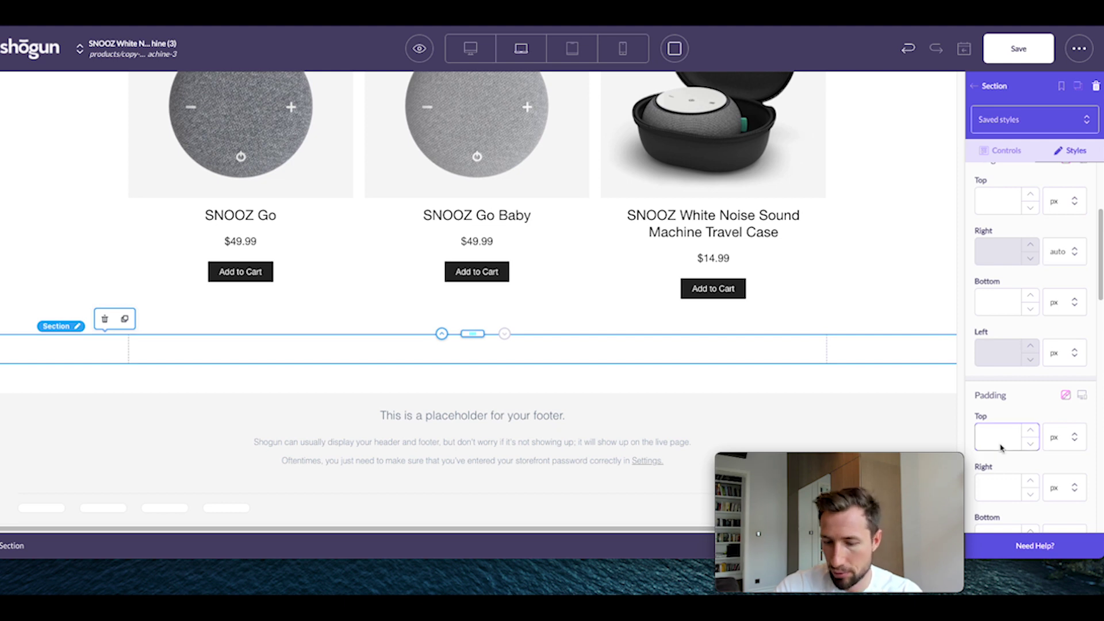
pyautogui.write('50')
# - Add a heading reading 'See why people love SNOOZ' inside the section
pyautogui.click(972, 85)
pyautogui.scroll(-4, 1013, 287)
pyautogui.moveTo(998, 249); pyautogui.dragTo(505, 380)
pyautogui.write('Se')
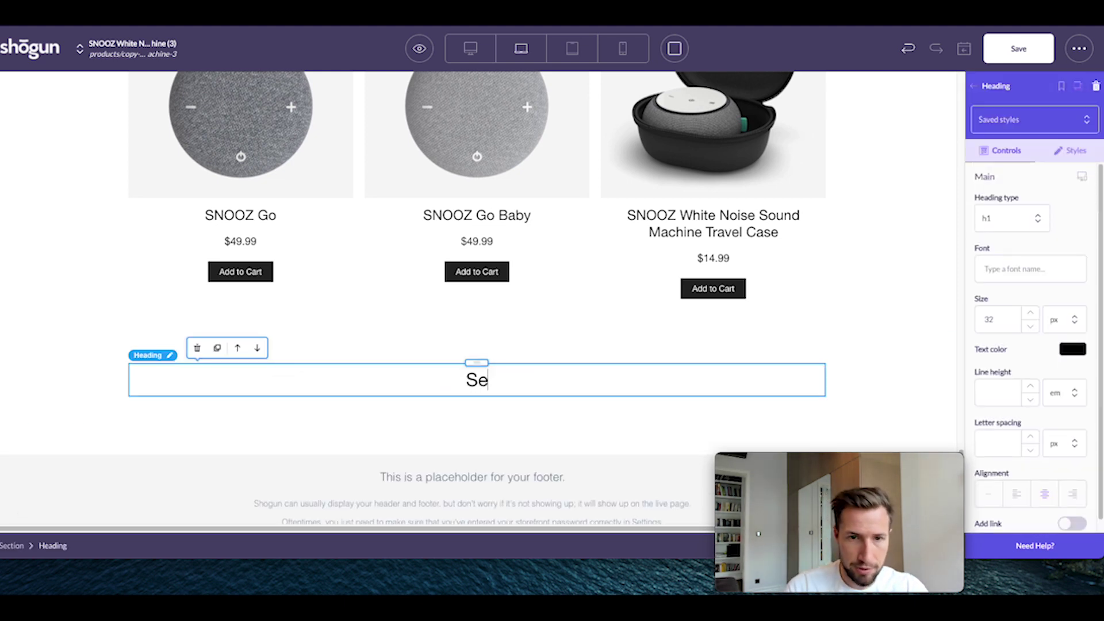
pyautogui.write('e why people love SNOOZ')
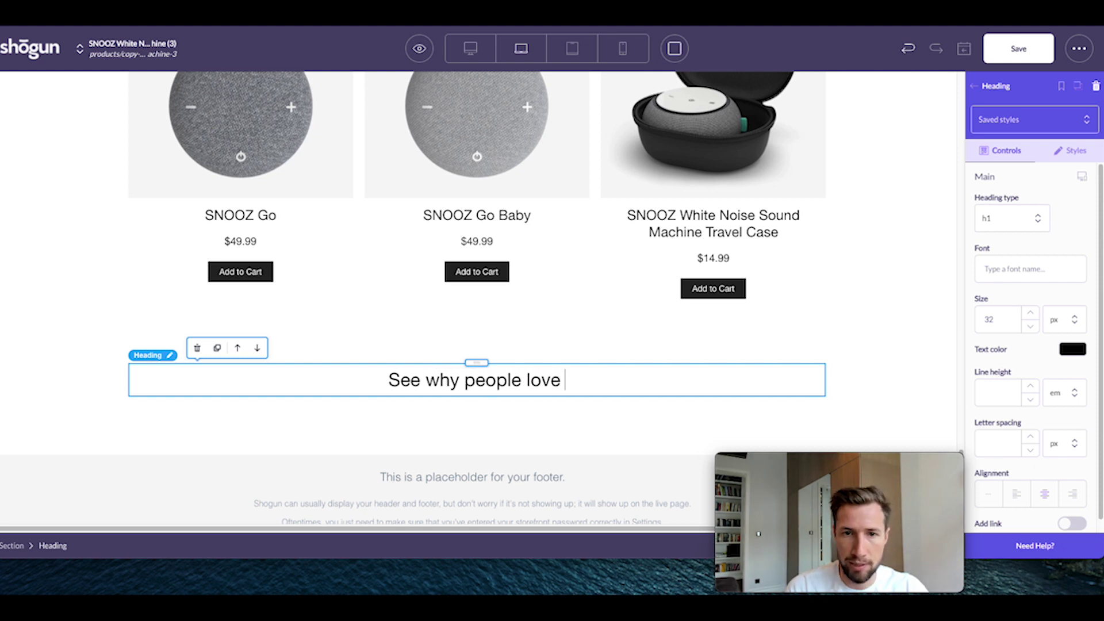
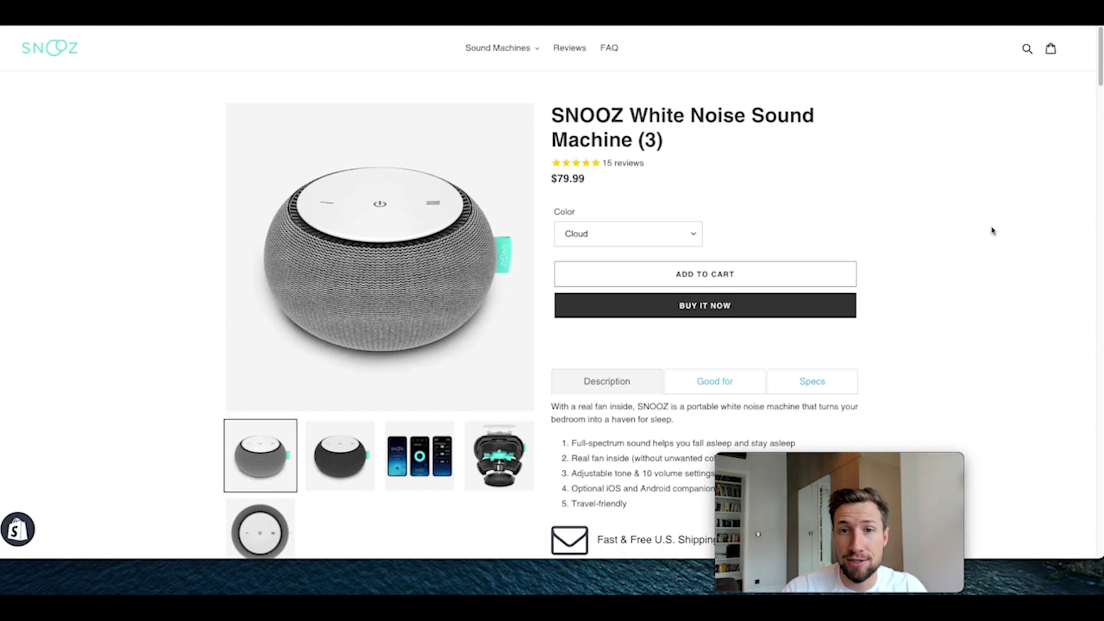
# - Browse the live SNOOZ product page, viewing its spec list, description and 'See why people love SNOOZ' heading
pyautogui.scroll(-2, 866, 198)
pyautogui.click(797, 266)
pyautogui.click(614, 264)
pyautogui.scroll(-3, 619, 270)
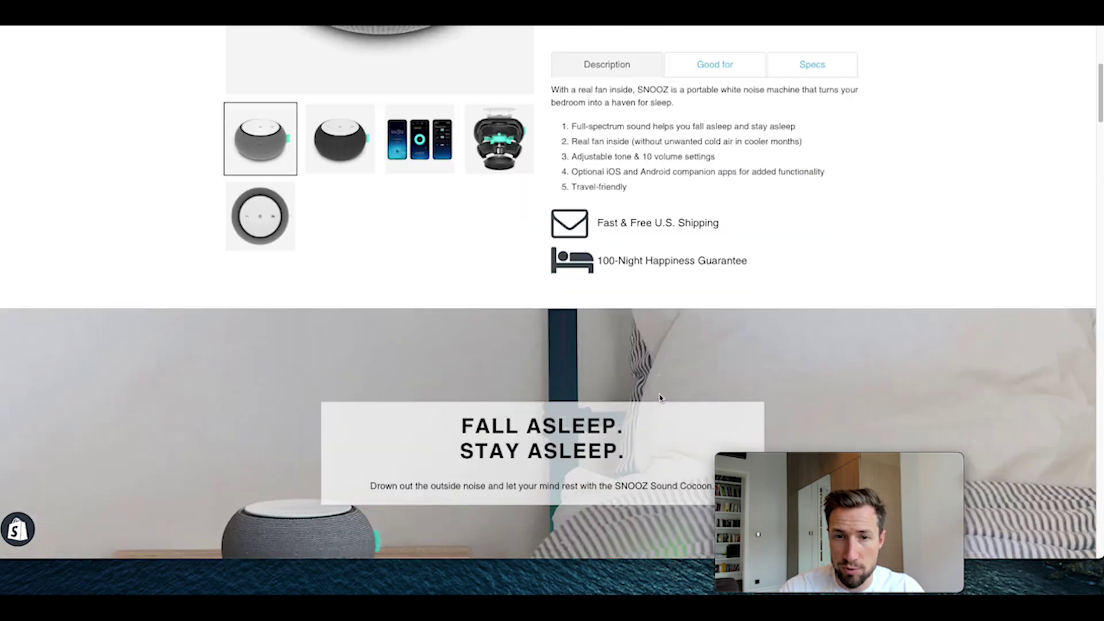
pyautogui.scroll(-3, 632, 275)
pyautogui.scroll(-1, 654, 275)
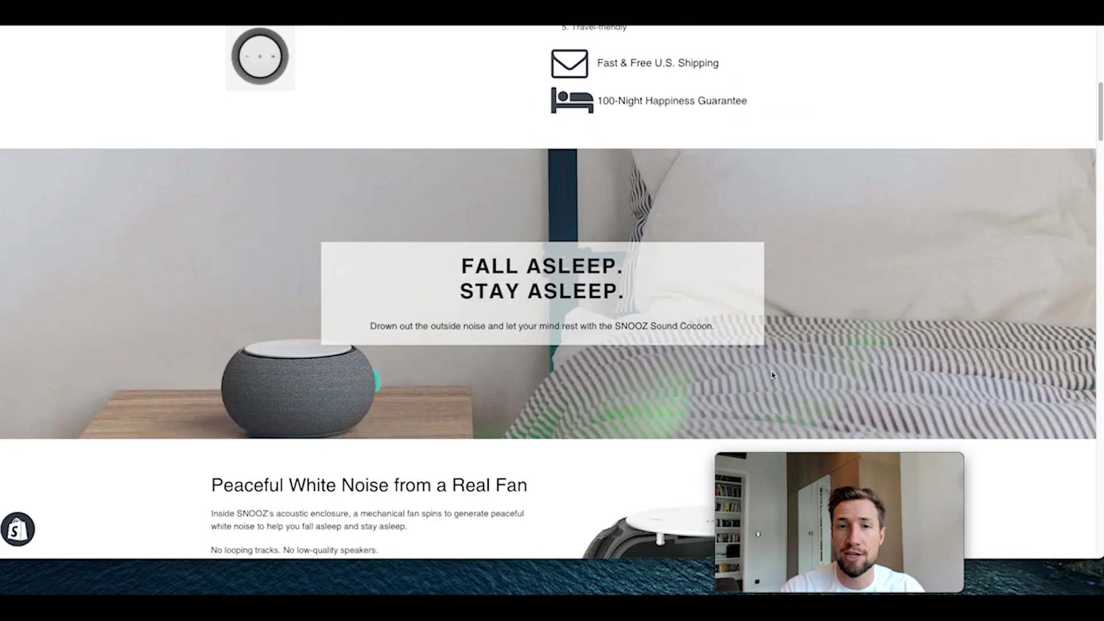
pyautogui.scroll(-6, 783, 375)
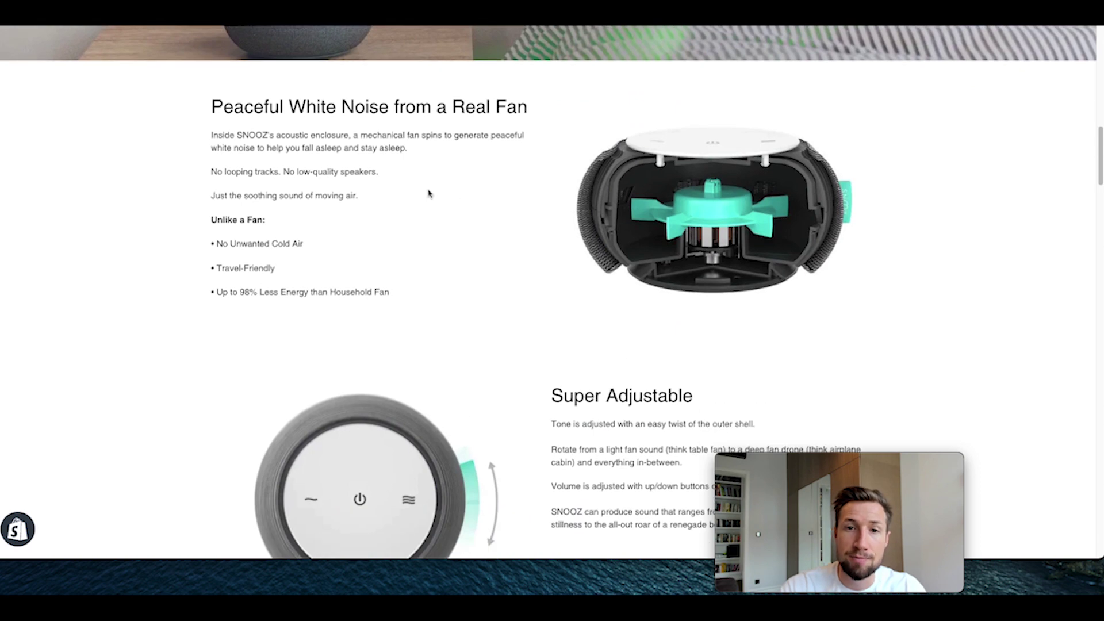
pyautogui.scroll(-11, 828, 349)
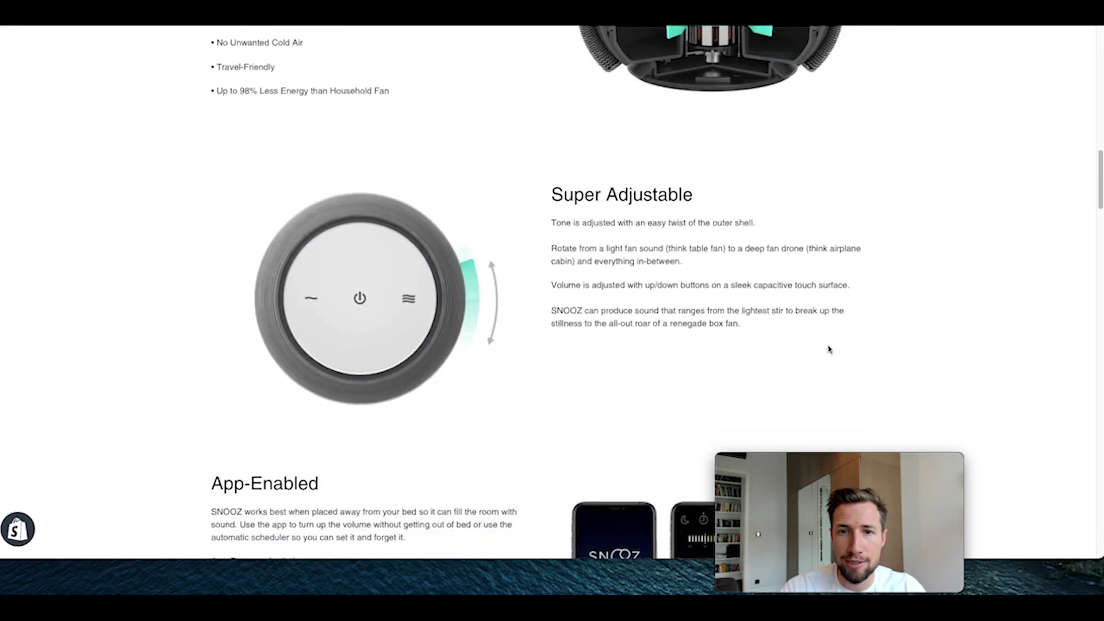
pyautogui.scroll(-4, 829, 348)
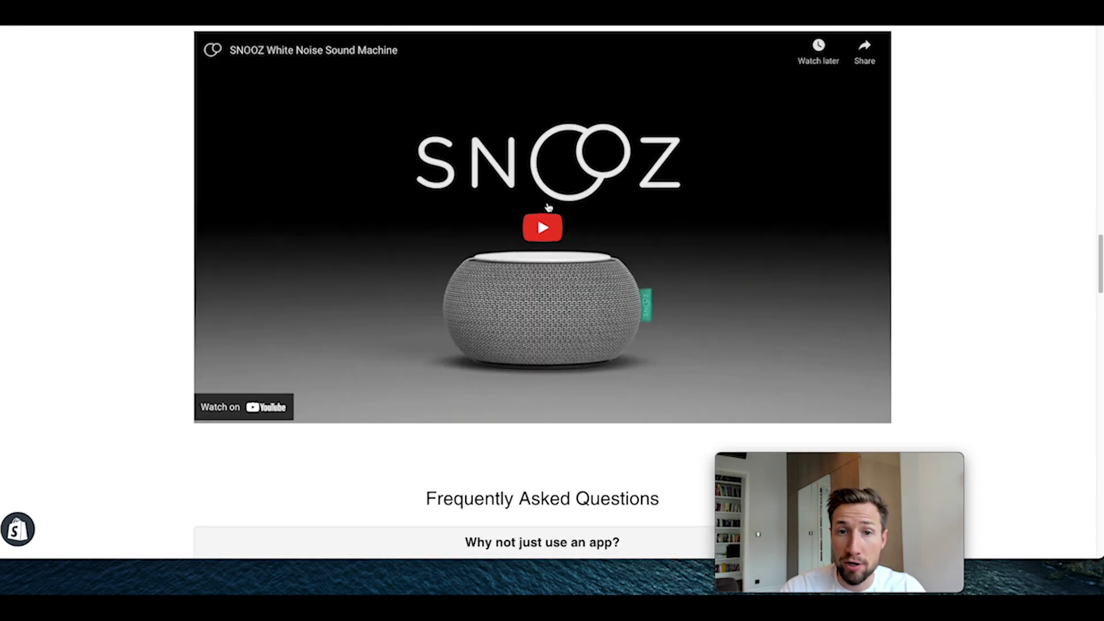
pyautogui.scroll(-9, 638, 218)
pyautogui.scroll(1, 638, 213)
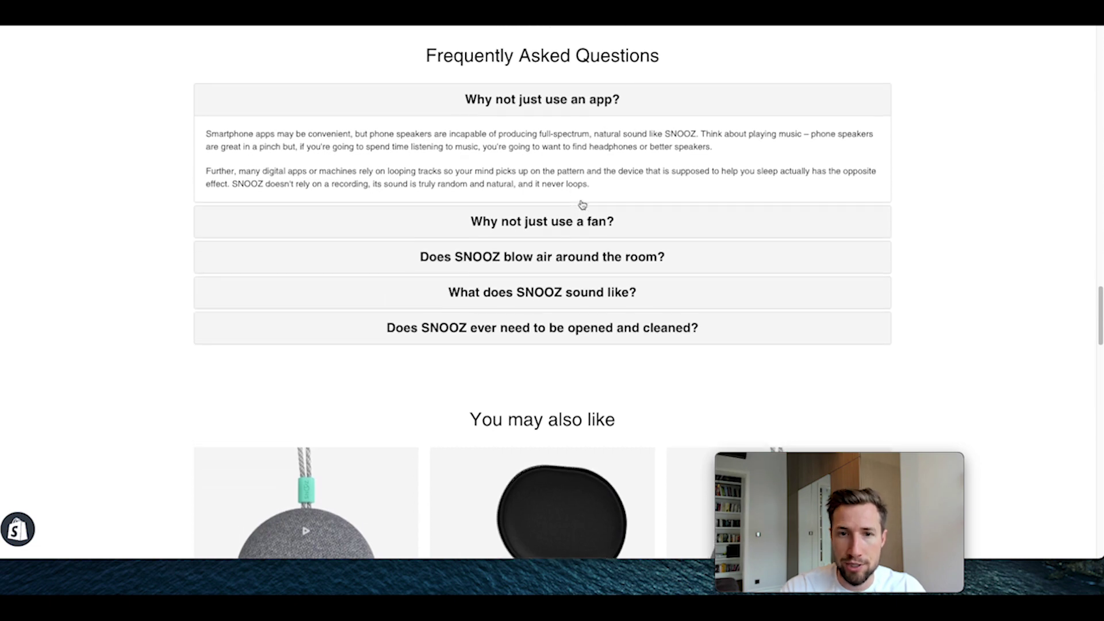
pyautogui.scroll(-5, 592, 222)
pyautogui.scroll(-5, 659, 265)
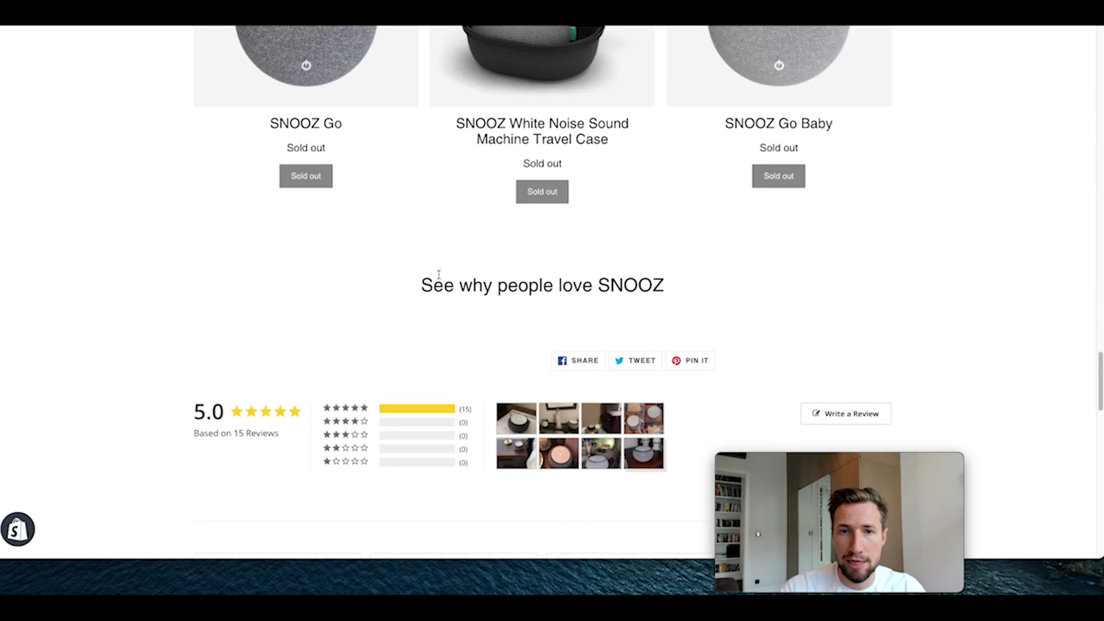
pyautogui.moveTo(419, 289); pyautogui.dragTo(688, 309)
pyautogui.scroll(-4, 477, 292)
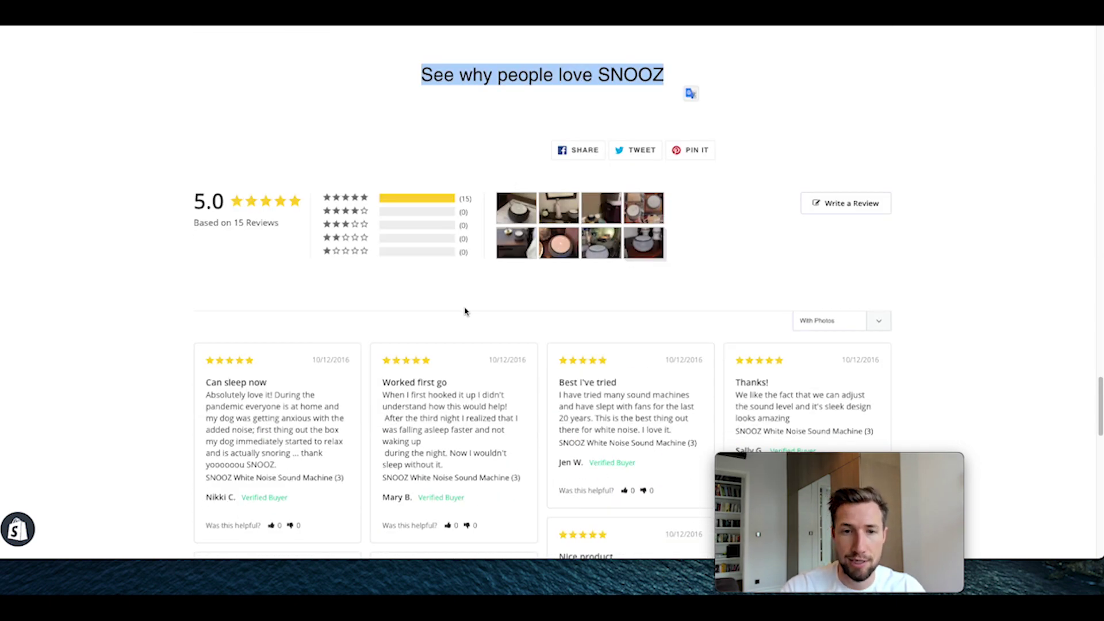
pyautogui.scroll(10, 466, 311)
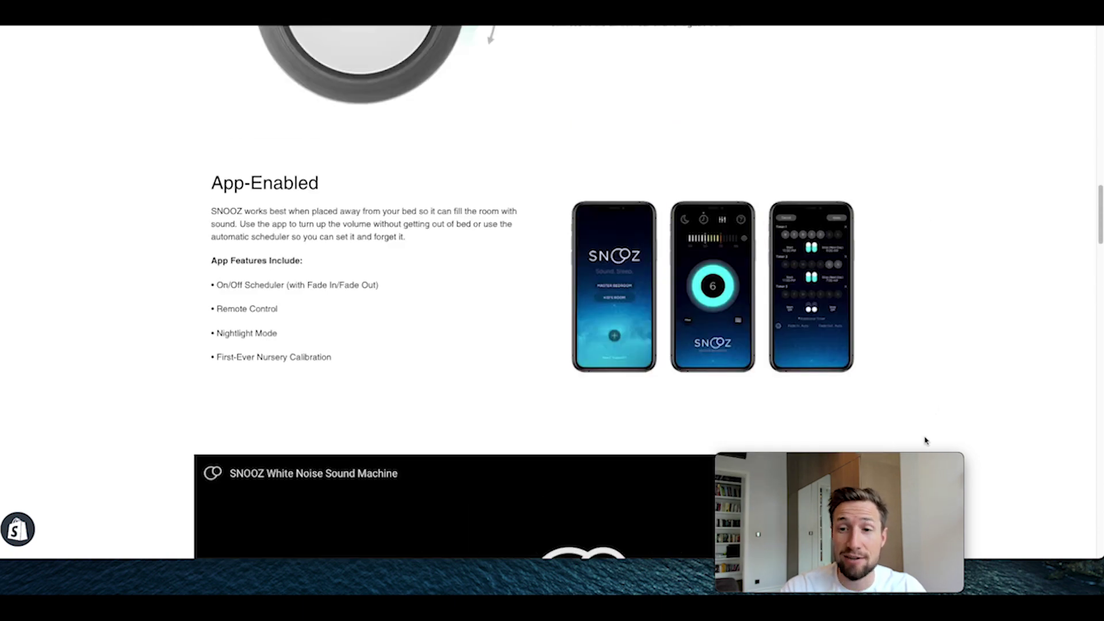
# - Preview the live page at 320 px mobile width in DevTools, then return to the Shogun editor
pyautogui.rightClick(916, 194)
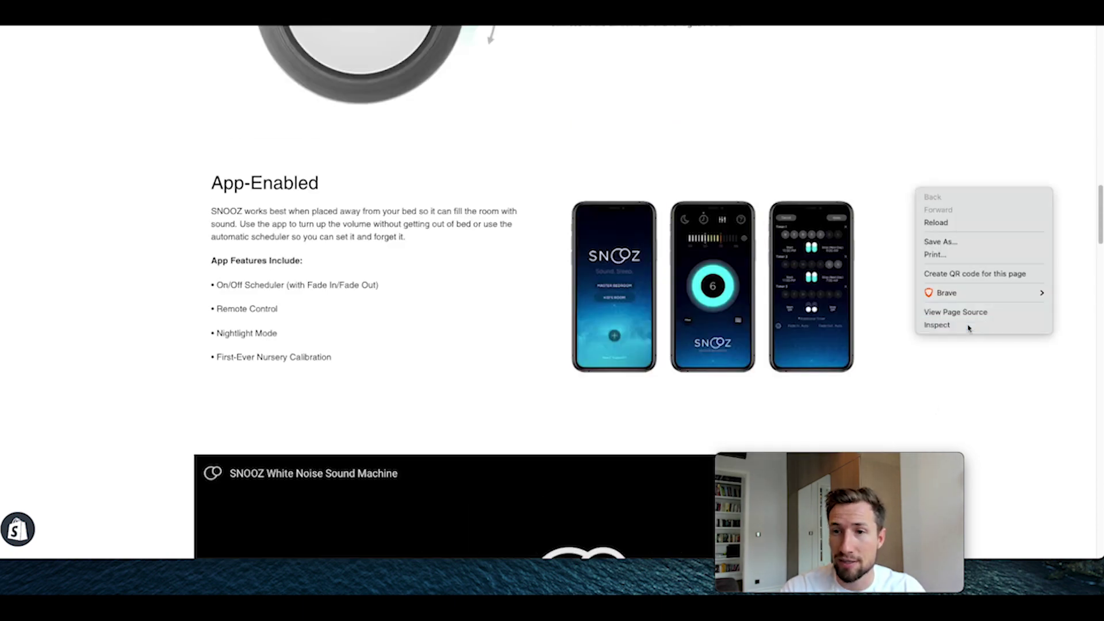
pyautogui.click(969, 324)
pyautogui.click(839, 33)
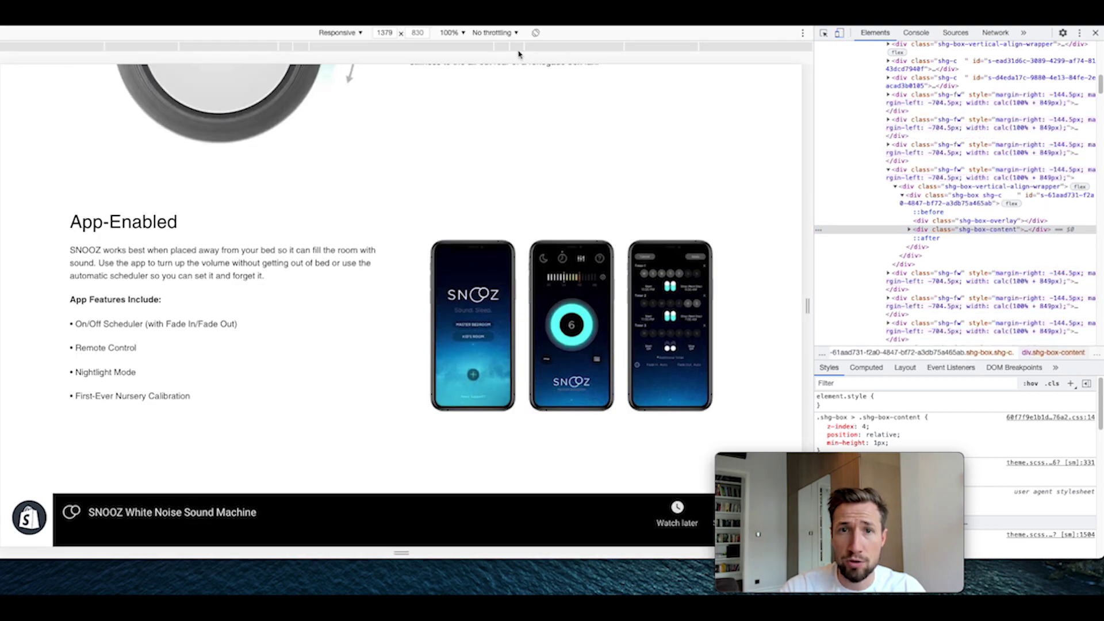
pyautogui.click(483, 47)
pyautogui.scroll(15, 486, 167)
pyautogui.scroll(-6, 439, 217)
pyautogui.scroll(-3, 443, 229)
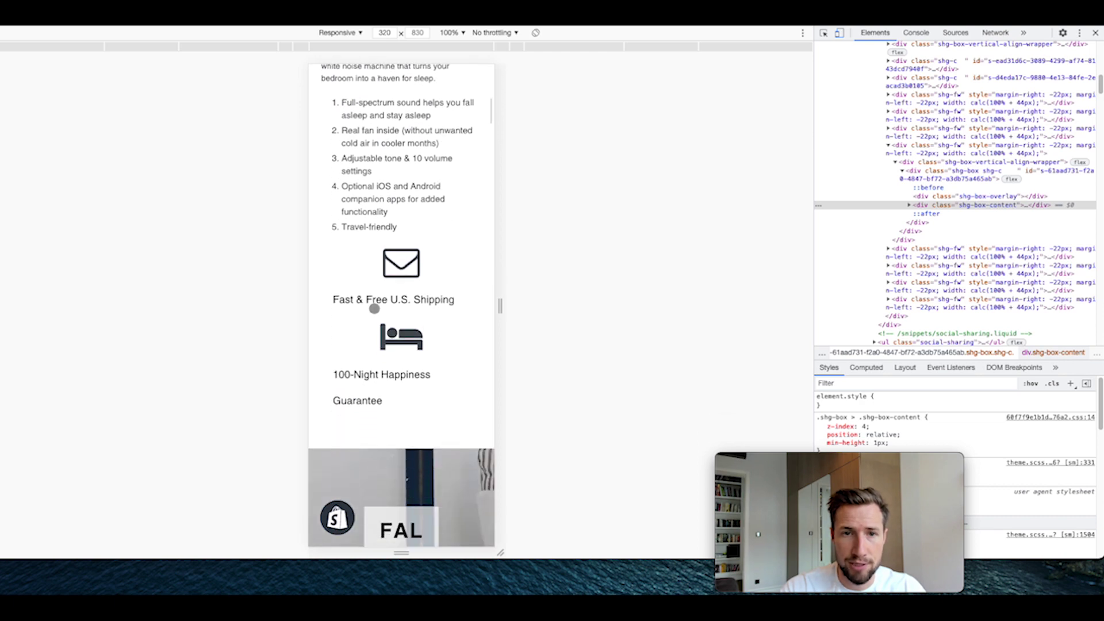
pyautogui.scroll(-5, 426, 307)
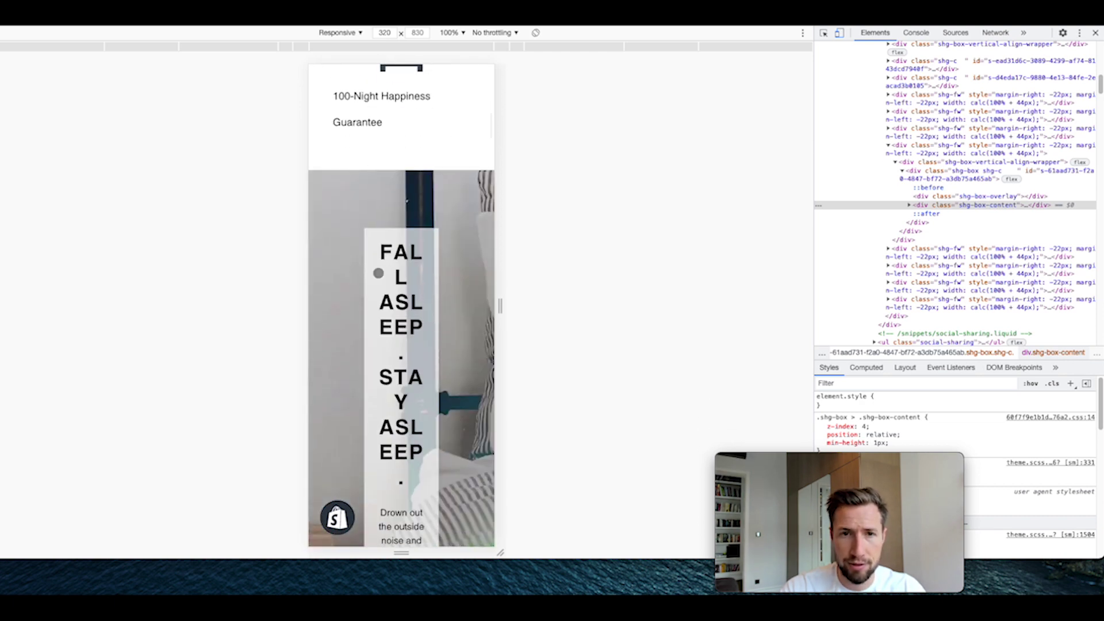
pyautogui.scroll(-2, 384, 368)
pyautogui.scroll(-10, 393, 378)
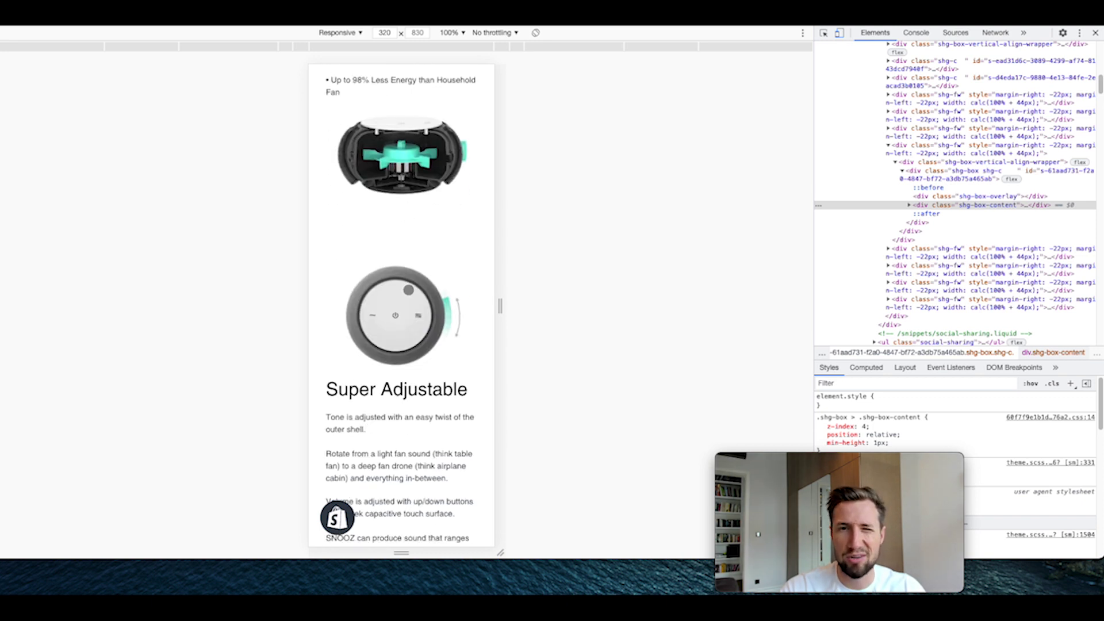
pyautogui.scroll(5, 460, 236)
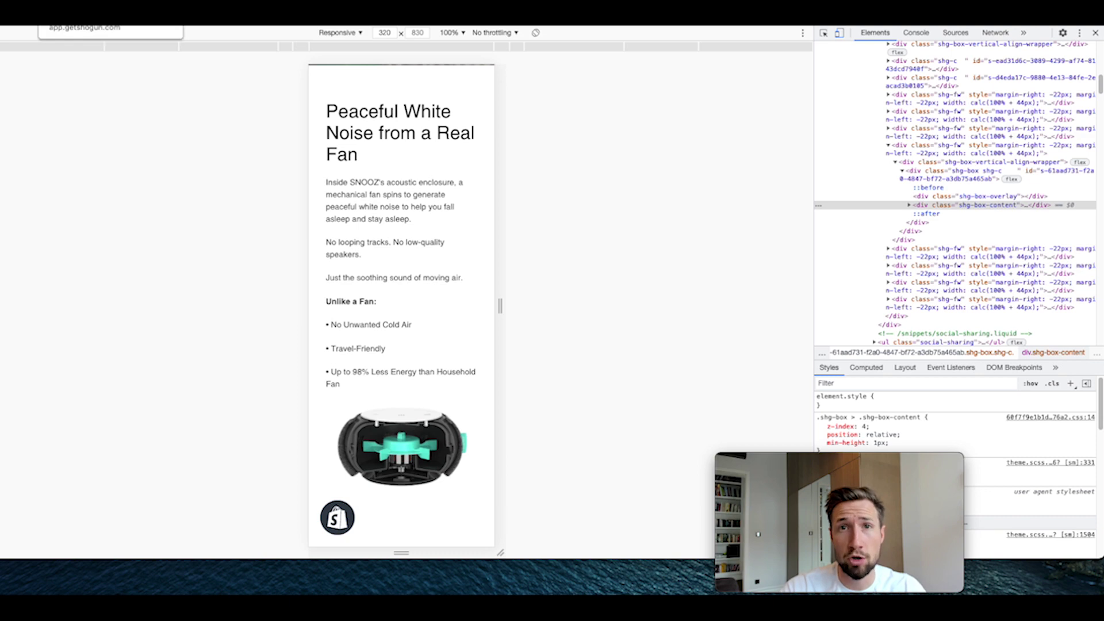
pyautogui.click(110, 23)
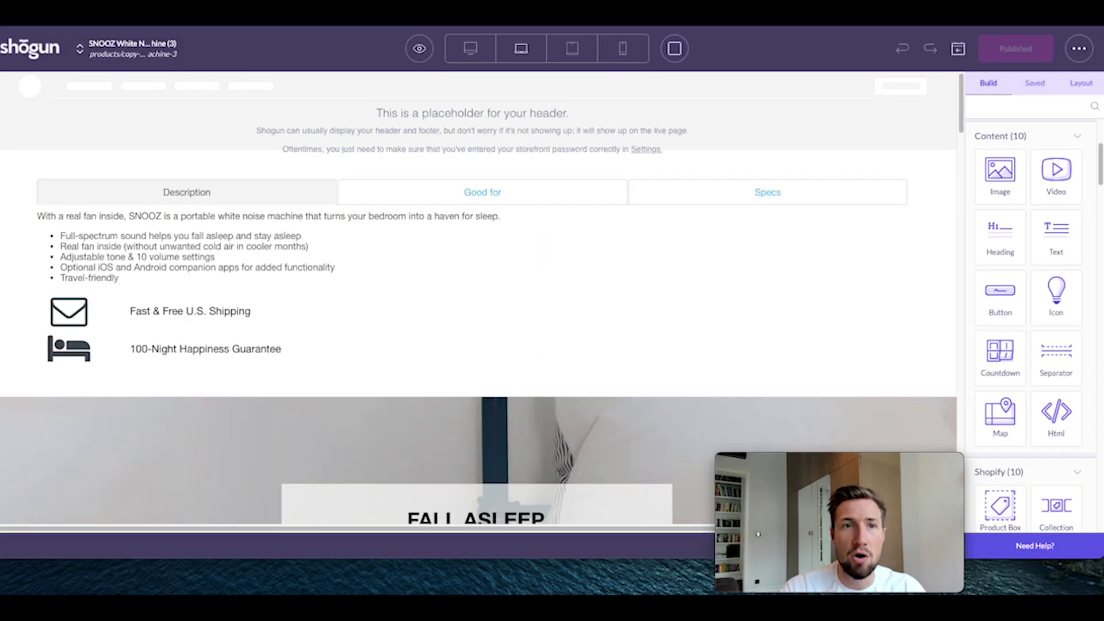
# - In Mobile view, center the Fast & Free U.S. Shipping heading for mobile only
pyautogui.click(623, 58)
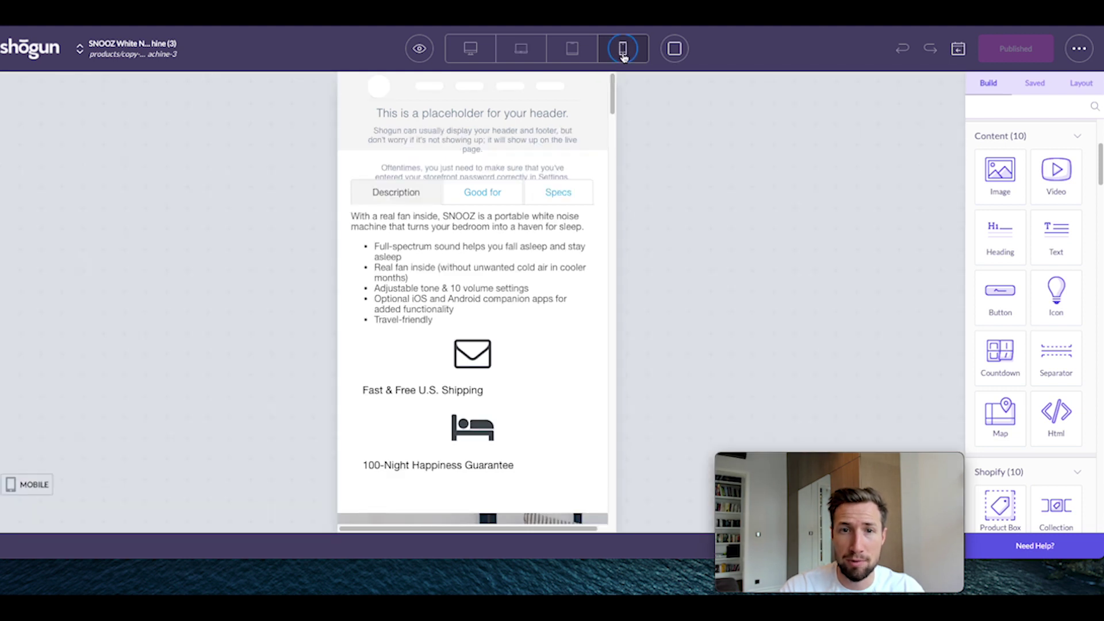
pyautogui.click(450, 400)
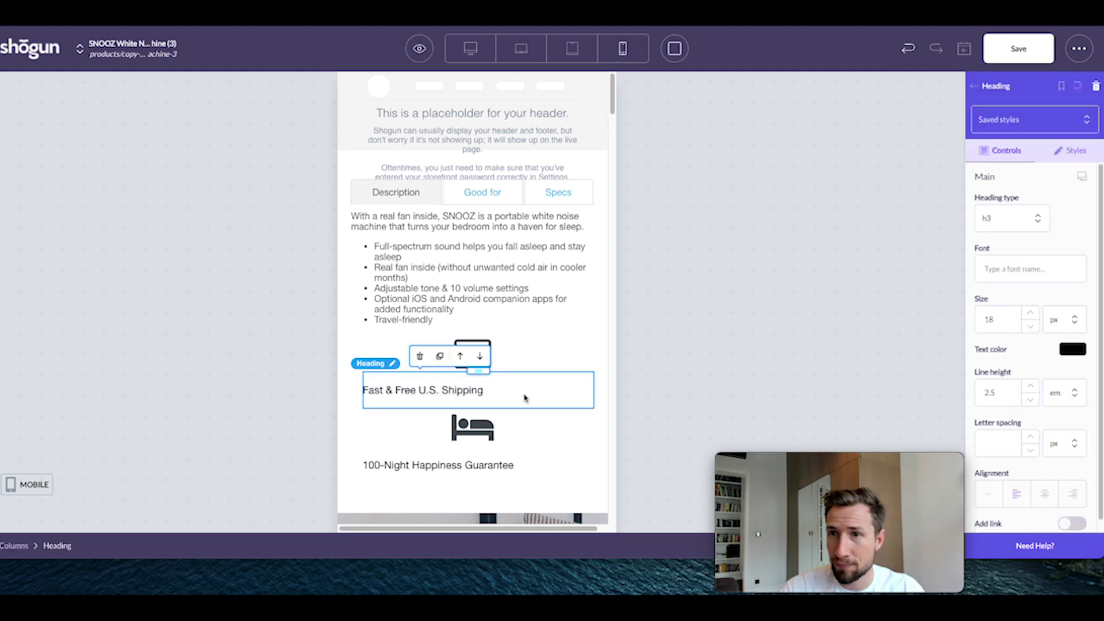
pyautogui.click(1082, 178)
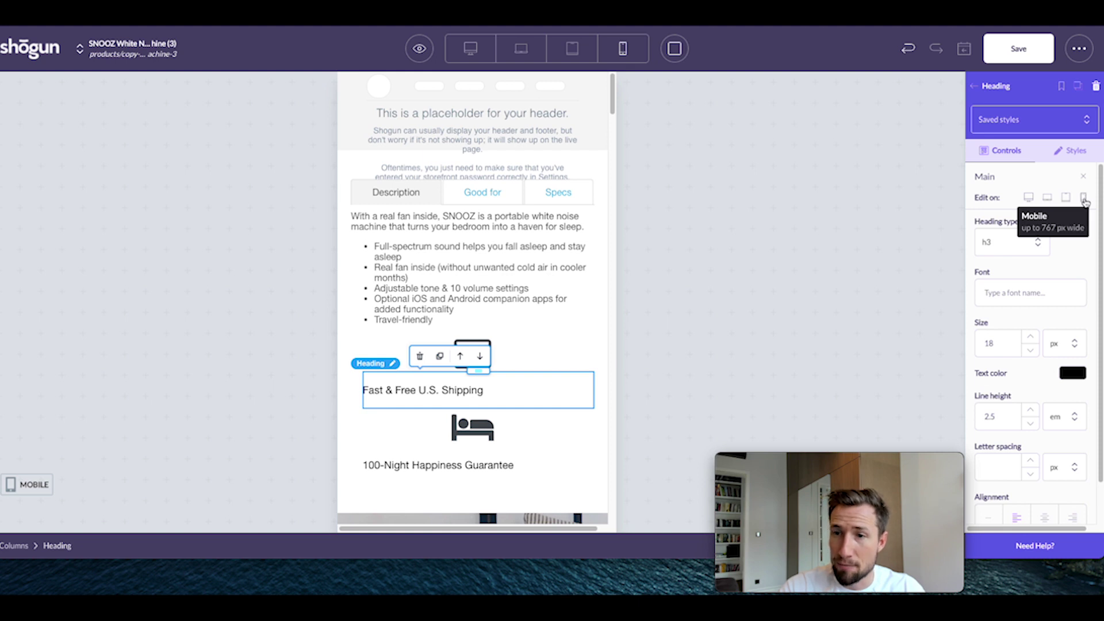
pyautogui.click(1085, 198)
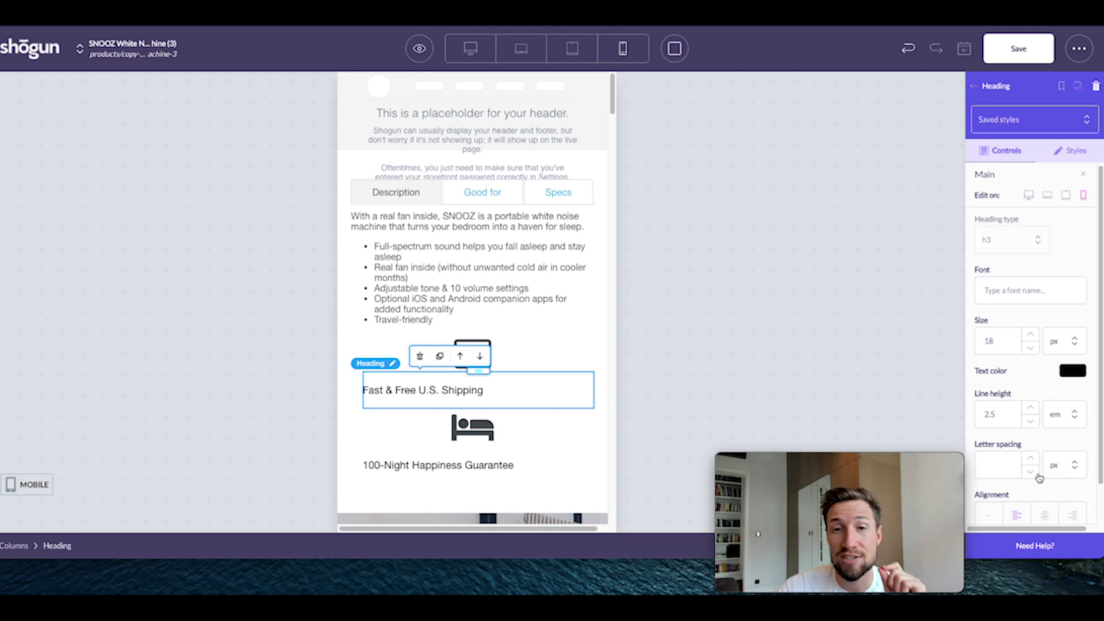
pyautogui.click(1045, 513)
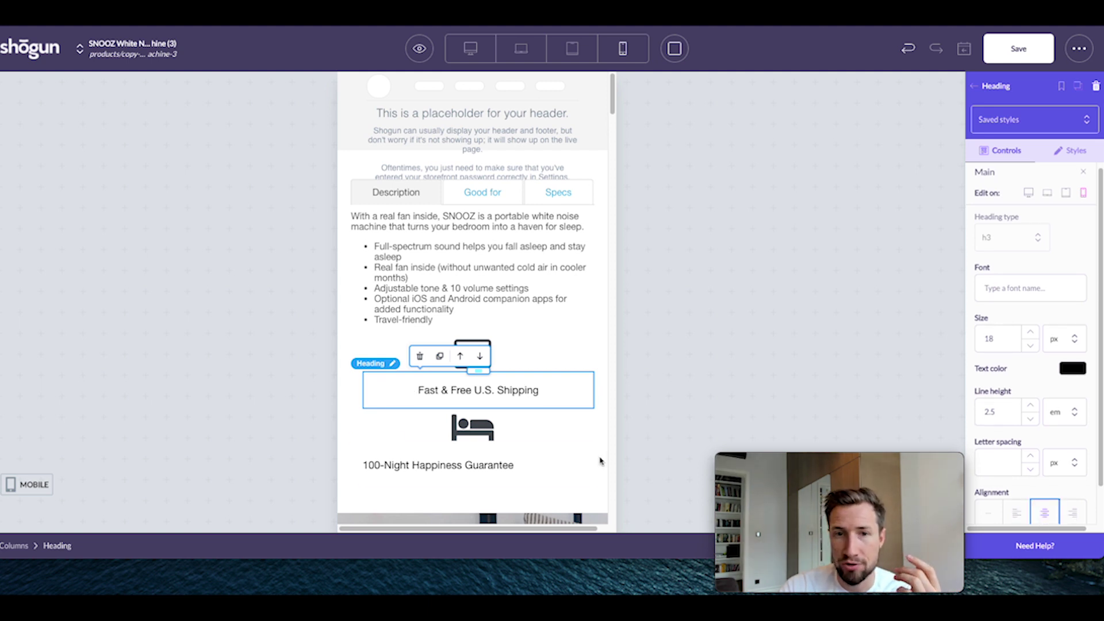
# - Center the 100-Night Happiness Guarantee heading for mobile only
pyautogui.click(510, 469)
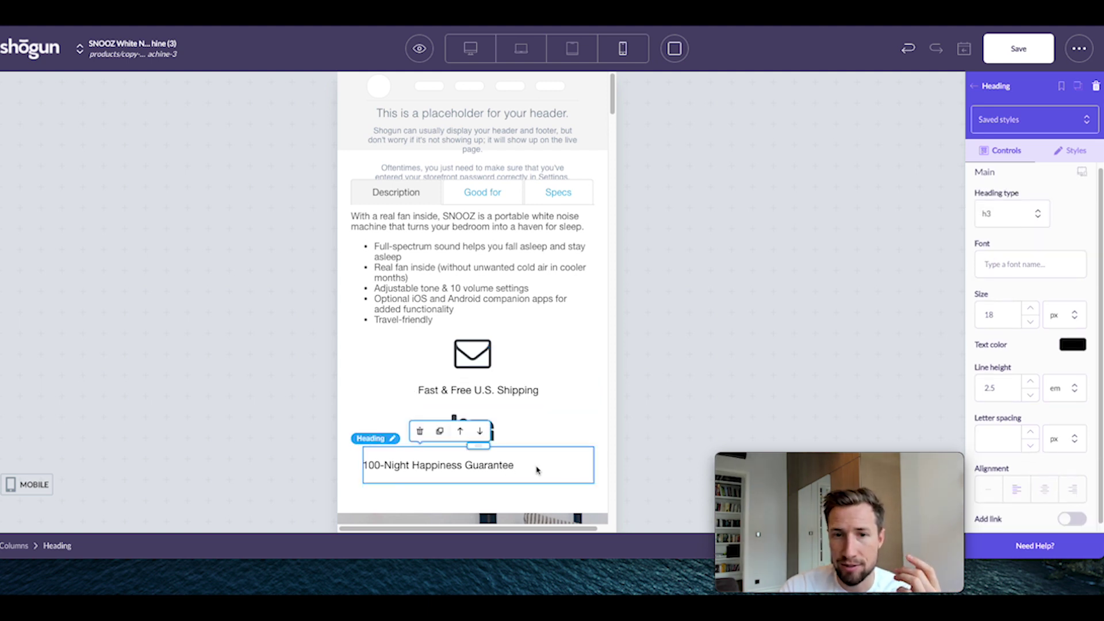
pyautogui.click(1085, 199)
pyautogui.click(1045, 515)
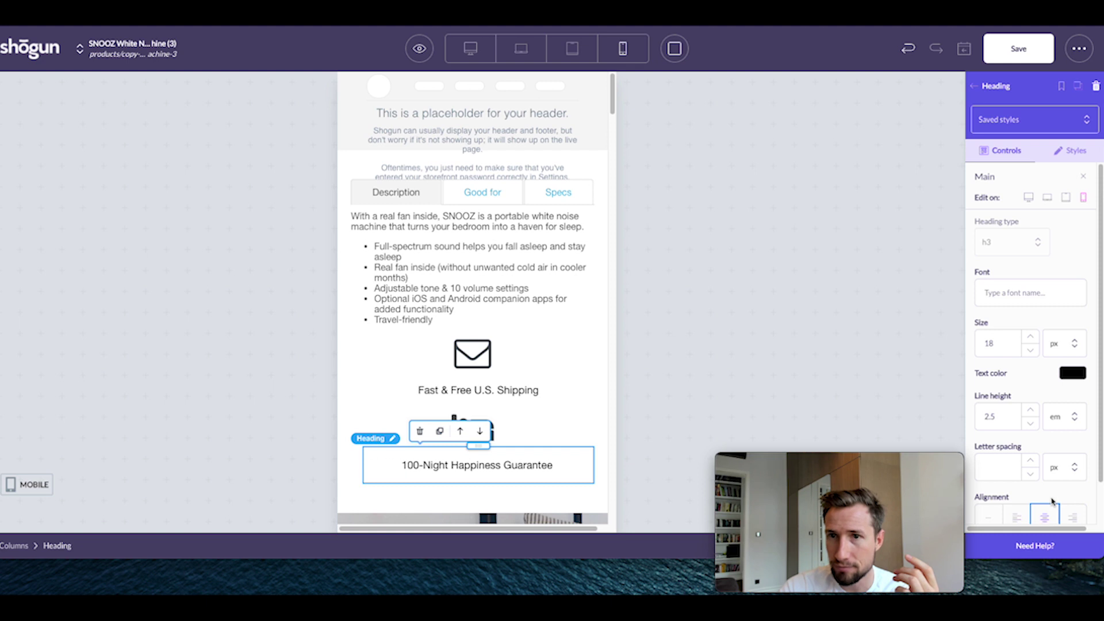
pyautogui.click(699, 316)
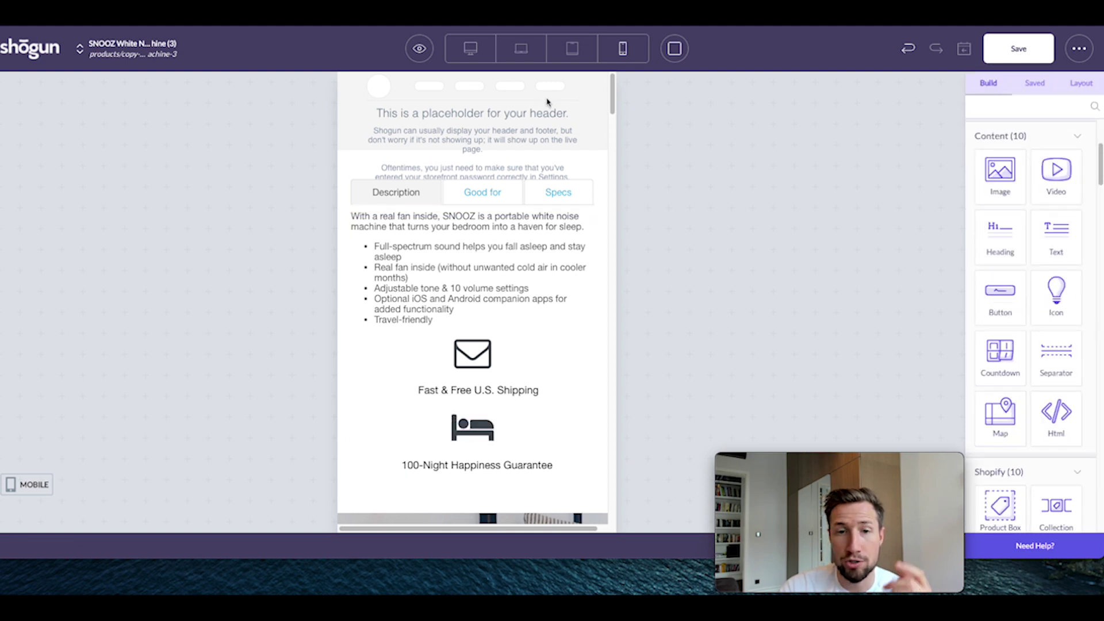
pyautogui.click(470, 48)
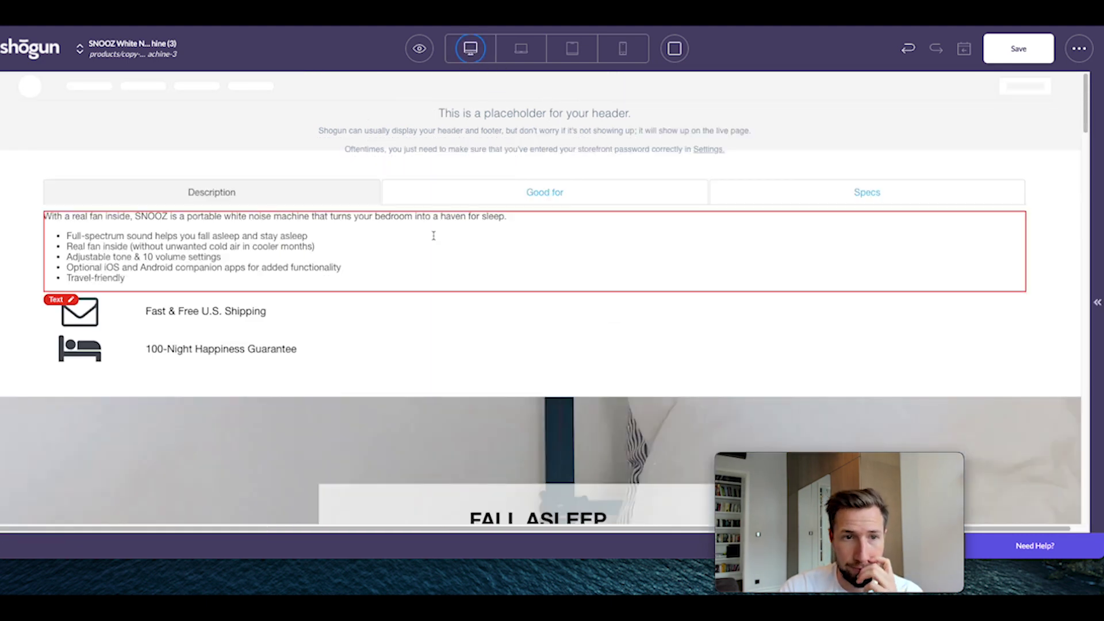
pyautogui.click(623, 51)
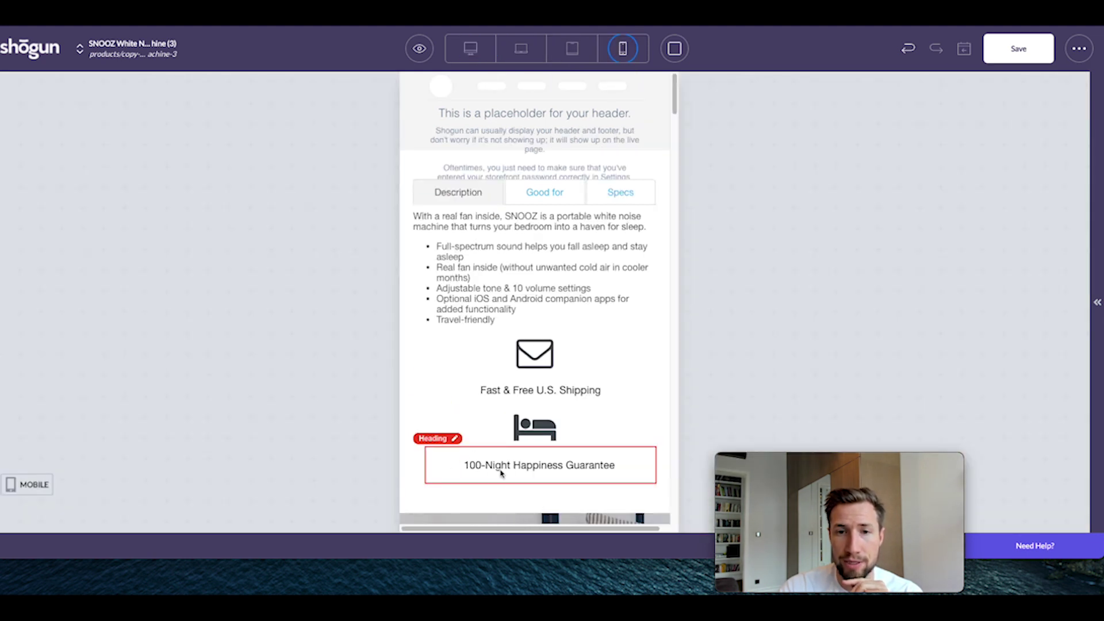
pyautogui.scroll(-5, 539, 462)
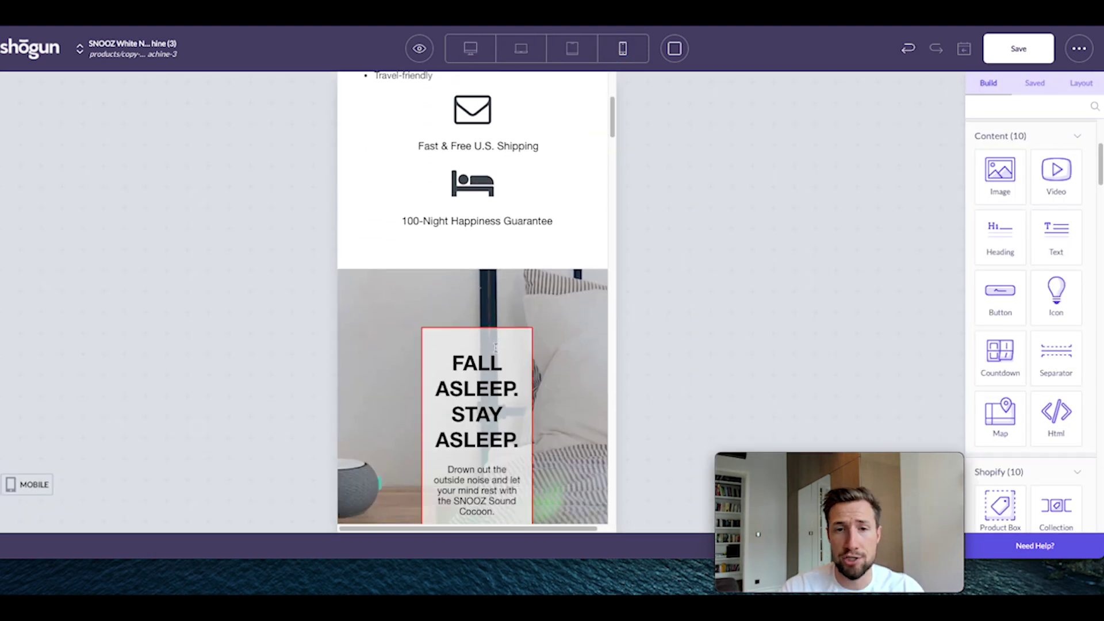
pyautogui.scroll(-2, 495, 347)
# - Change the FALL ASLEEP. STAY ASLEEP. text box's mobile max width from 40 to 90%, comparing desktop and mobile views
pyautogui.click(490, 333)
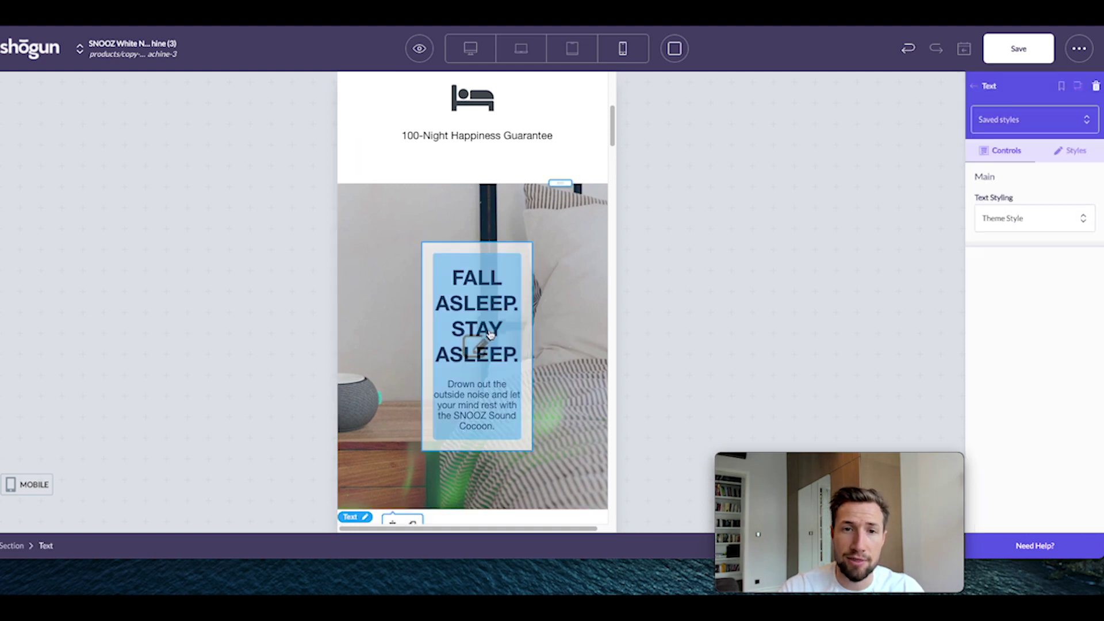
pyautogui.click(1071, 149)
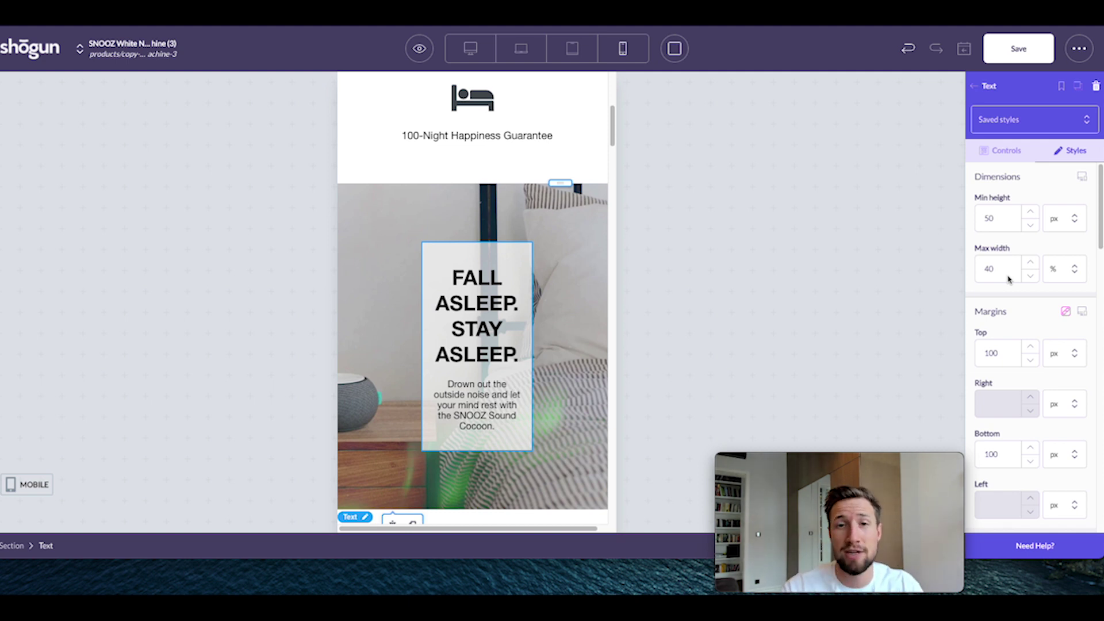
pyautogui.click(1084, 177)
pyautogui.click(1084, 199)
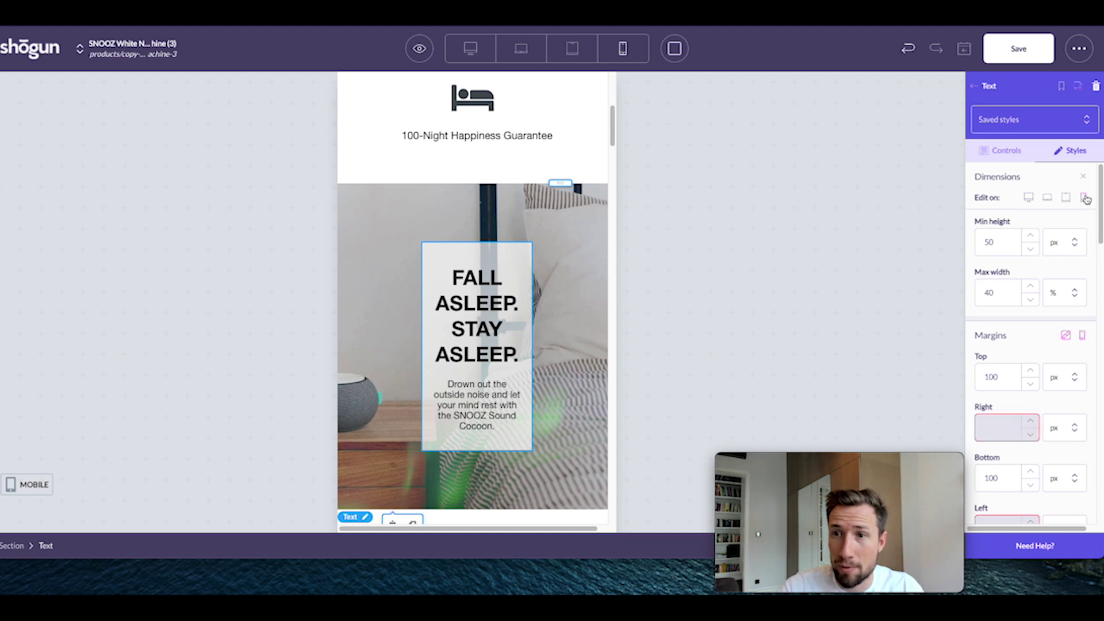
pyautogui.moveTo(1000, 291); pyautogui.dragTo(980, 291)
pyautogui.write('90')
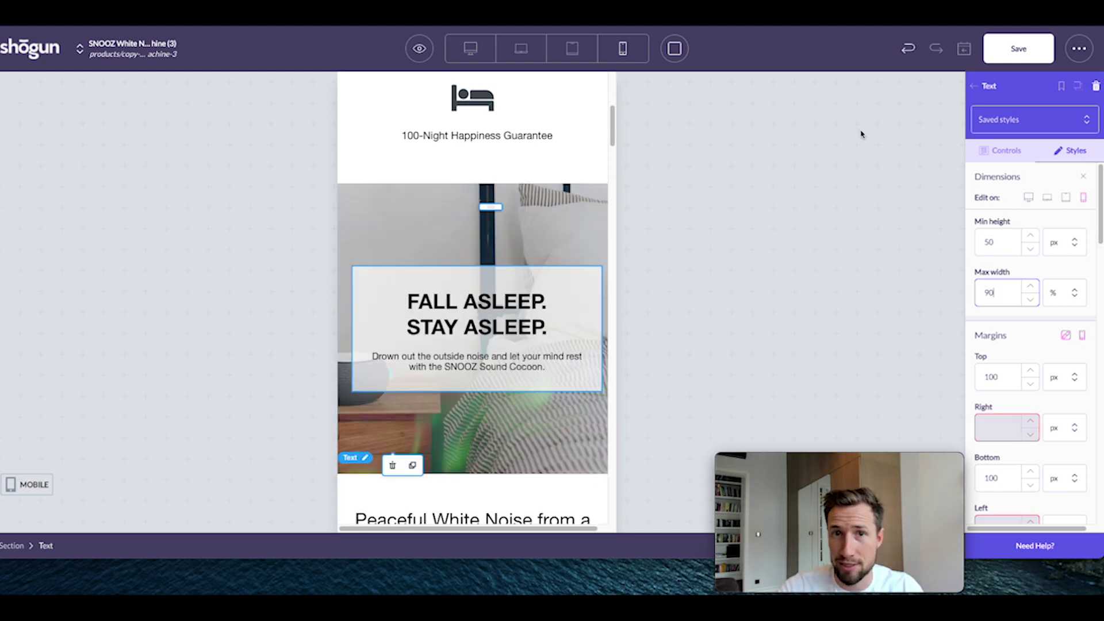
pyautogui.click(471, 48)
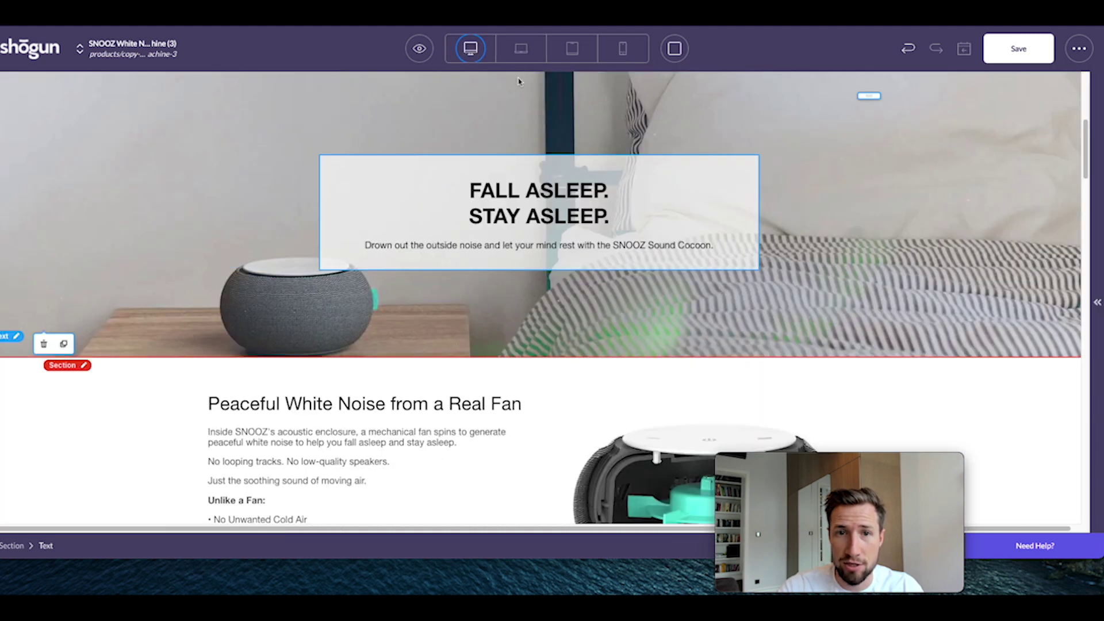
pyautogui.click(621, 49)
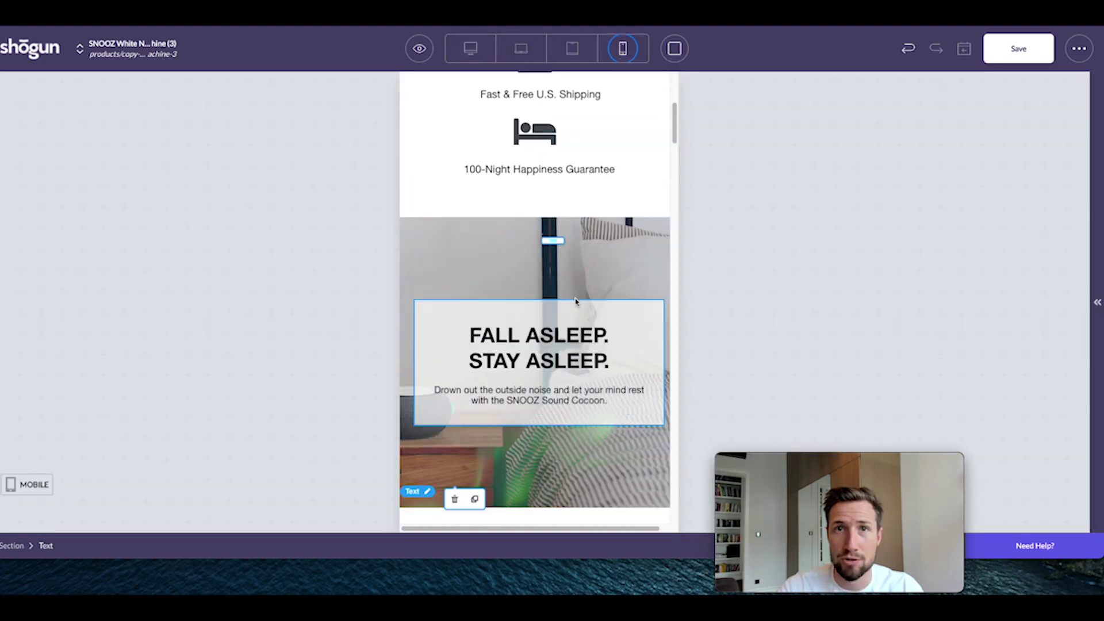
# - Center the Peaceful White Noise from a Real Fan heading for mobile only
pyautogui.scroll(-6, 575, 301)
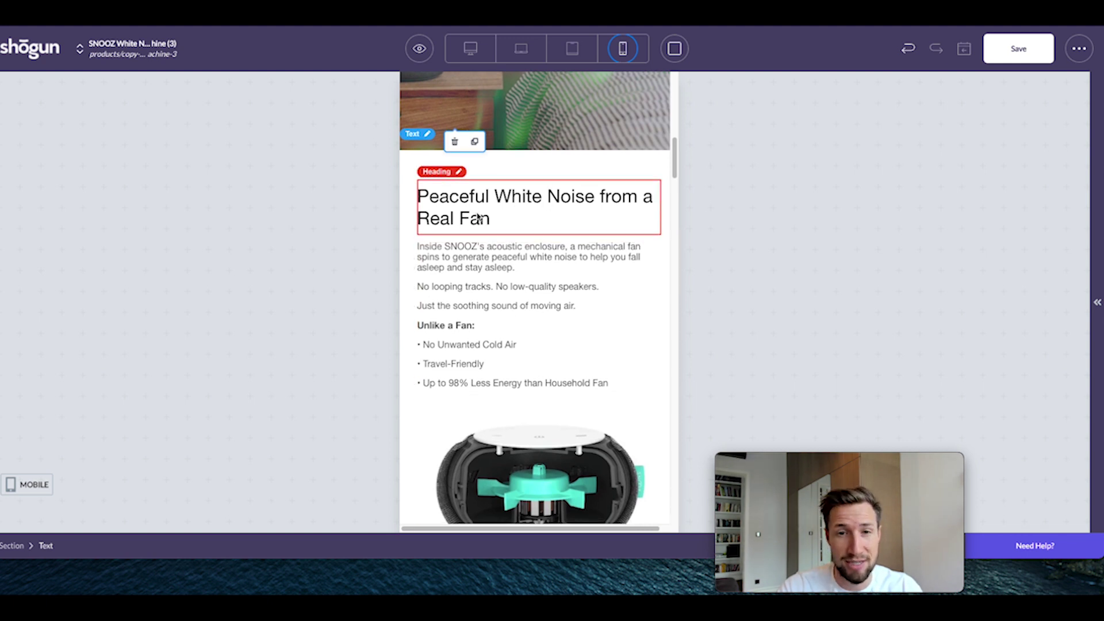
pyautogui.scroll(-10, 498, 239)
pyautogui.scroll(-2, 554, 311)
pyautogui.scroll(10, 555, 316)
pyautogui.scroll(-2, 559, 330)
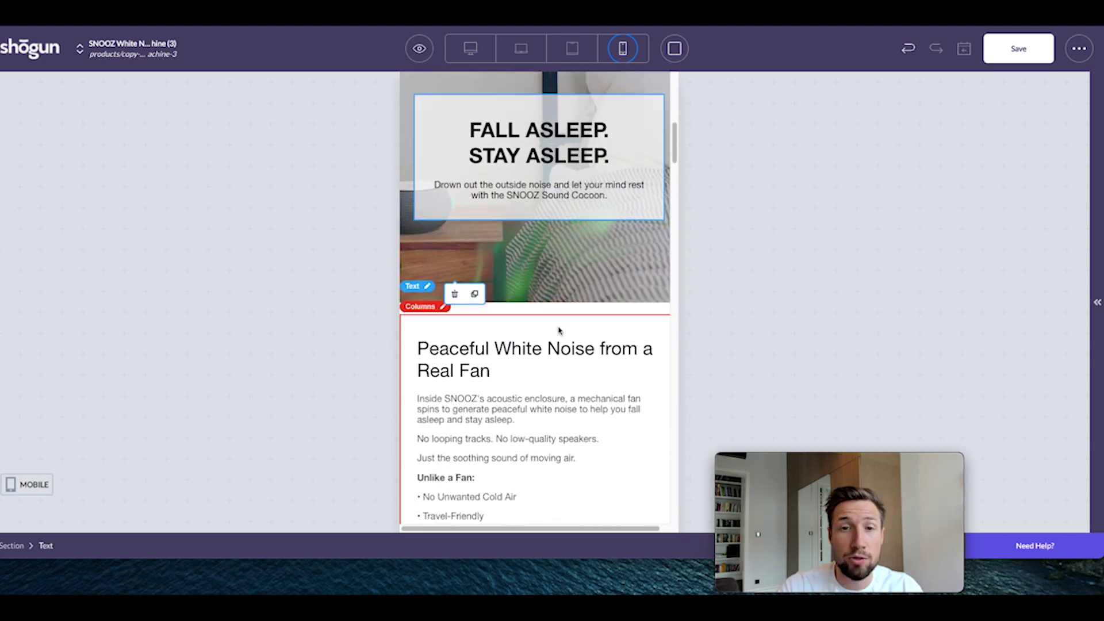
pyautogui.click(526, 359)
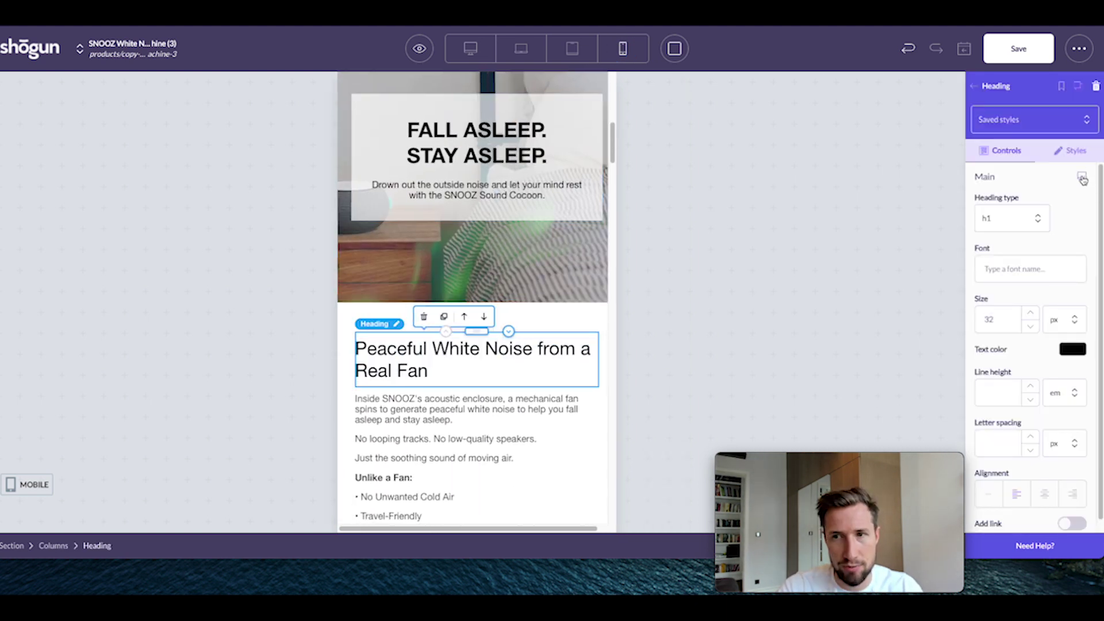
pyautogui.click(1085, 197)
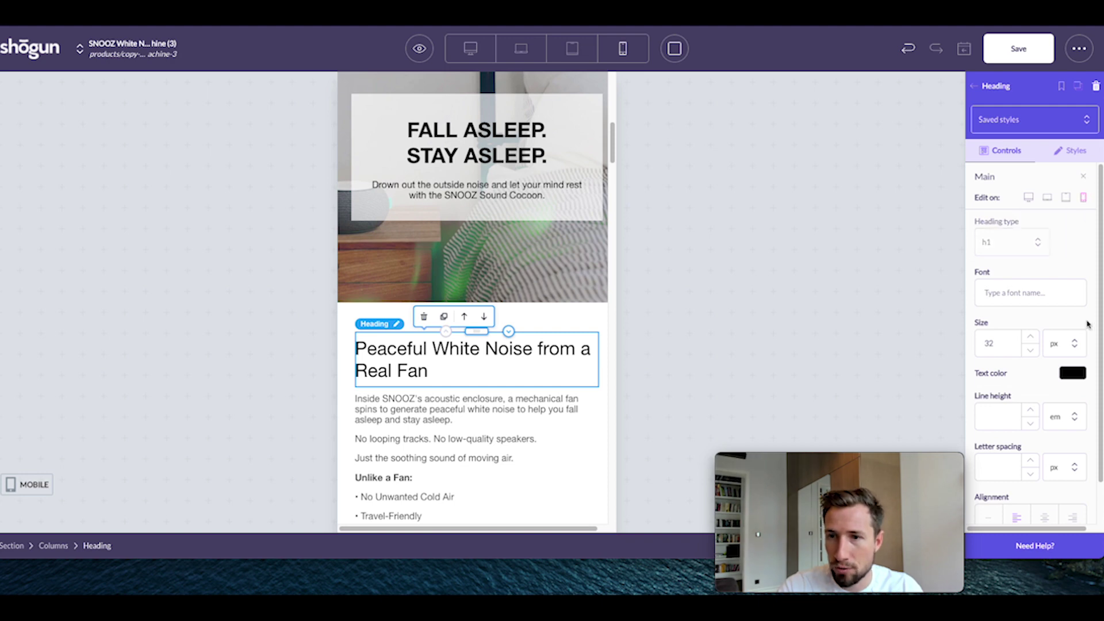
pyautogui.scroll(-1, 1081, 345)
pyautogui.click(1045, 472)
# - Center the Super Adjustable heading for mobile only
pyautogui.scroll(-5, 503, 343)
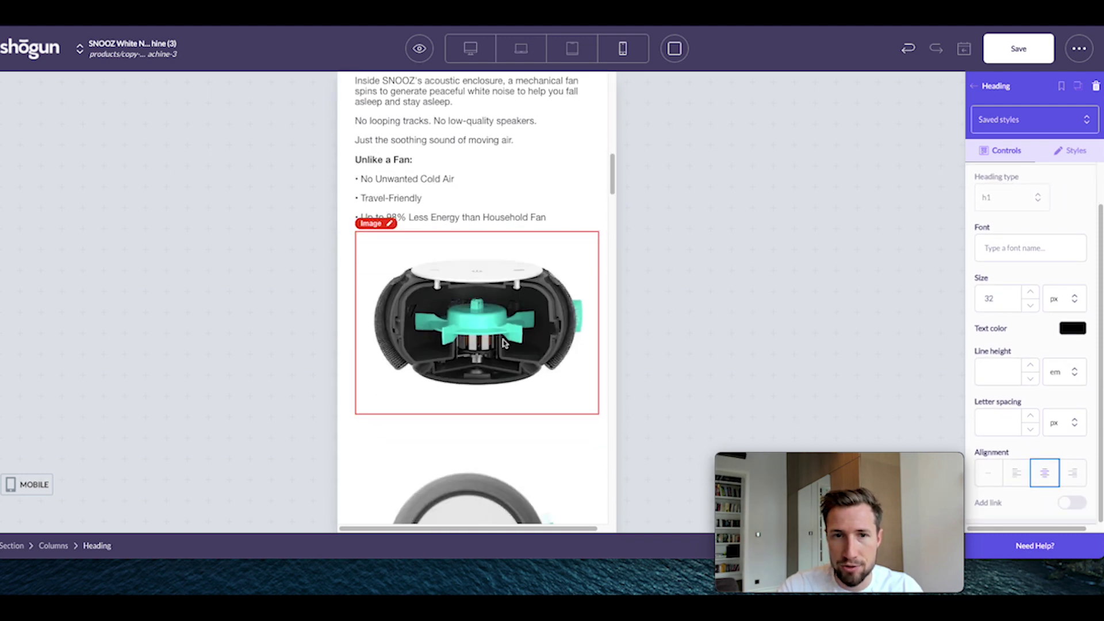
pyautogui.scroll(-5, 503, 343)
pyautogui.click(437, 195)
pyautogui.click(1085, 198)
pyautogui.scroll(-1, 1064, 374)
pyautogui.click(1045, 493)
# - Center the App-Enabled heading for mobile only
pyautogui.scroll(-1, 516, 346)
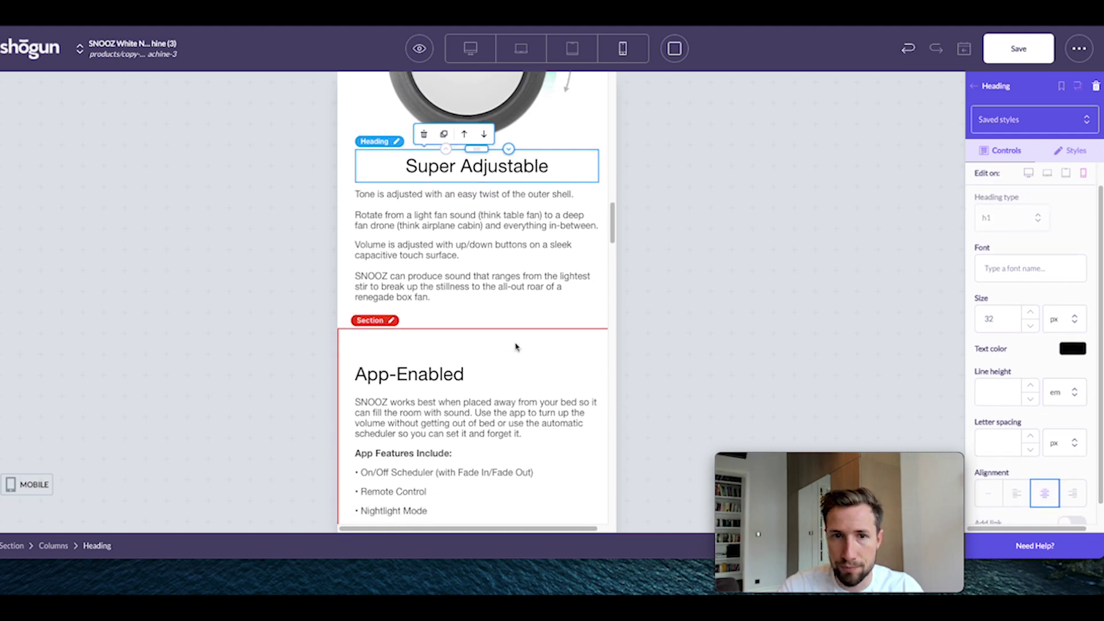
pyautogui.scroll(-1, 515, 346)
pyautogui.click(483, 312)
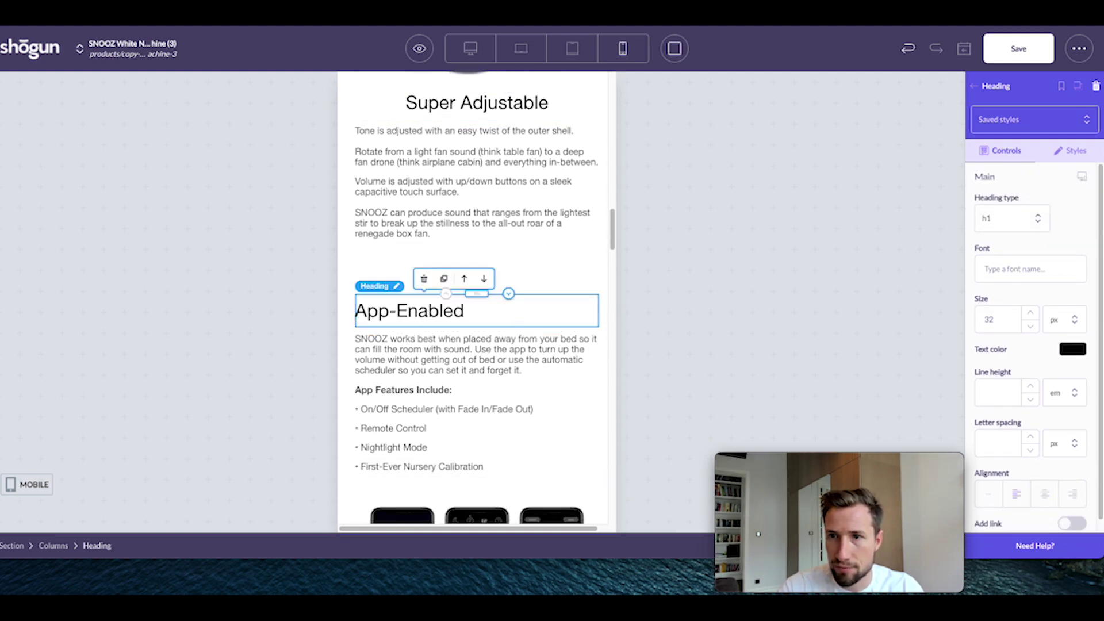
pyautogui.click(1084, 181)
pyautogui.scroll(-2, 1081, 412)
pyautogui.click(1045, 473)
pyautogui.scroll(-10, 469, 216)
pyautogui.scroll(1, 481, 214)
pyautogui.scroll(2, 481, 215)
pyautogui.scroll(-4, 466, 234)
pyautogui.scroll(1, 466, 234)
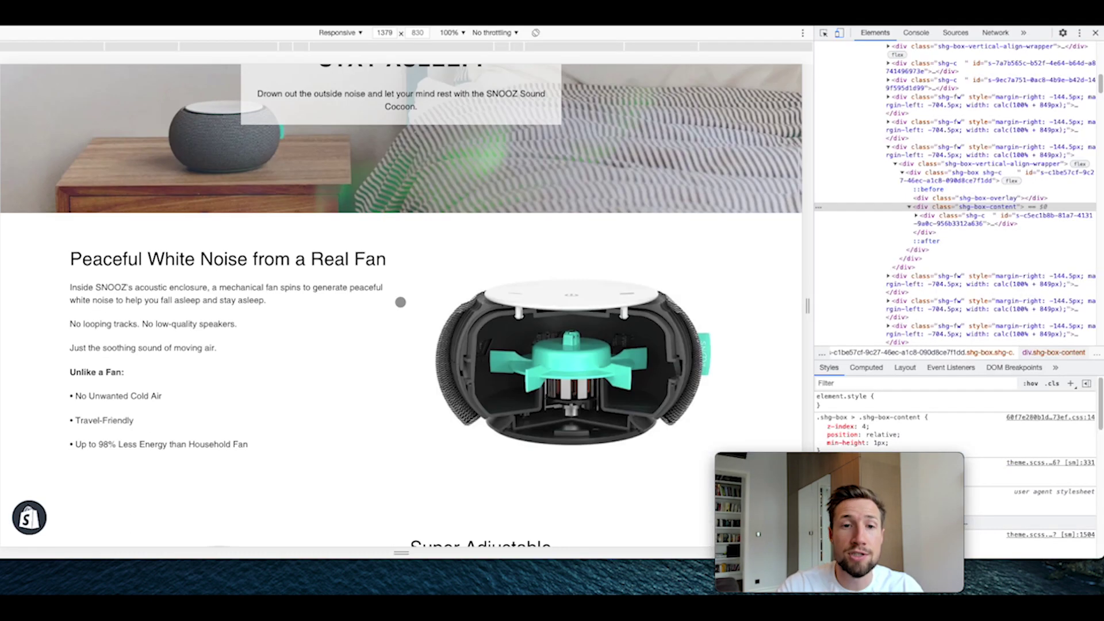
pyautogui.scroll(-1, 212, 300)
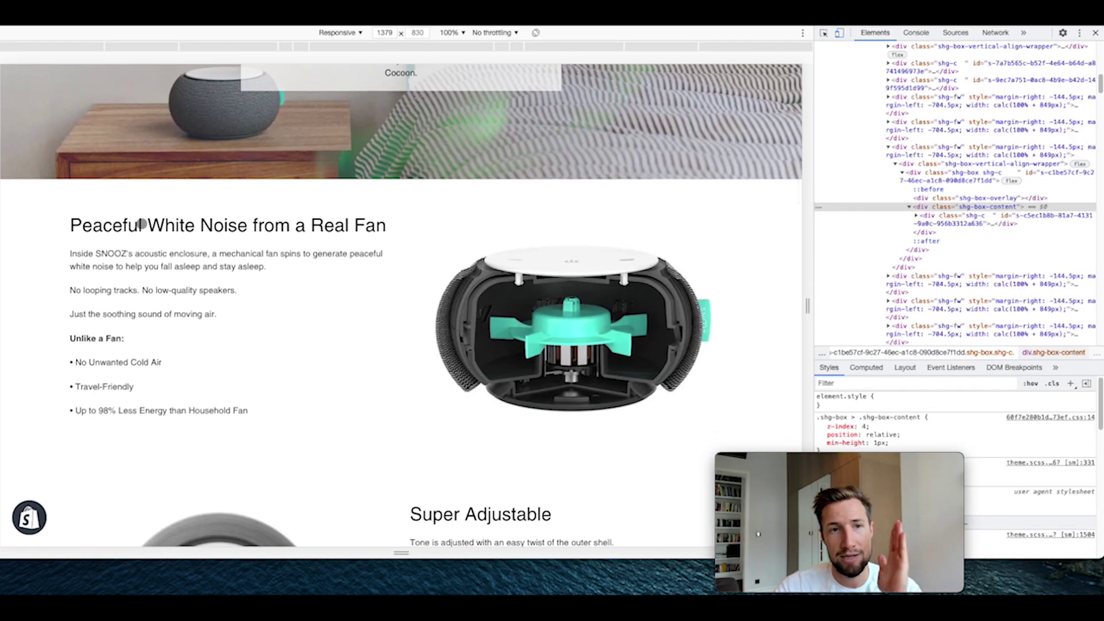
pyautogui.scroll(-6, 483, 331)
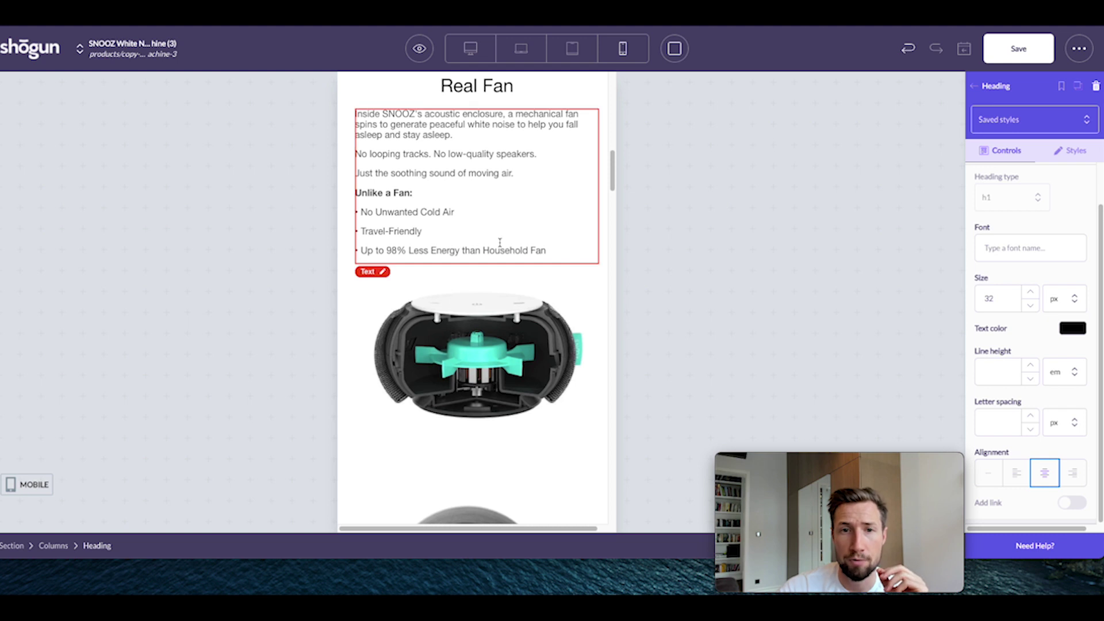
# - Set the Super Adjustable columns' stacking behavior to Right first
pyautogui.scroll(-5, 343, 299)
pyautogui.click(343, 299)
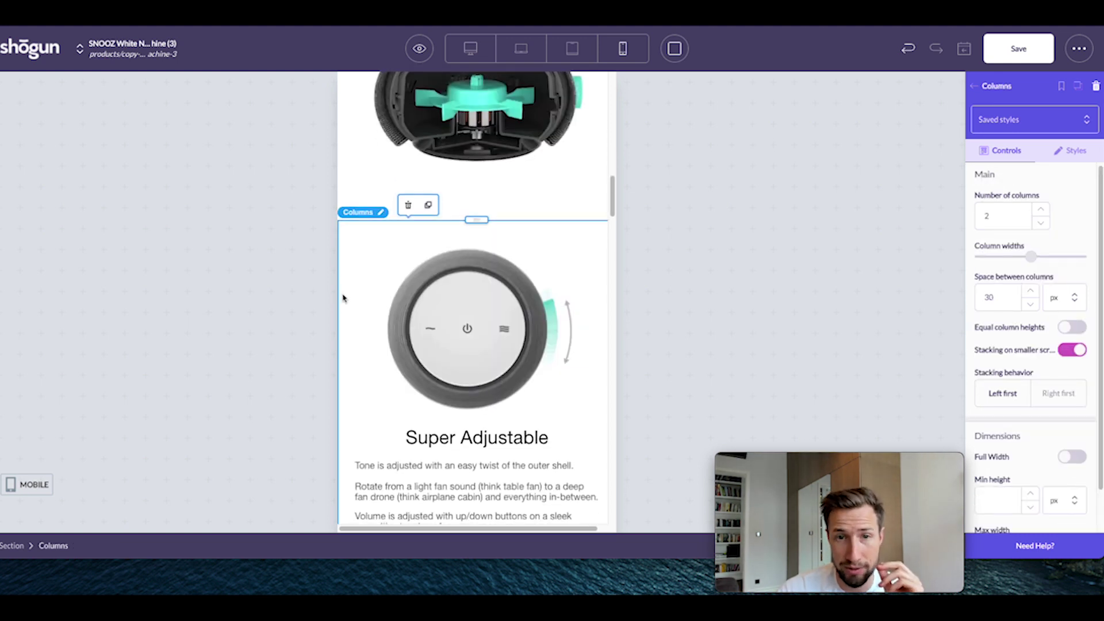
pyautogui.click(1064, 394)
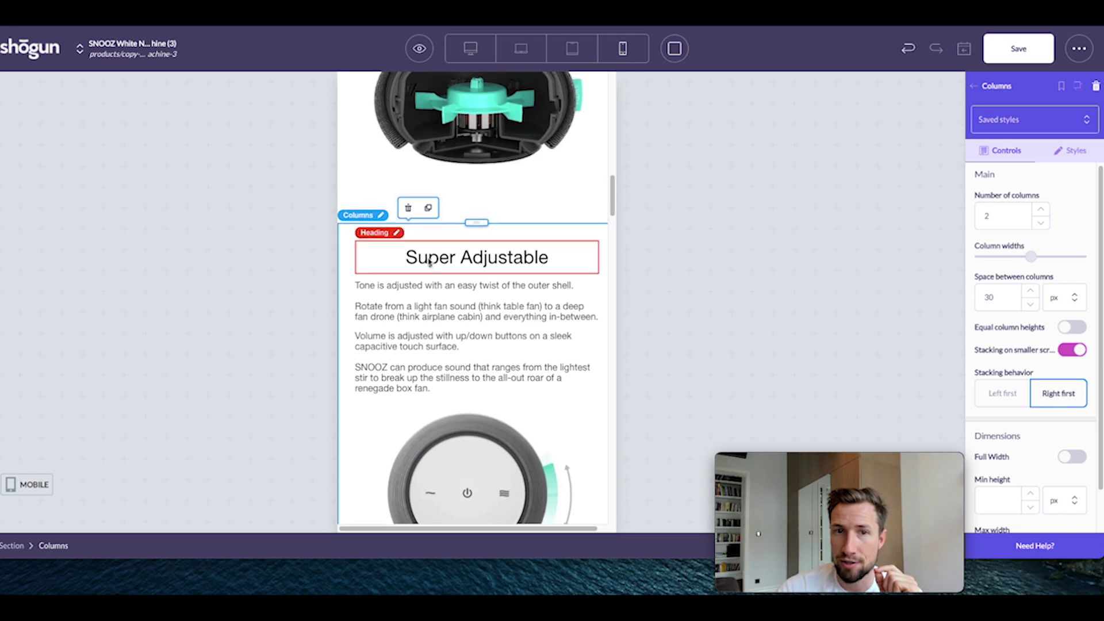
pyautogui.scroll(8, 497, 196)
pyautogui.scroll(-3, 497, 196)
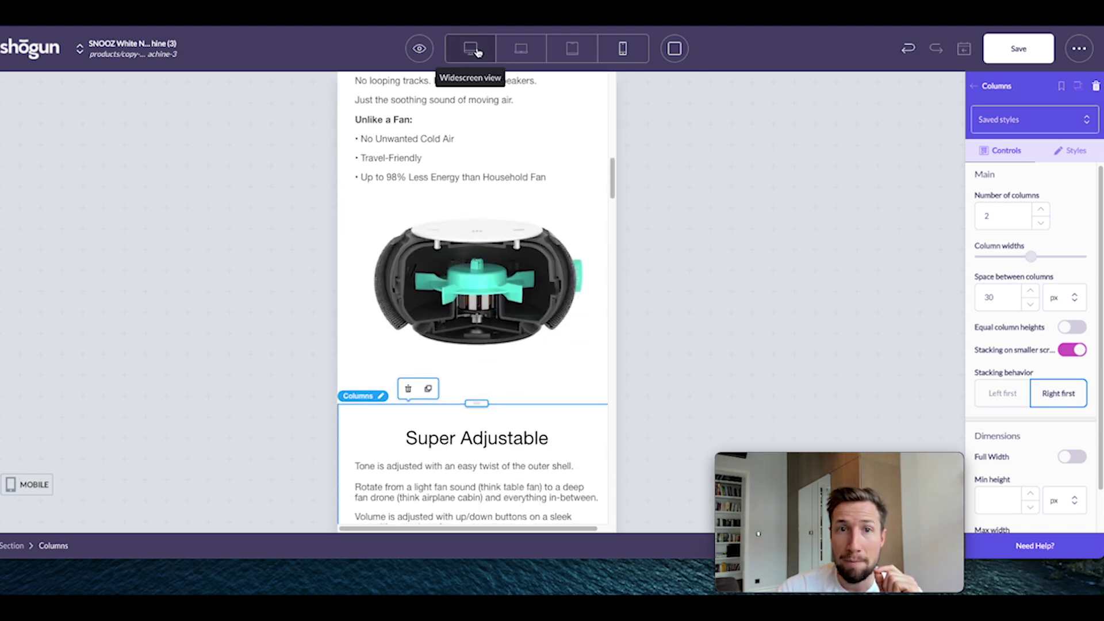
# - Compare the desktop and mobile layouts, then save the page
pyautogui.click(471, 48)
pyautogui.scroll(3, 583, 264)
pyautogui.scroll(4, 449, 336)
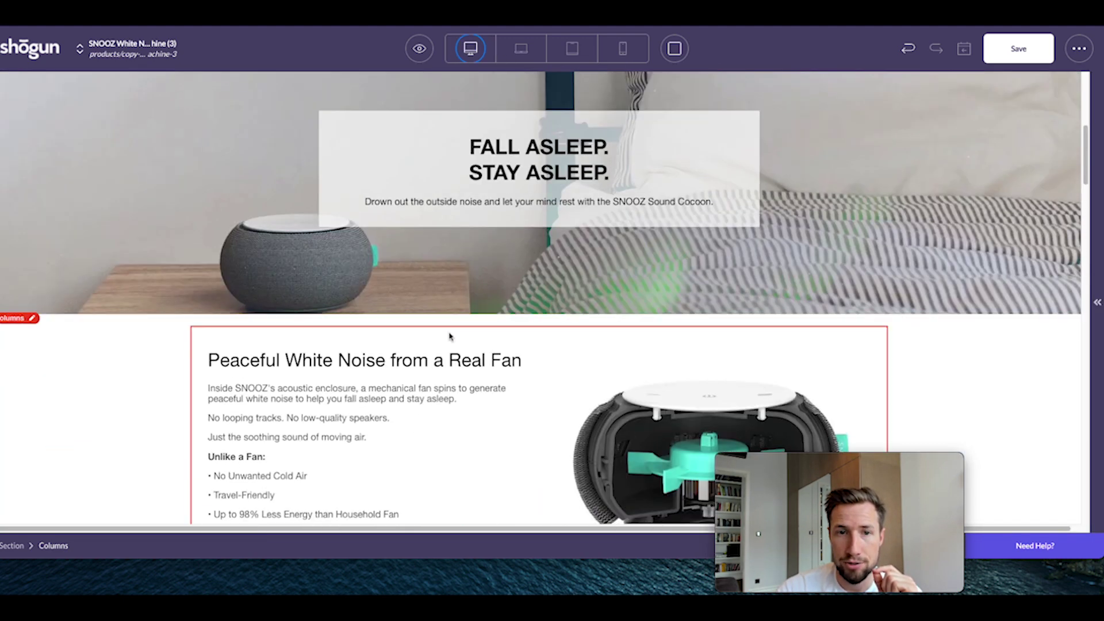
pyautogui.scroll(-8, 562, 131)
pyautogui.click(623, 50)
pyautogui.scroll(-10, 549, 216)
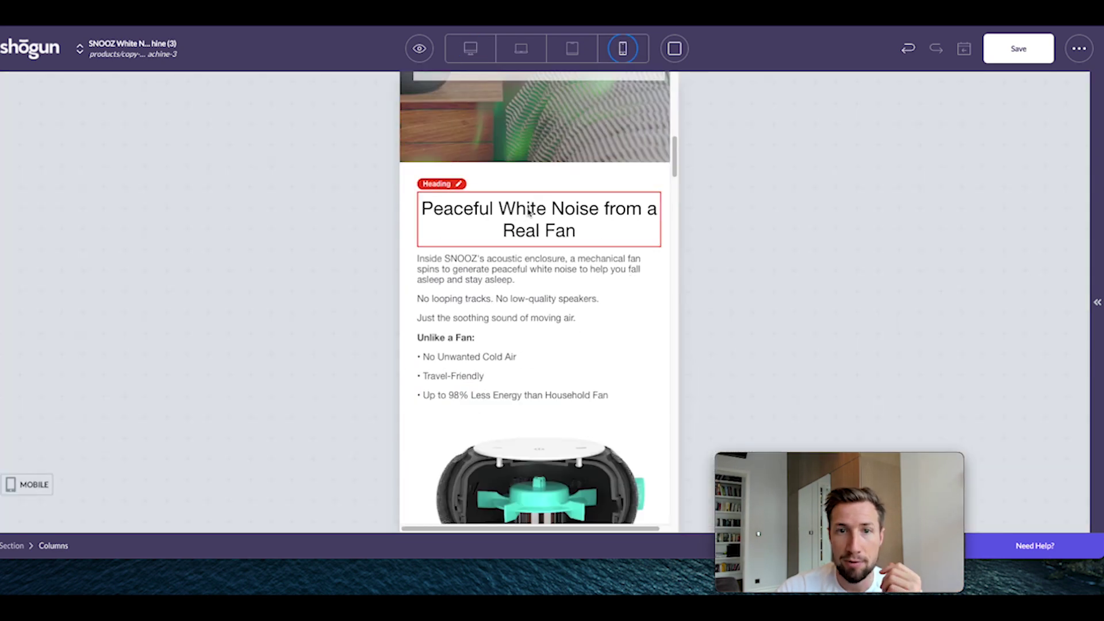
pyautogui.scroll(10, 549, 217)
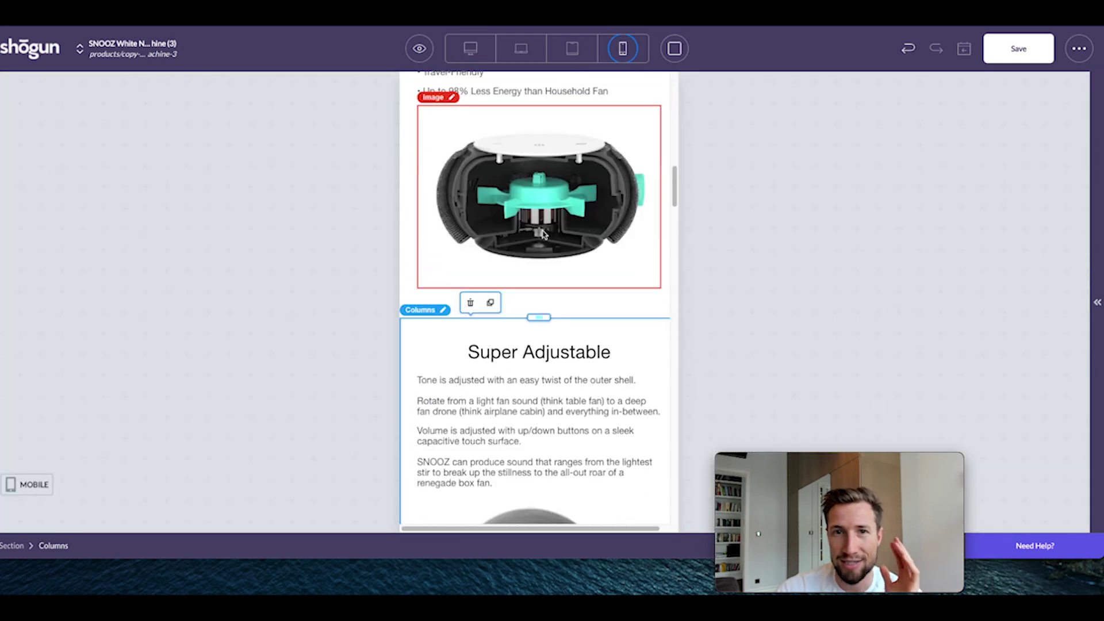
pyautogui.scroll(-10, 495, 205)
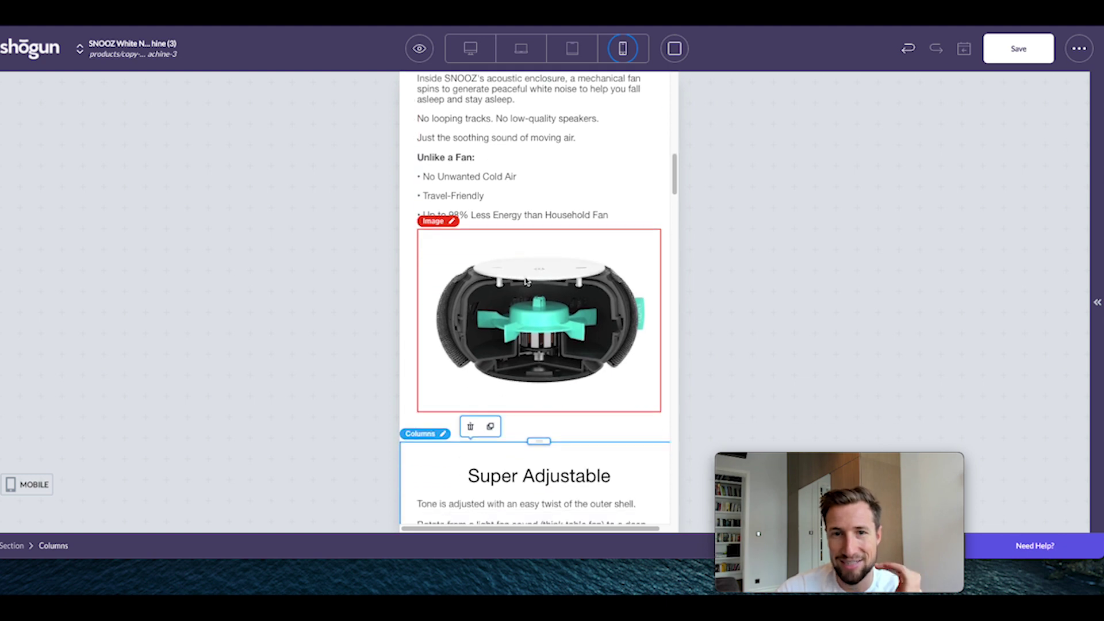
pyautogui.scroll(-5, 551, 336)
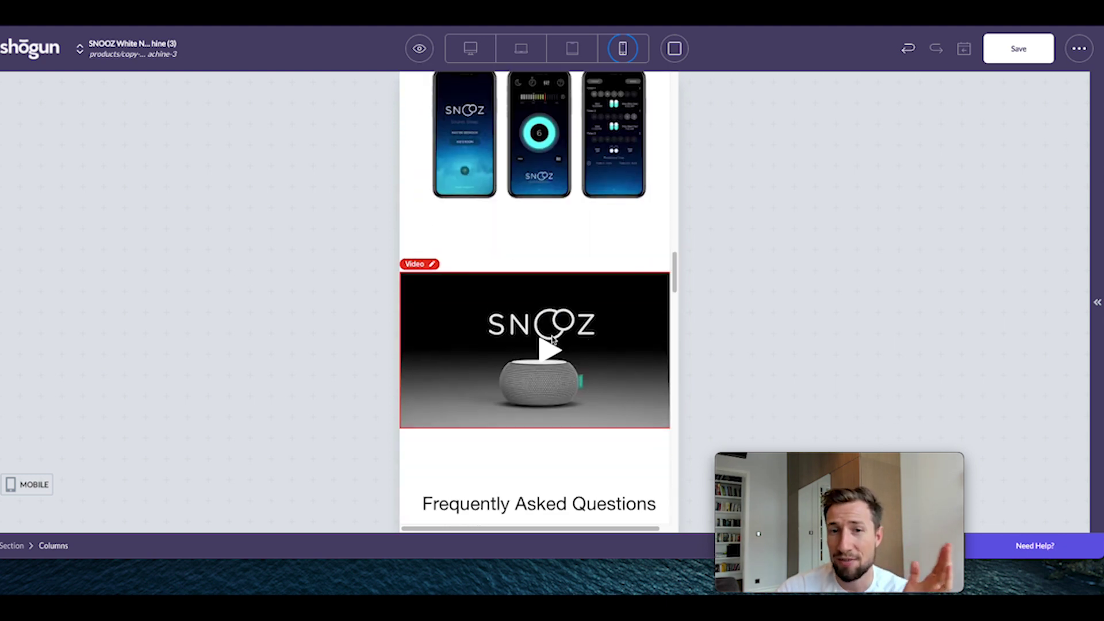
pyautogui.click(1008, 53)
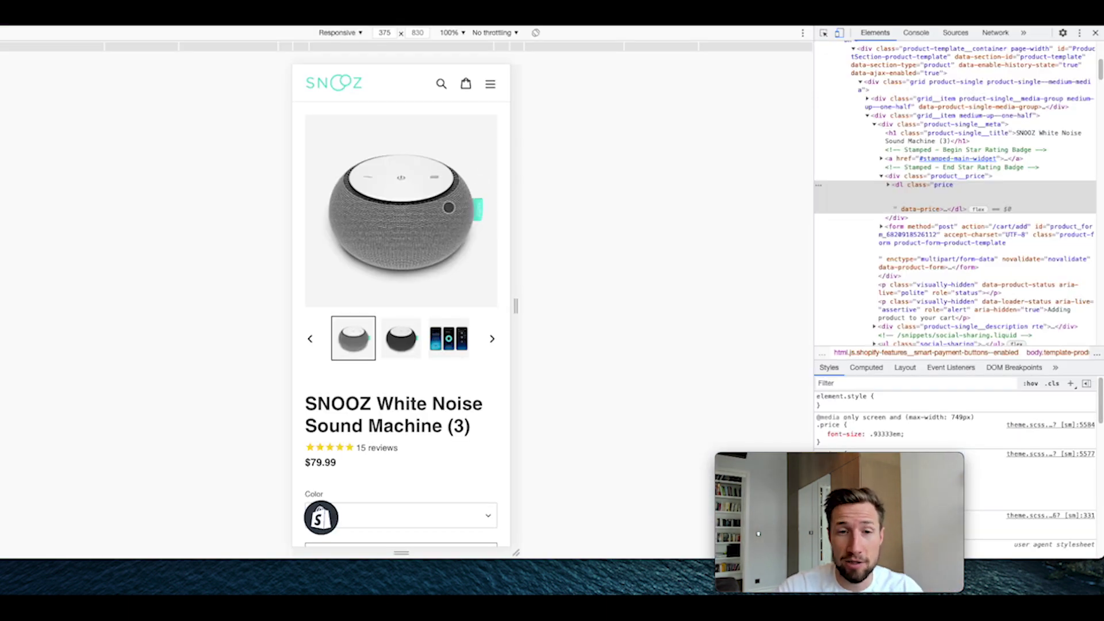
# - Scroll through the live page's 375 px mobile preview to verify the new styles, then close DevTools
pyautogui.scroll(-1, 445, 211)
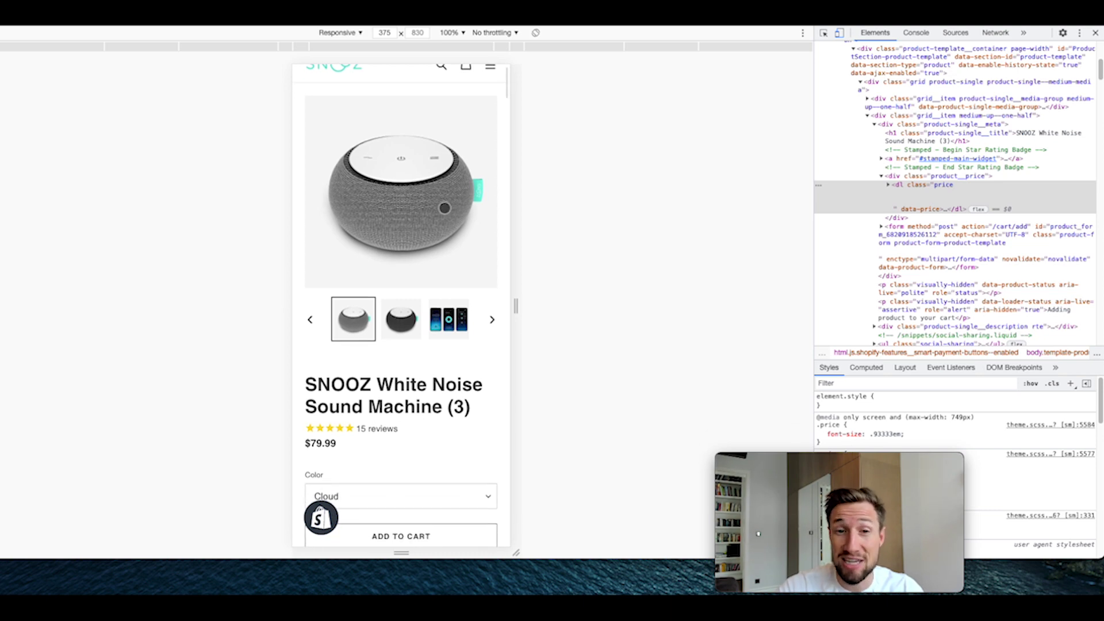
pyautogui.scroll(-10, 441, 208)
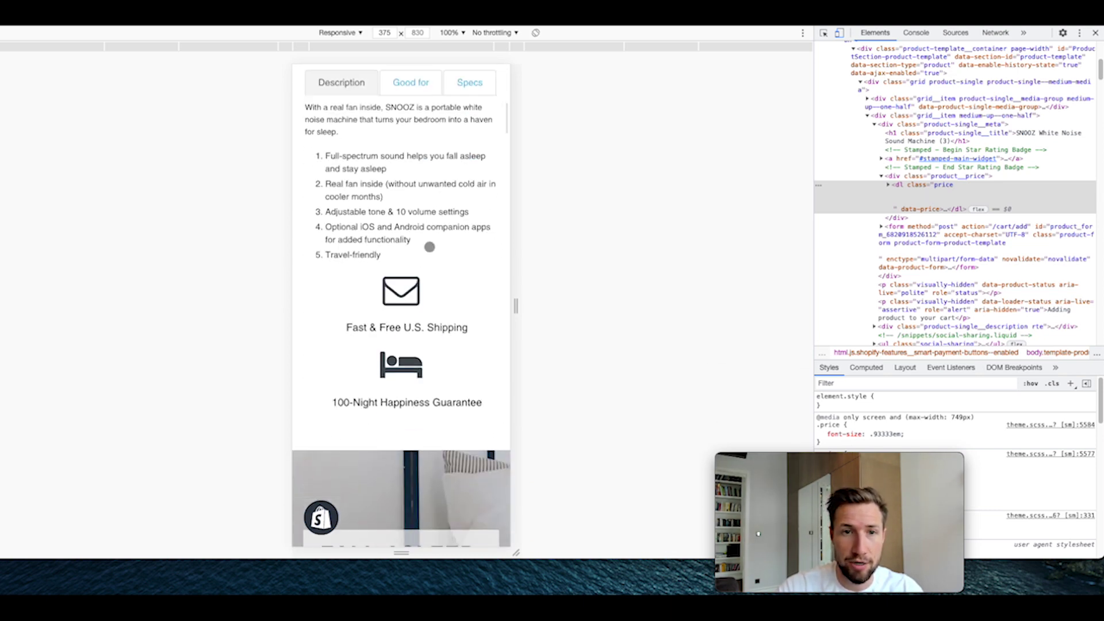
pyautogui.scroll(-6, 414, 397)
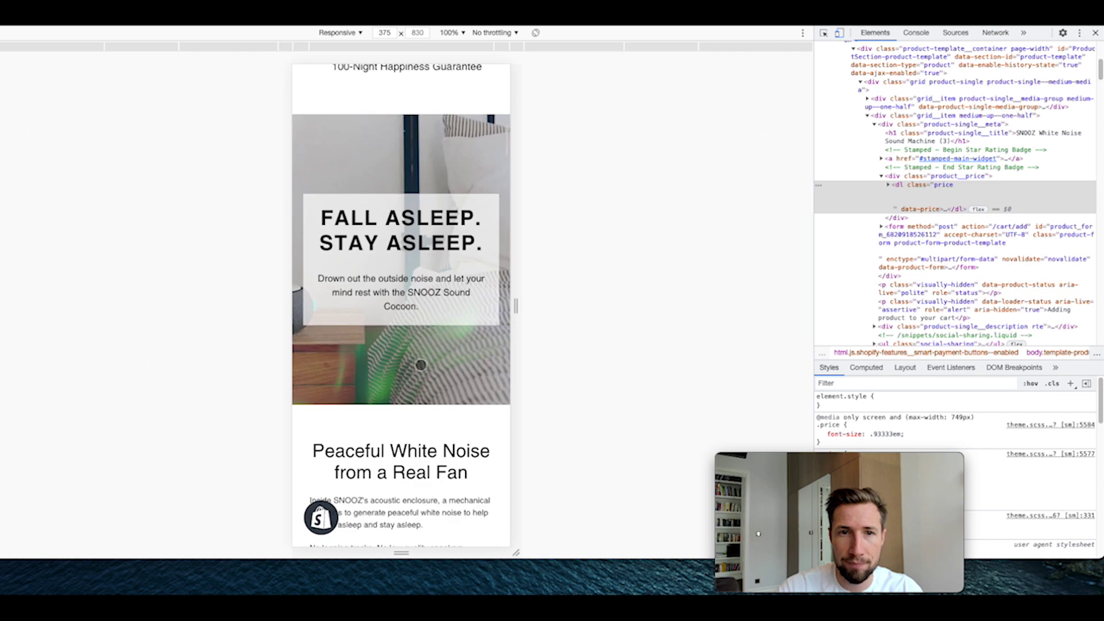
pyautogui.scroll(-7, 424, 292)
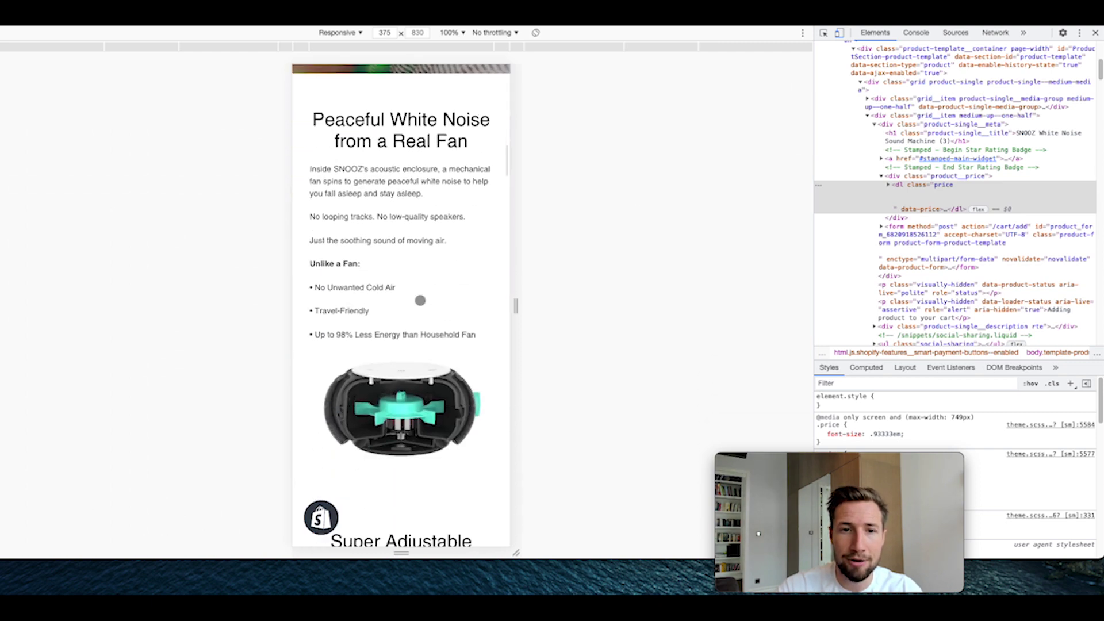
pyautogui.scroll(3, 419, 228)
pyautogui.scroll(-6, 401, 230)
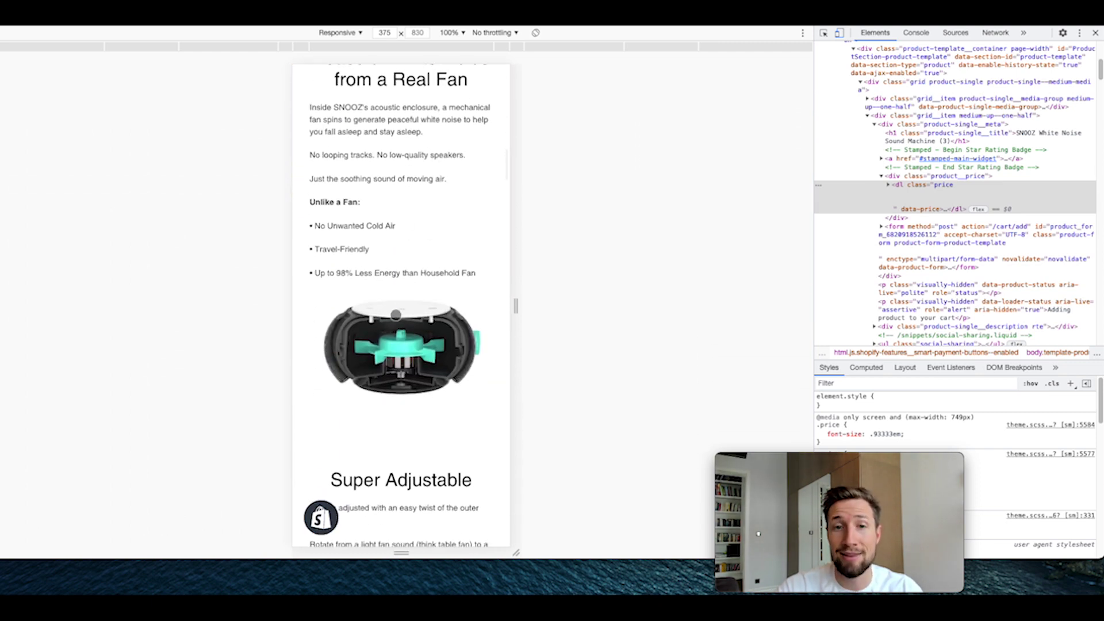
pyautogui.scroll(-9, 402, 253)
pyautogui.scroll(15, 406, 271)
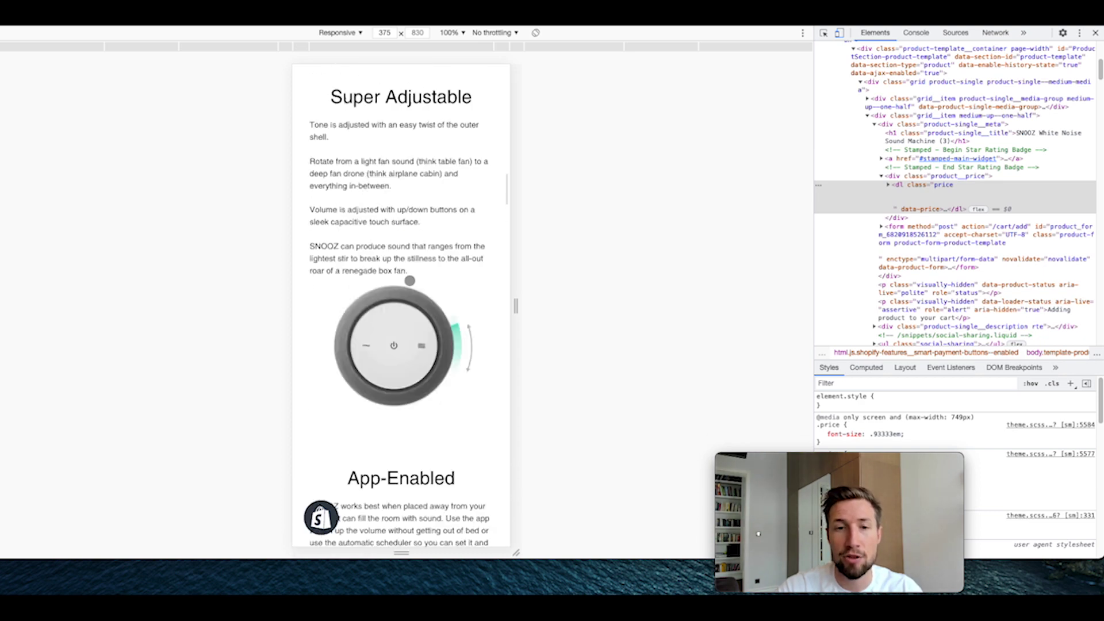
pyautogui.scroll(10, 411, 259)
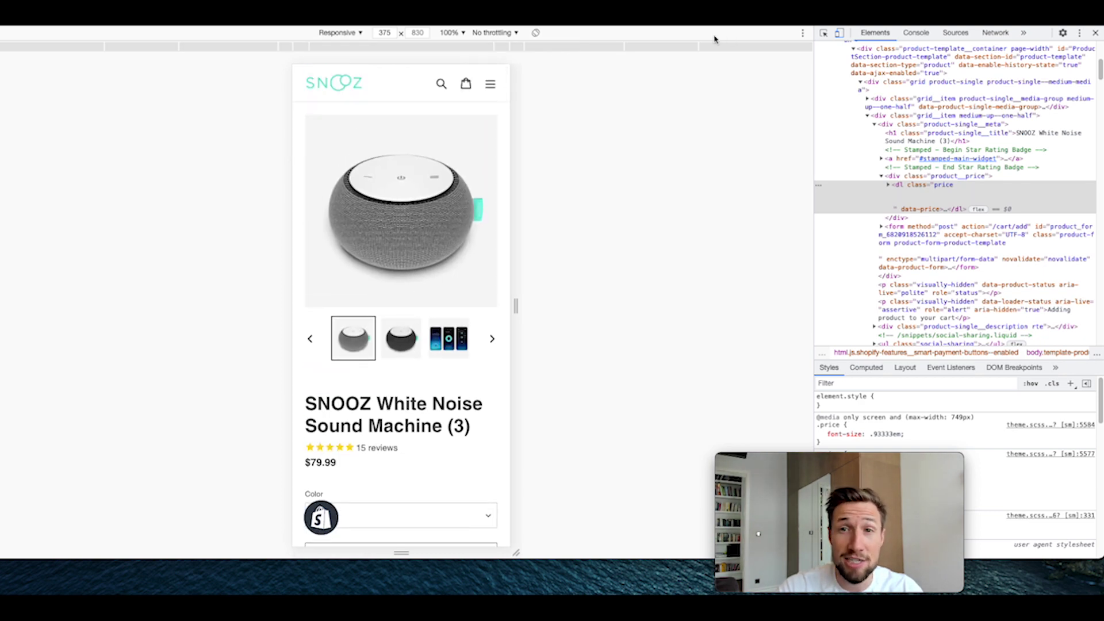
pyautogui.click(1095, 33)
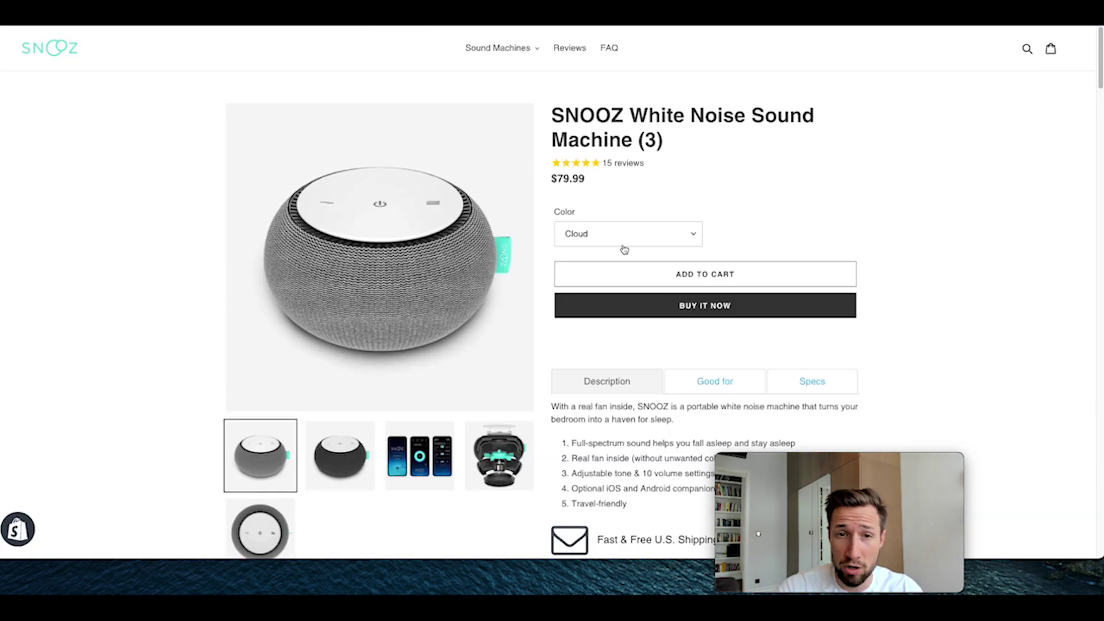